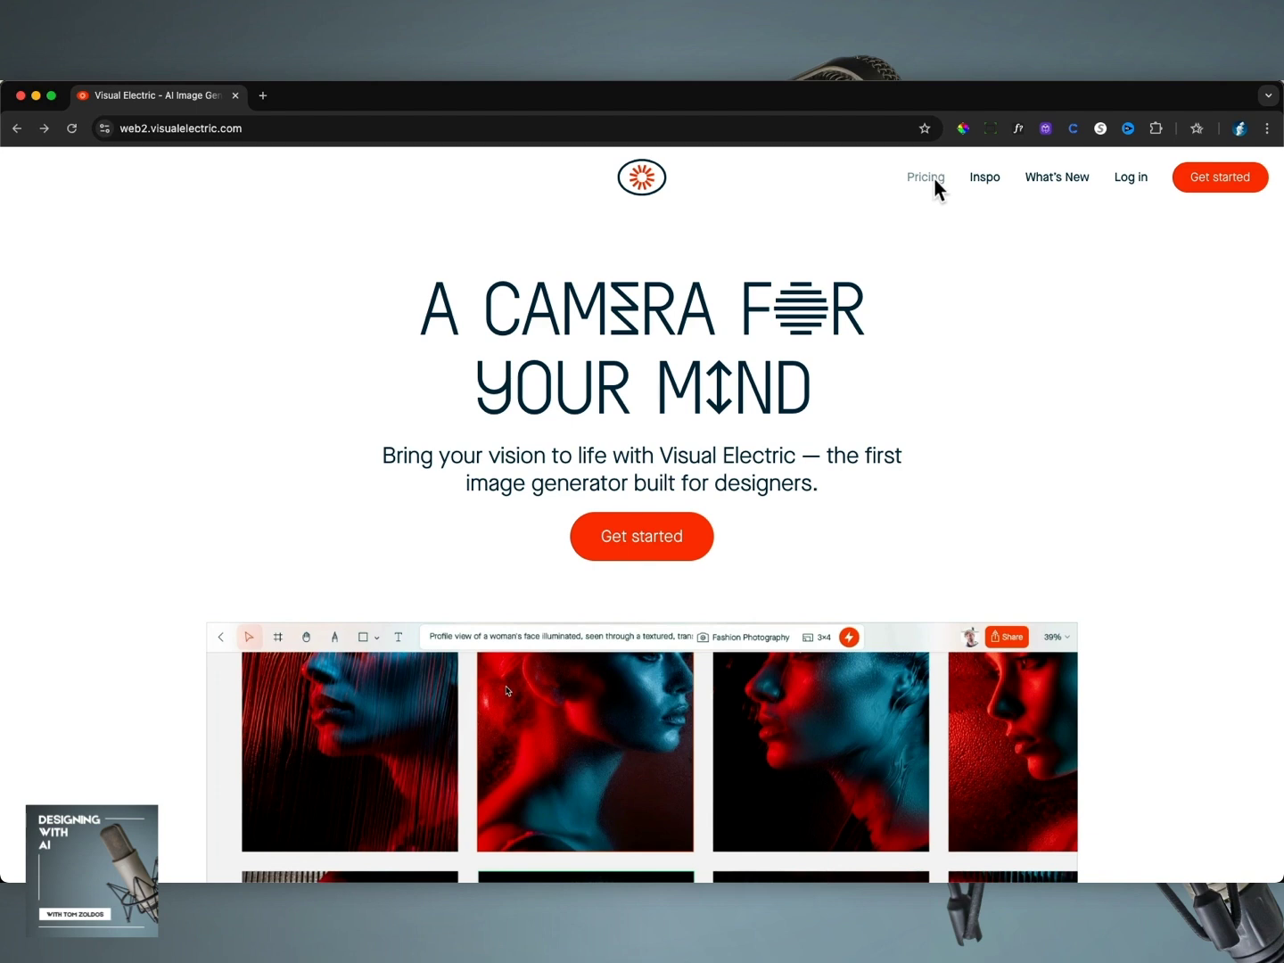
Open the Pricing page and compare the Free, Standard, Pro and Ultra plans
click(934, 179)
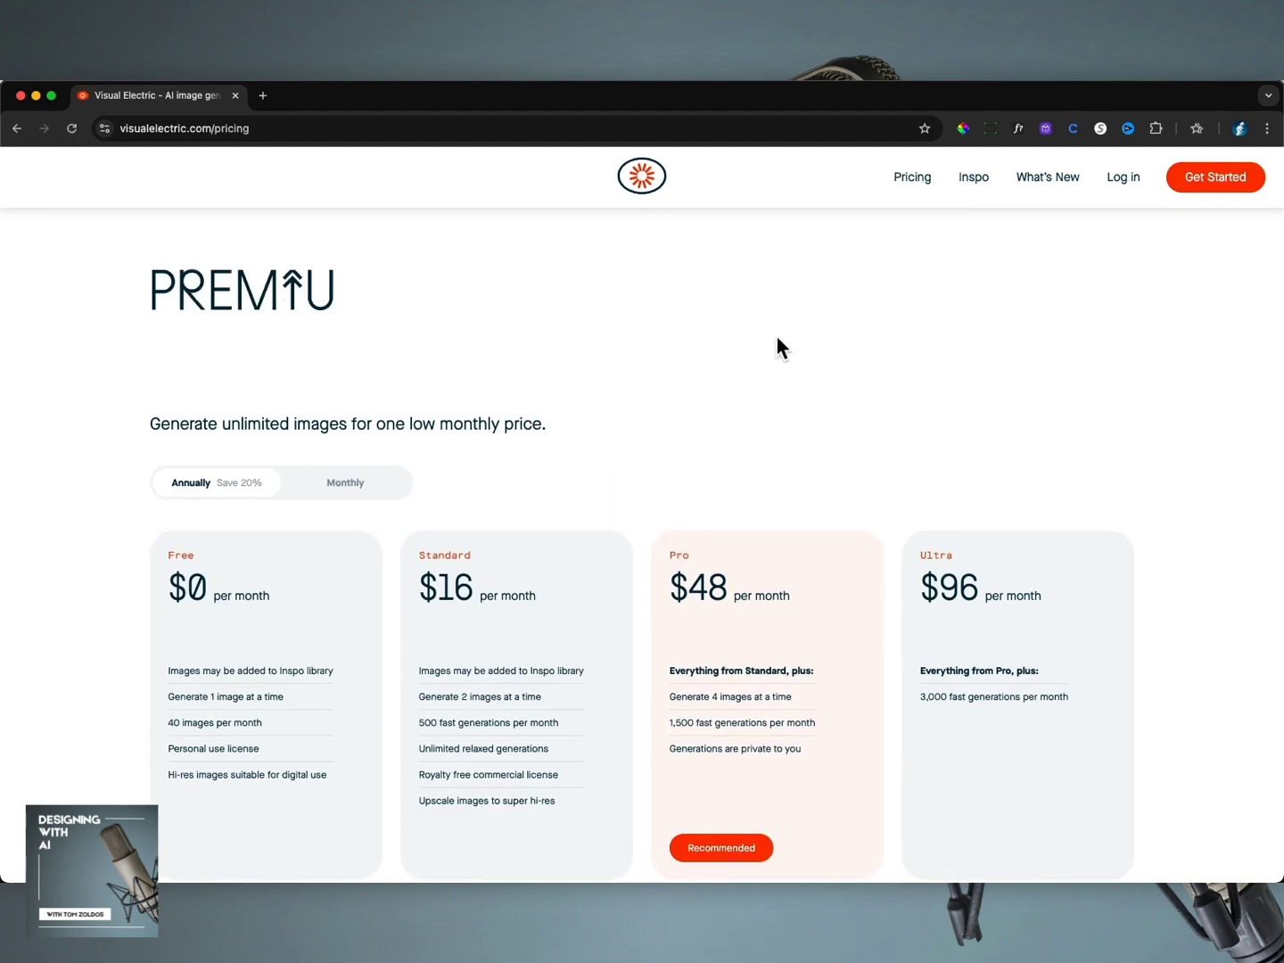
scroll(776, 339, down, 2)
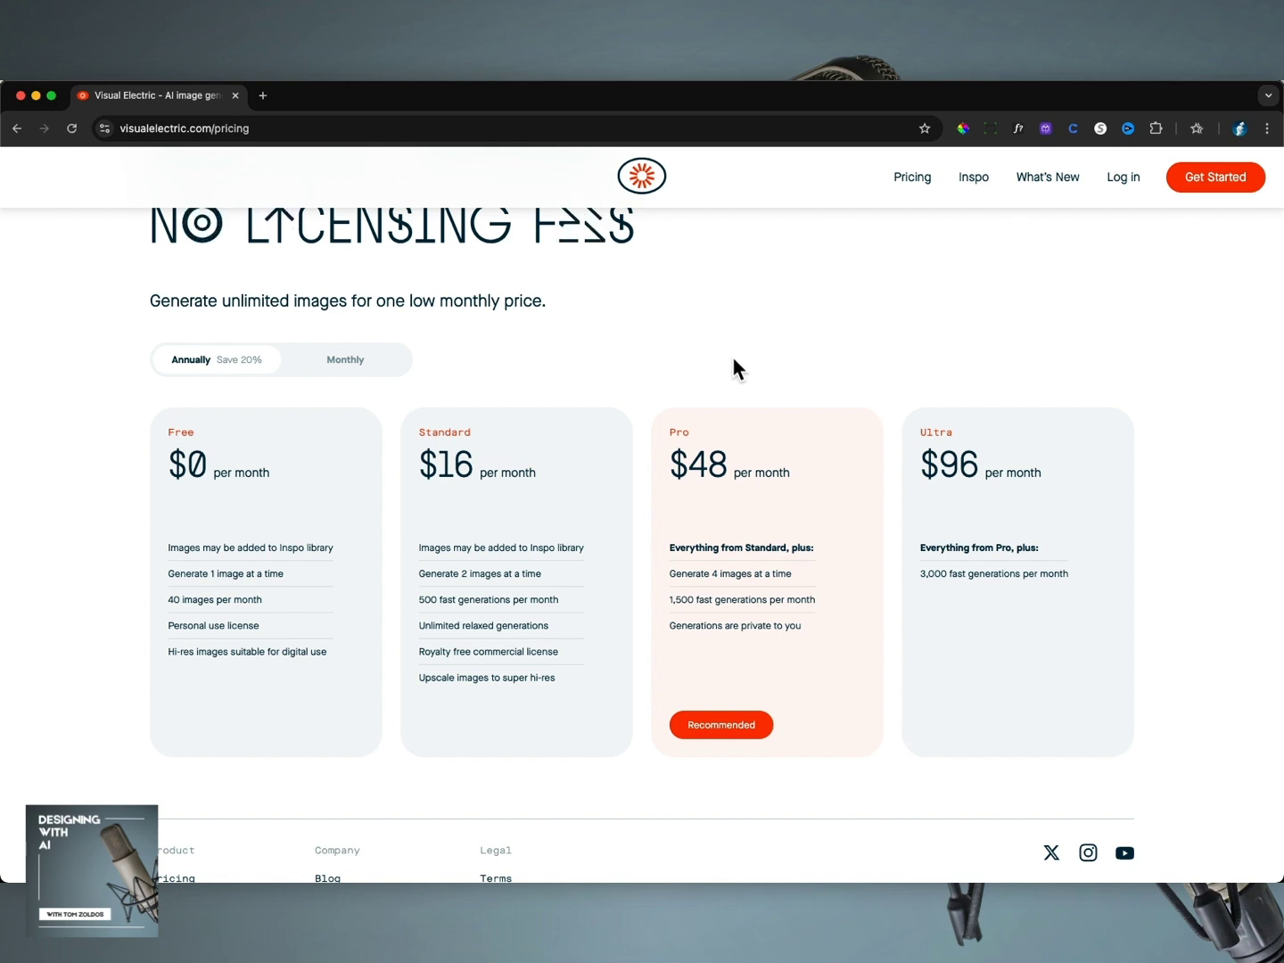
Open the What's New page and review the Collage and Vintage Poster style announcements
click(1061, 191)
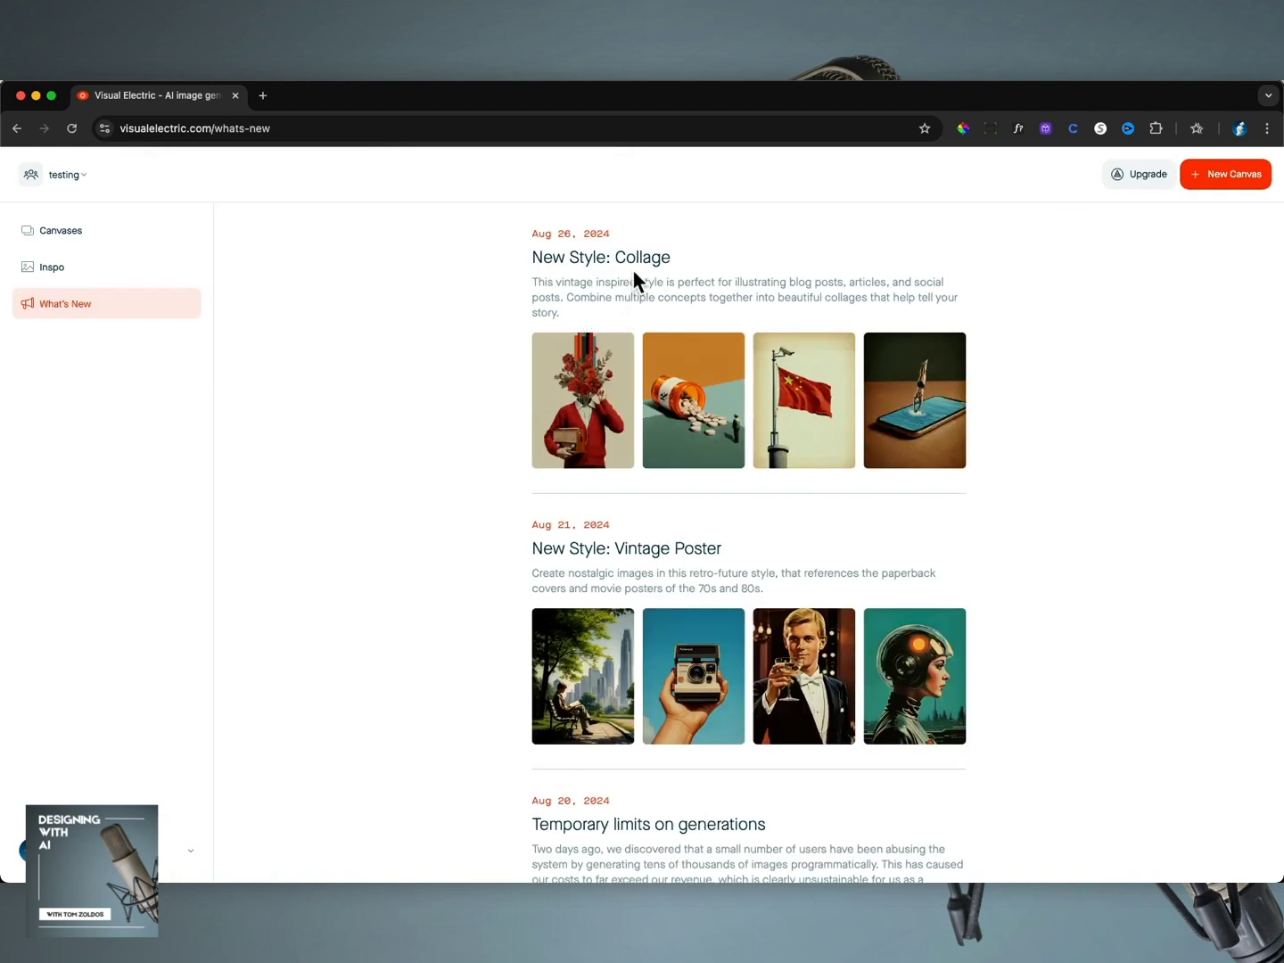
scroll(760, 358, down, 3)
drag(652, 392, 737, 411)
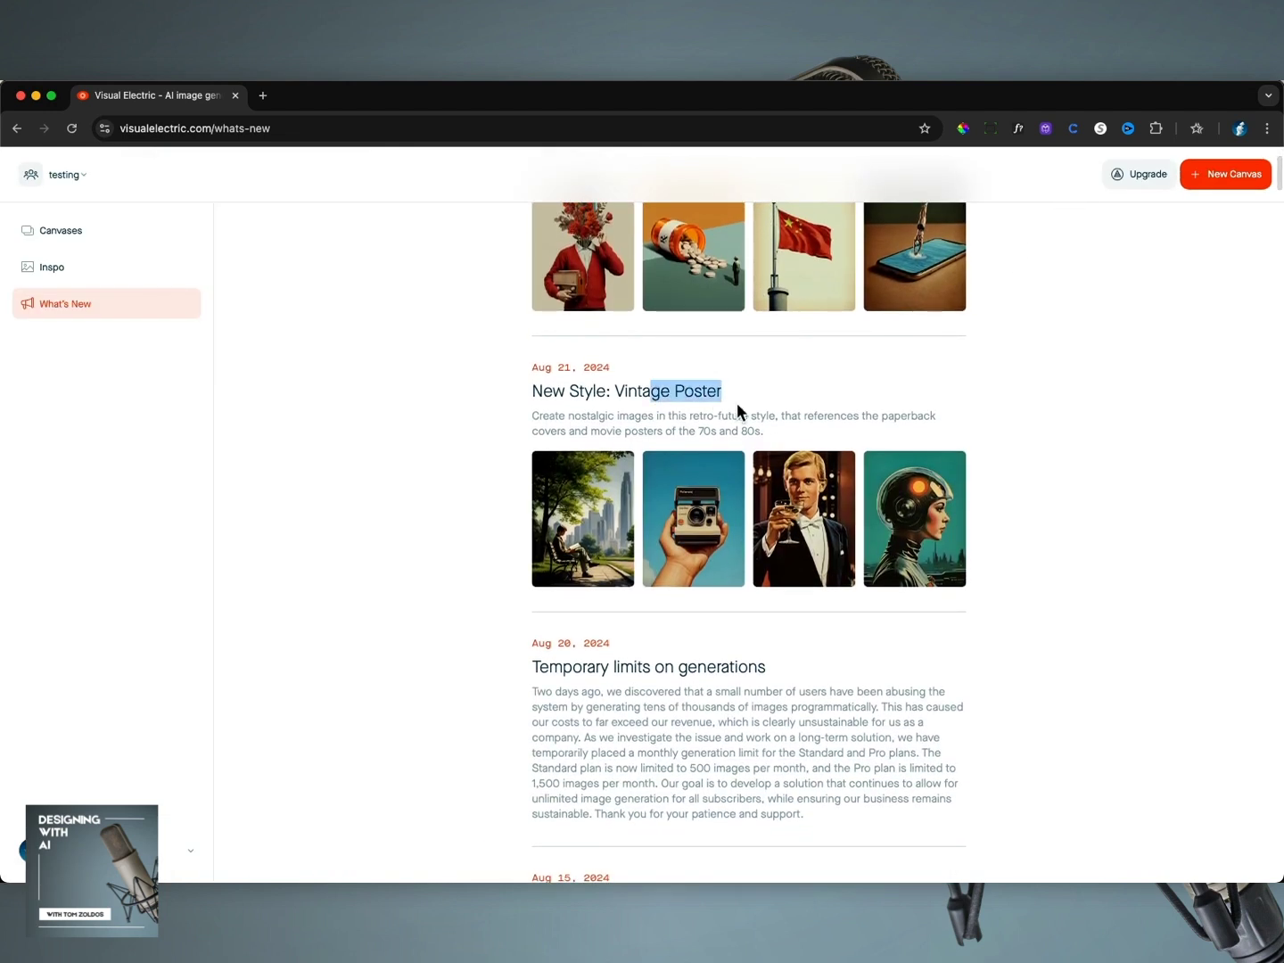
scroll(816, 395, down, 2)
scroll(815, 396, down, 2)
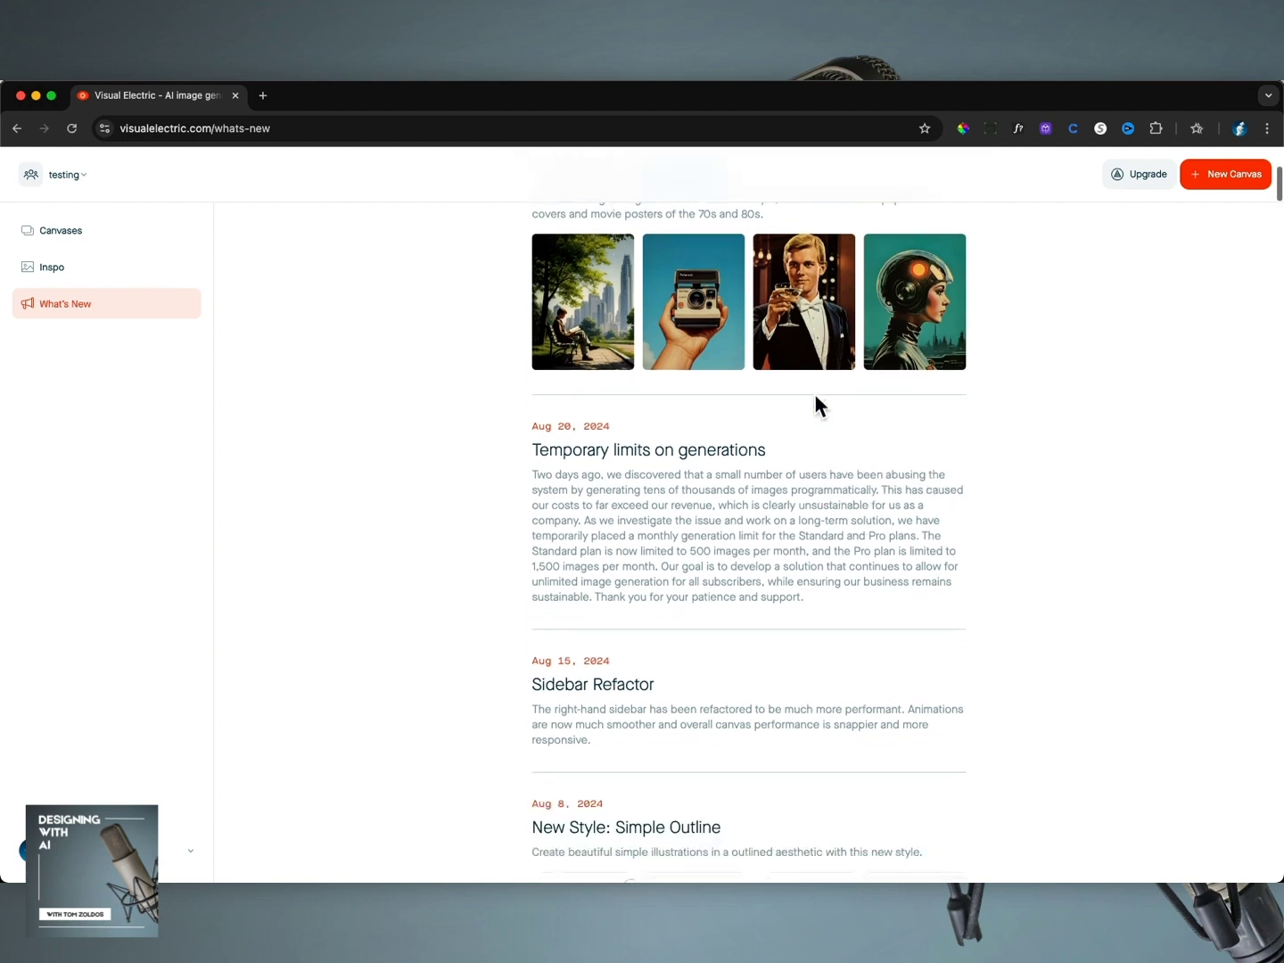
scroll(815, 396, down, 2)
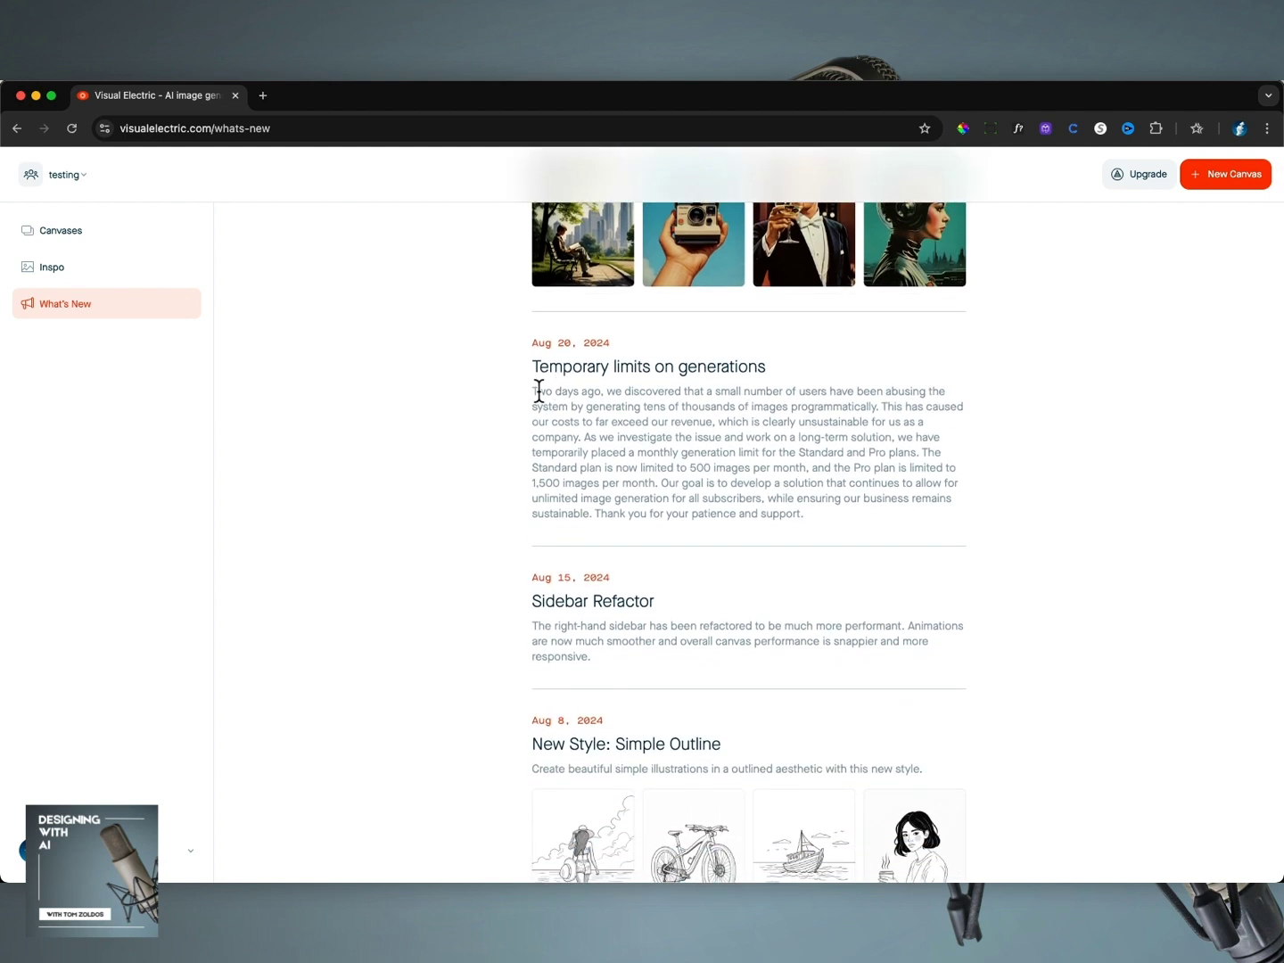
Read the "Temporary limits on generations" announcement, highlighting its passages while reading
drag(533, 390, 816, 525)
click(663, 445)
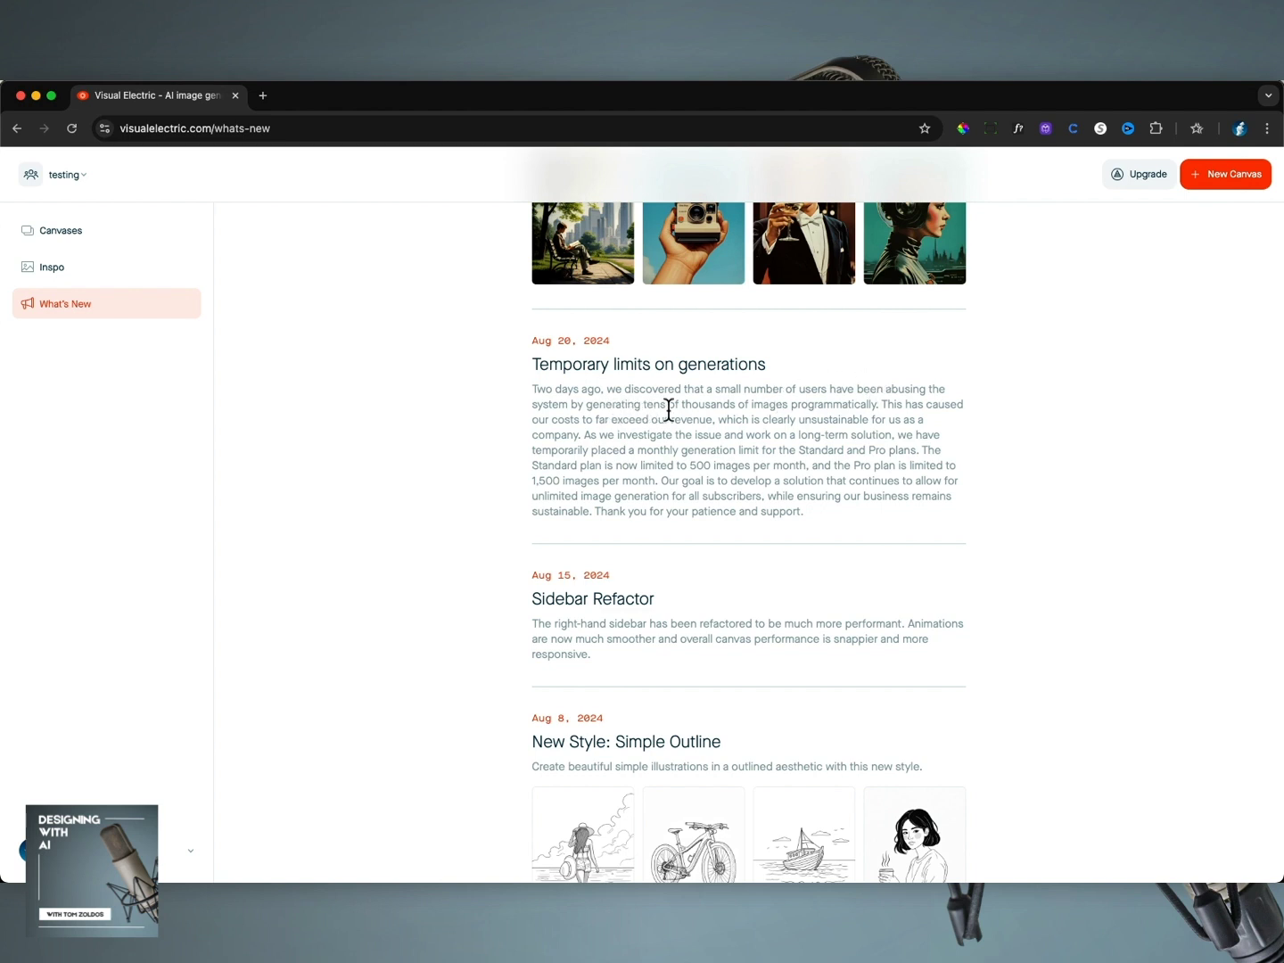
drag(668, 405, 784, 404)
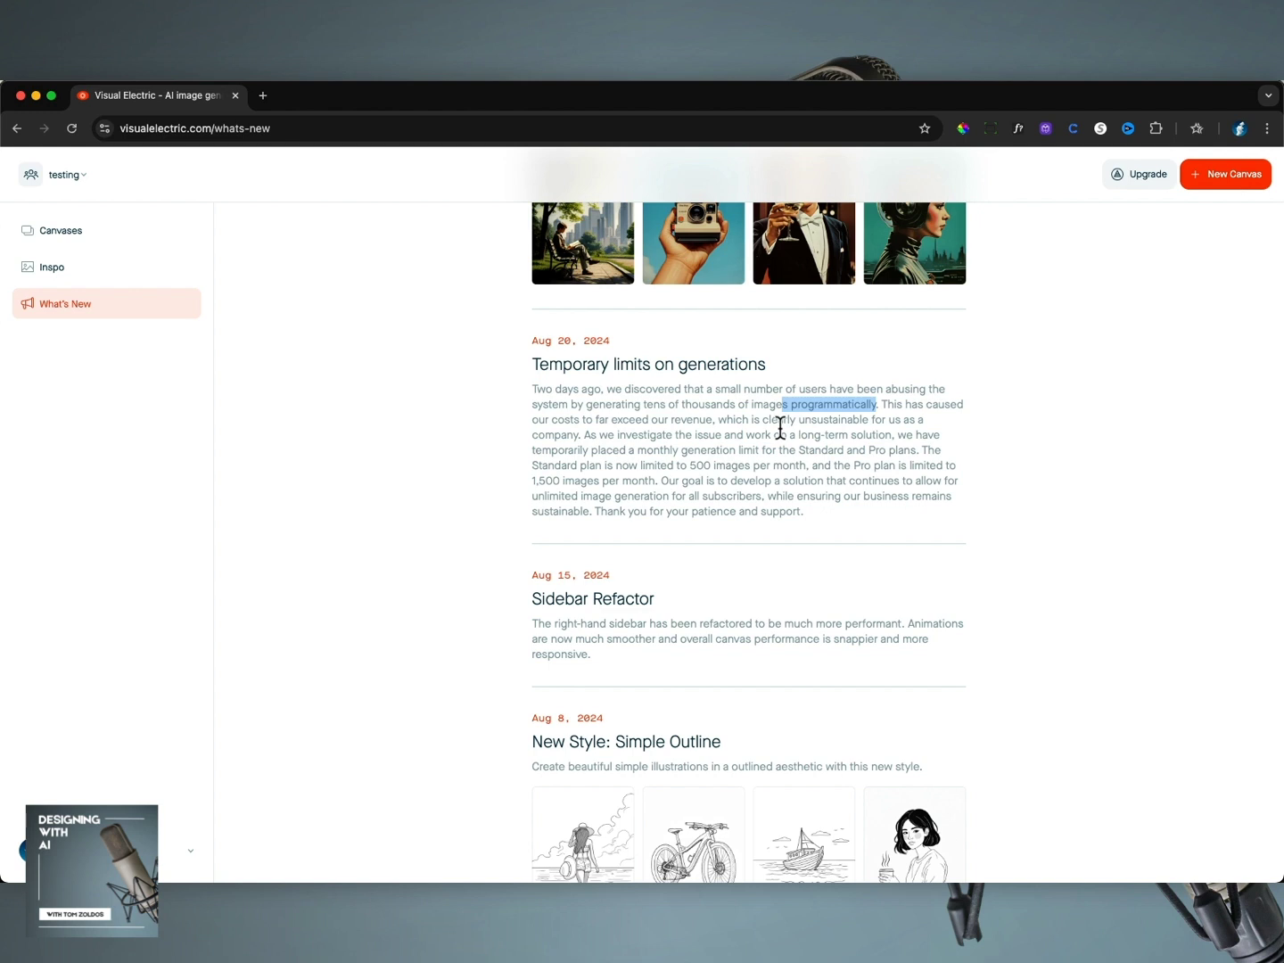
click(646, 427)
drag(545, 414, 734, 429)
click(735, 430)
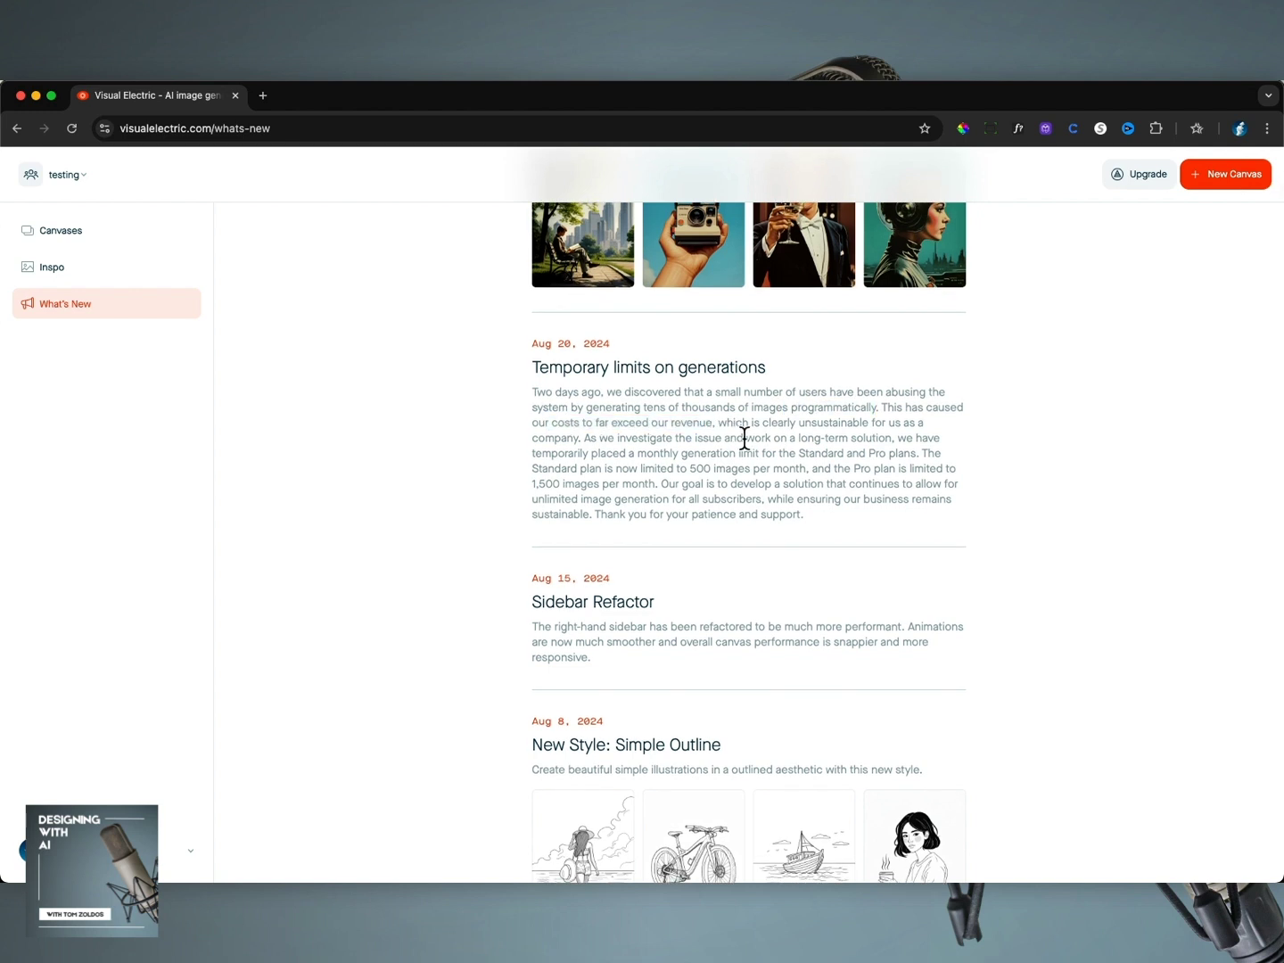
drag(624, 422, 783, 535)
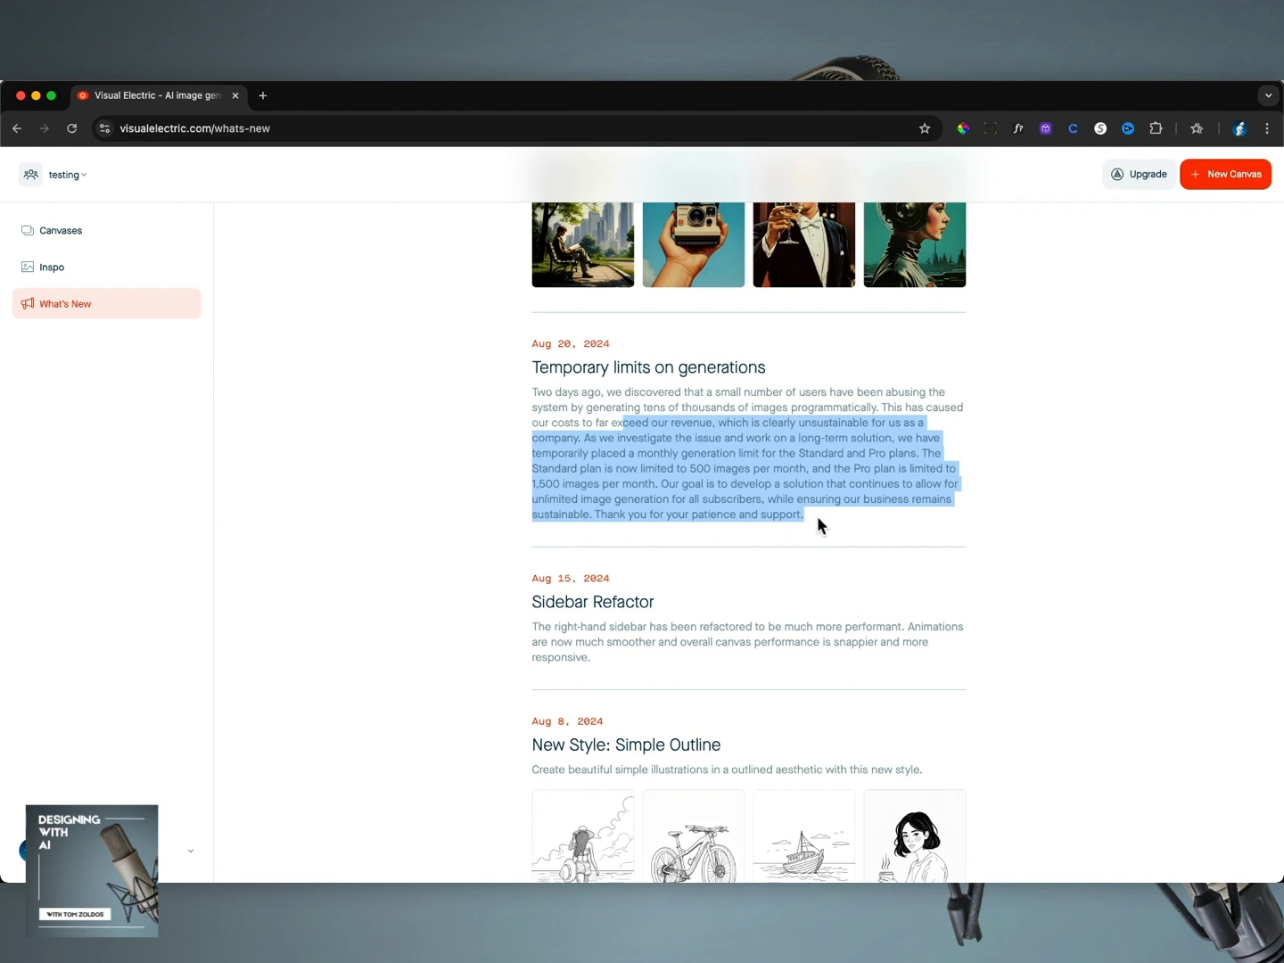
click(817, 518)
Review the August 2024 updates from Sidebar Refactor through the new and updated VE2 styles
scroll(817, 518, down, 3)
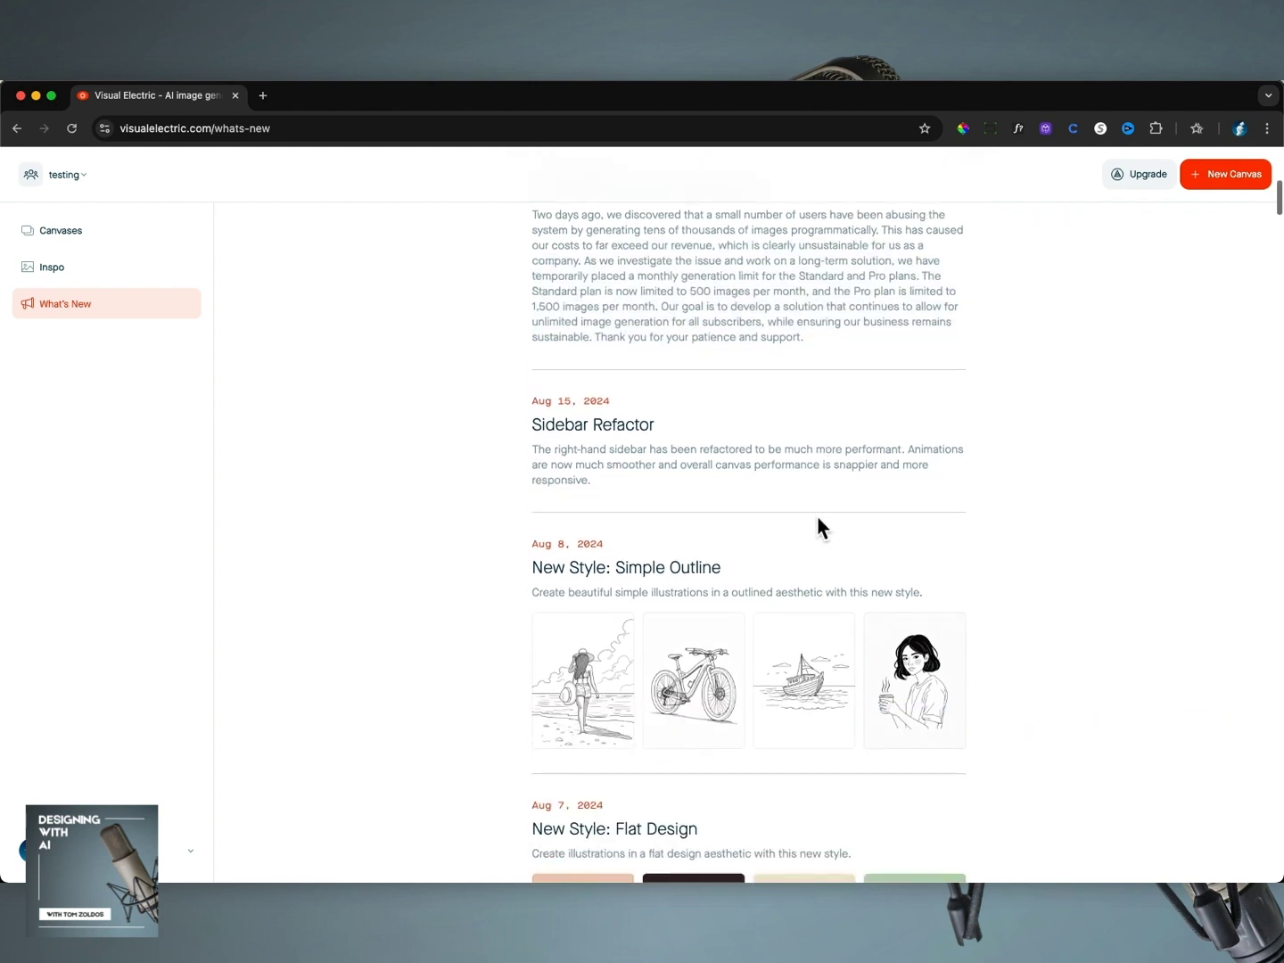
scroll(816, 518, down, 3)
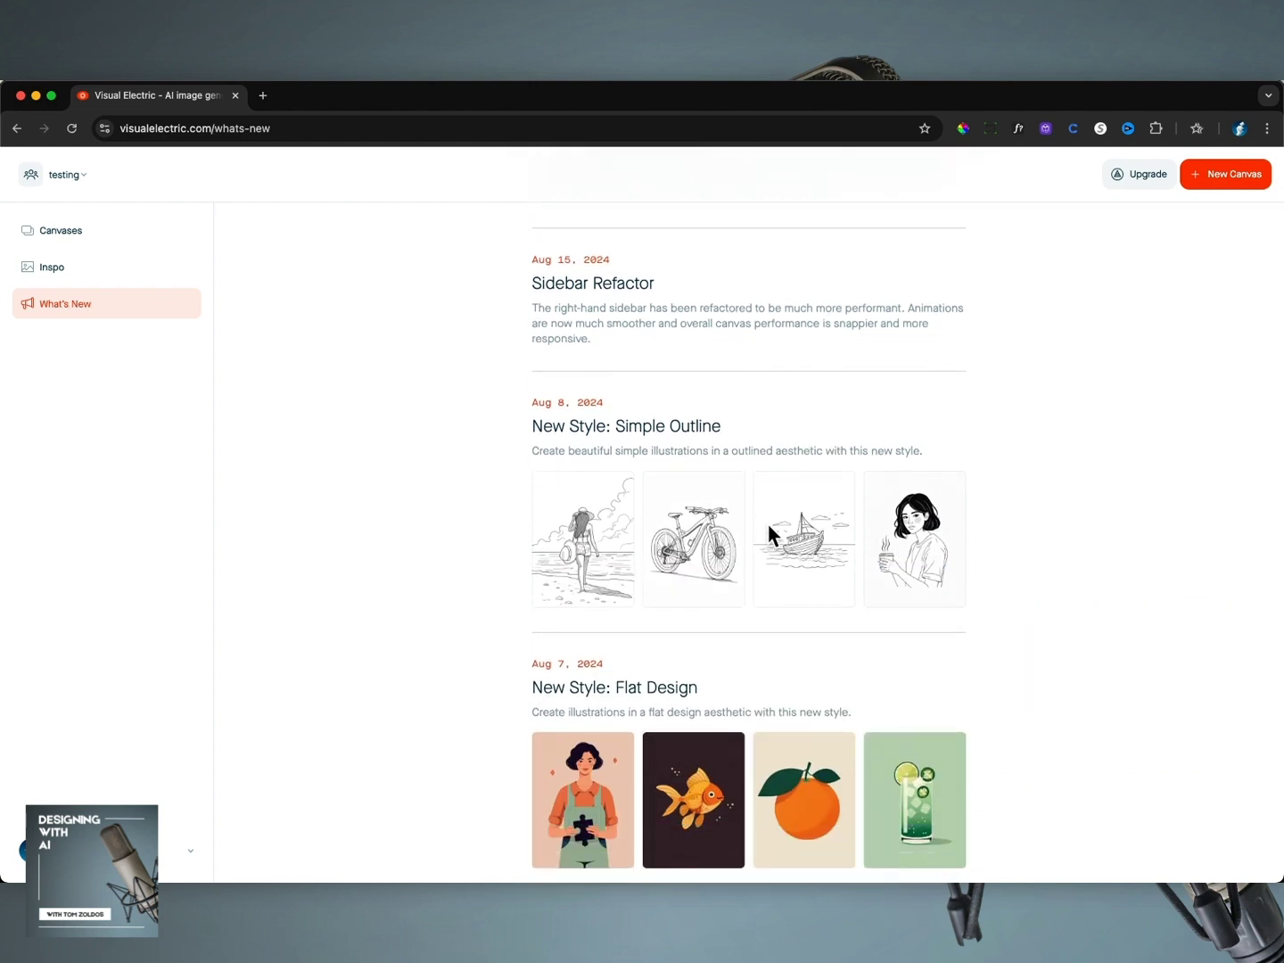
scroll(767, 526, down, 5)
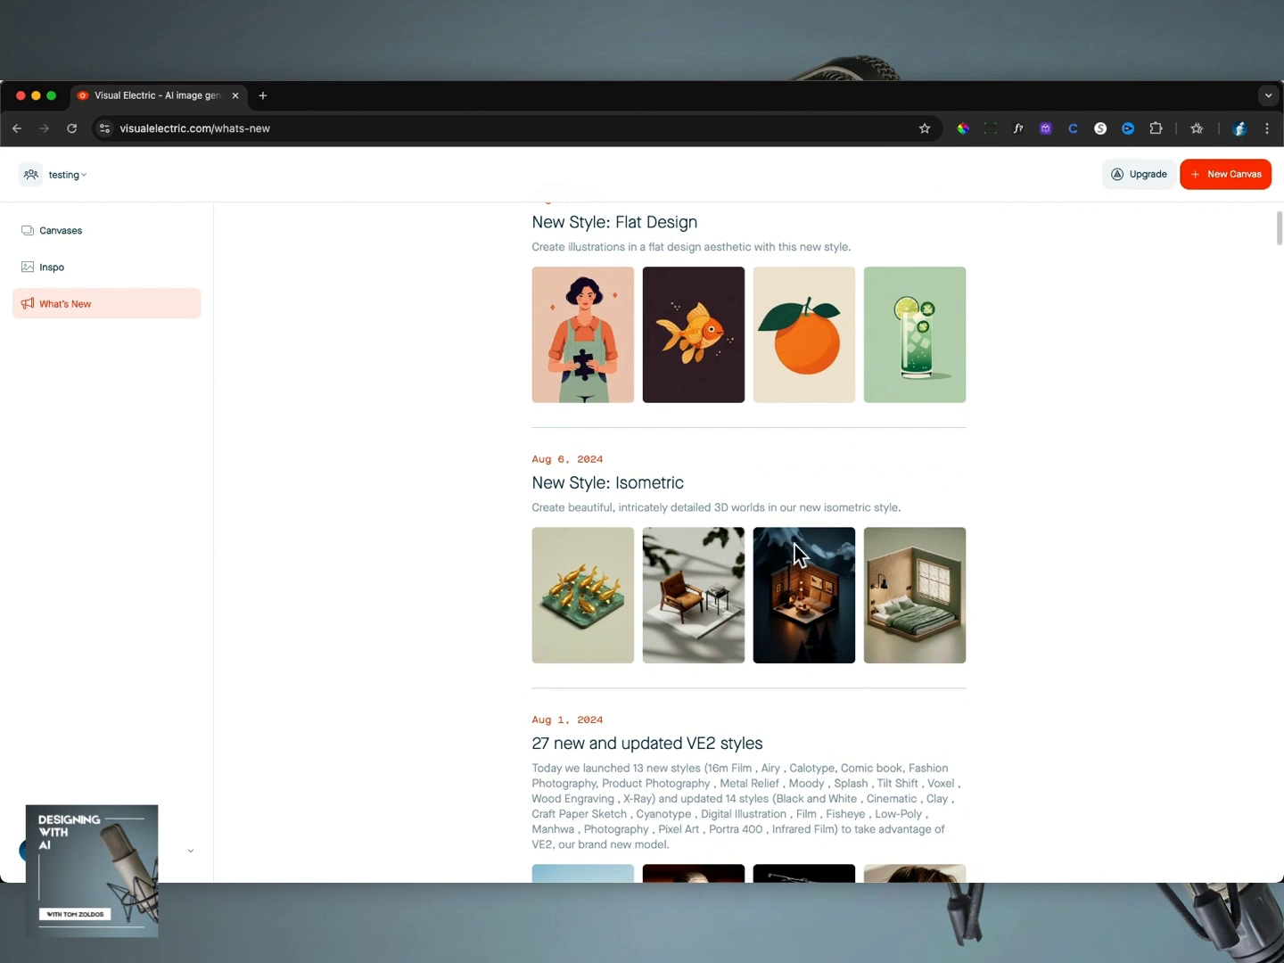
scroll(803, 553, down, 5)
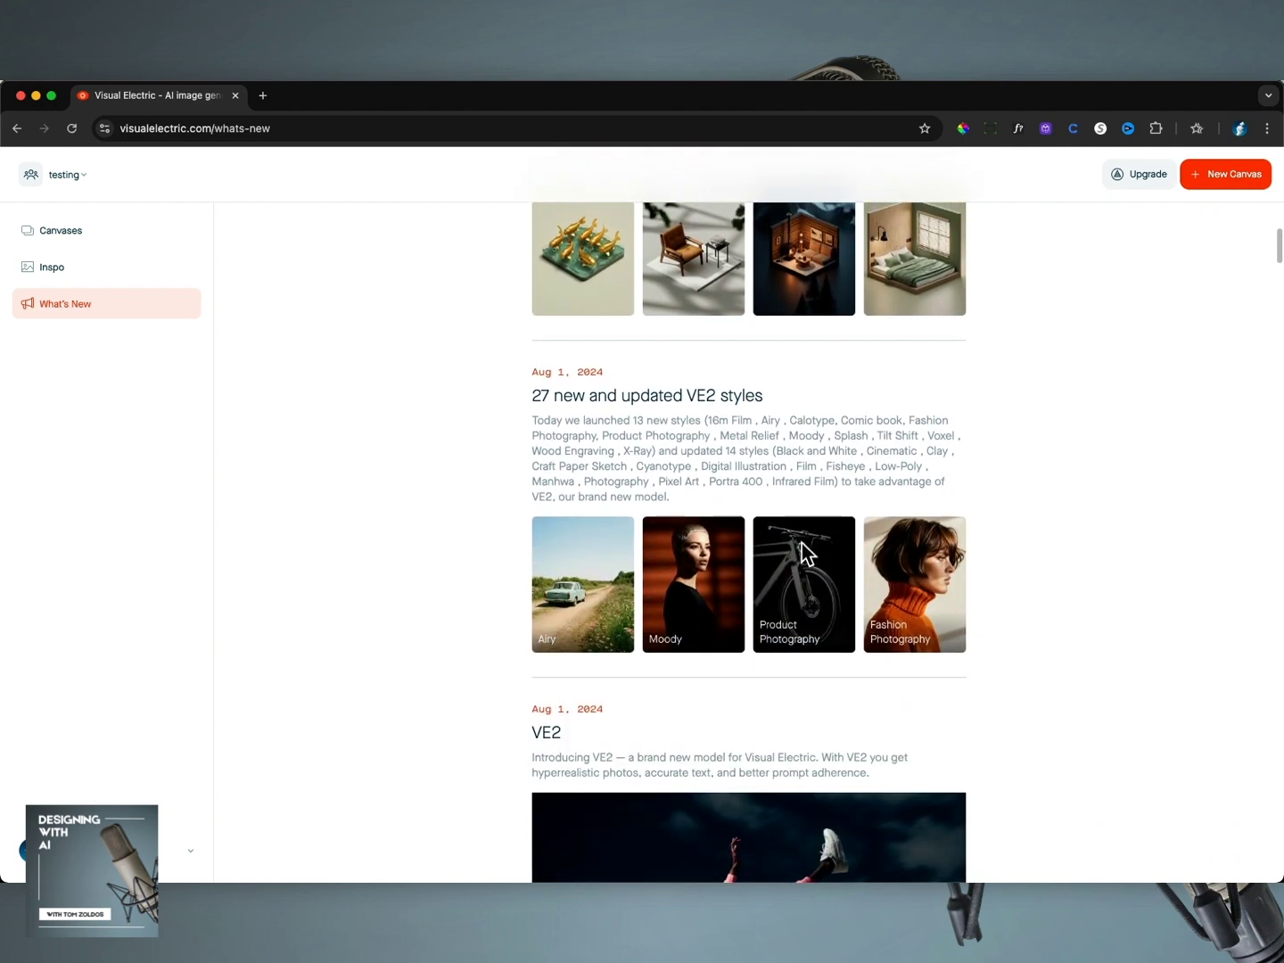
scroll(803, 553, up, 3)
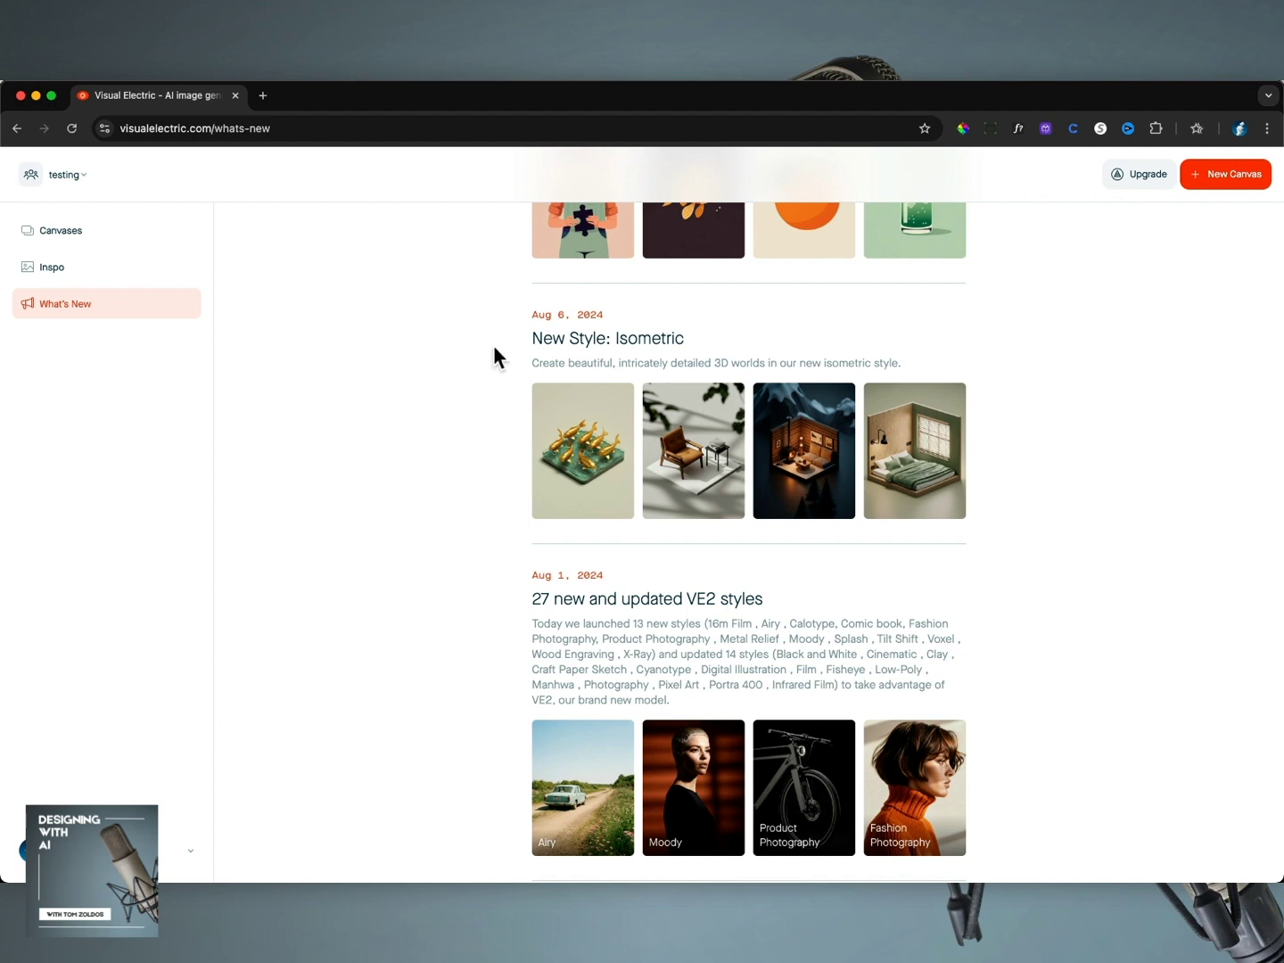
Check the Canvases page and browse the featured community images in the Inspo gallery
click(96, 239)
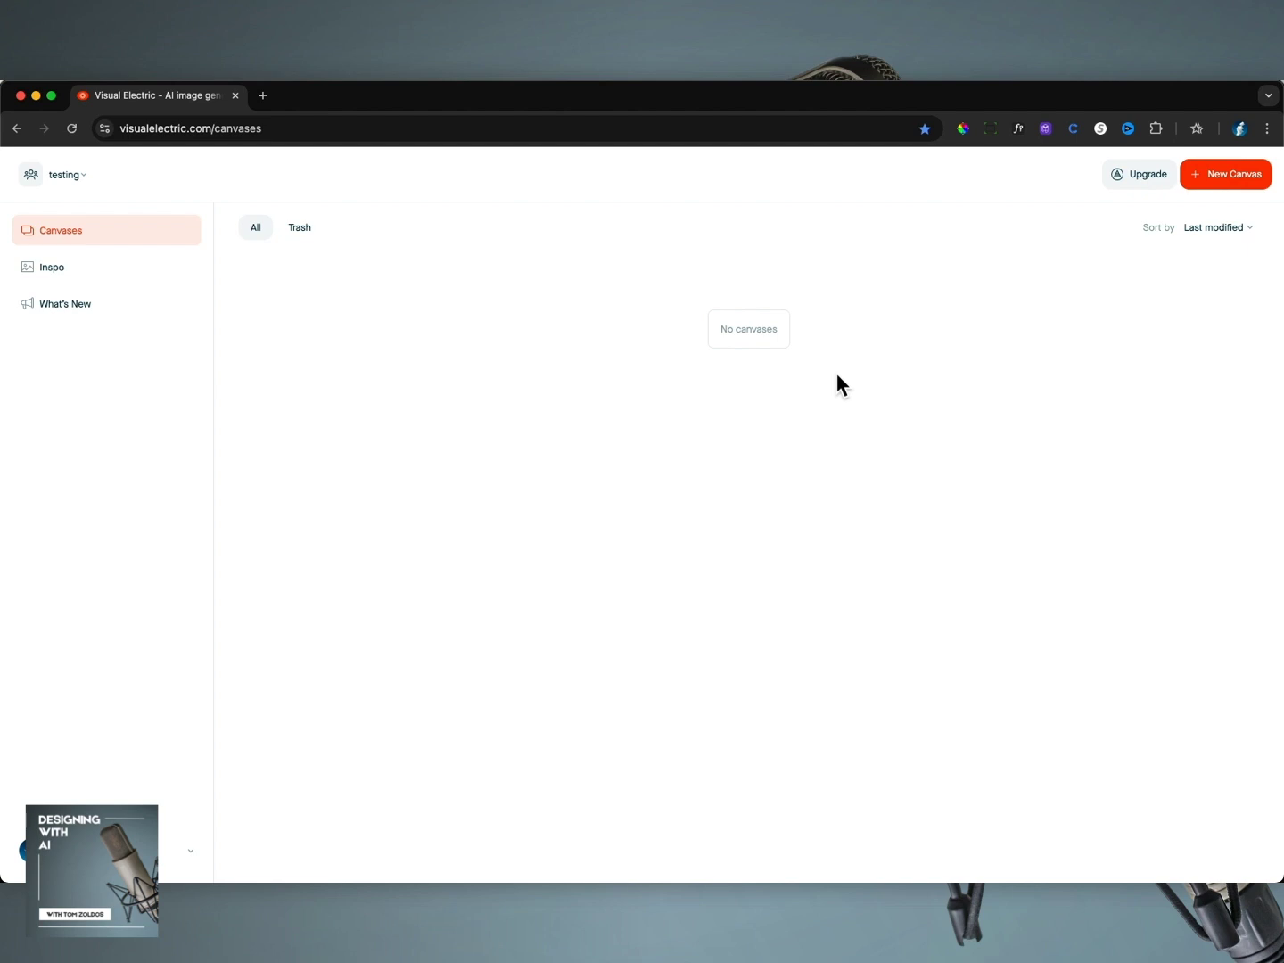
click(79, 269)
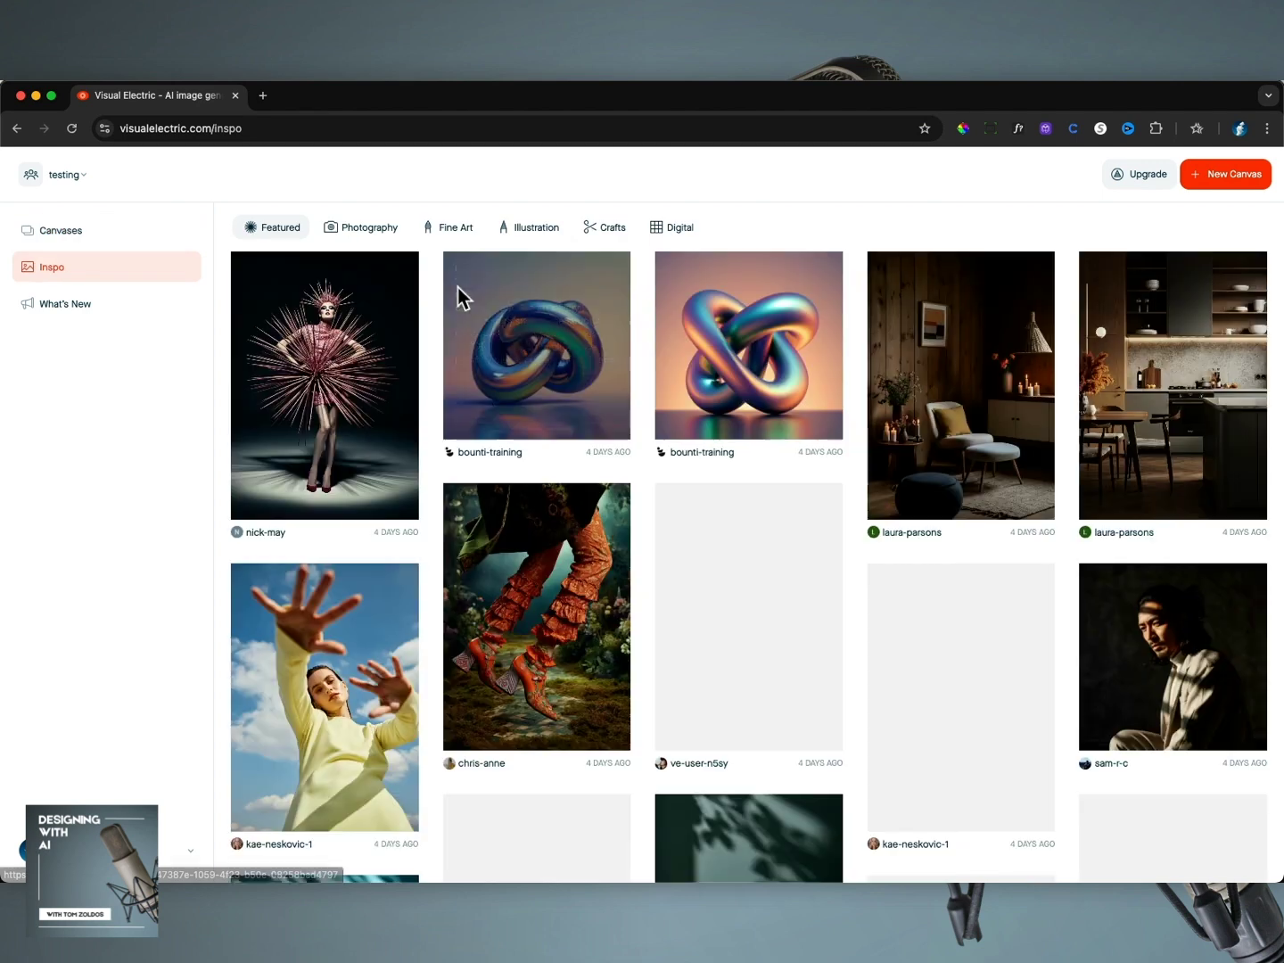
scroll(749, 431, down, 2)
scroll(749, 432, down, 20)
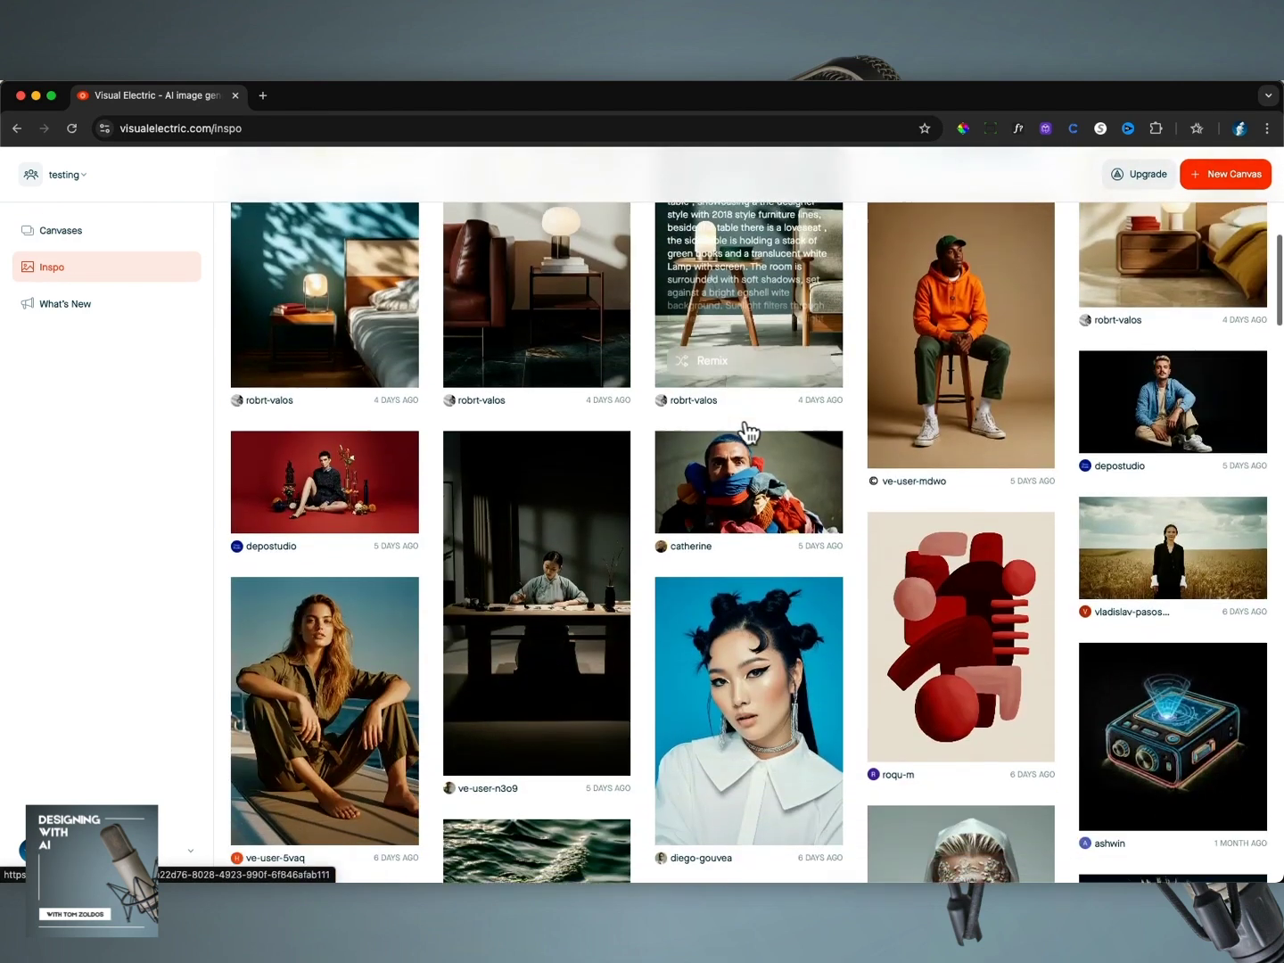
scroll(750, 433, down, 10)
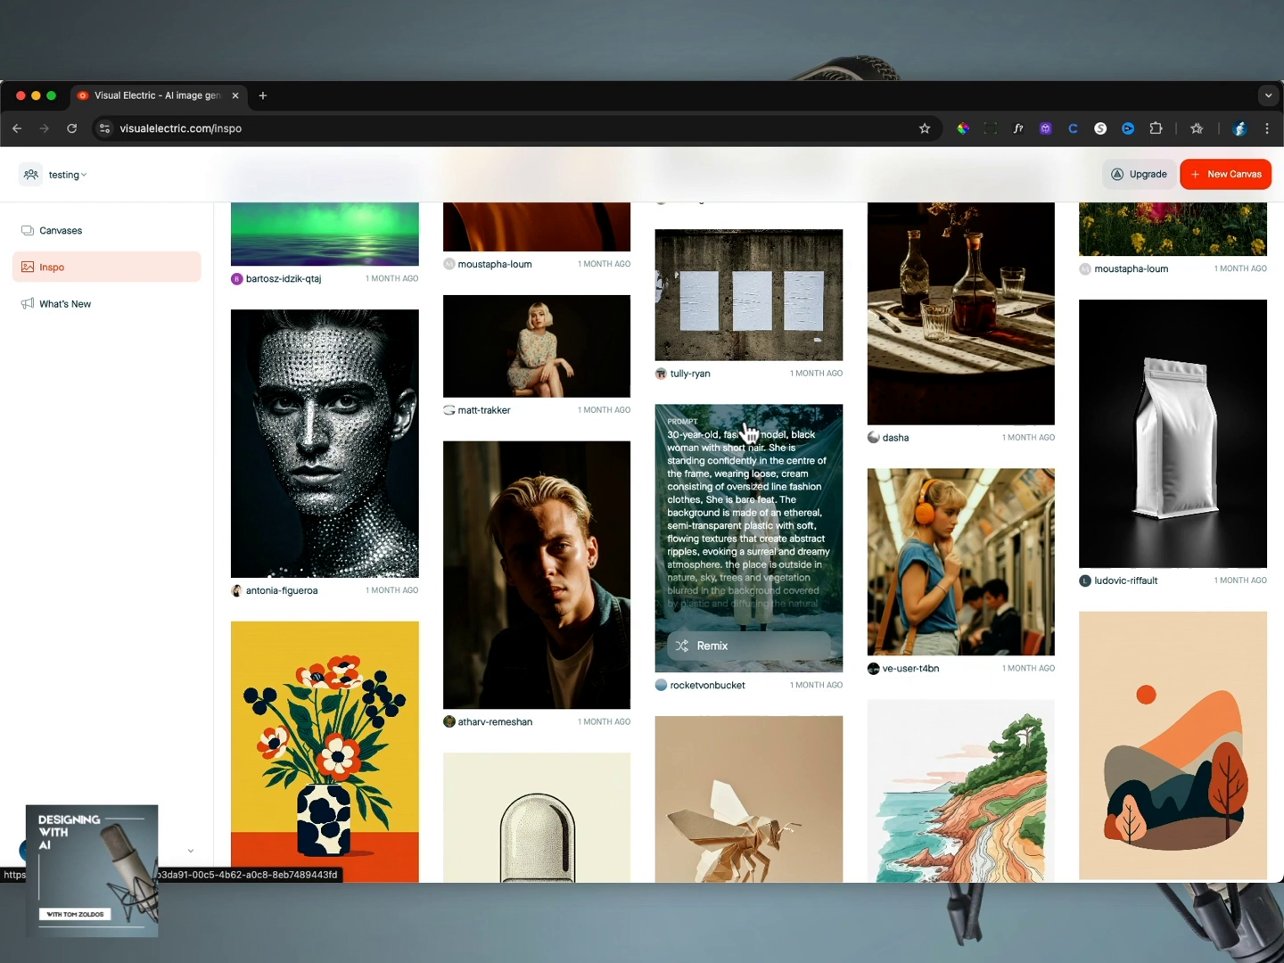
Return to What's New and review feature updates such as Teams, Canvas Sharing, Auto Layout and Fast Mode
click(108, 312)
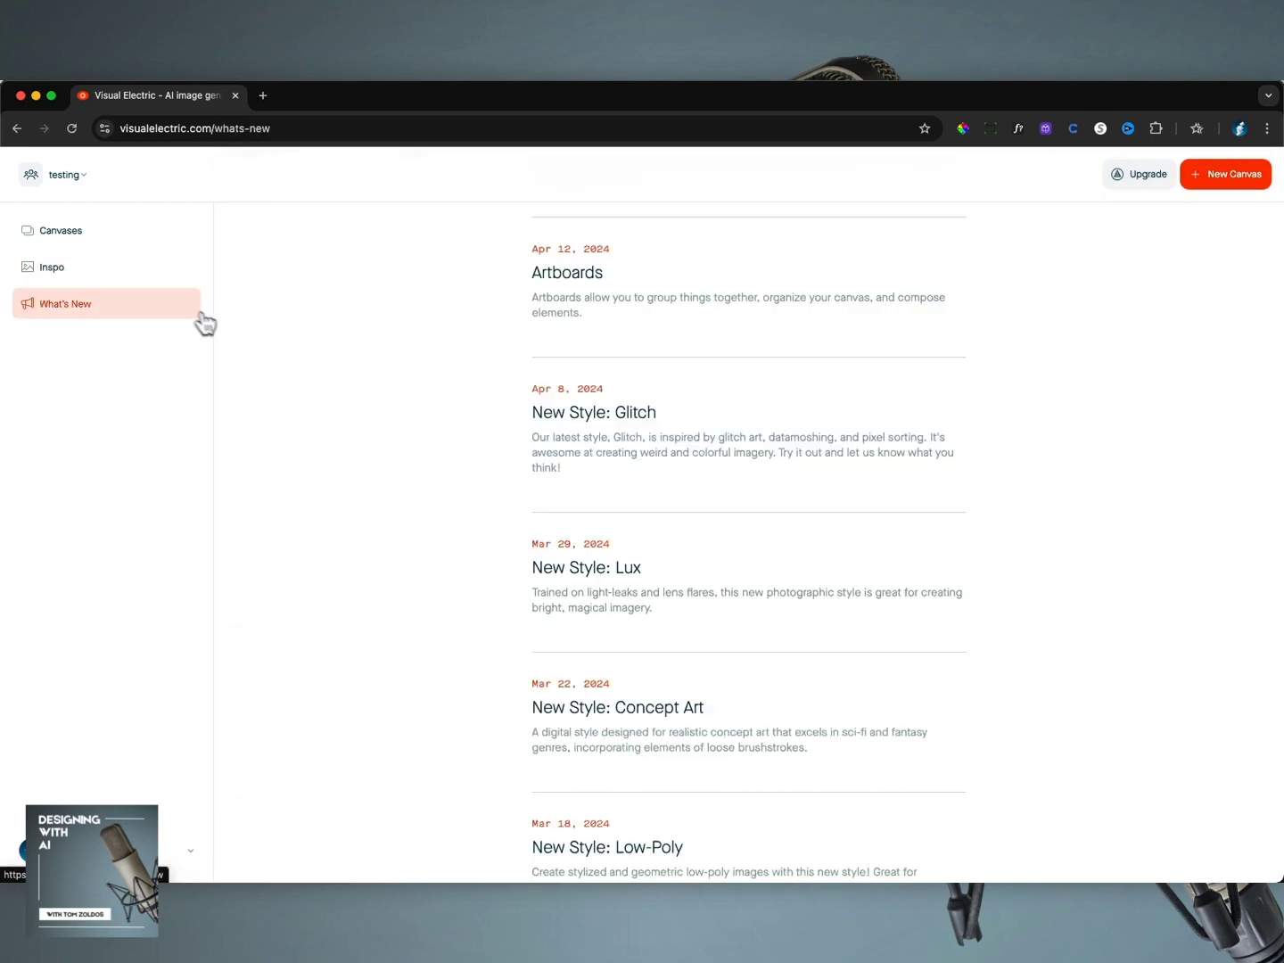
scroll(829, 296, up, 15)
scroll(791, 309, up, 2)
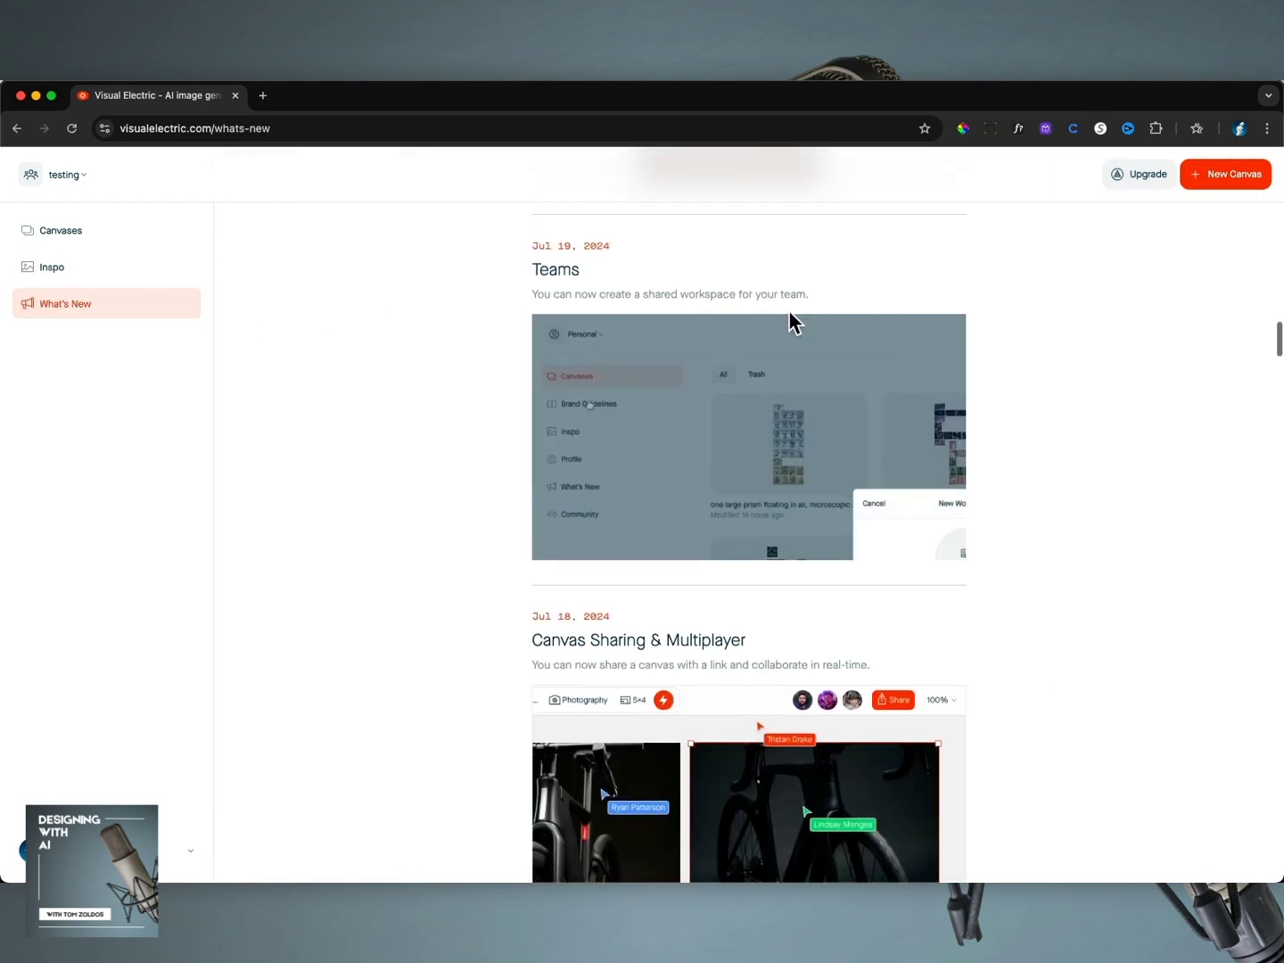
scroll(892, 267, up, 2)
scroll(929, 294, up, 2)
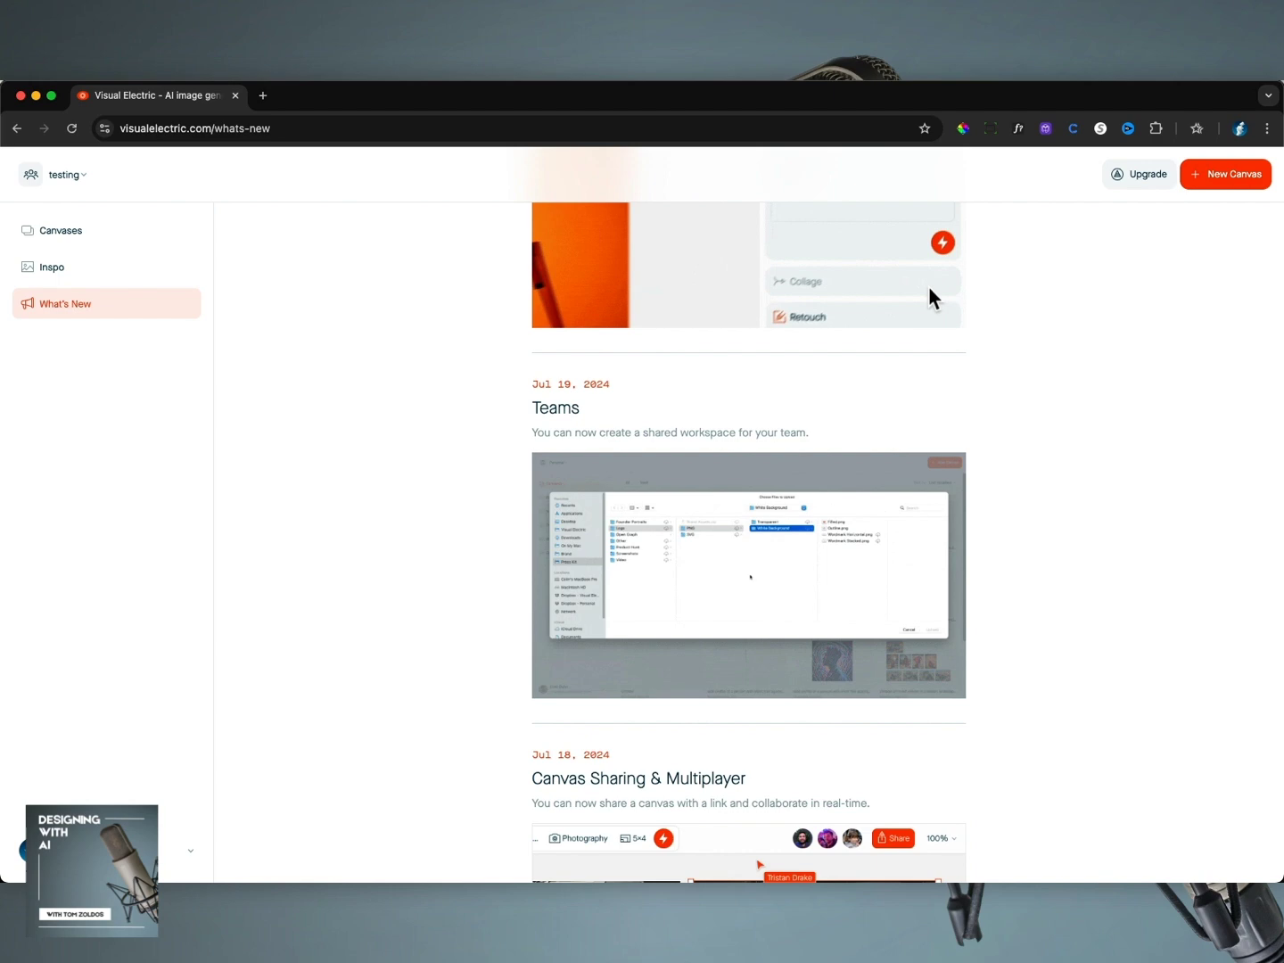
scroll(928, 286, up, 15)
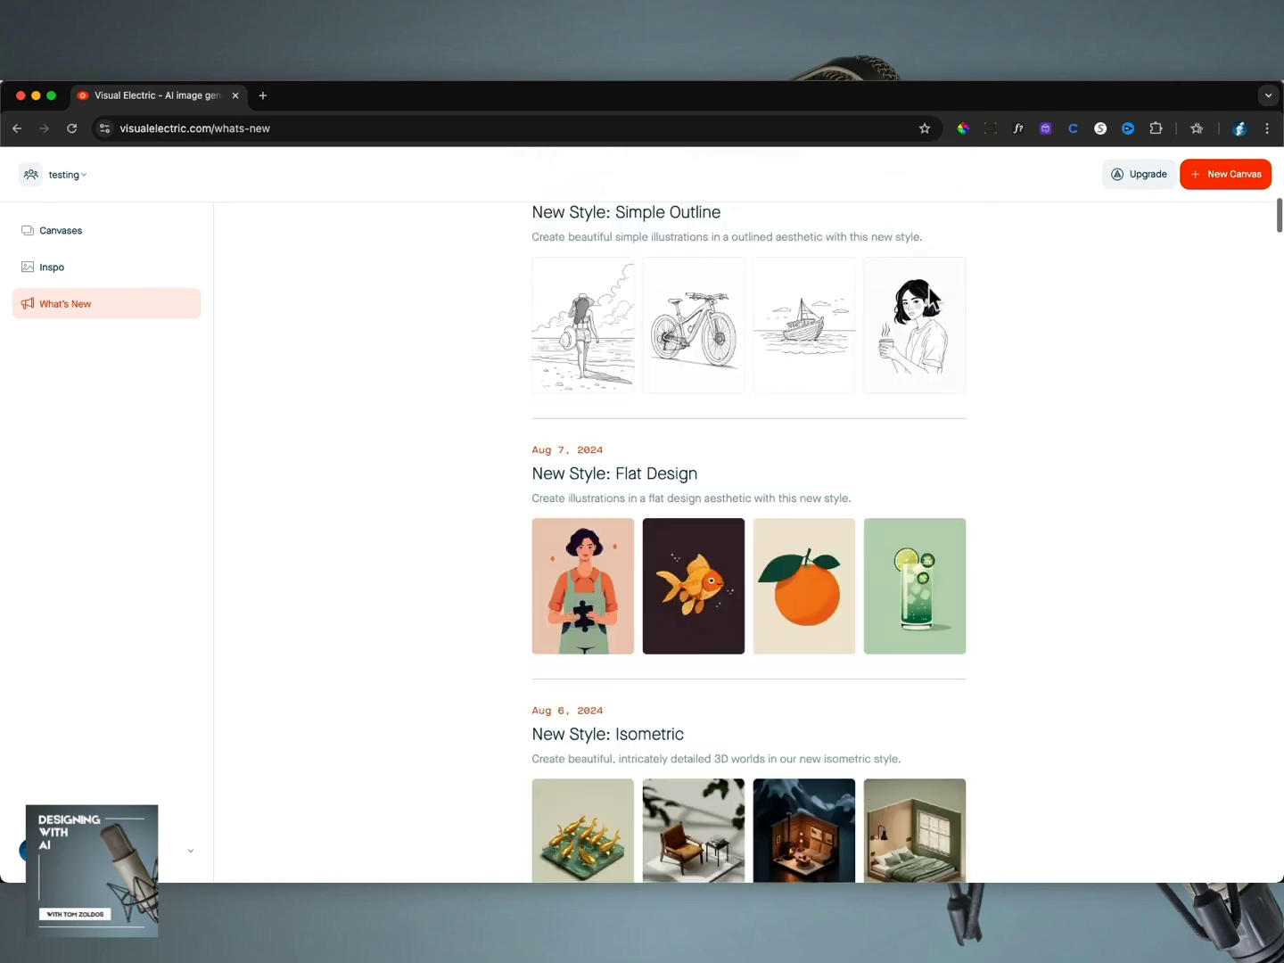
scroll(930, 296, up, 2)
scroll(929, 294, down, 15)
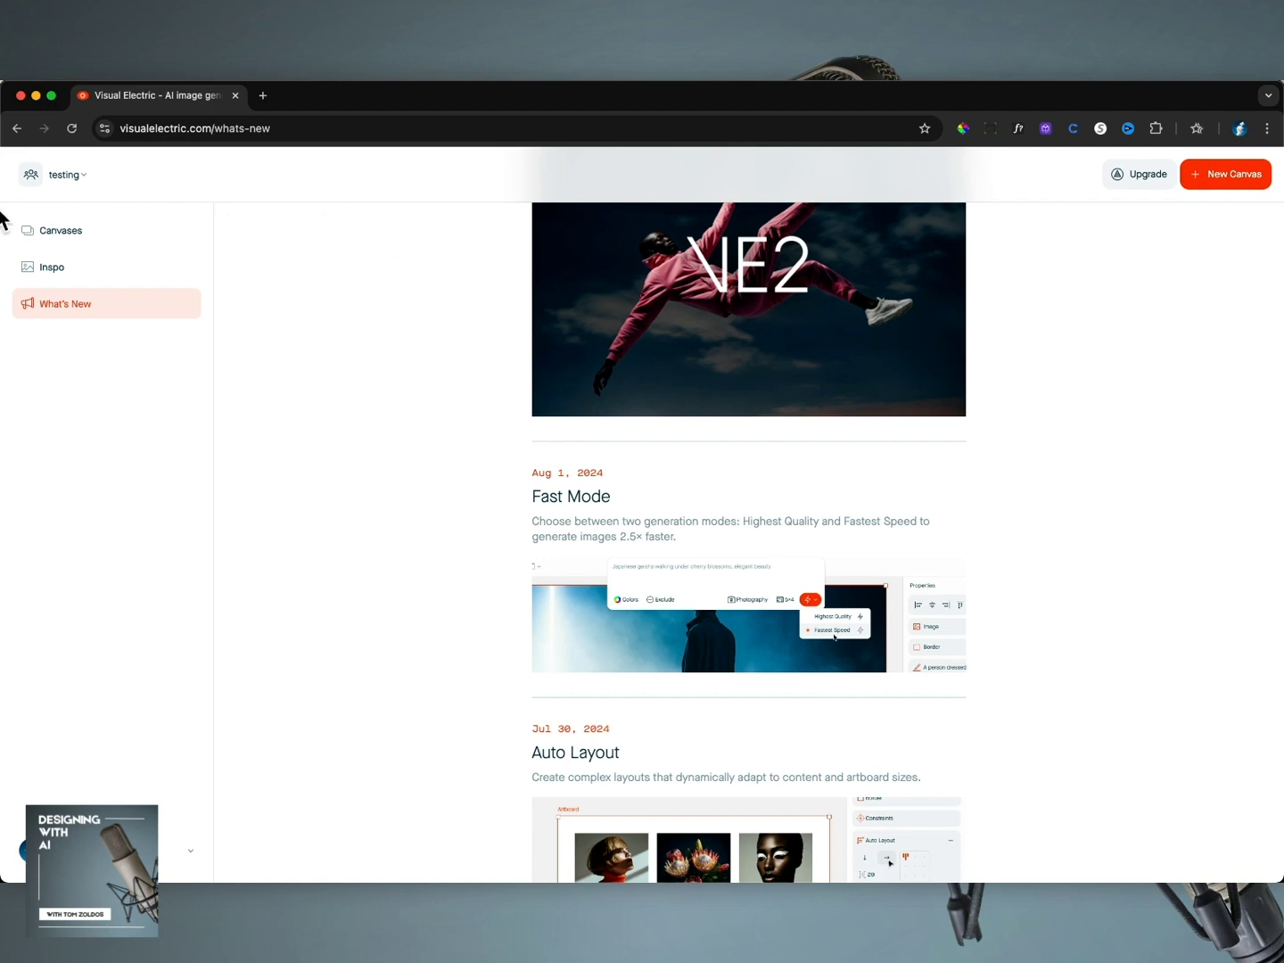
Create a new blank canvas from the Canvases page
click(63, 236)
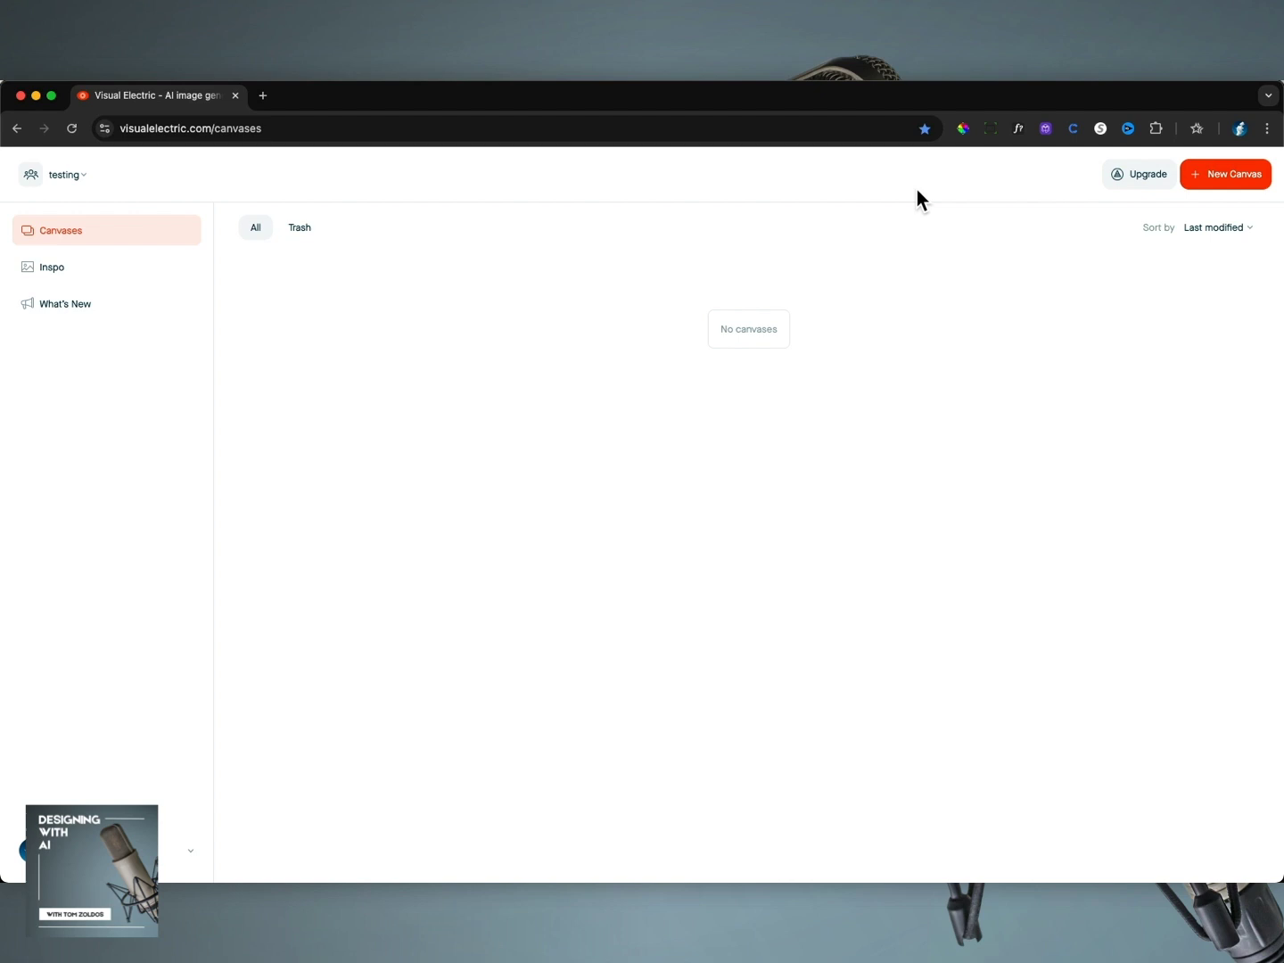
click(1209, 198)
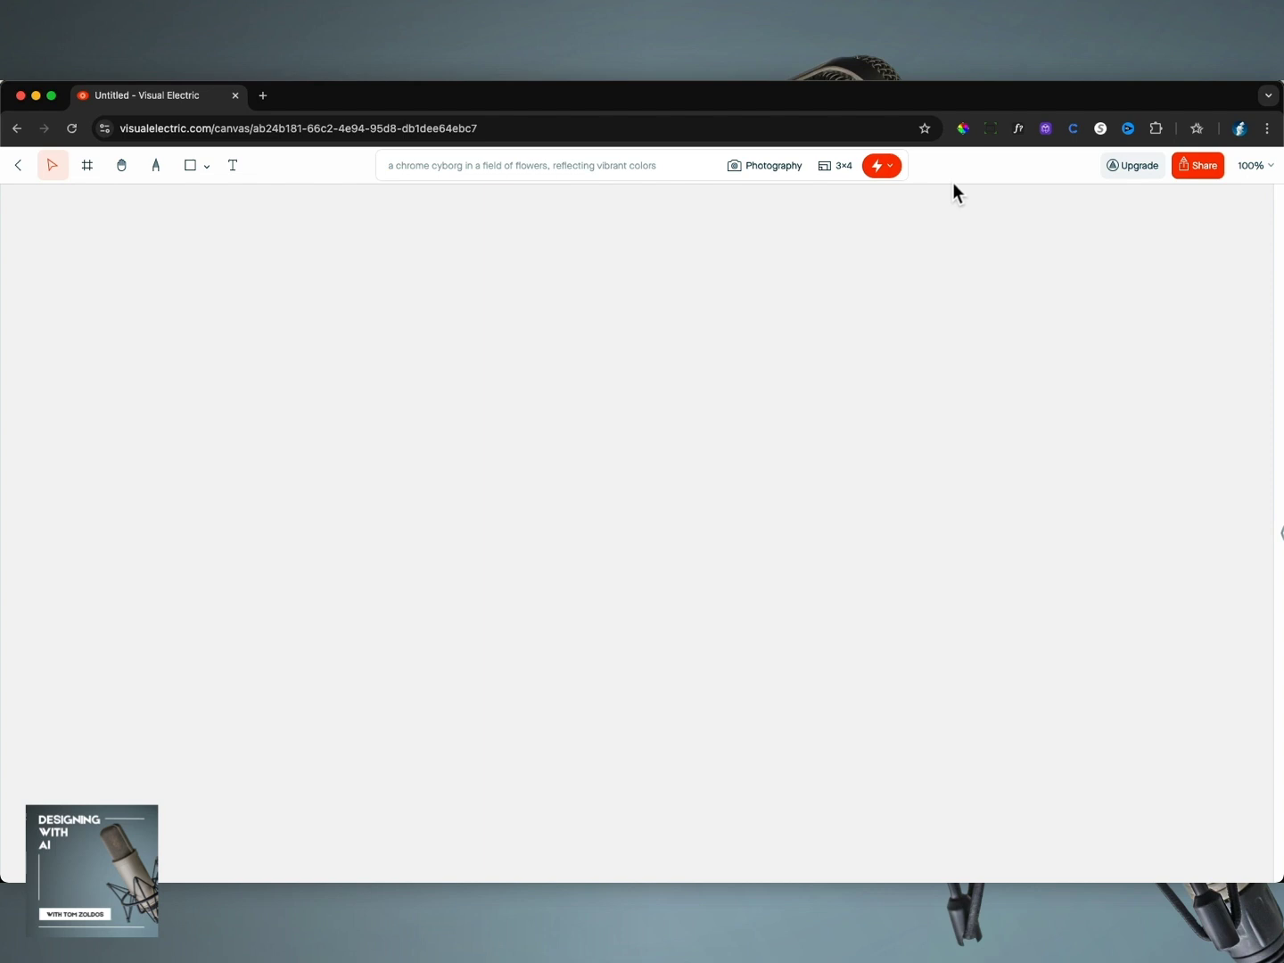
Try out the canvas tools: artboard, pointer, hand, the available shapes and text
click(87, 175)
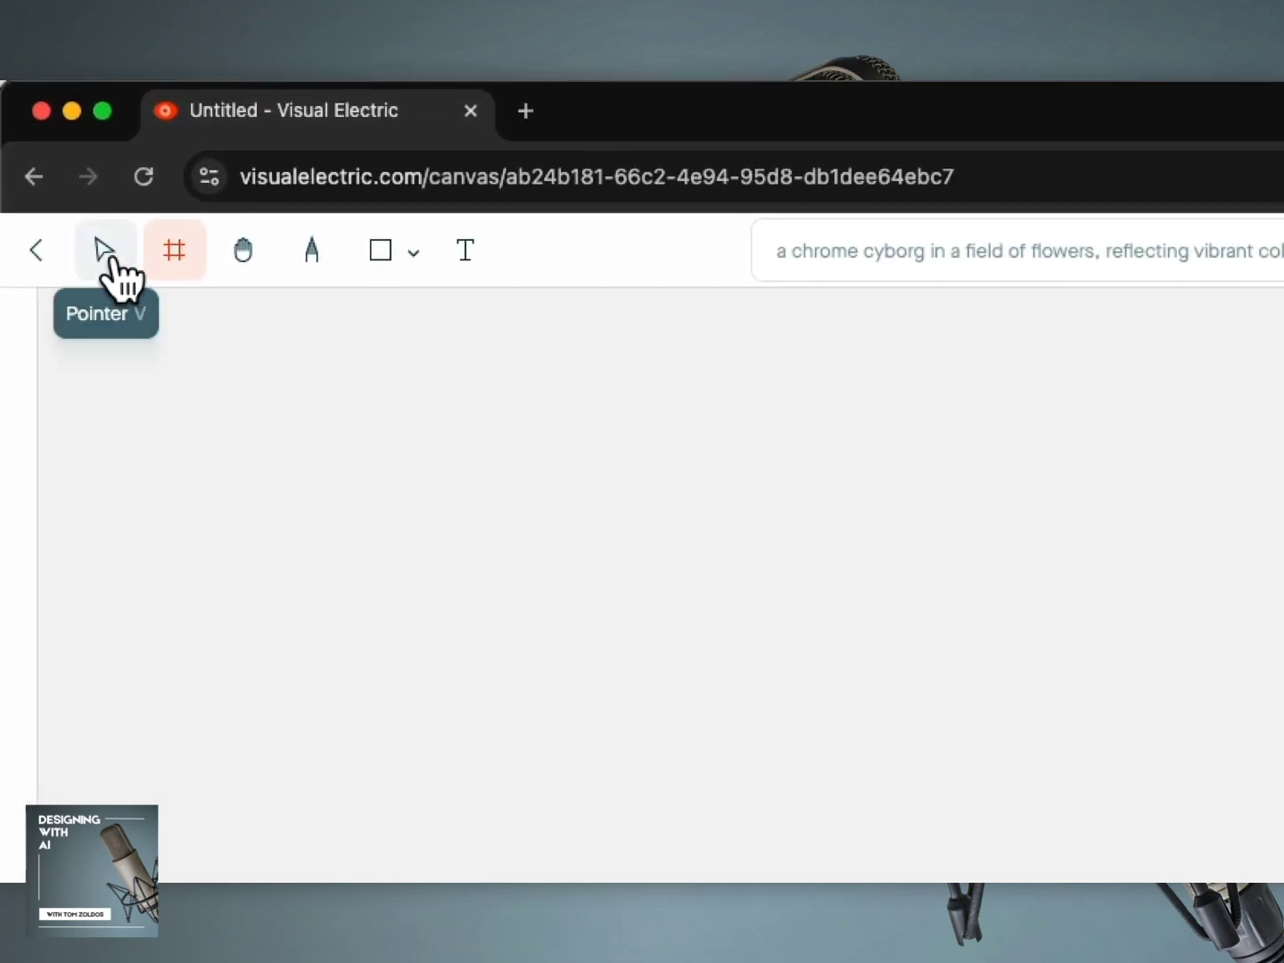
click(107, 259)
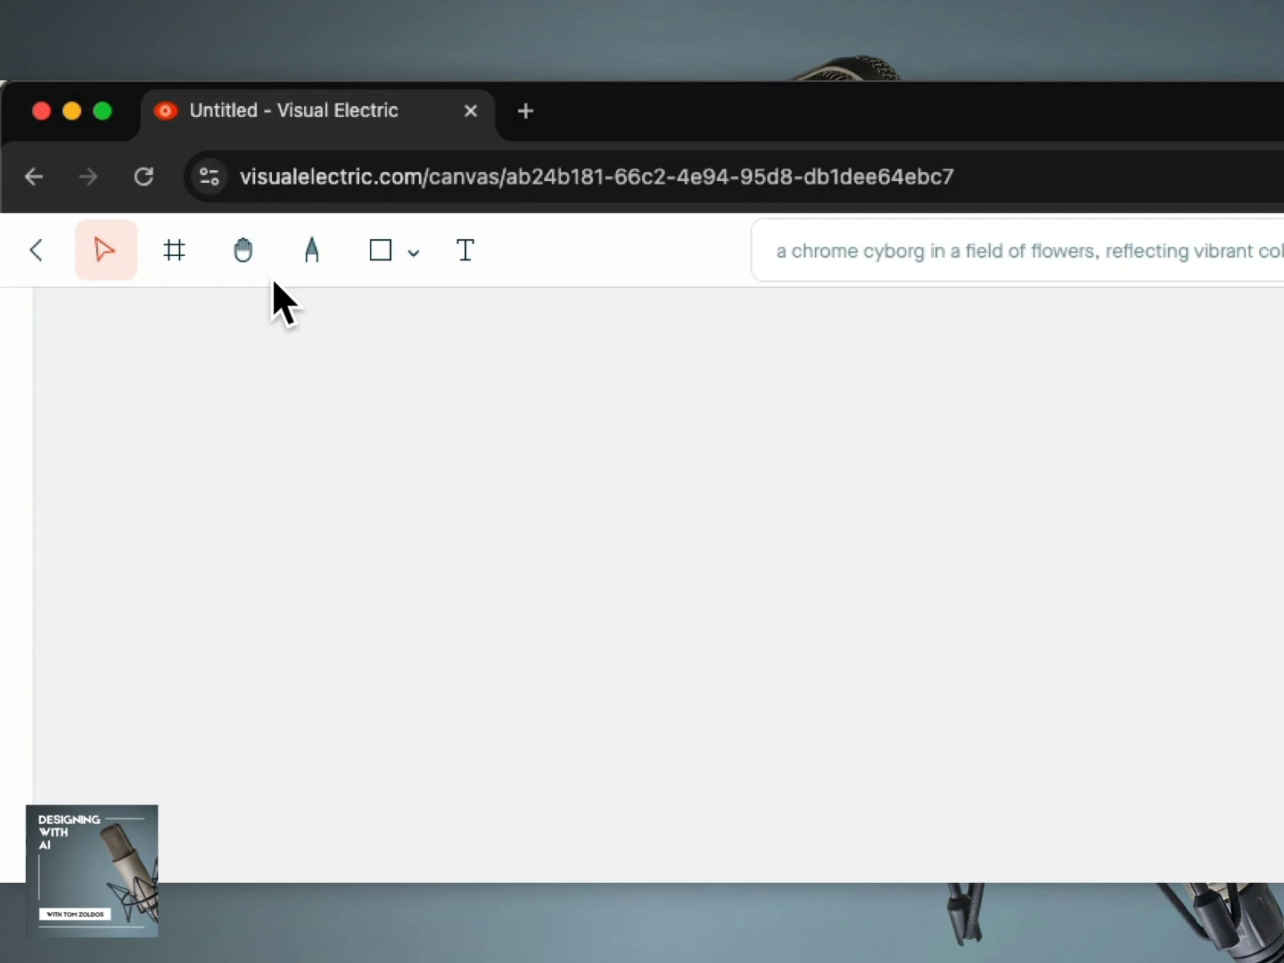
click(244, 253)
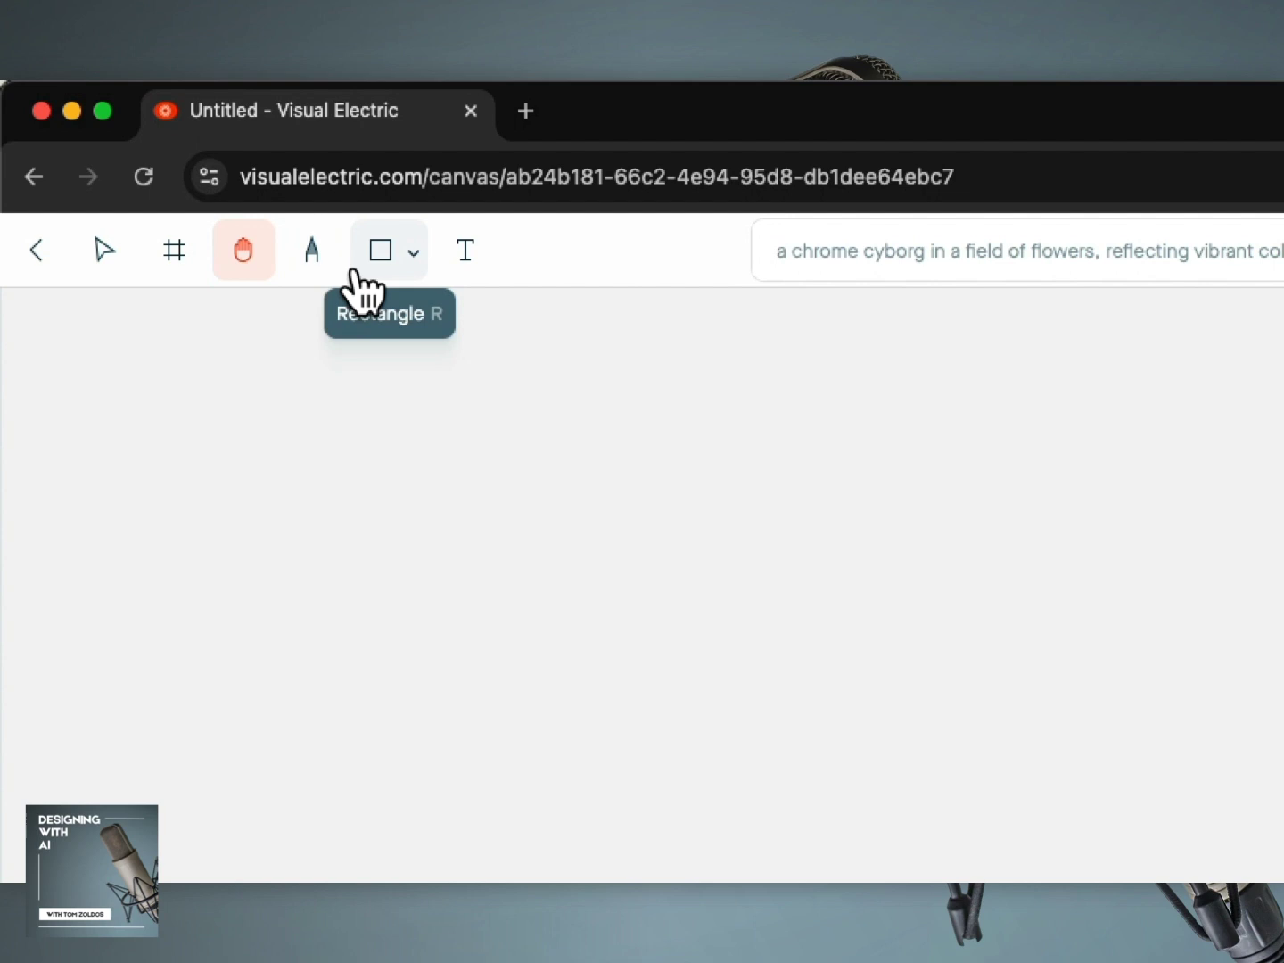
click(412, 256)
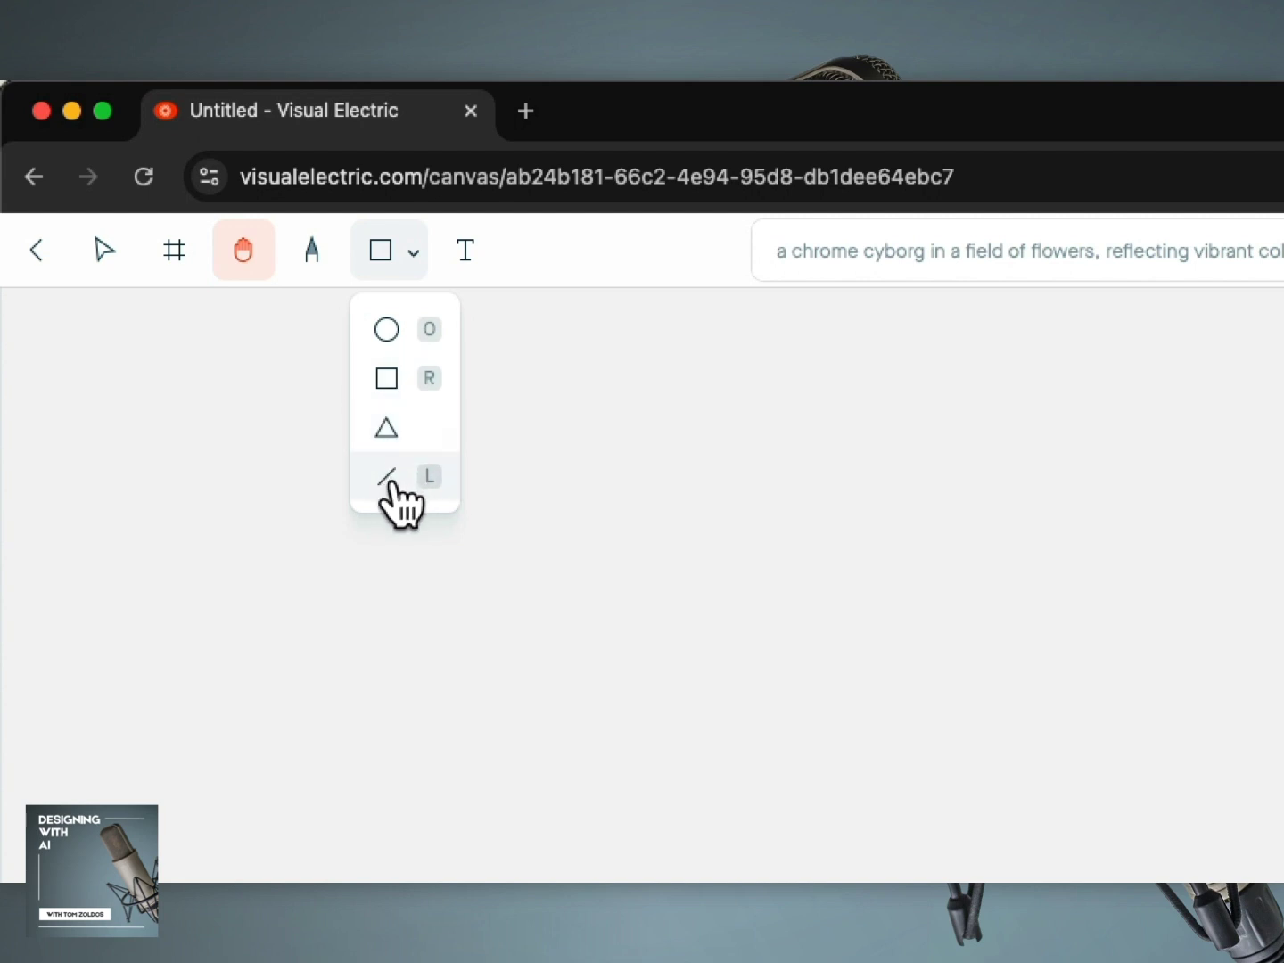
click(461, 260)
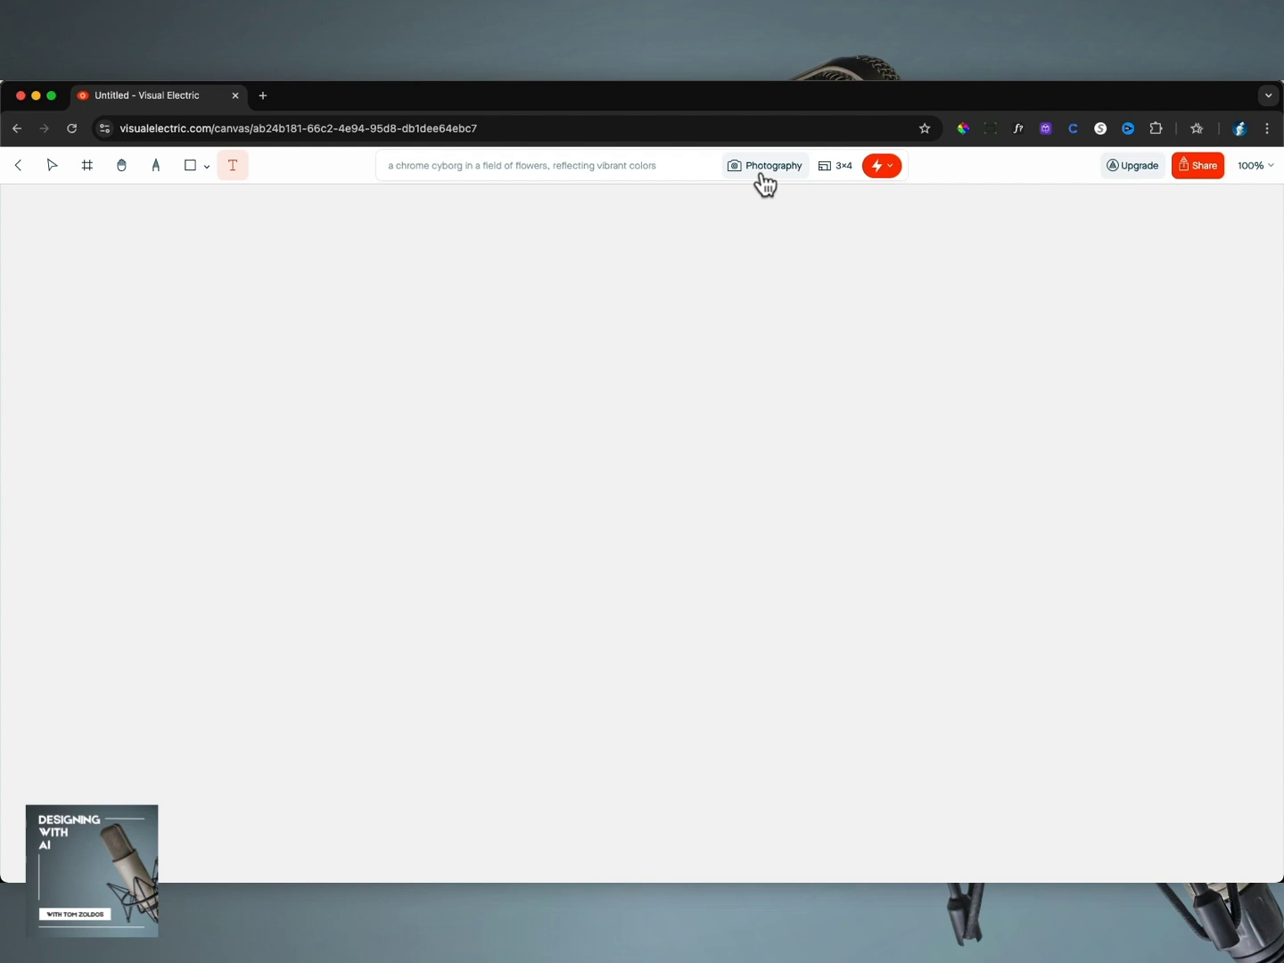
Open the generation style library and browse the Featured, Photography and Fine Art styles
click(766, 178)
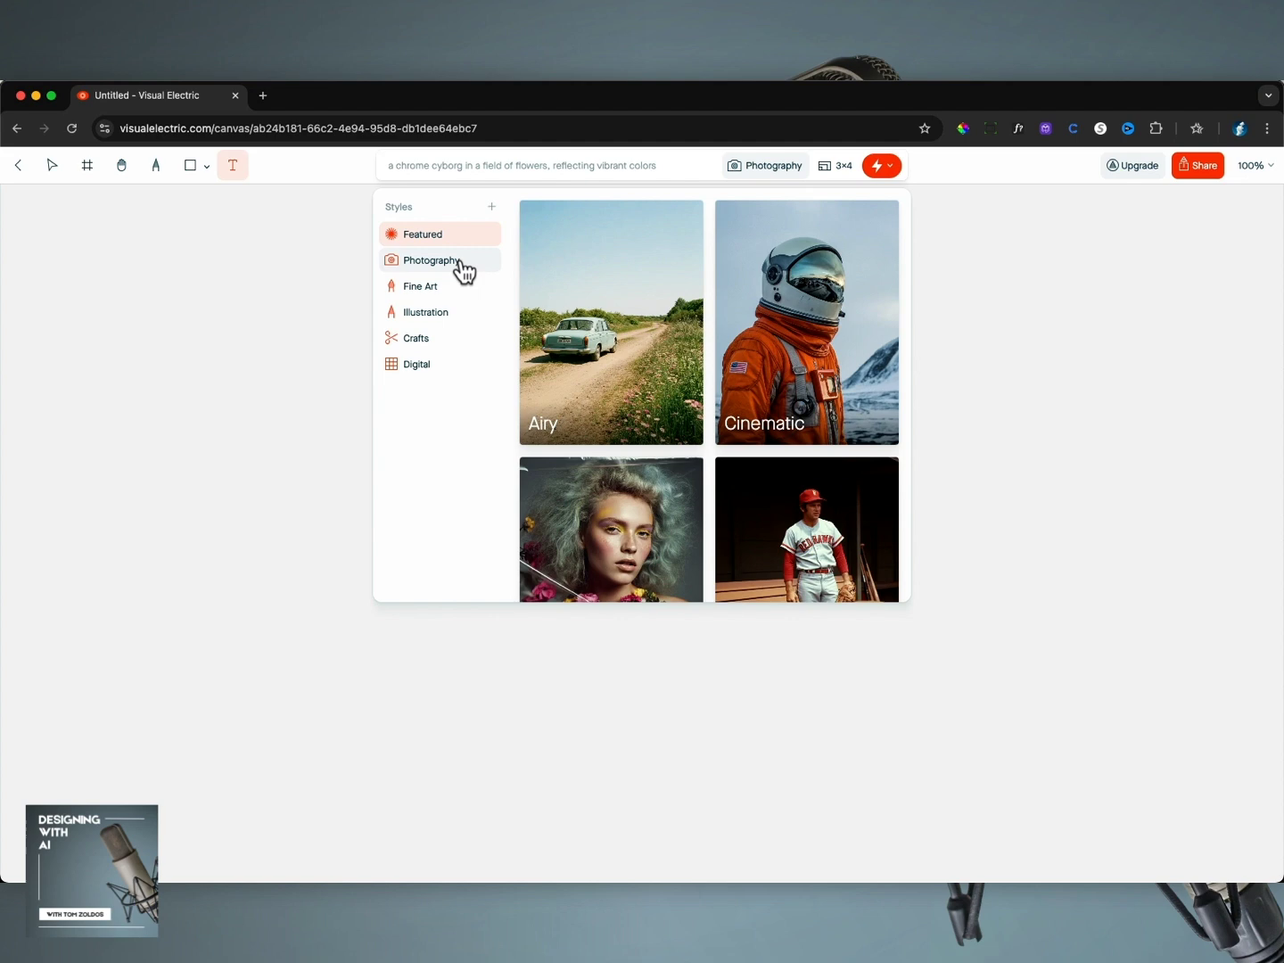
scroll(775, 330, down, 10)
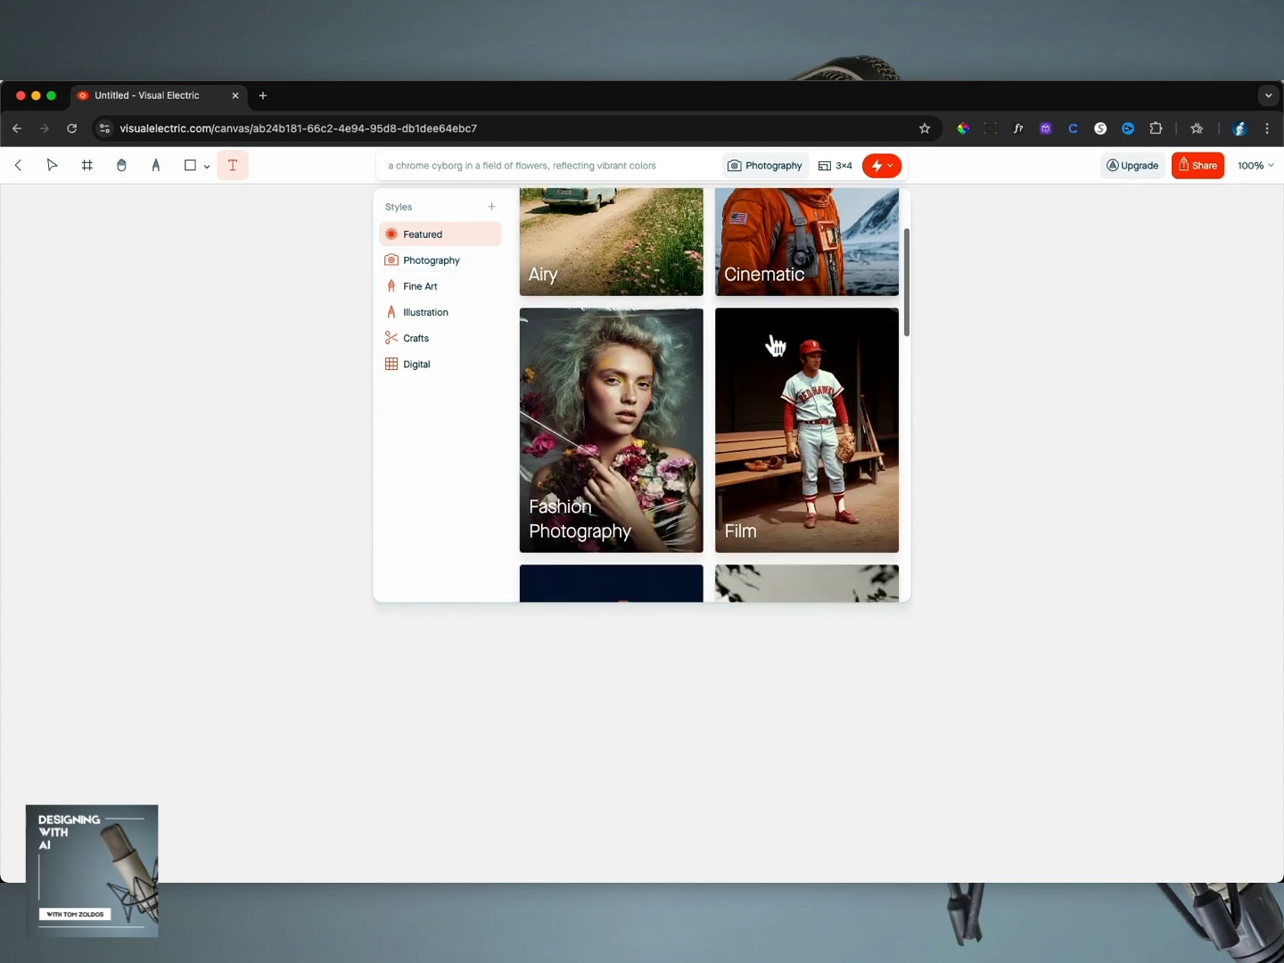
scroll(761, 344, down, 10)
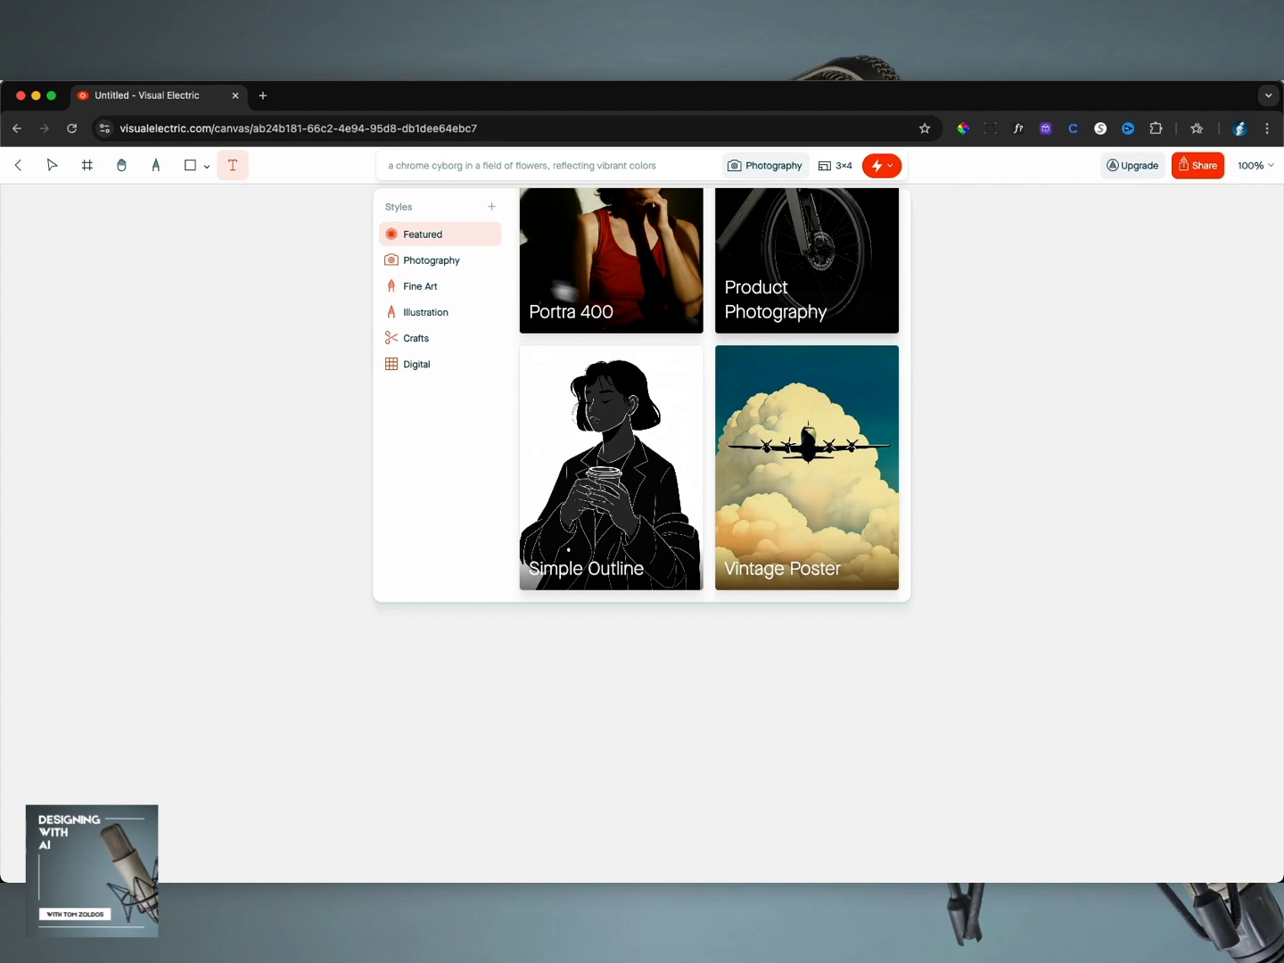
click(461, 260)
scroll(624, 308, down, 10)
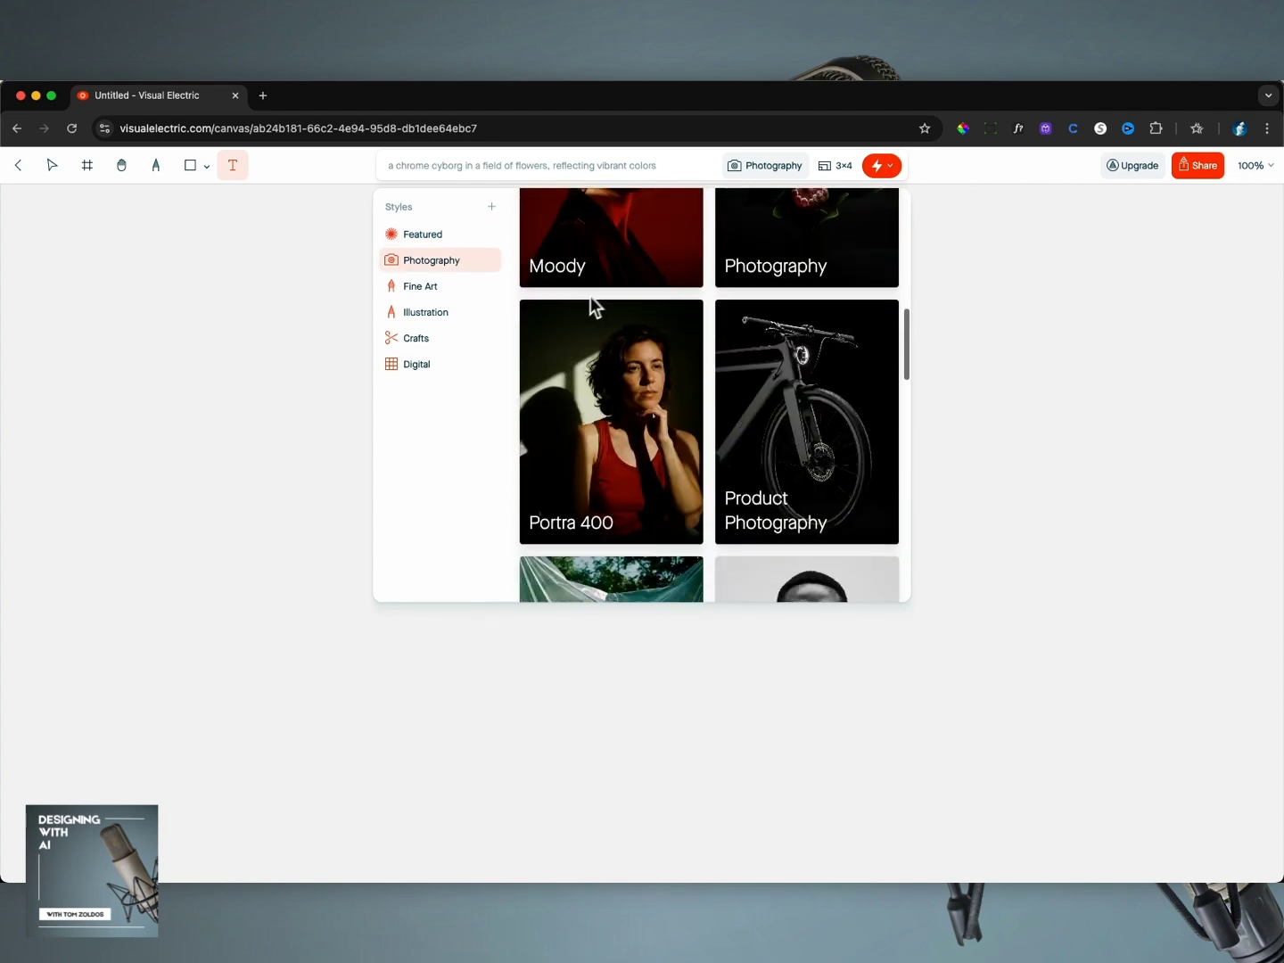
click(446, 289)
scroll(562, 312, down, 3)
scroll(591, 317, down, 5)
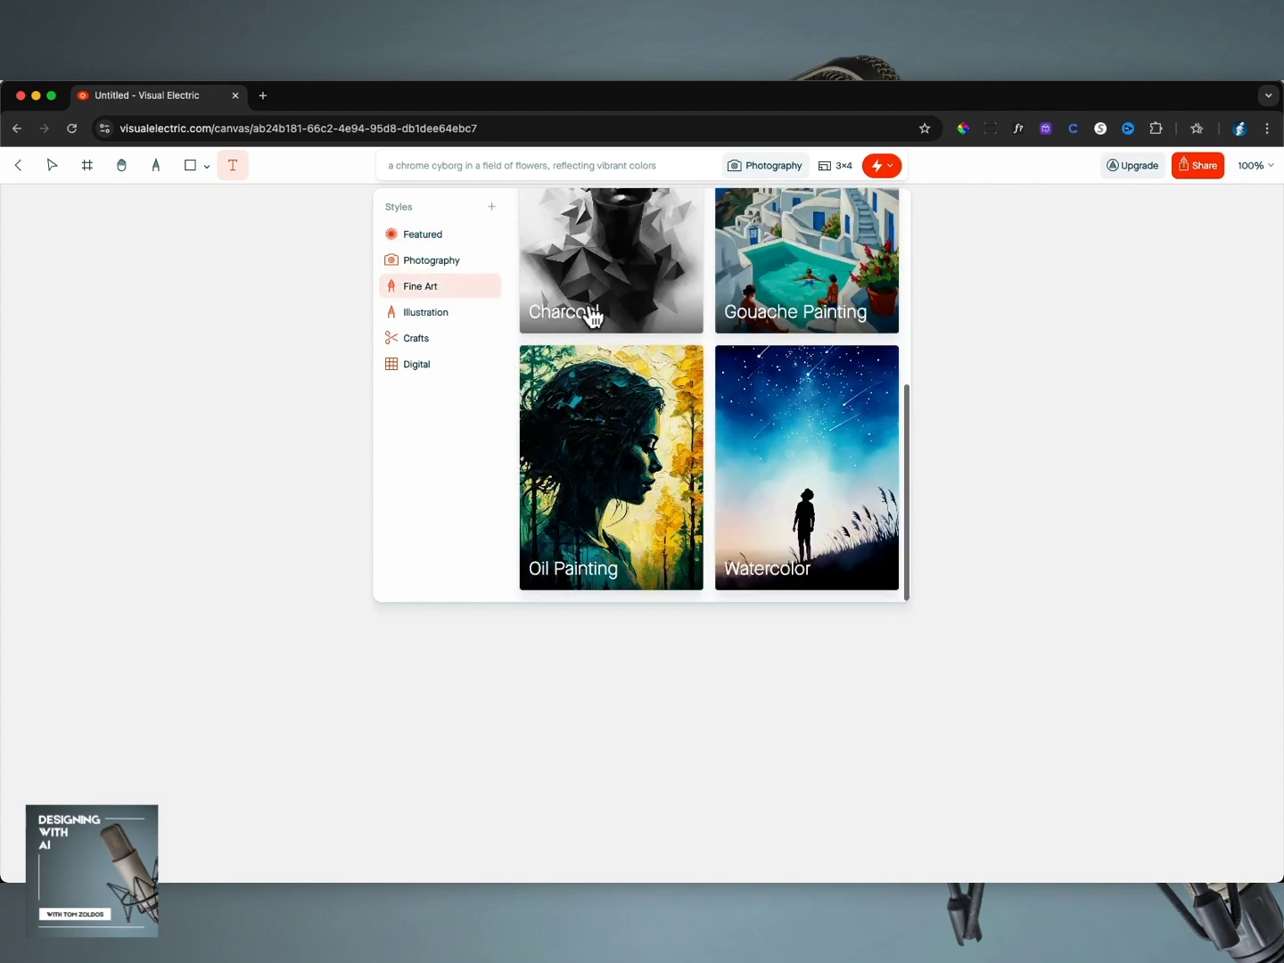
scroll(593, 316, up, 8)
Browse the Illustration, Crafts and Digital categories of the generation styles
click(447, 314)
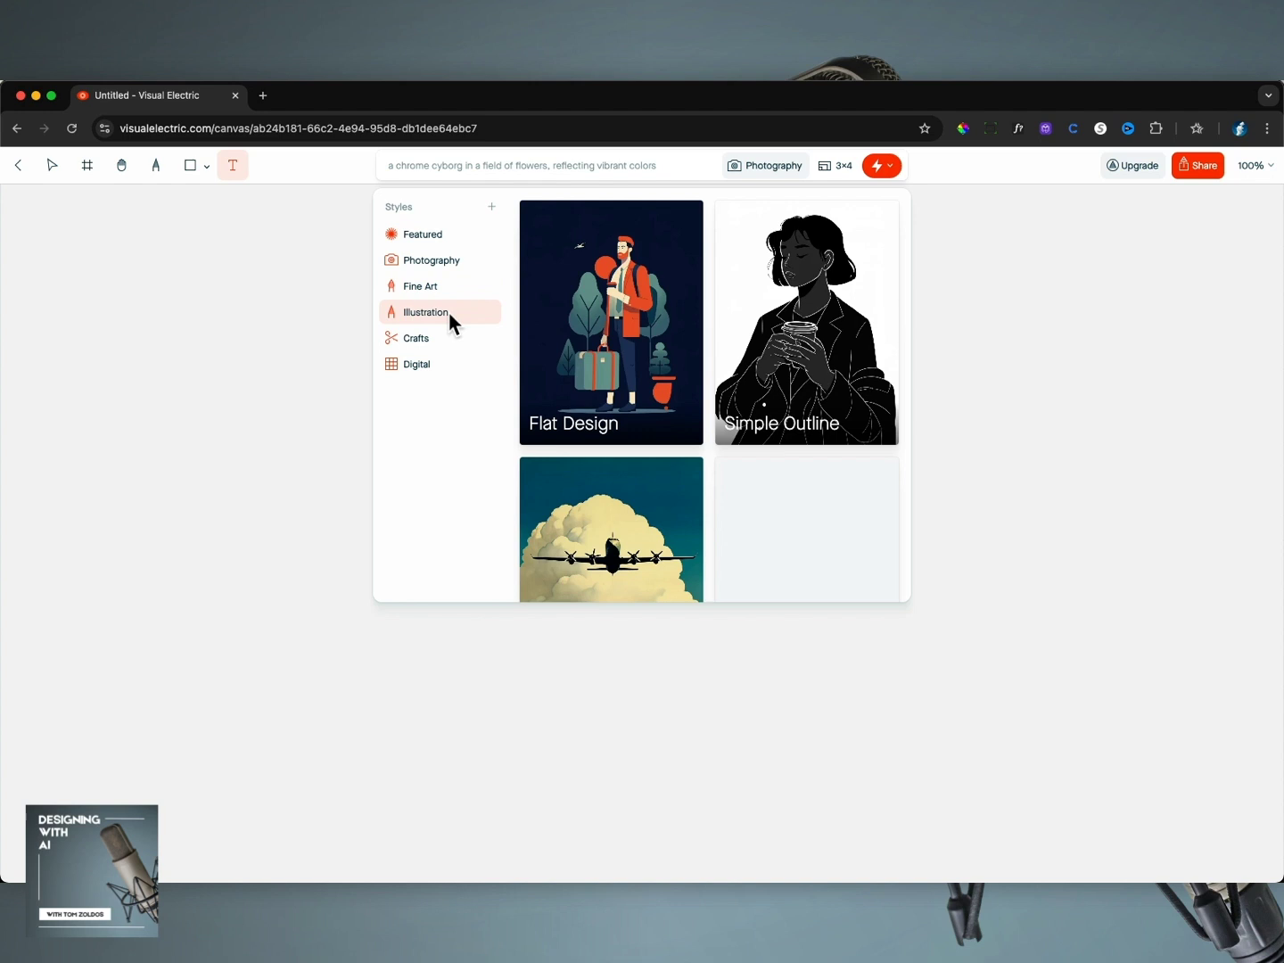
scroll(571, 322, down, 5)
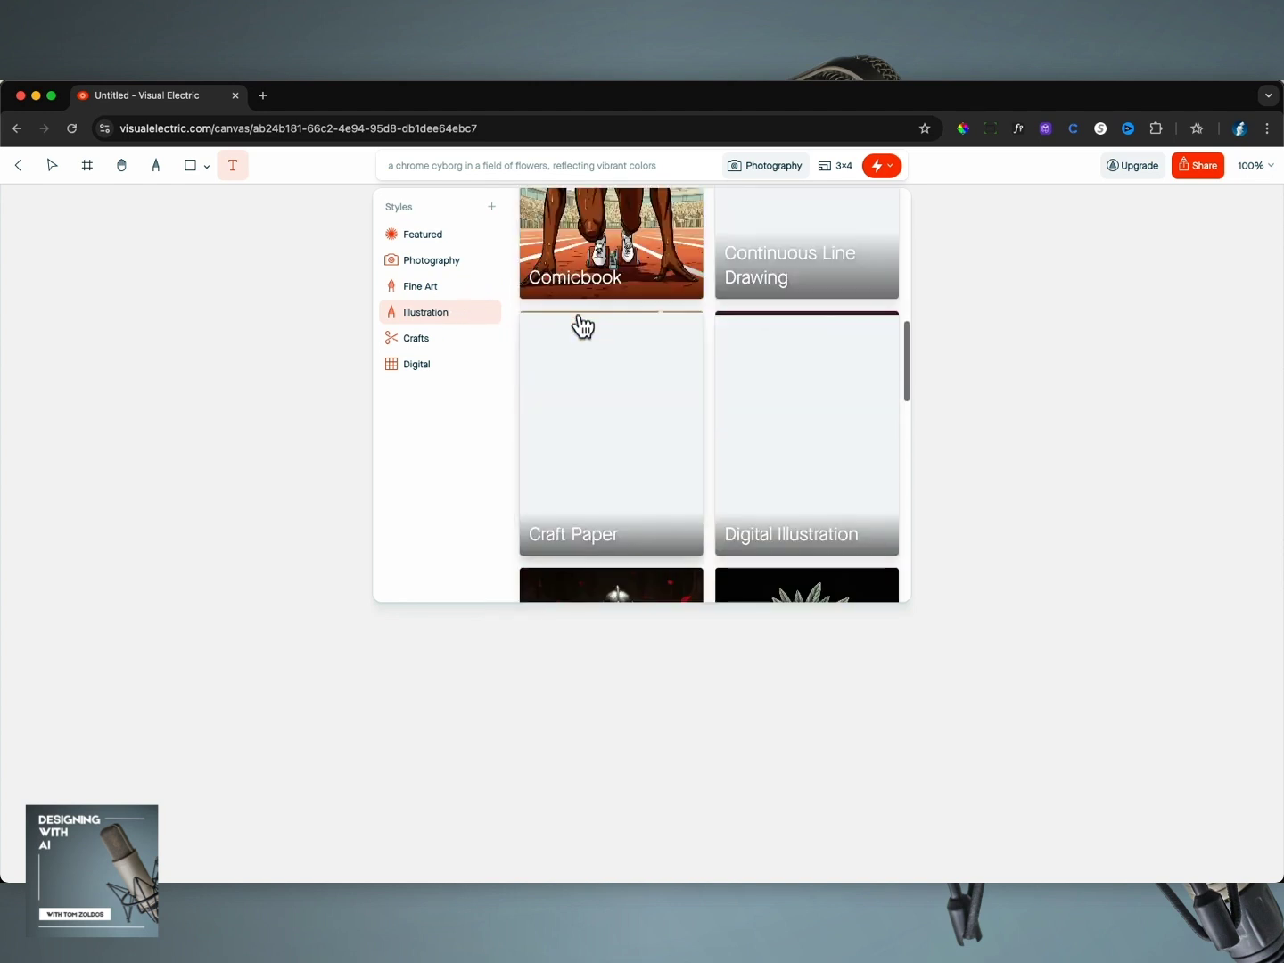
click(424, 339)
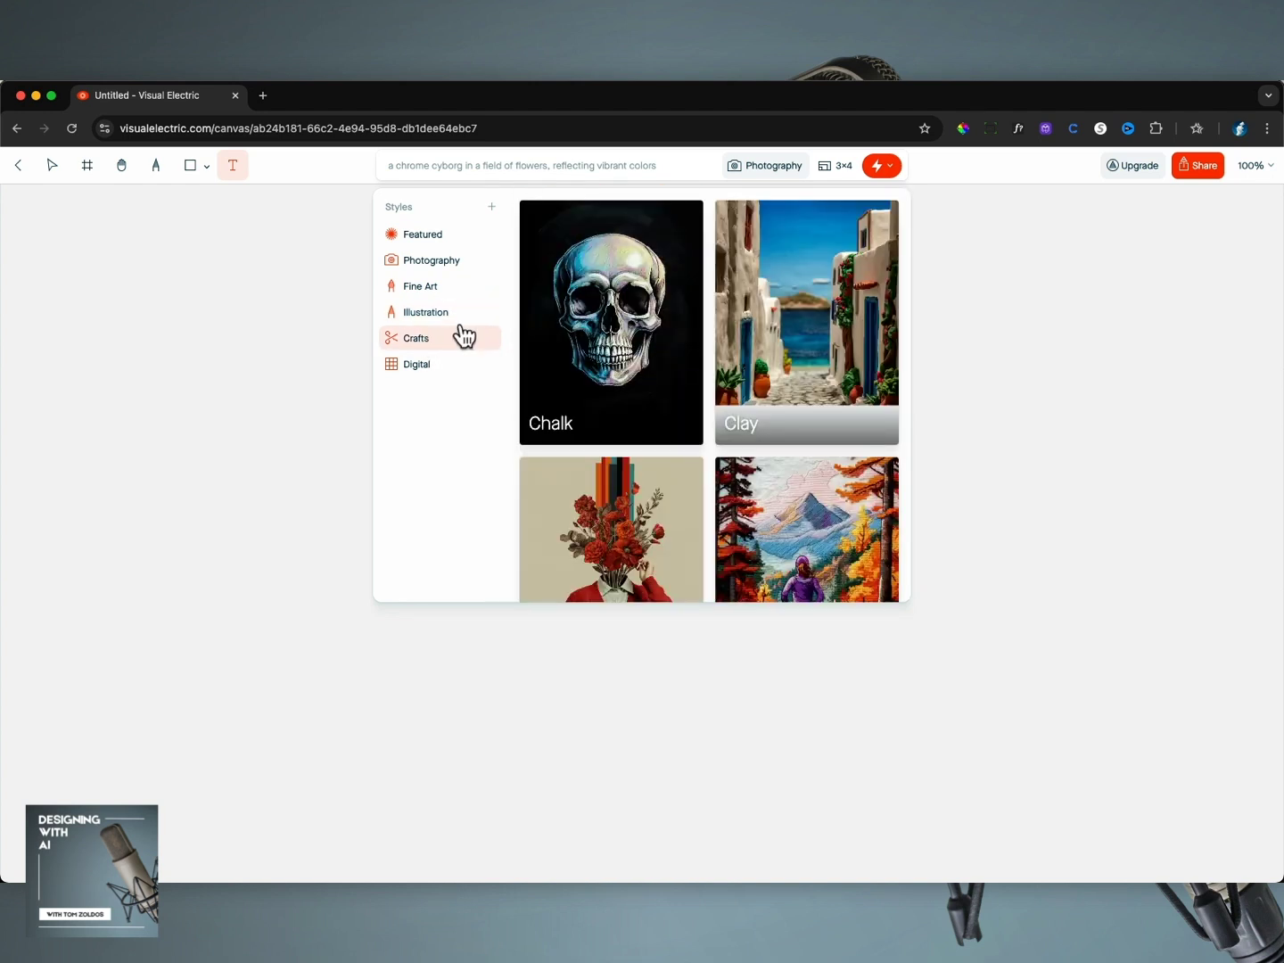
click(445, 365)
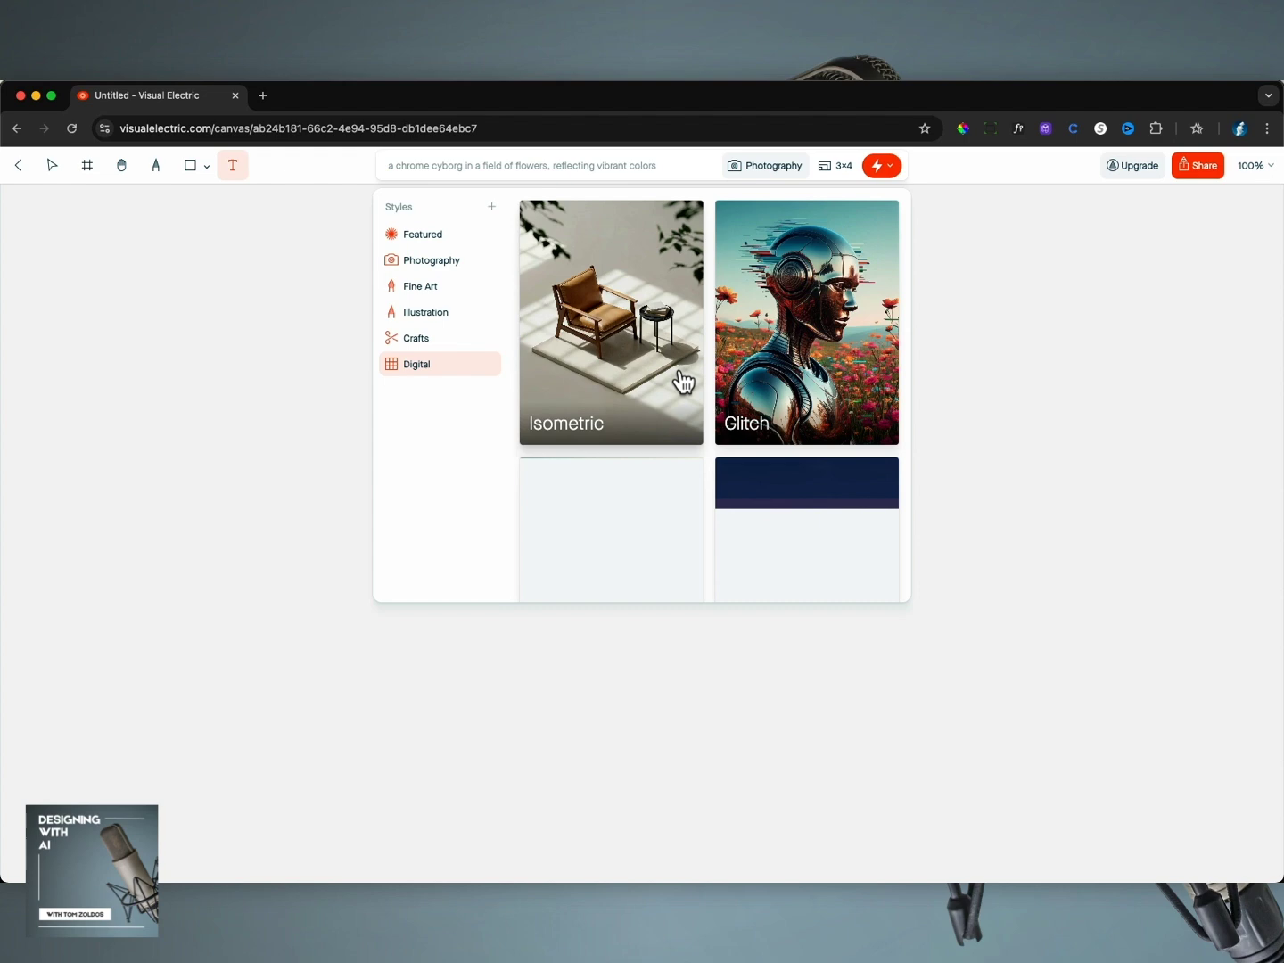
scroll(686, 382, down, 3)
scroll(683, 379, down, 2)
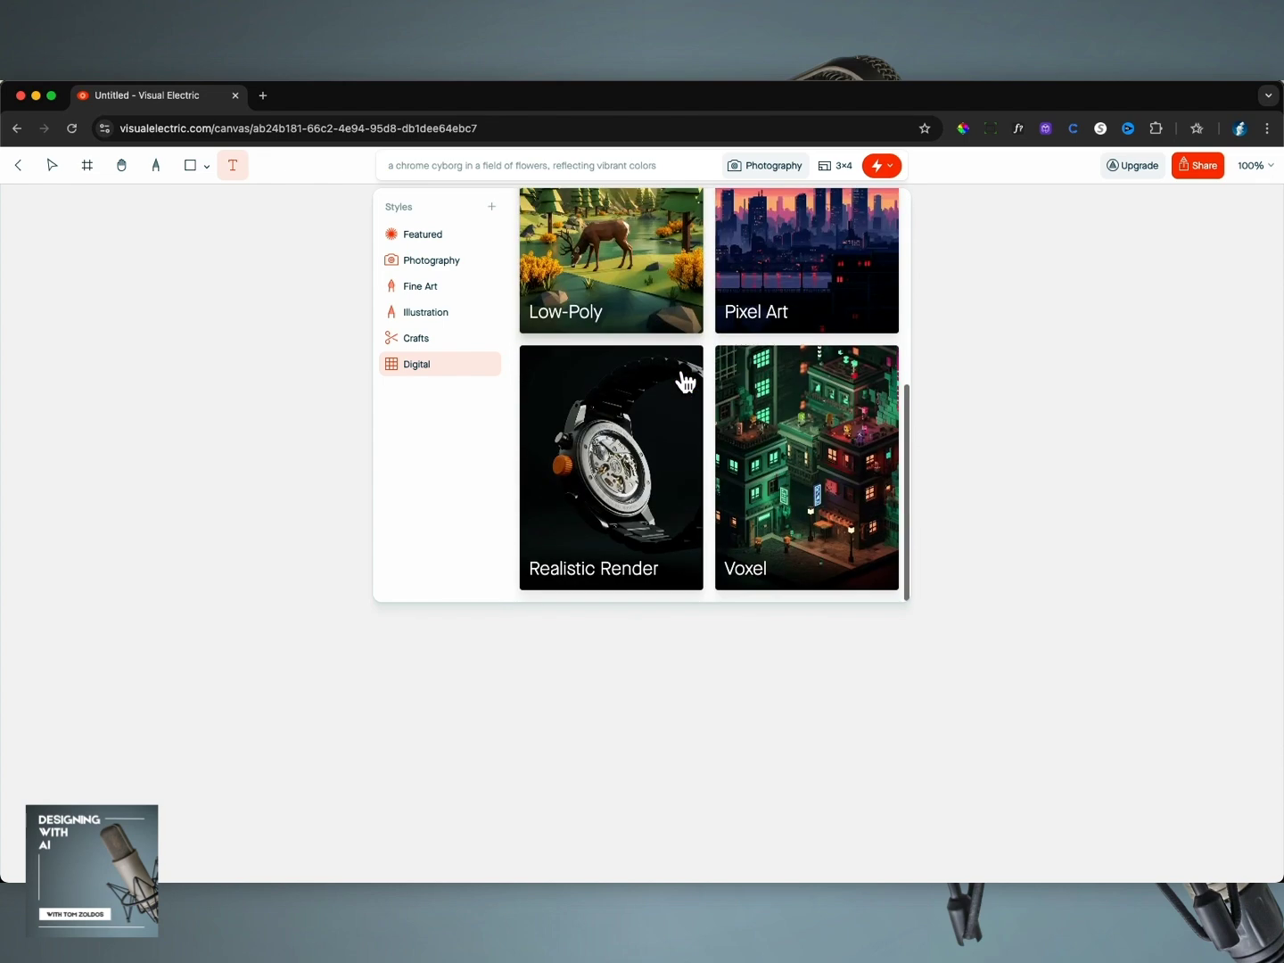
scroll(679, 376, up, 5)
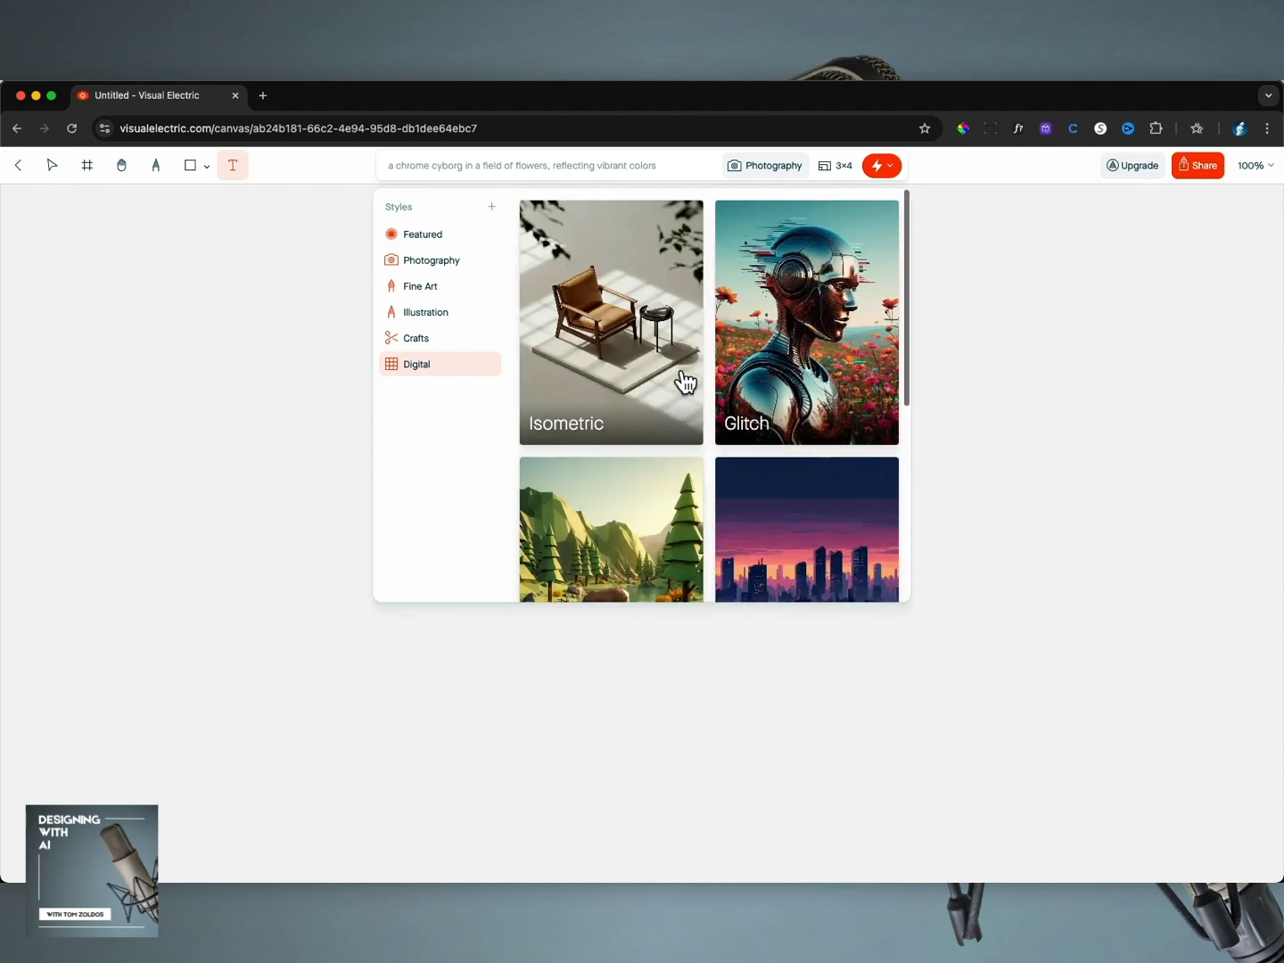
Review the Featured styles again and choose the Airy style from the Photography category
click(452, 241)
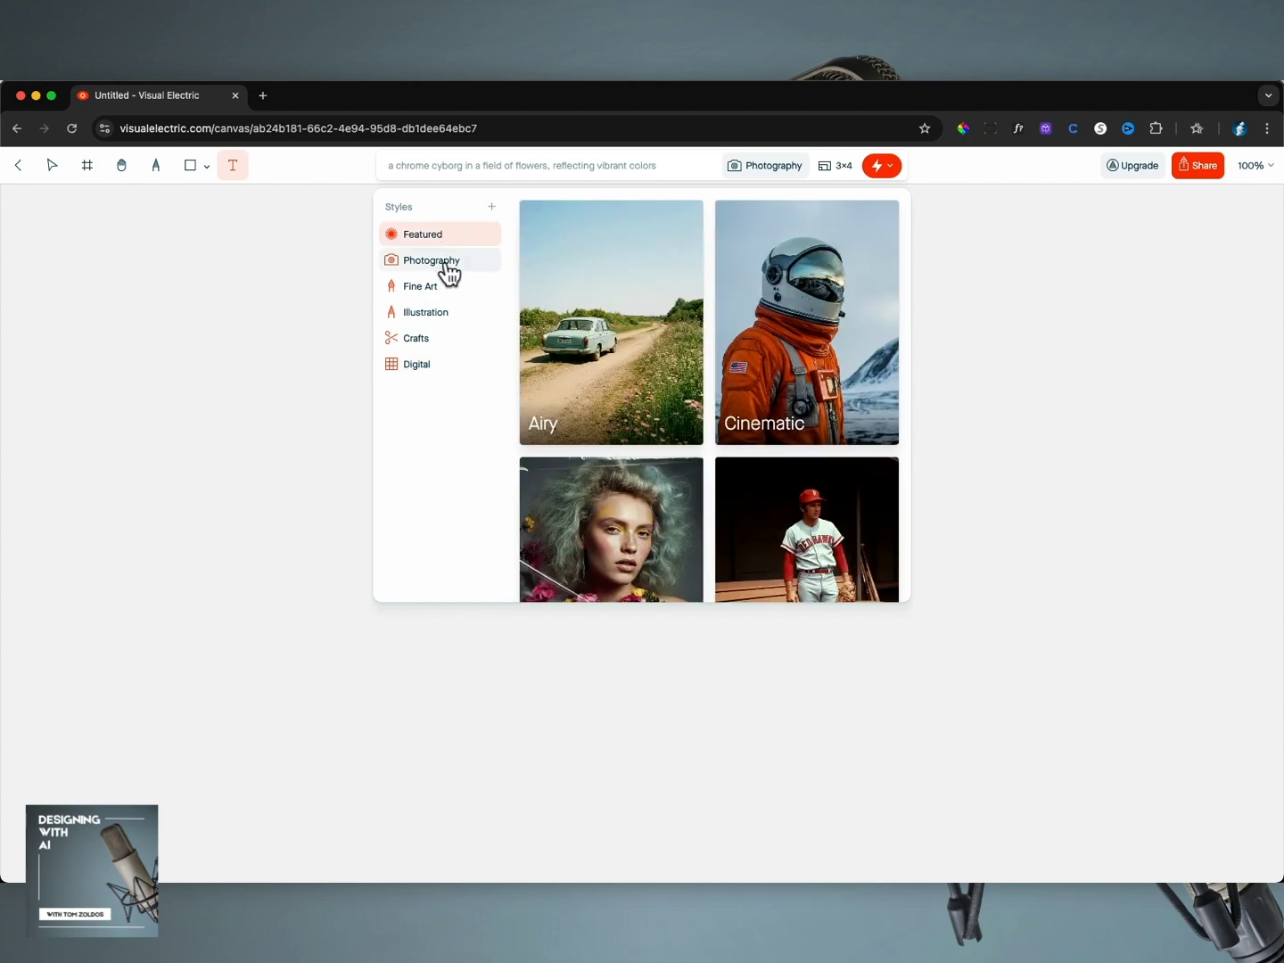
scroll(602, 279, down, 5)
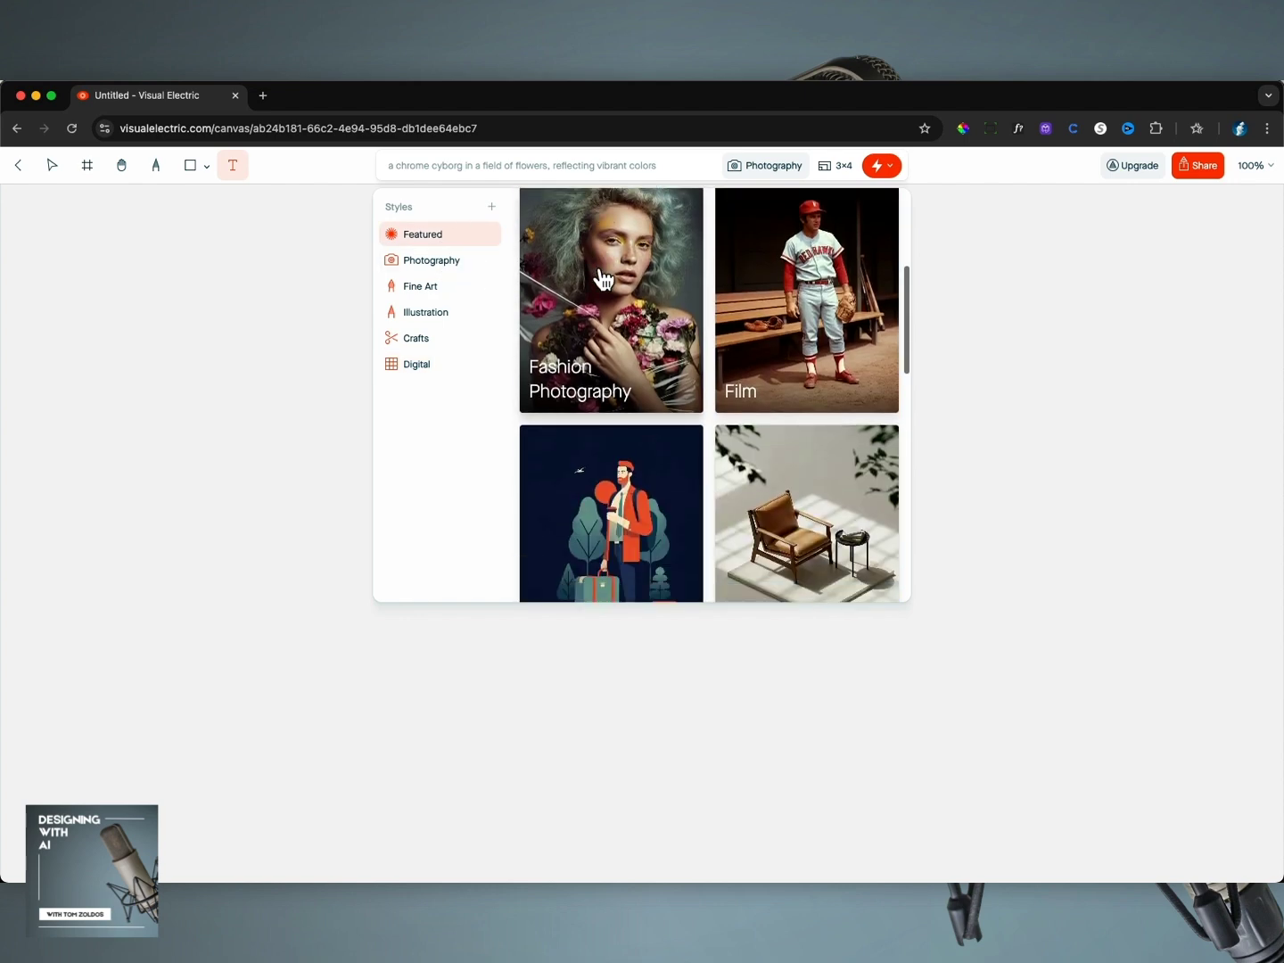
scroll(602, 279, down, 6)
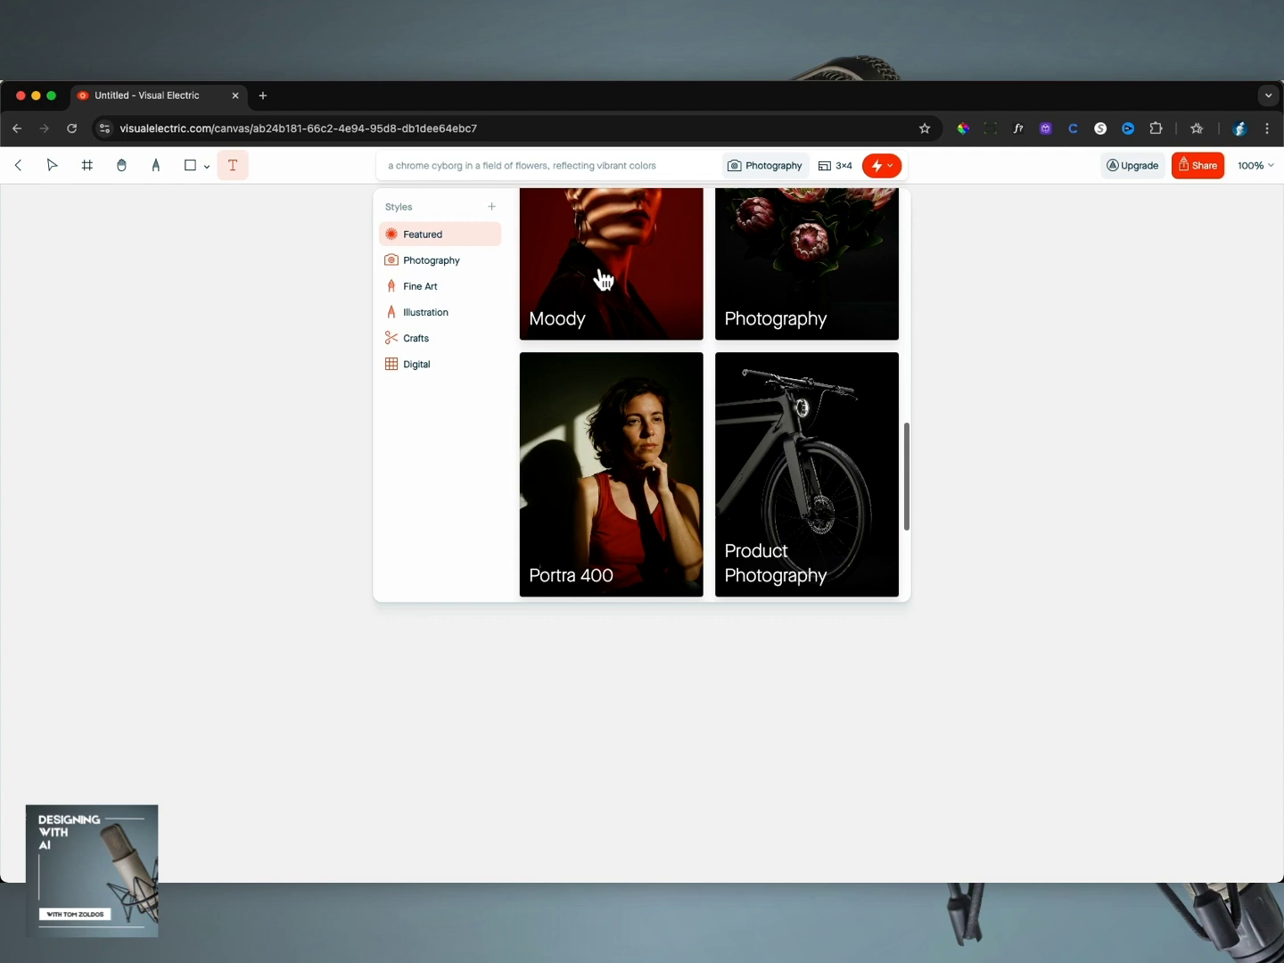
scroll(605, 280, down, 2)
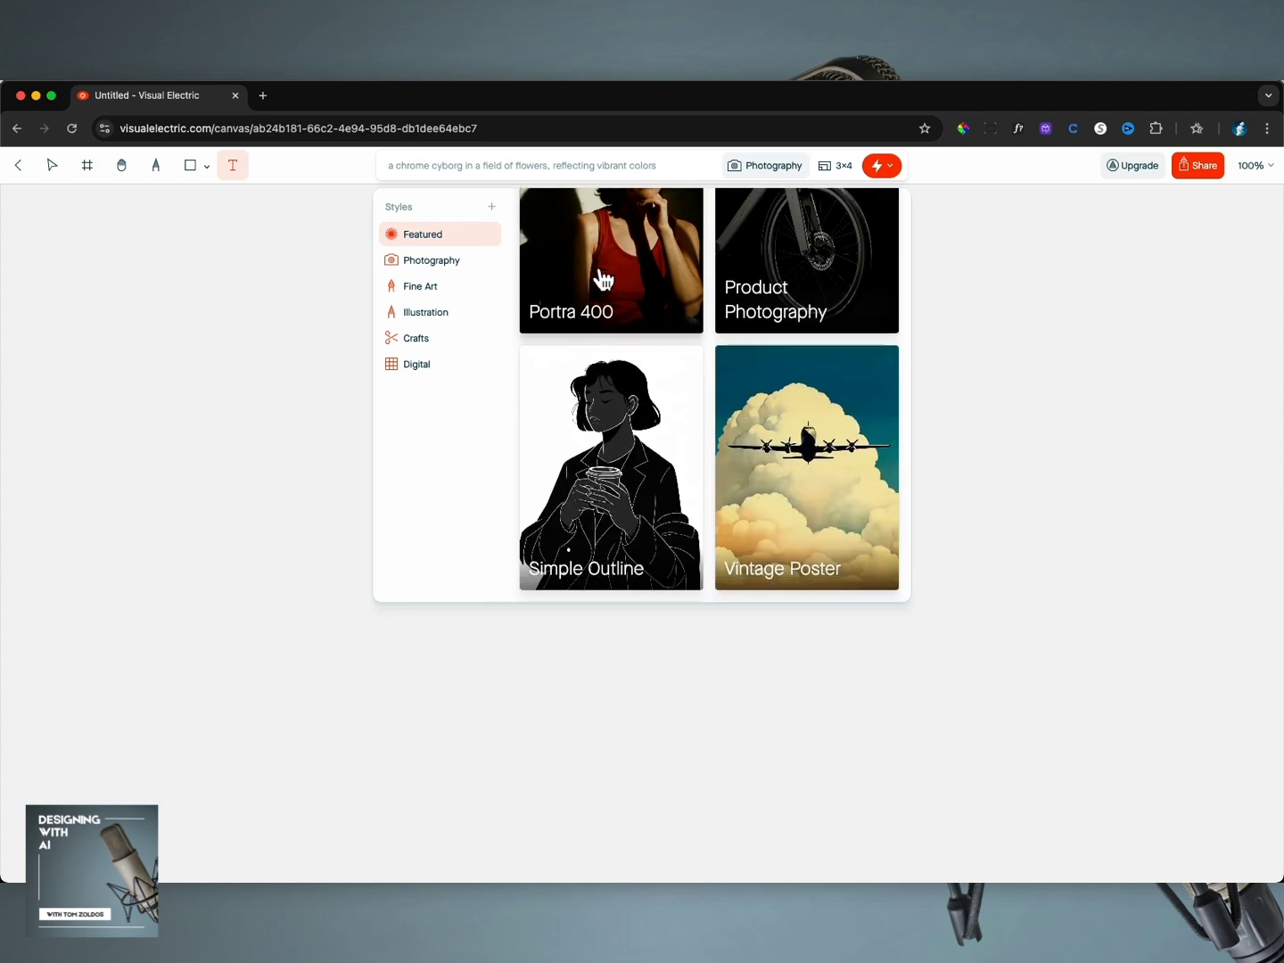
scroll(604, 280, up, 4)
click(463, 262)
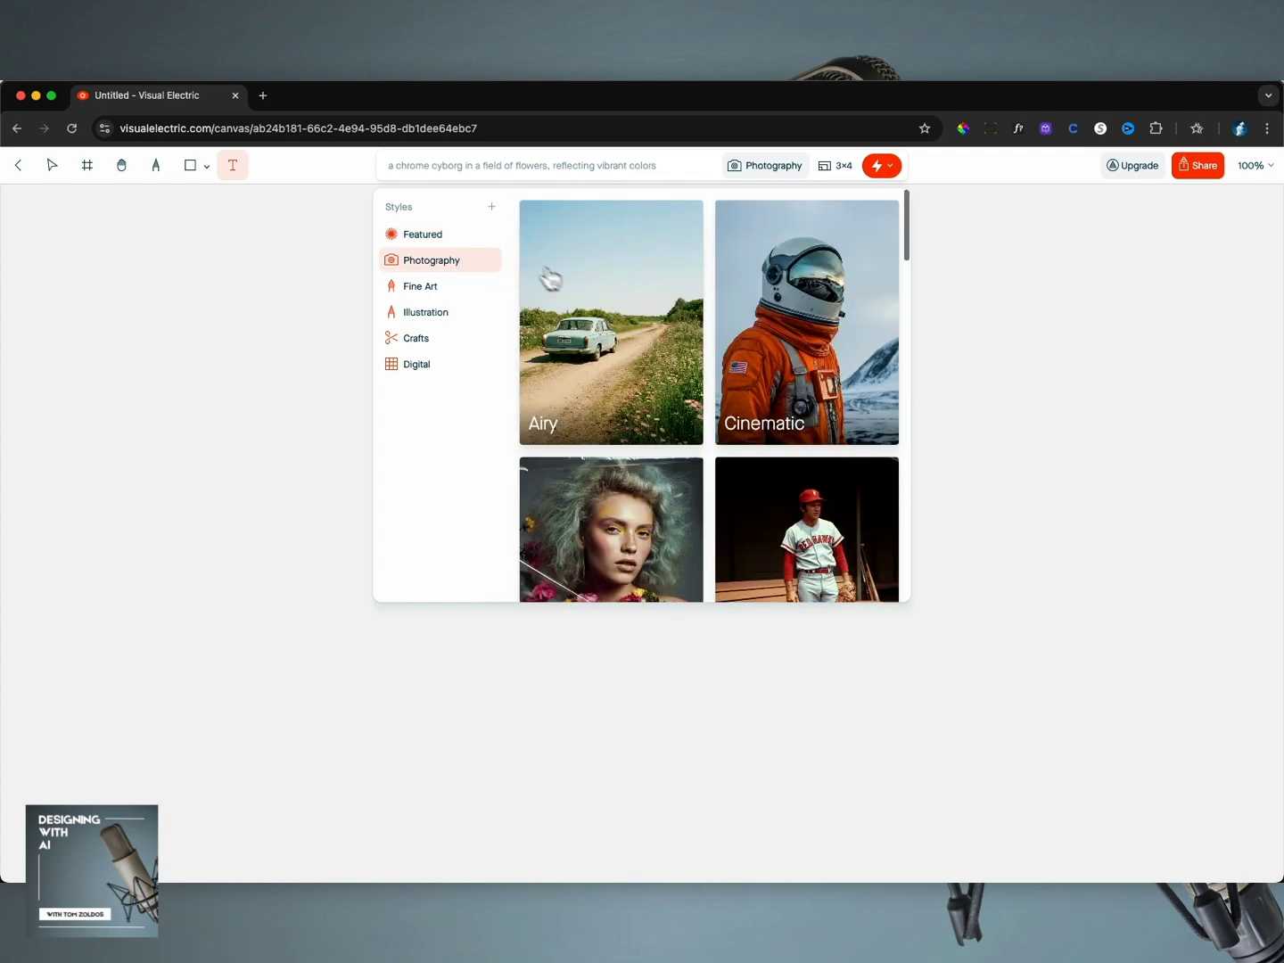
scroll(656, 304, down, 2)
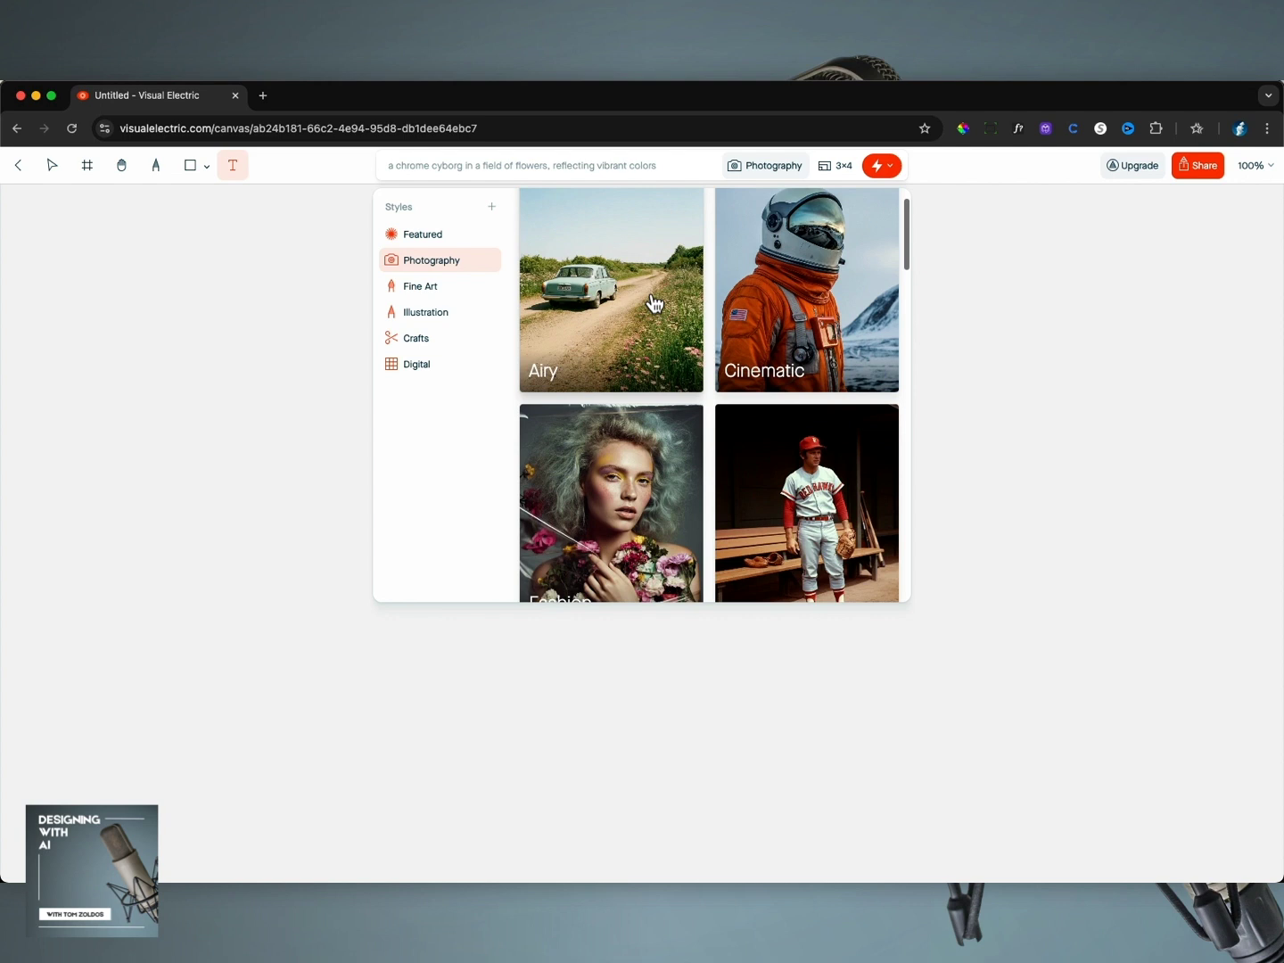
click(654, 300)
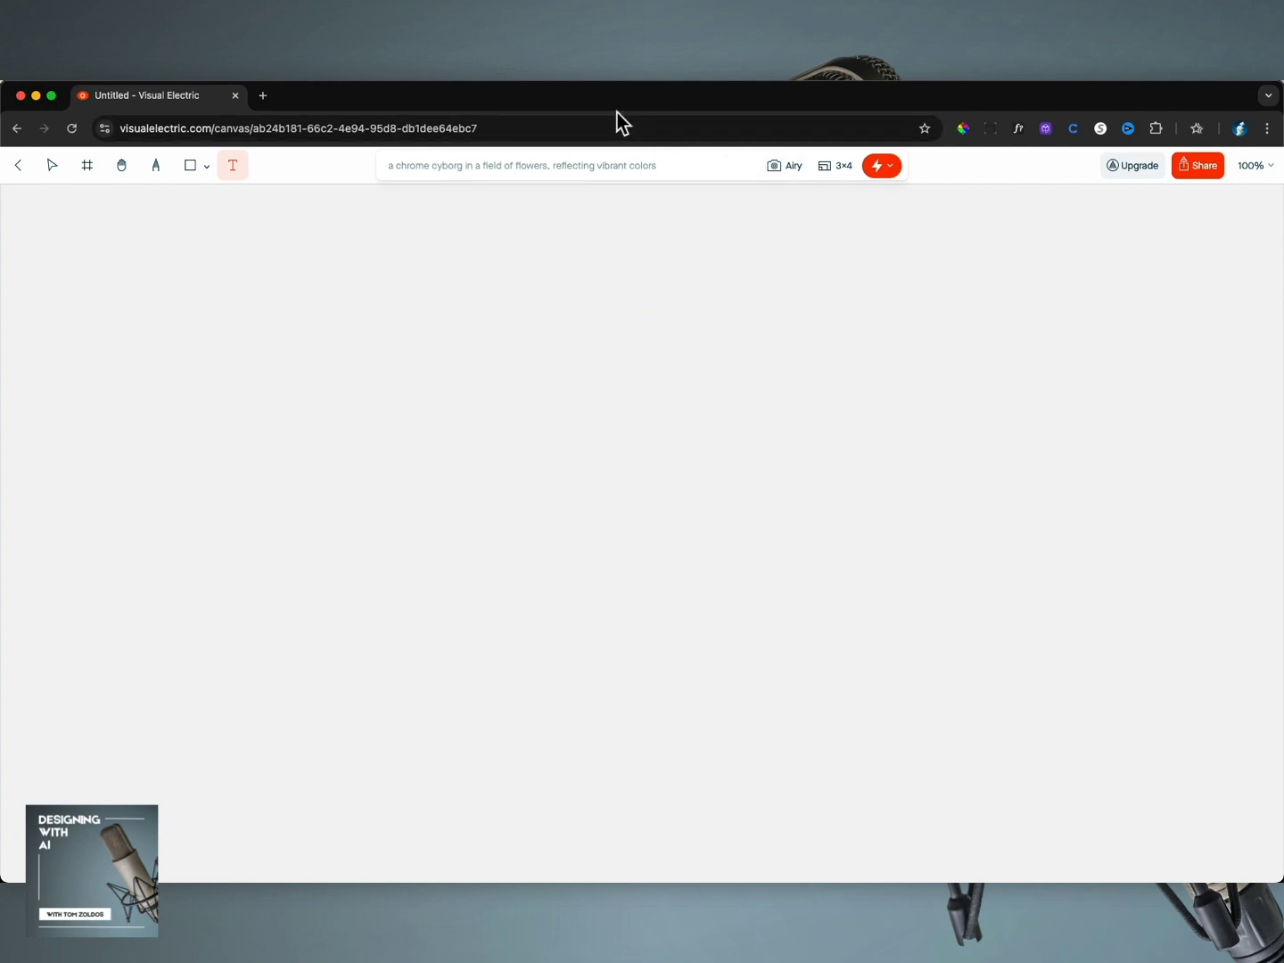
Enter the prompt "Create an establishing shot for a commercial about a university." and exclude "Bad anatomy."
click(618, 165)
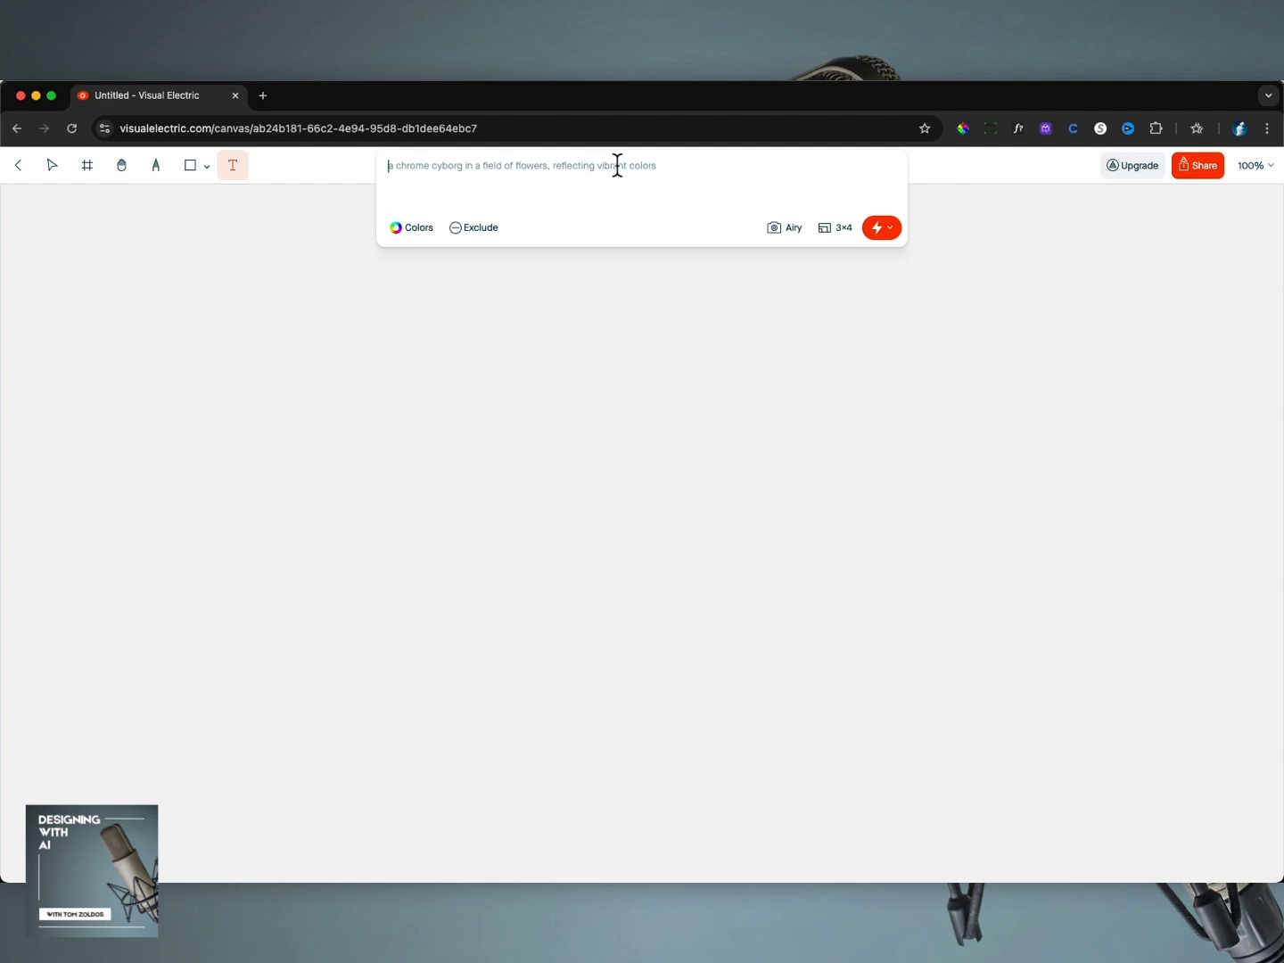
text(c)
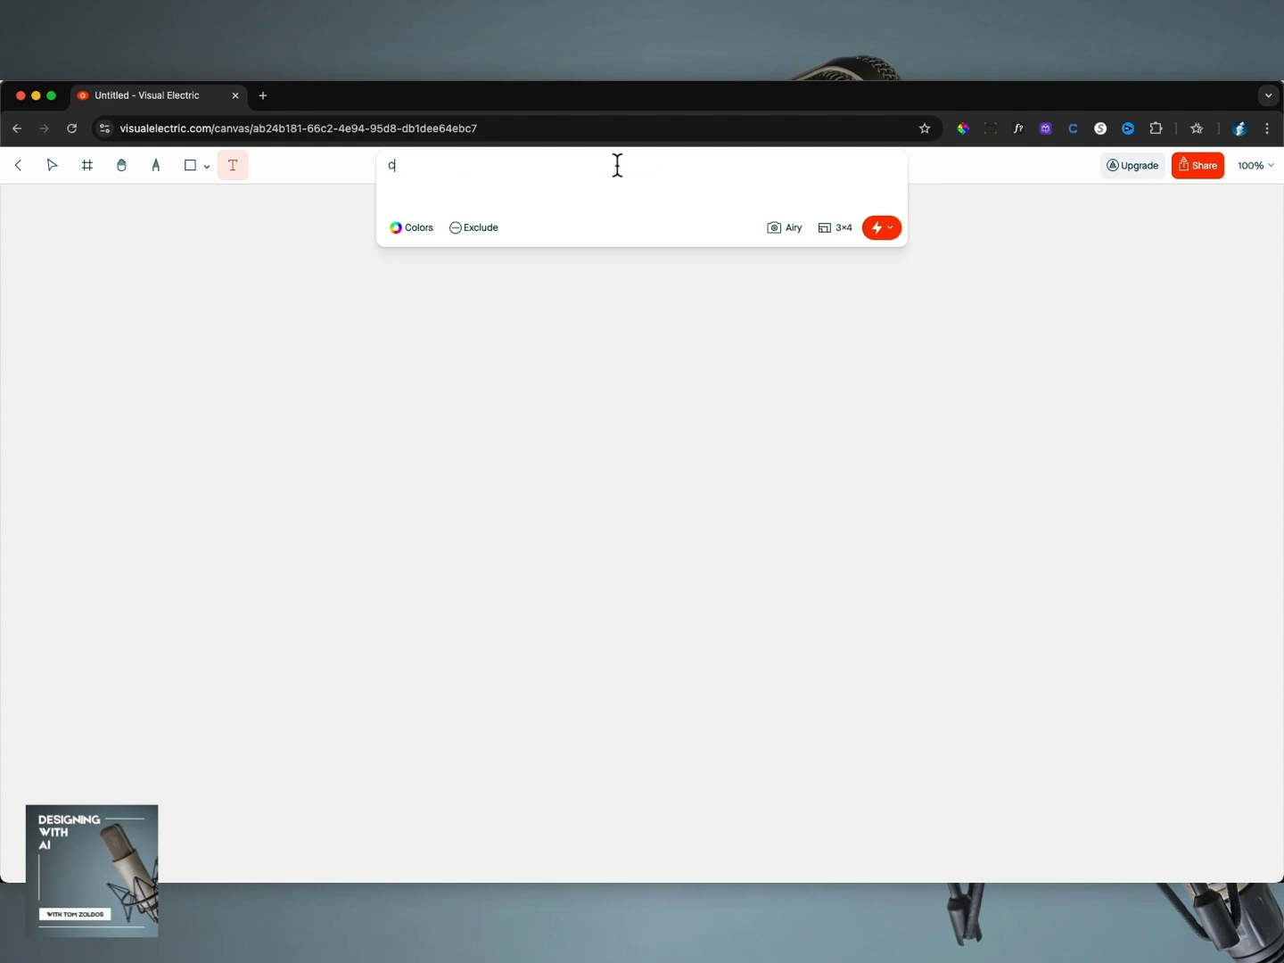
text(reate an establishing shot for a commercial about a university.)
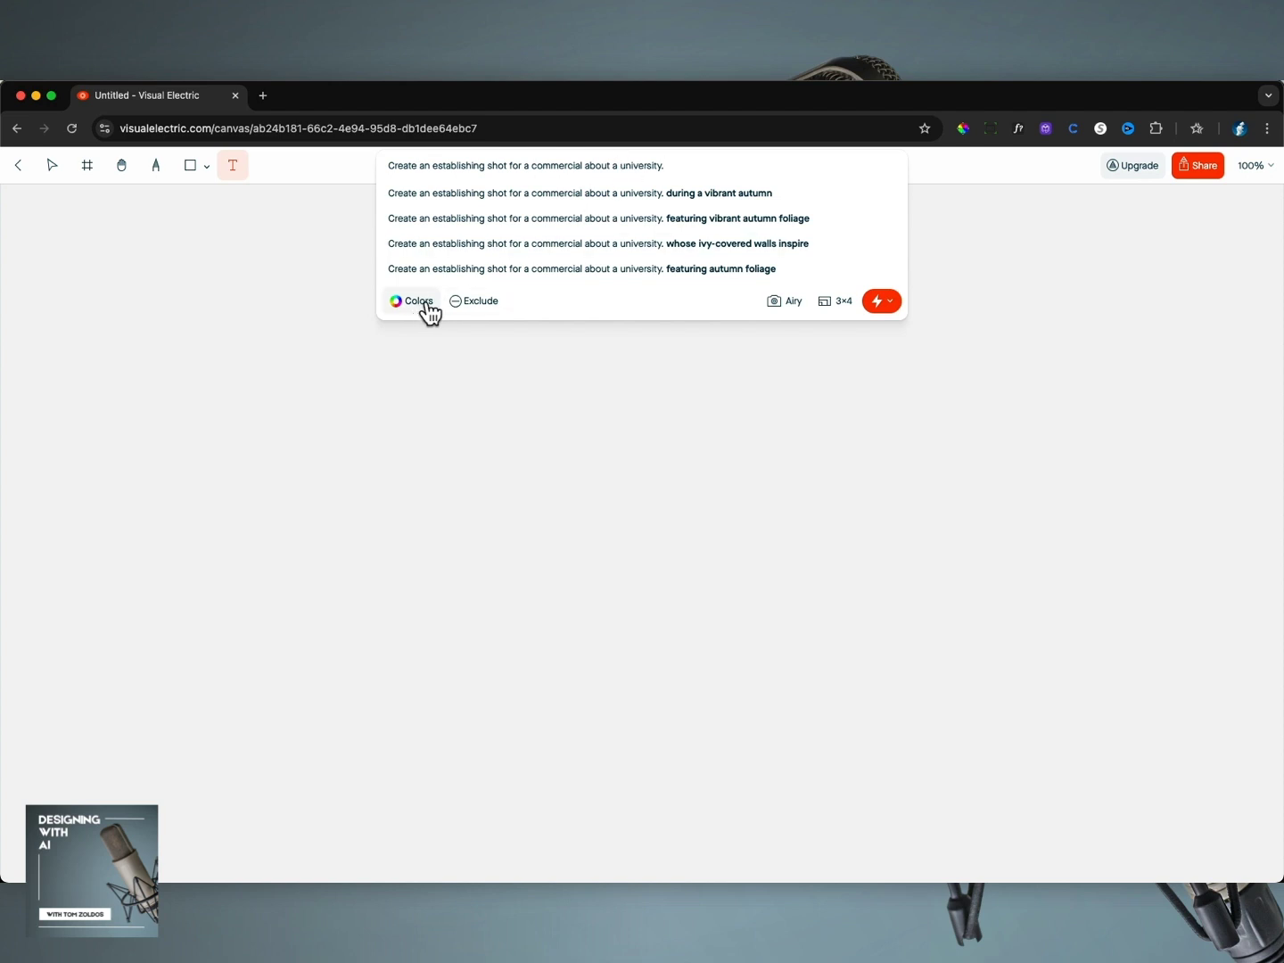
click(478, 312)
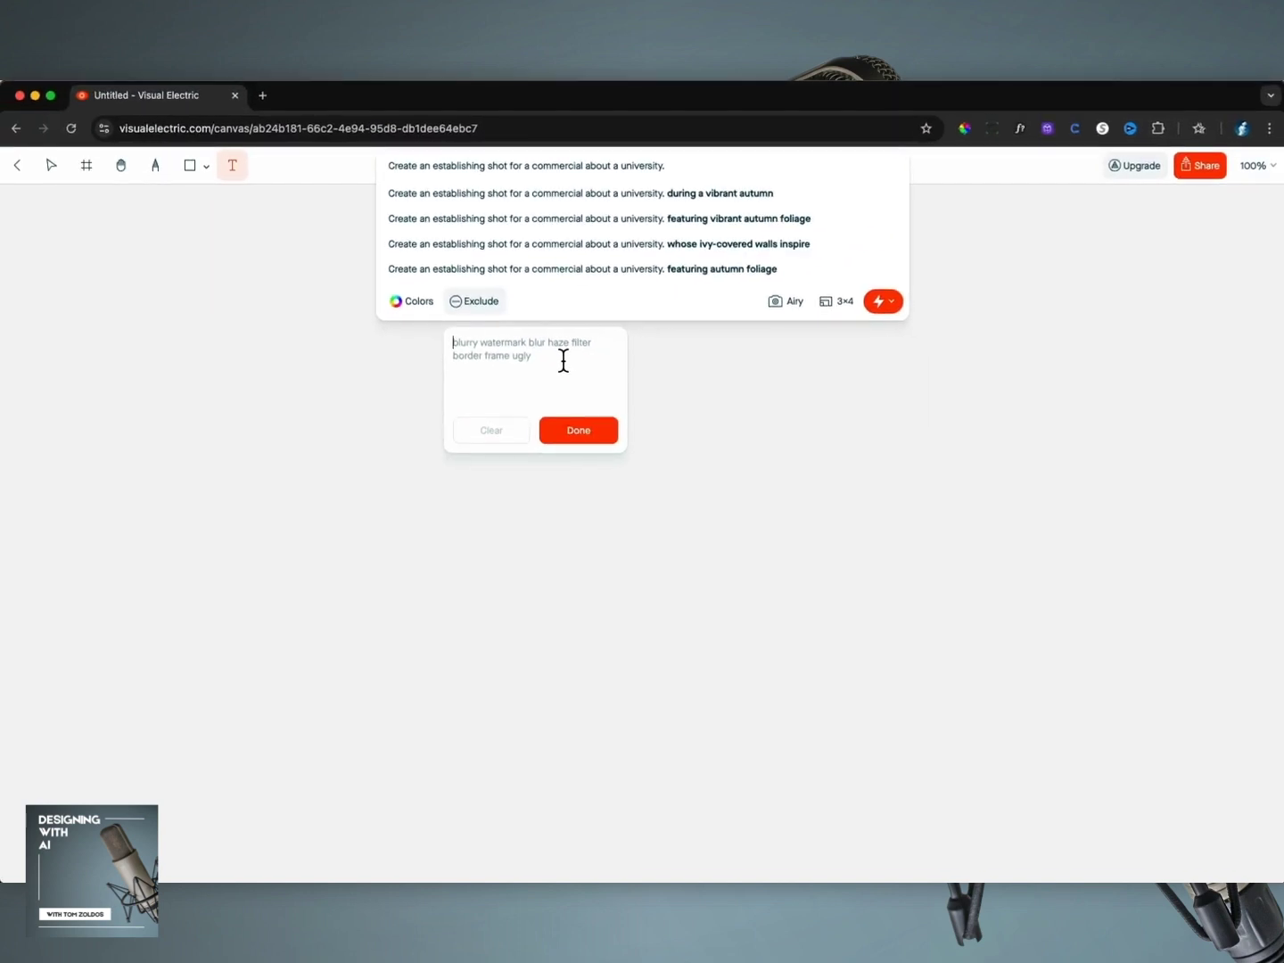
text(Bad anatomy.)
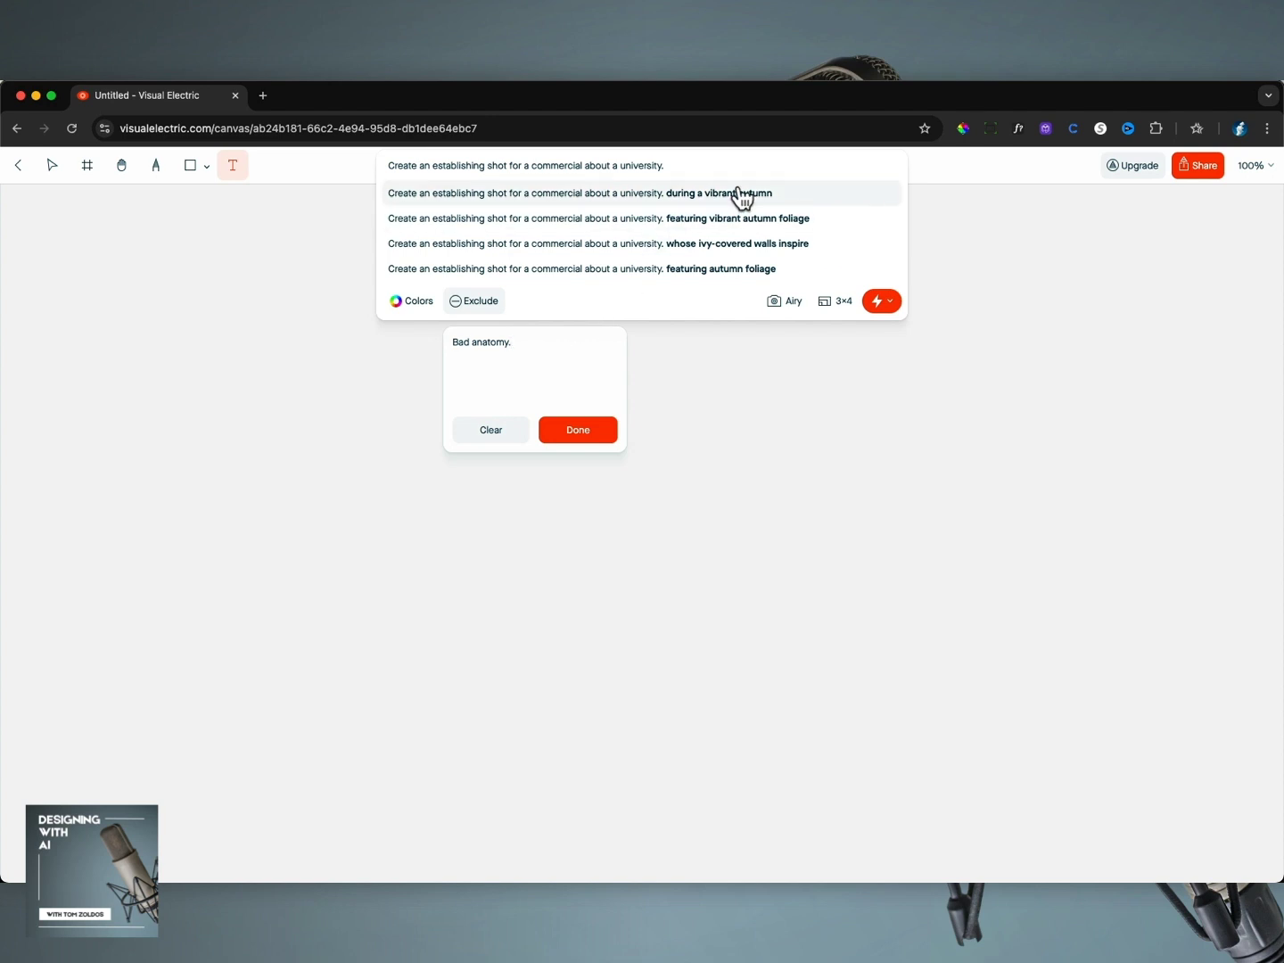
Extend the prompt with "The university campus is buzzing with activity." and a sentence about students walking around in the shot
click(715, 166)
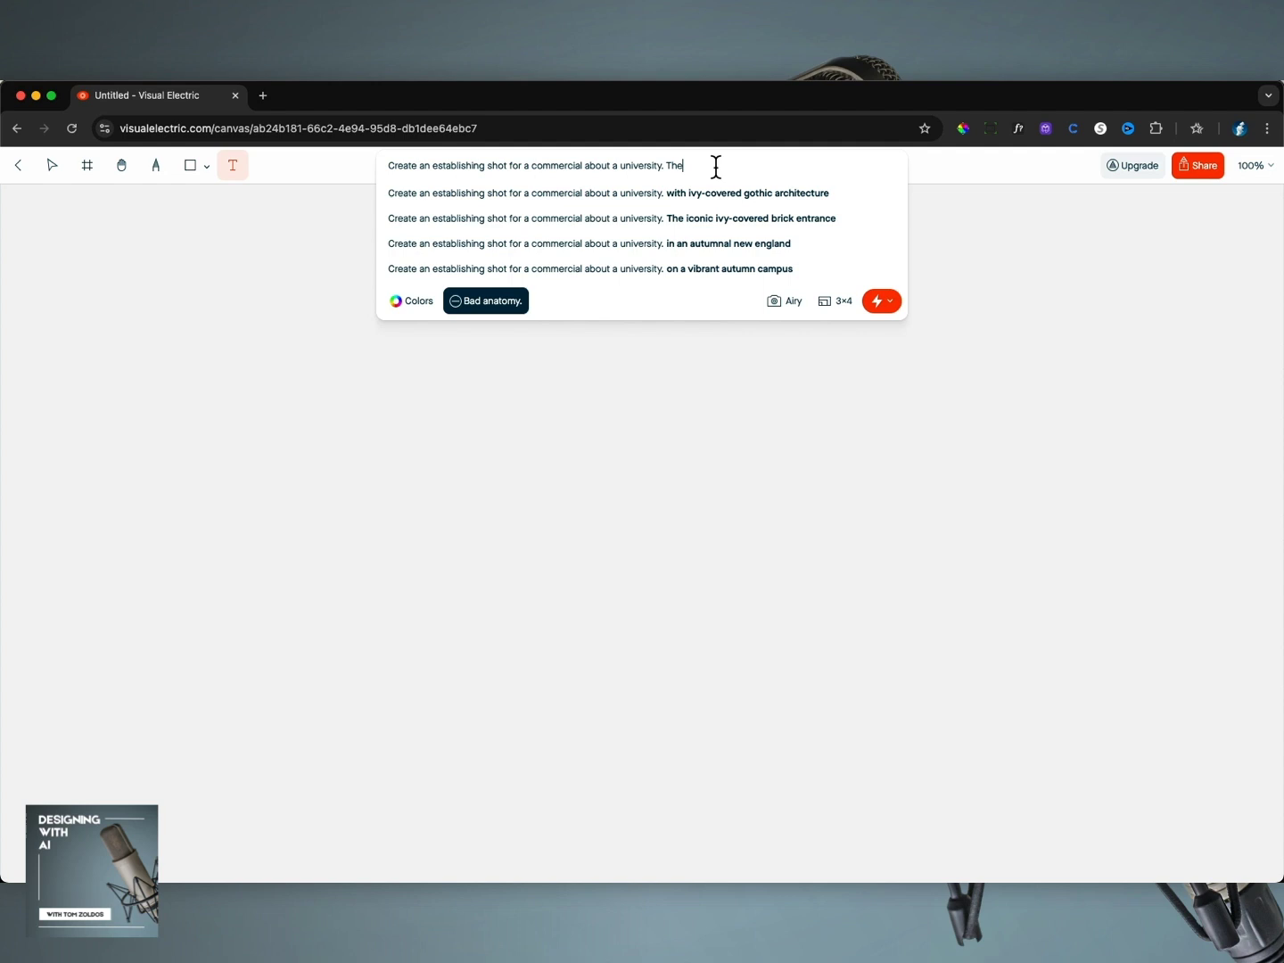
text(sity )
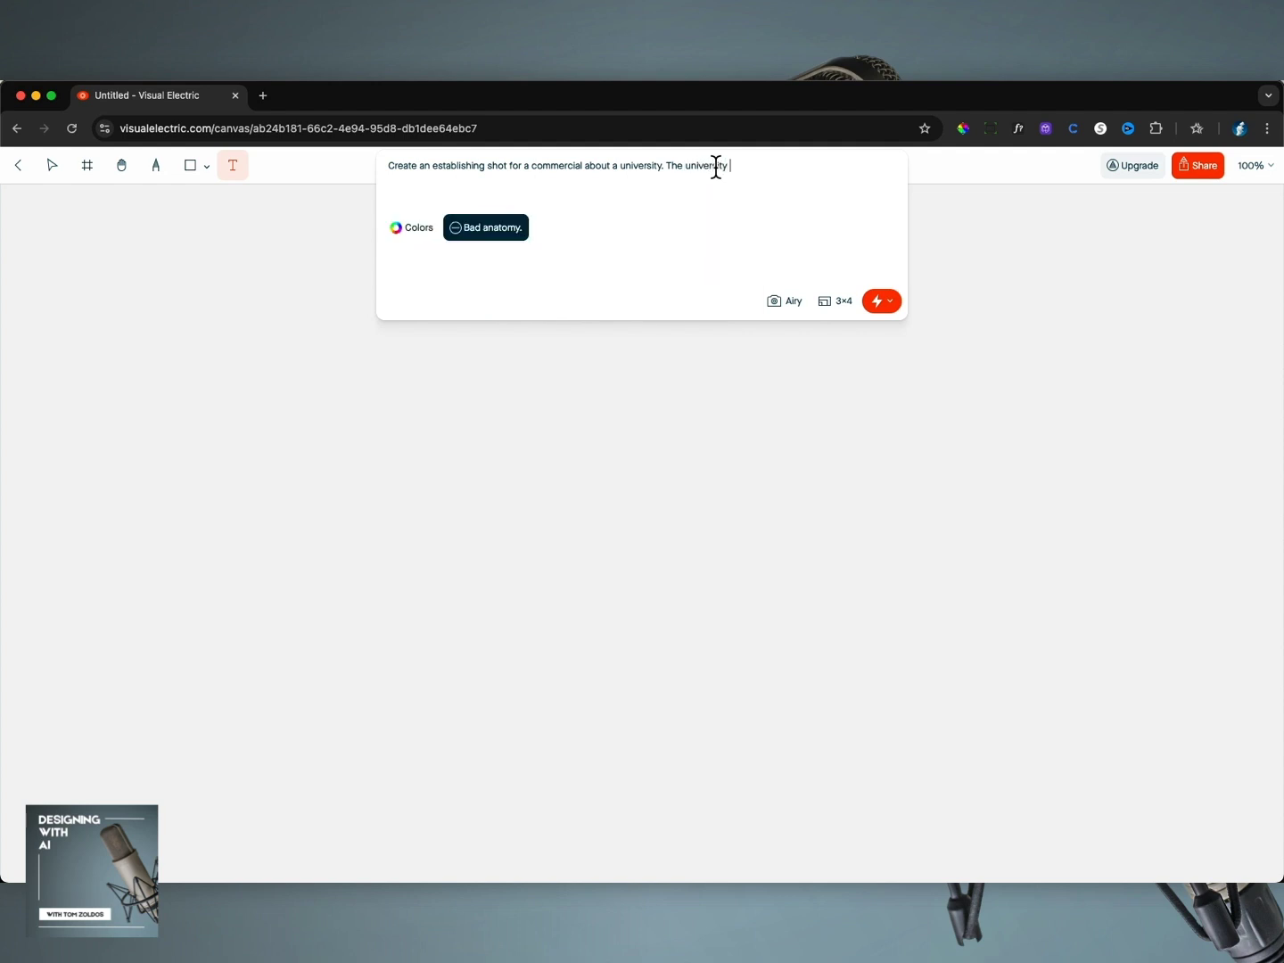
text(campus is bus)
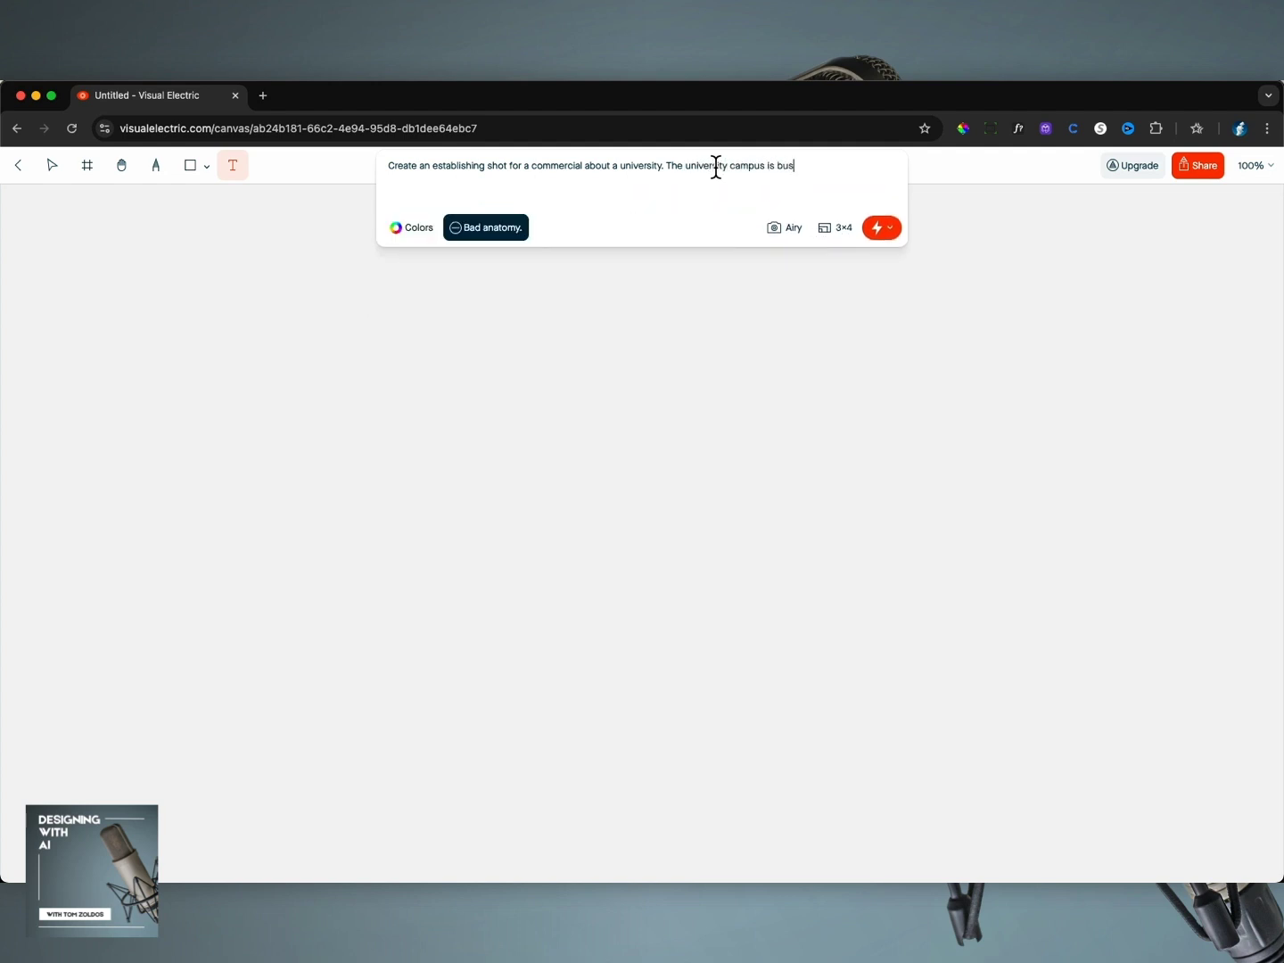
text(zing w)
text(dents are walki)
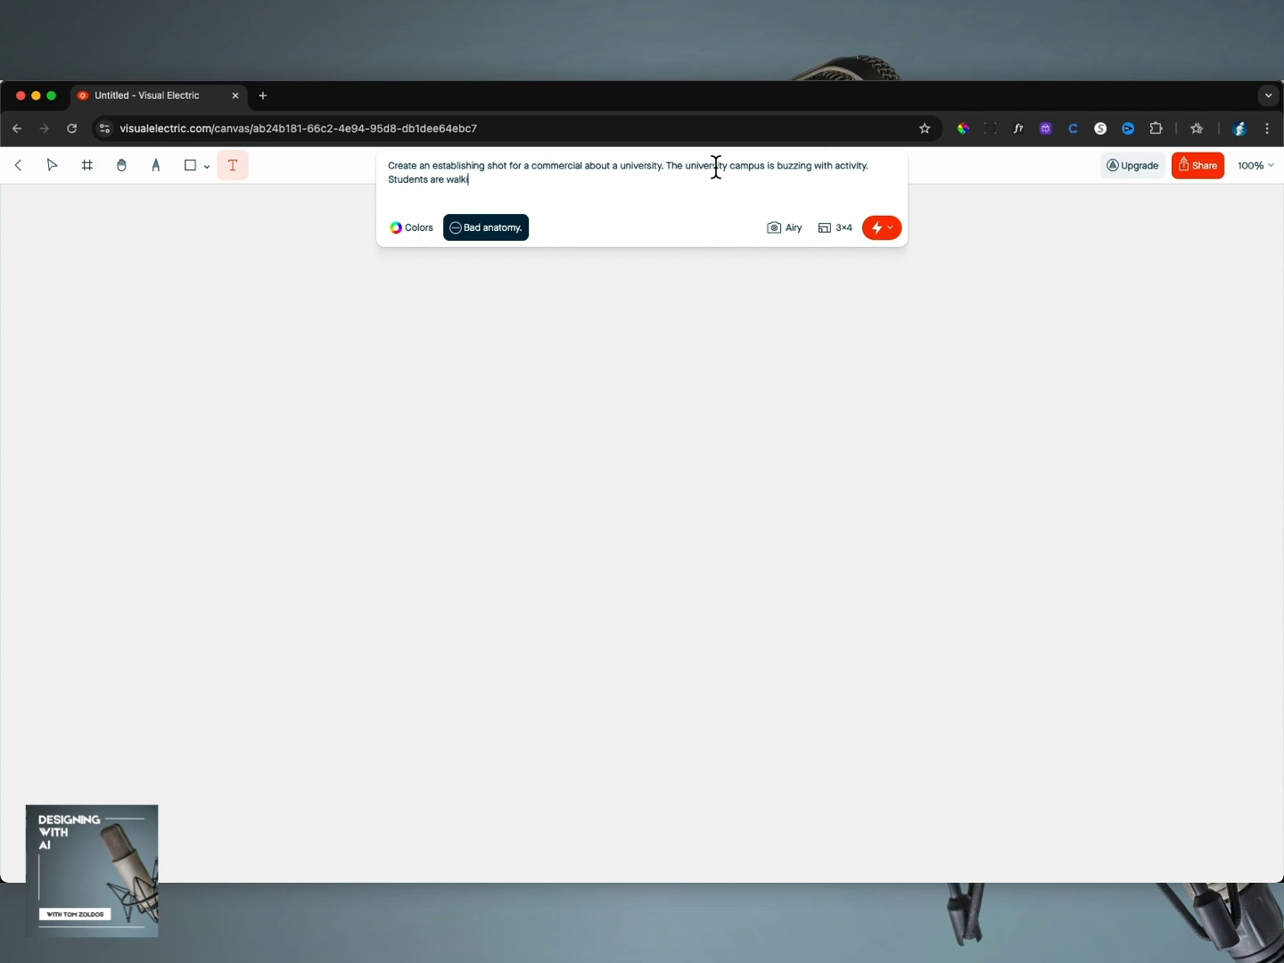
text(ng abou)
text(ound in the shot.)
Set the aspect ratio to Widescreen 16×9 and generate the images with the Highest Quality option
click(821, 229)
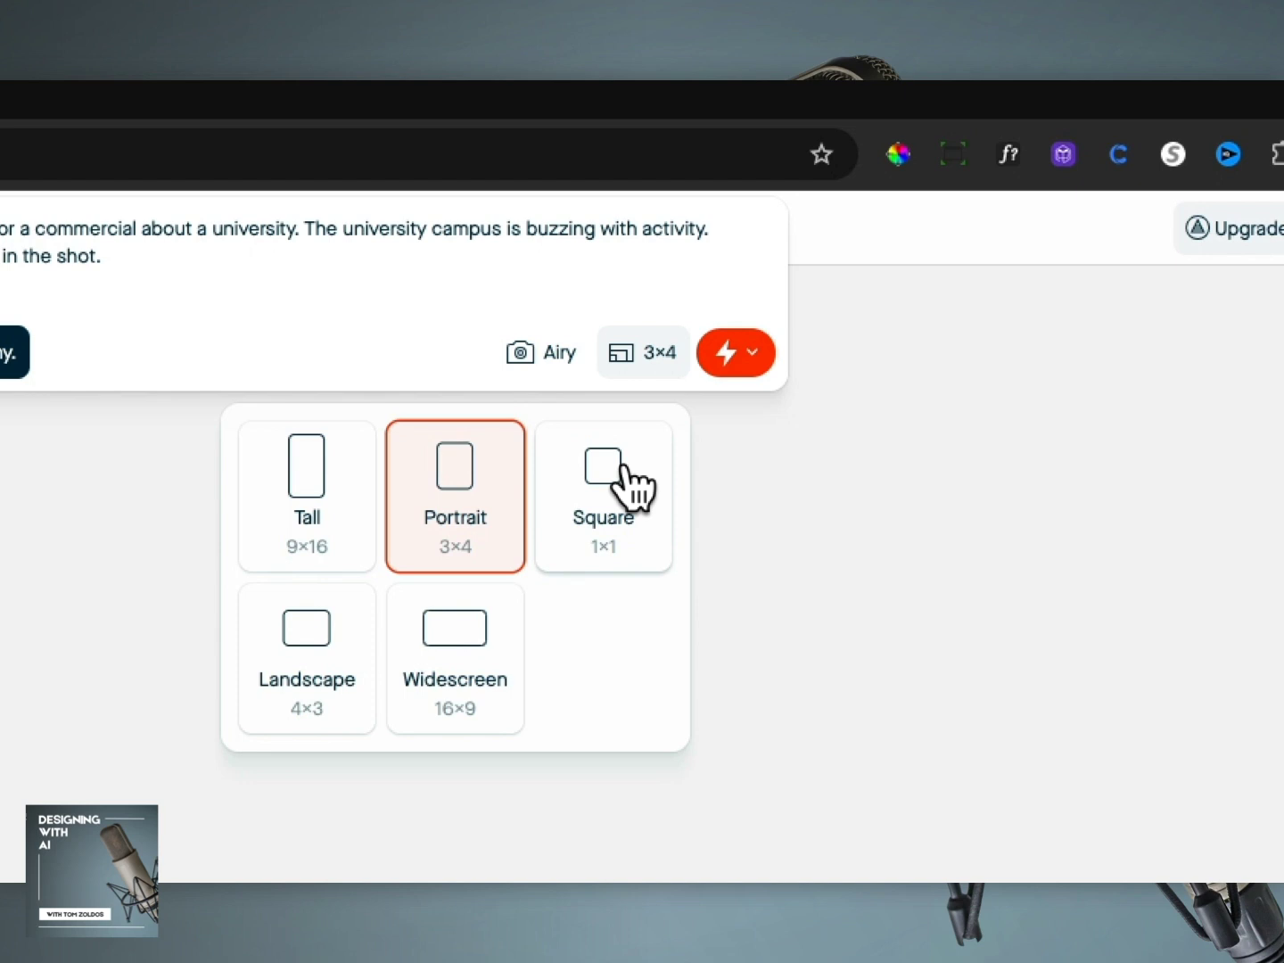
click(470, 626)
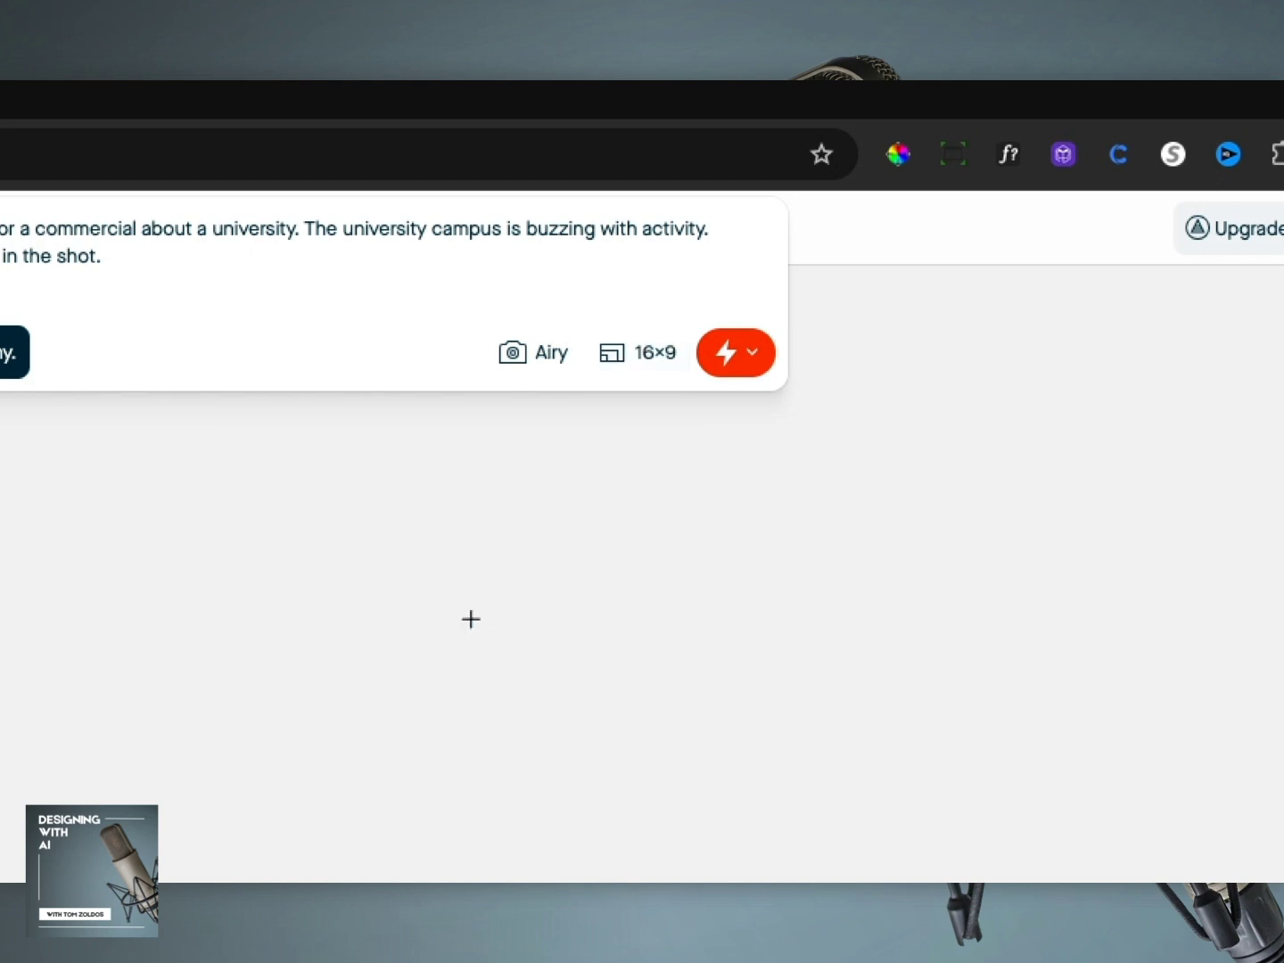
click(751, 353)
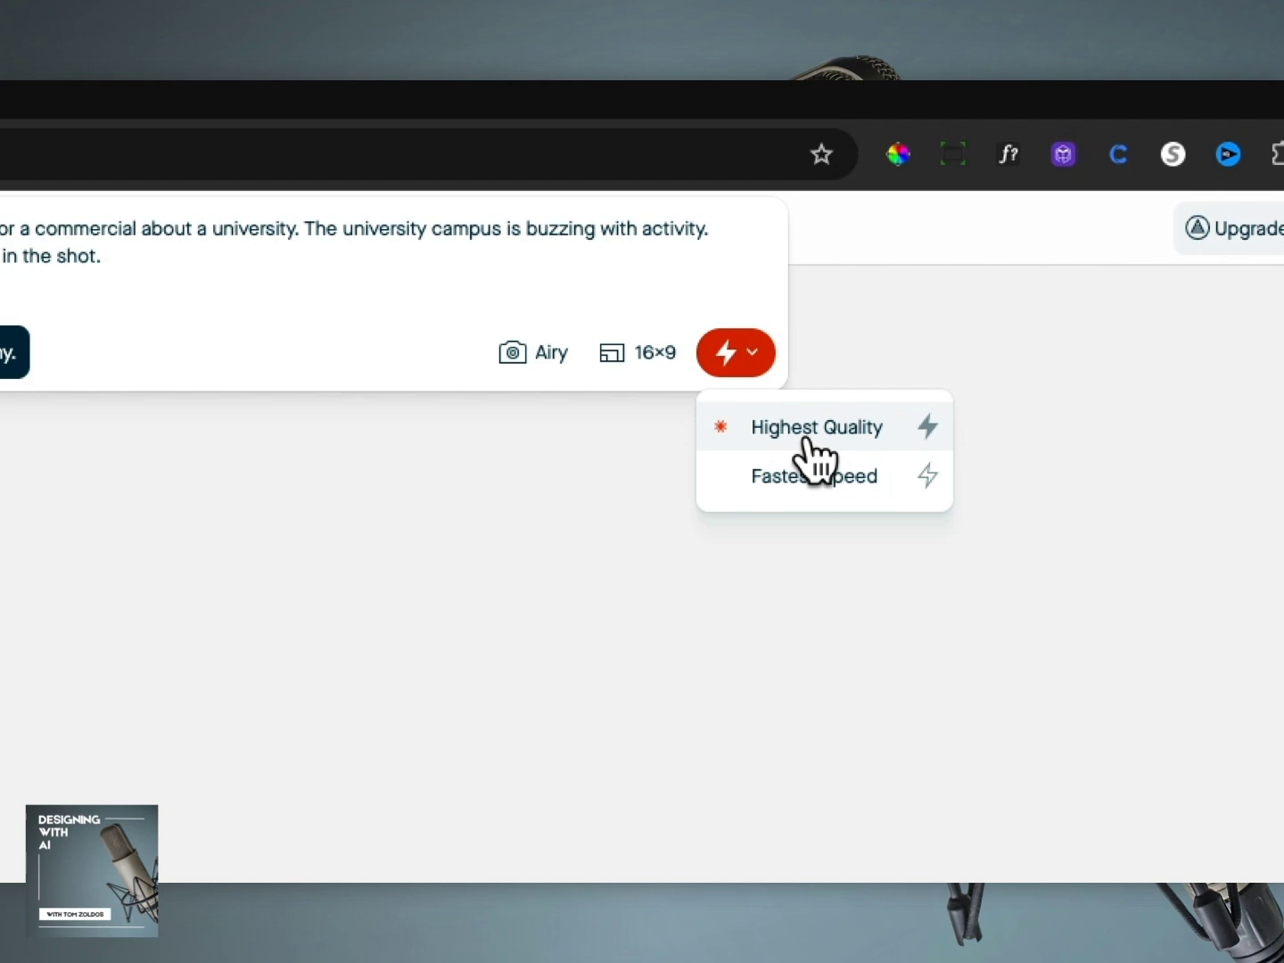
click(719, 284)
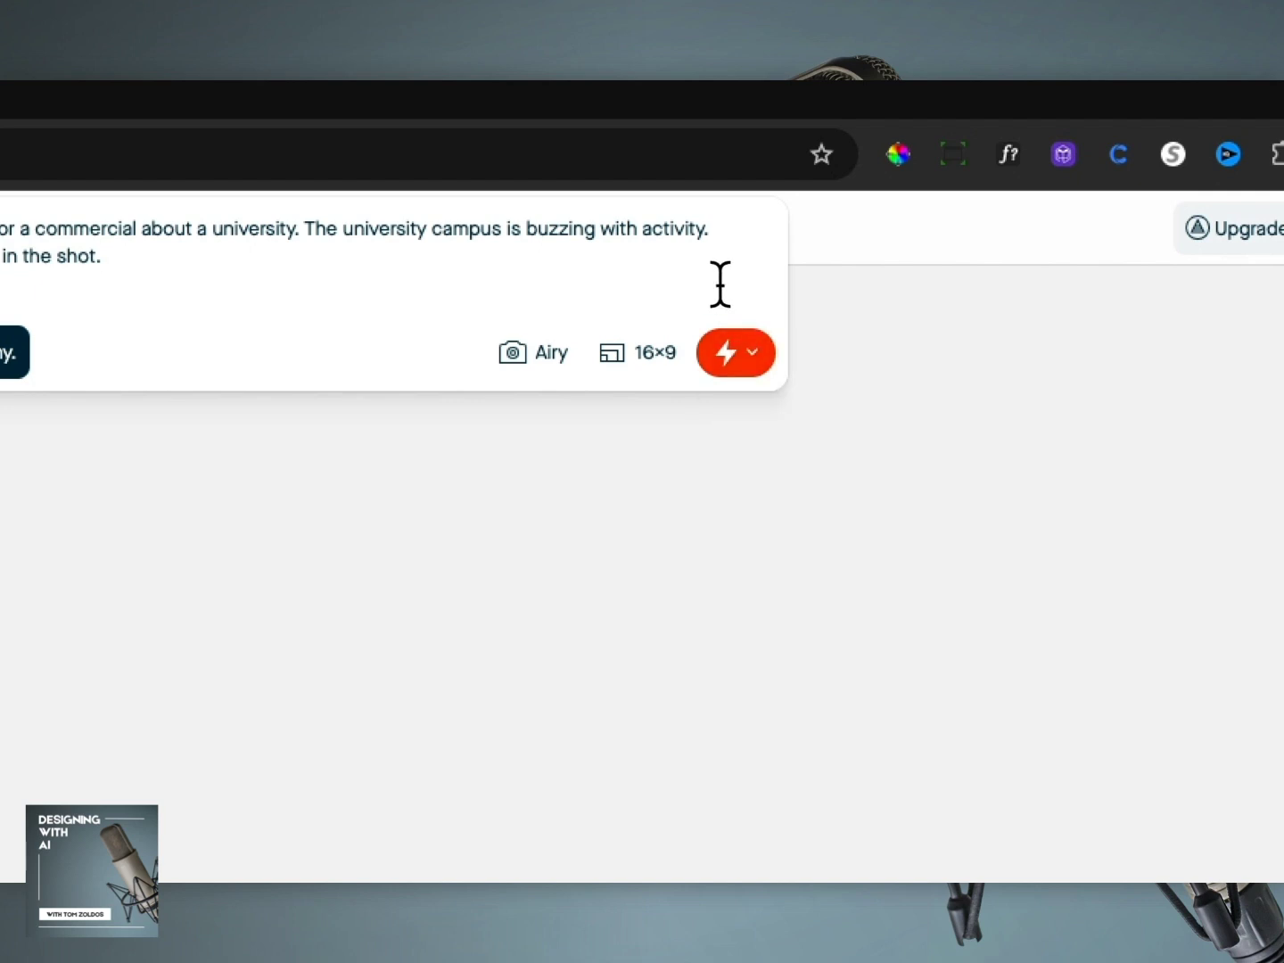
click(724, 357)
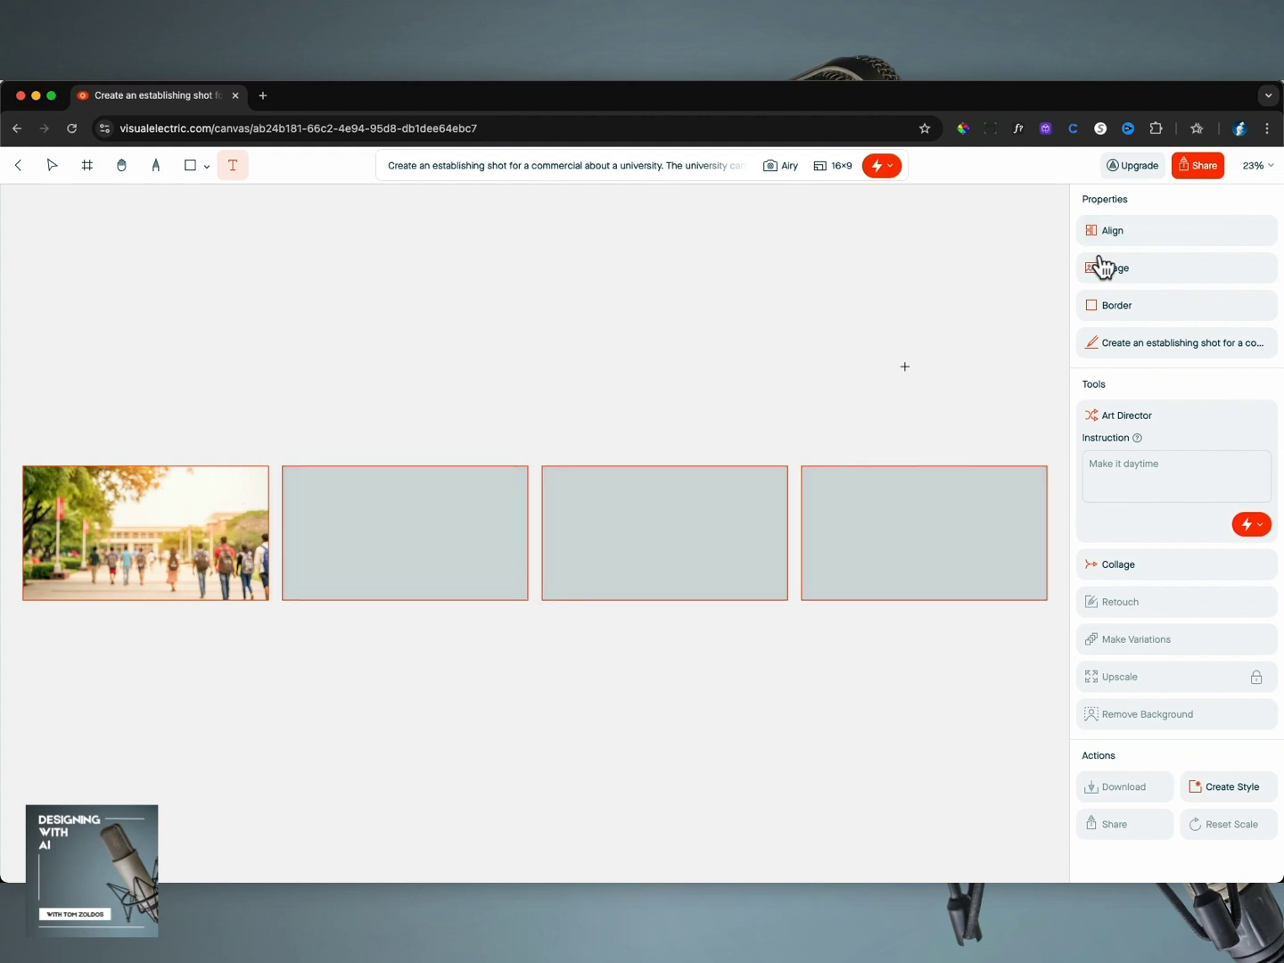
Inspect the Align and Image properties of the generated images and collapse both sections
click(1214, 236)
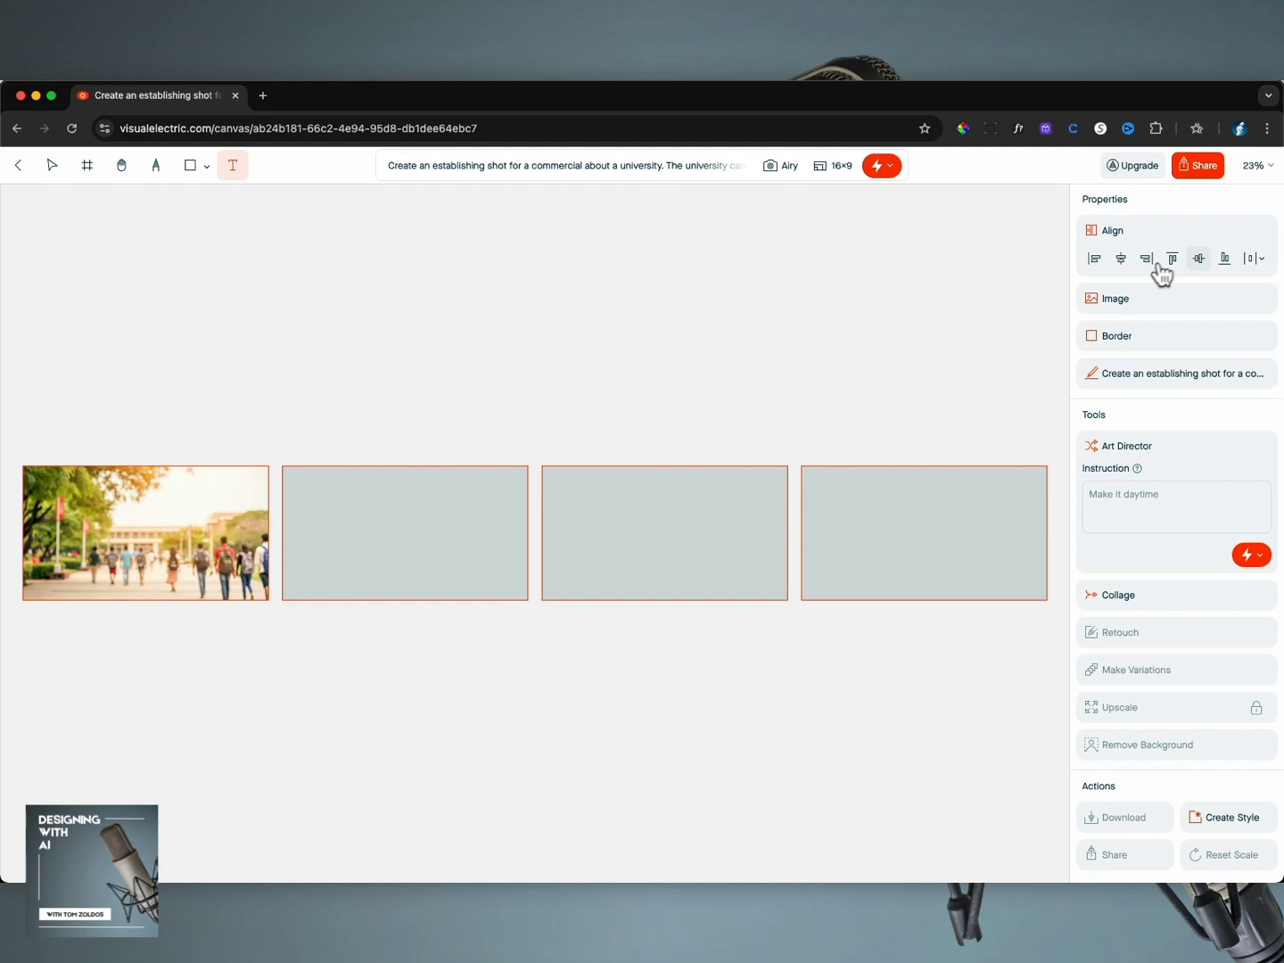
click(1258, 300)
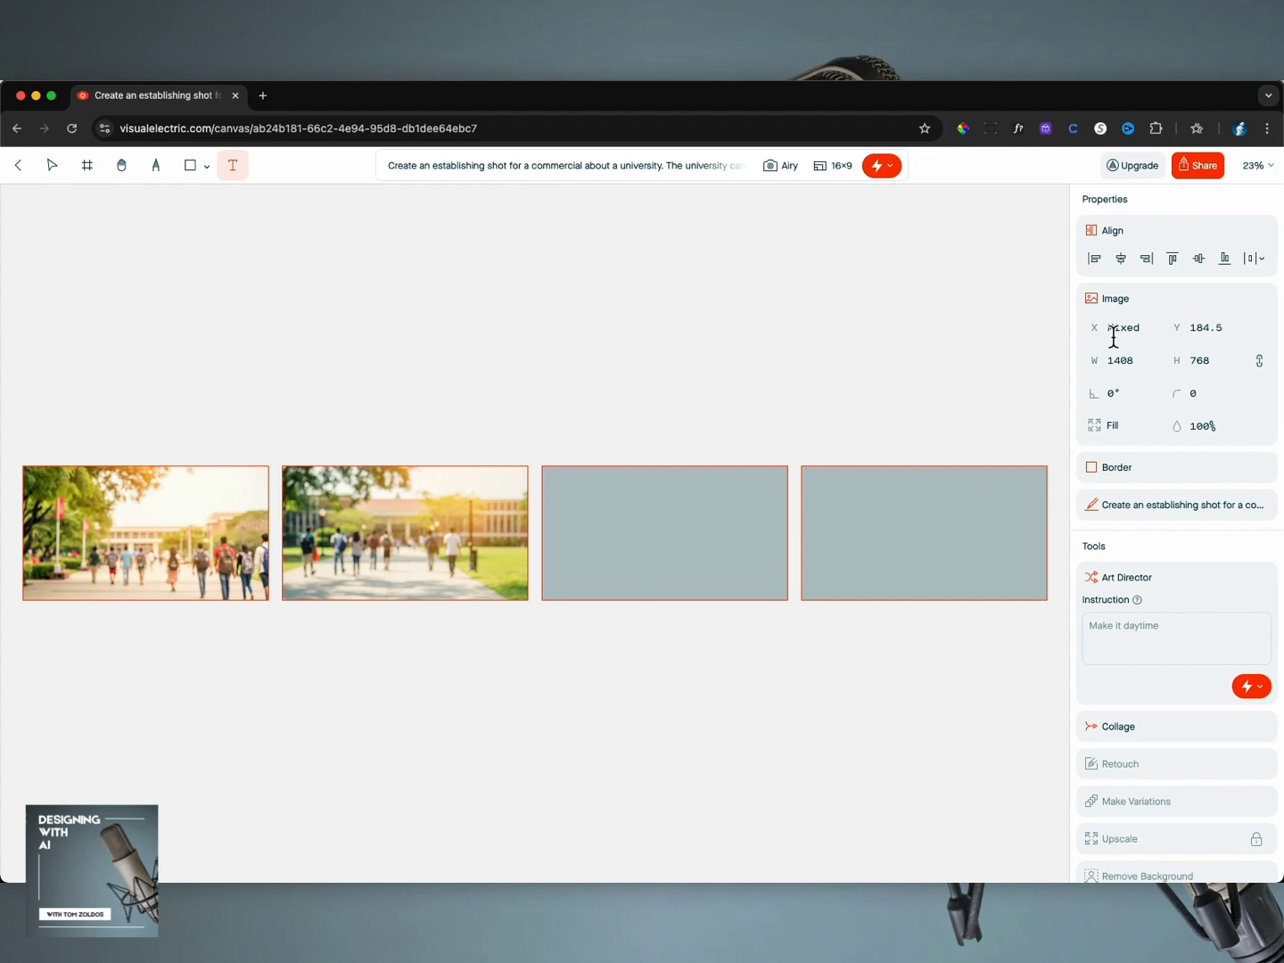
click(1213, 301)
click(1194, 236)
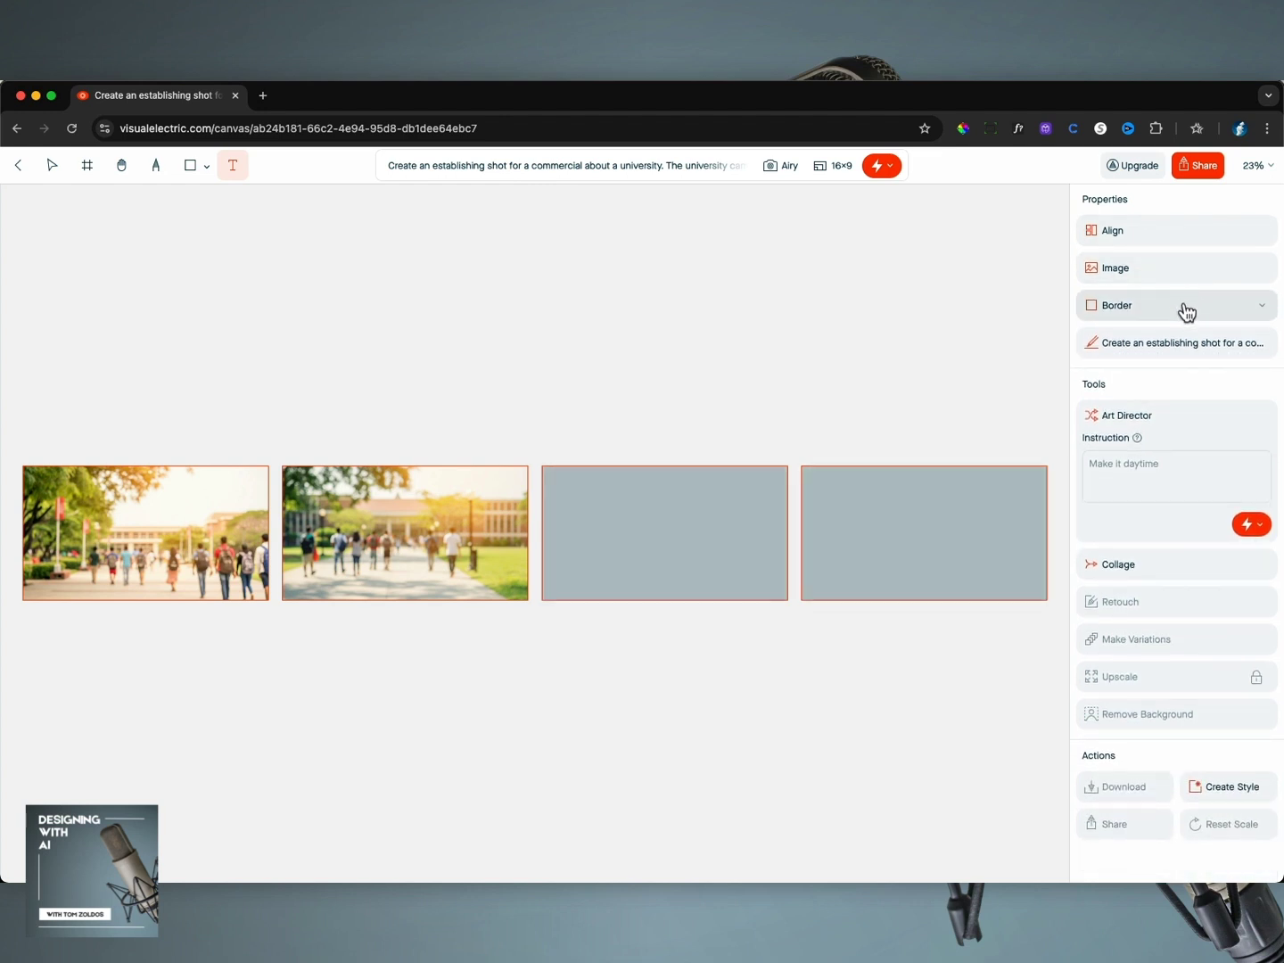
Inspect the Border properties of the generated images and the help for the Art Director instruction
click(1184, 306)
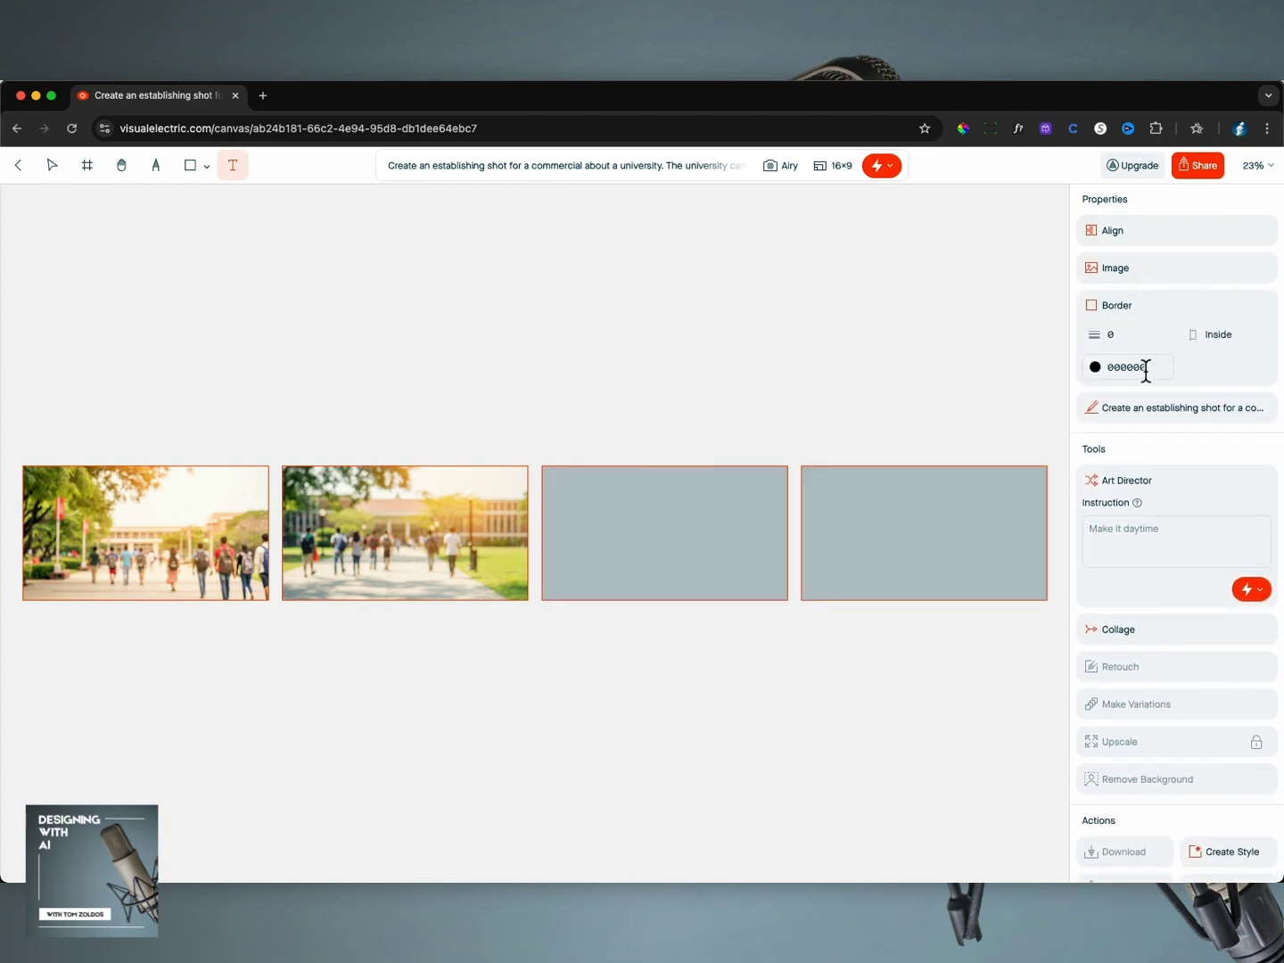
click(1190, 305)
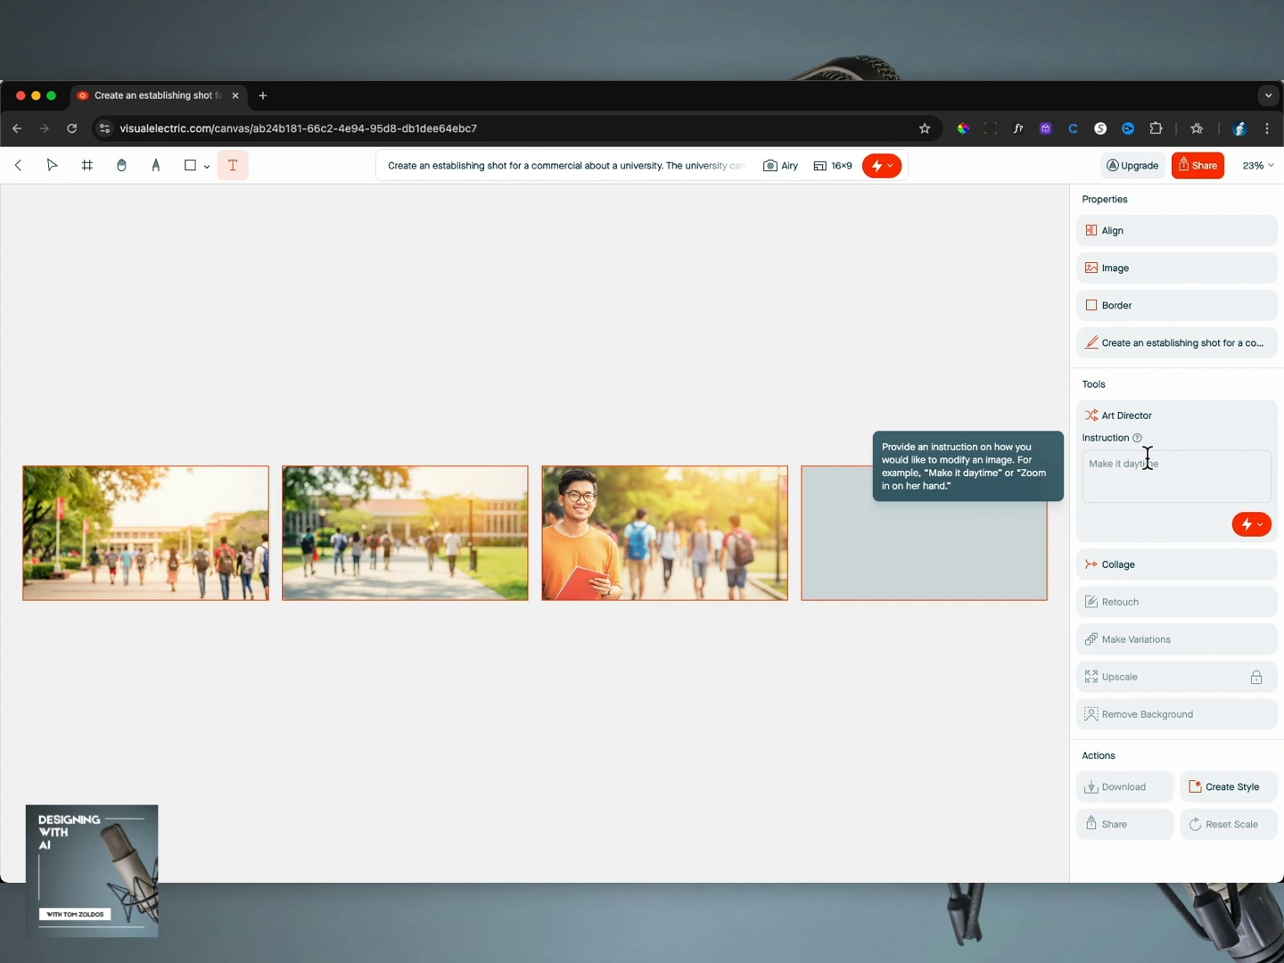
mouse_move(1136, 437)
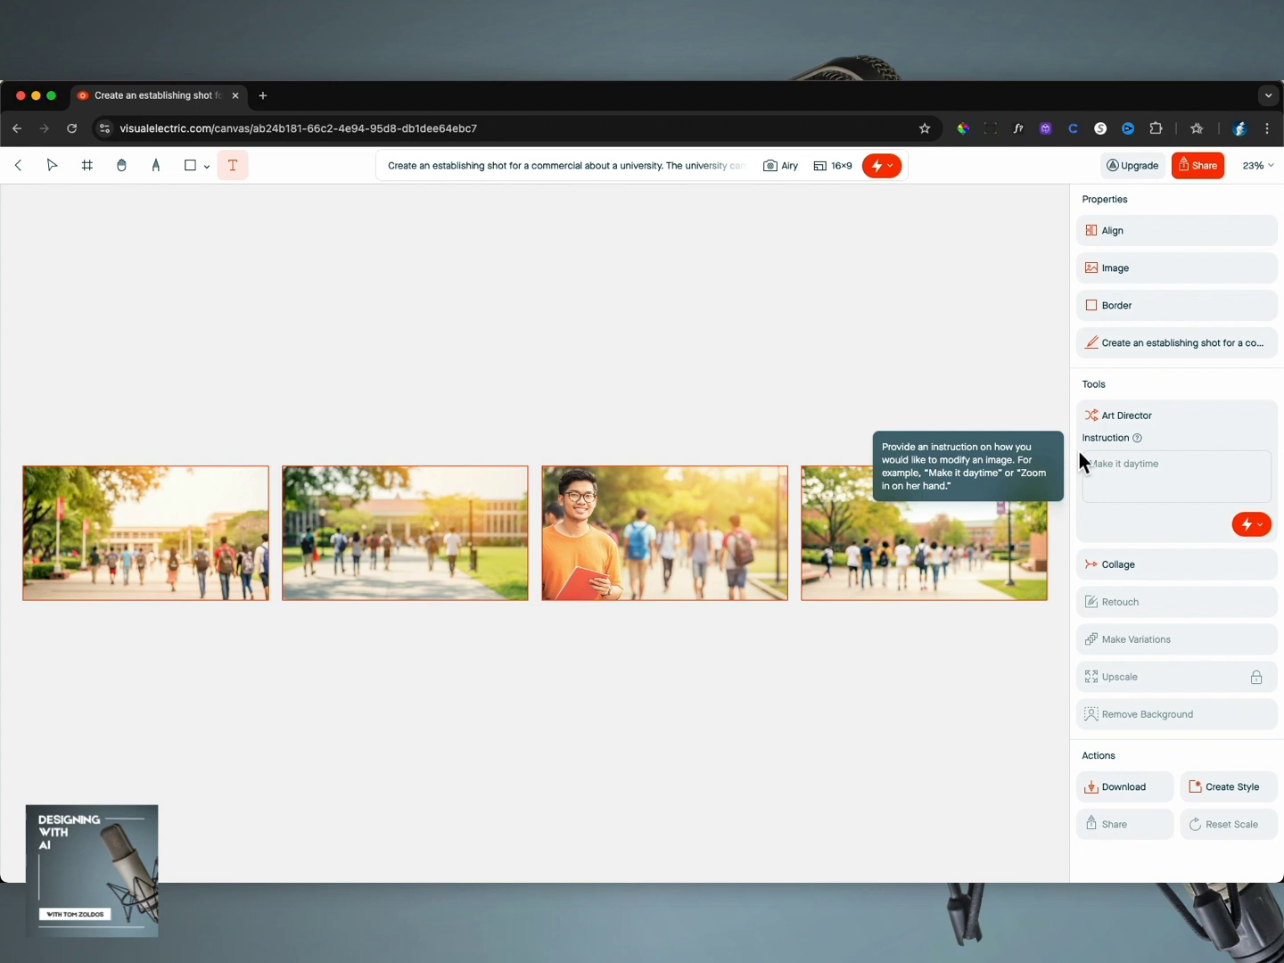
scroll(1160, 526, down, 1)
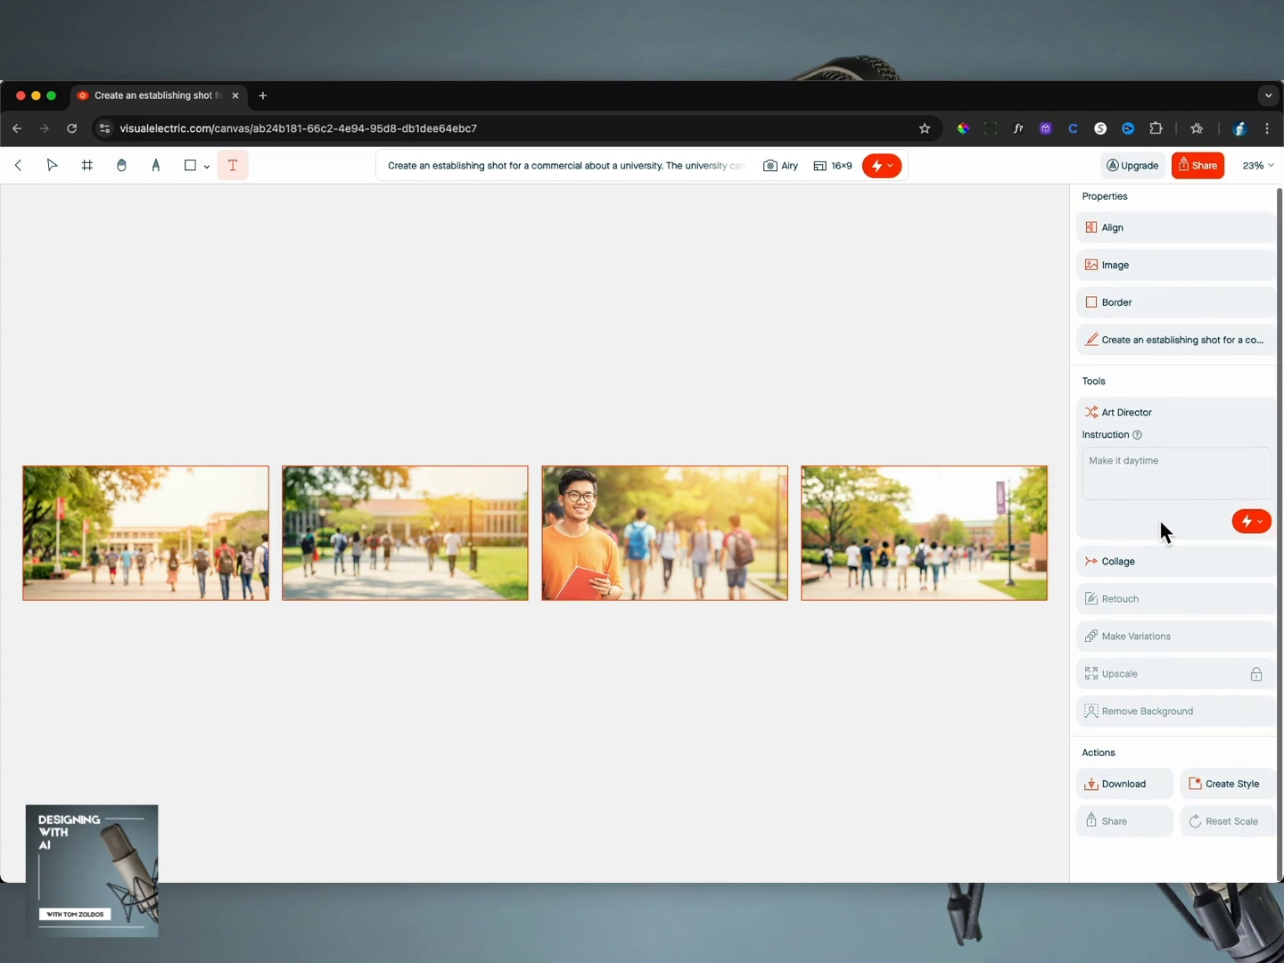
Place the four generated images in an artboard with the Collage tool, collapse its settings and deselect the artboard
click(1248, 581)
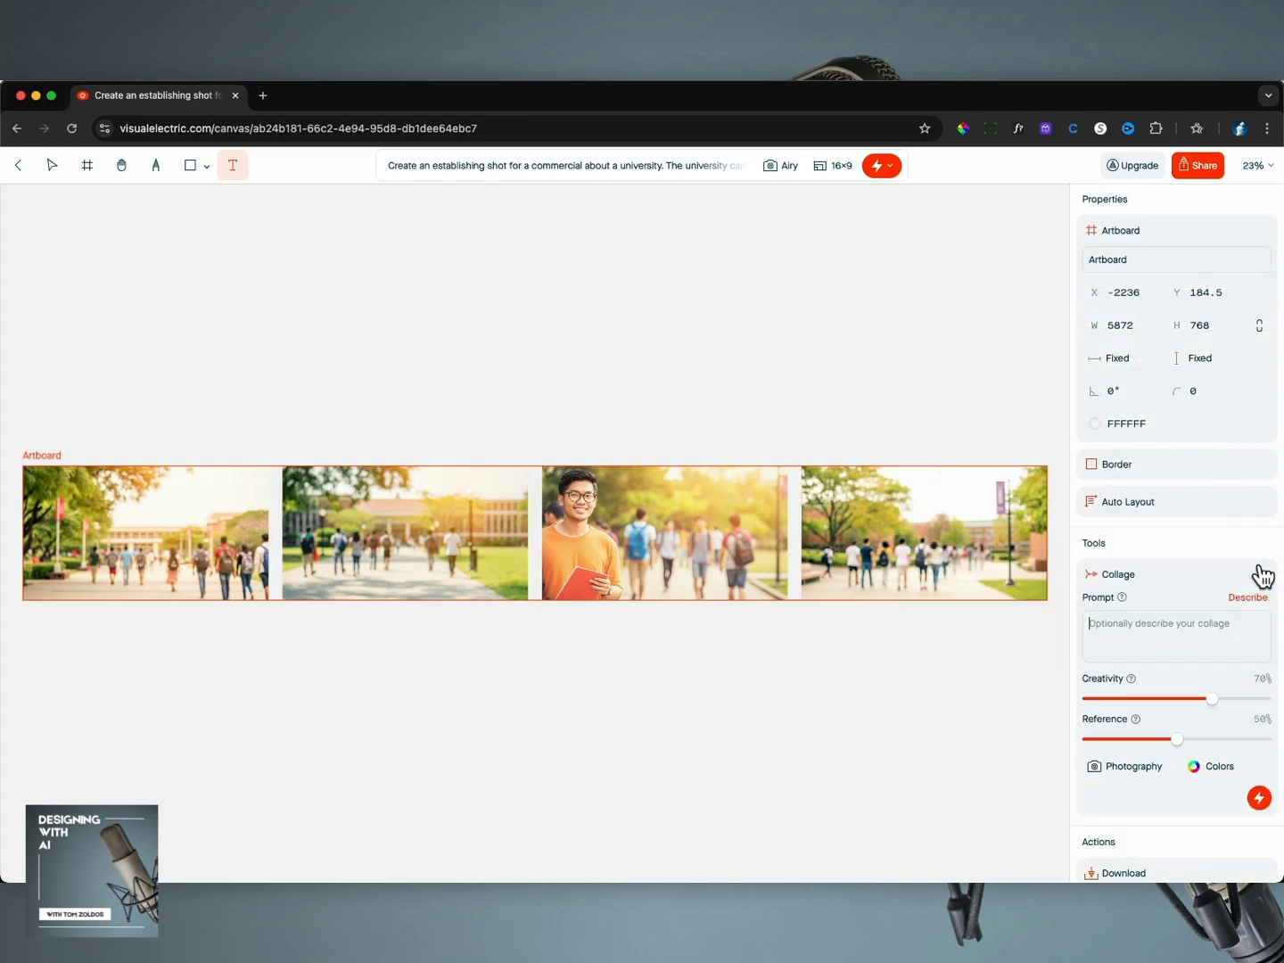
click(1131, 575)
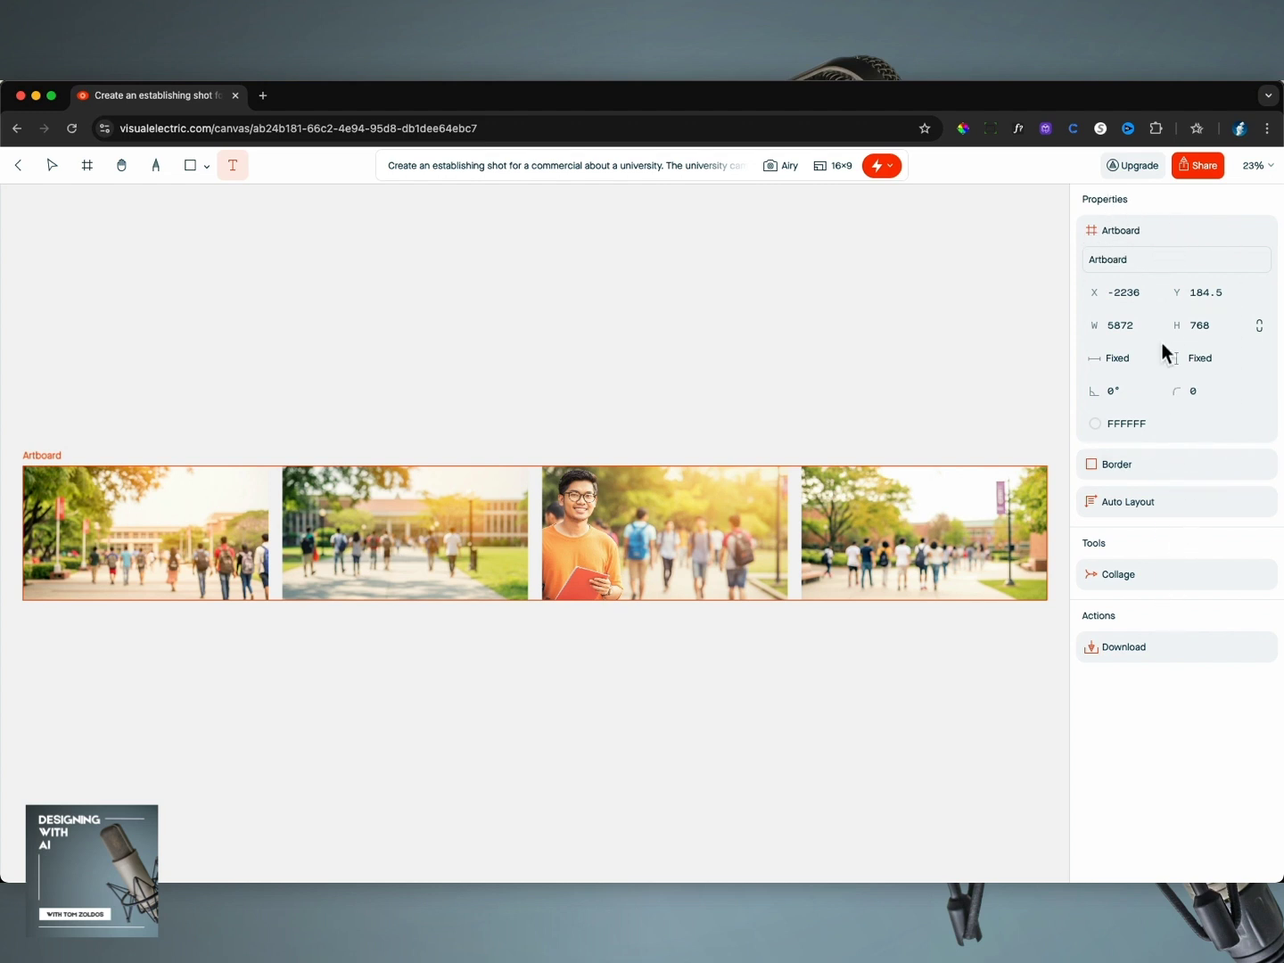
click(1023, 306)
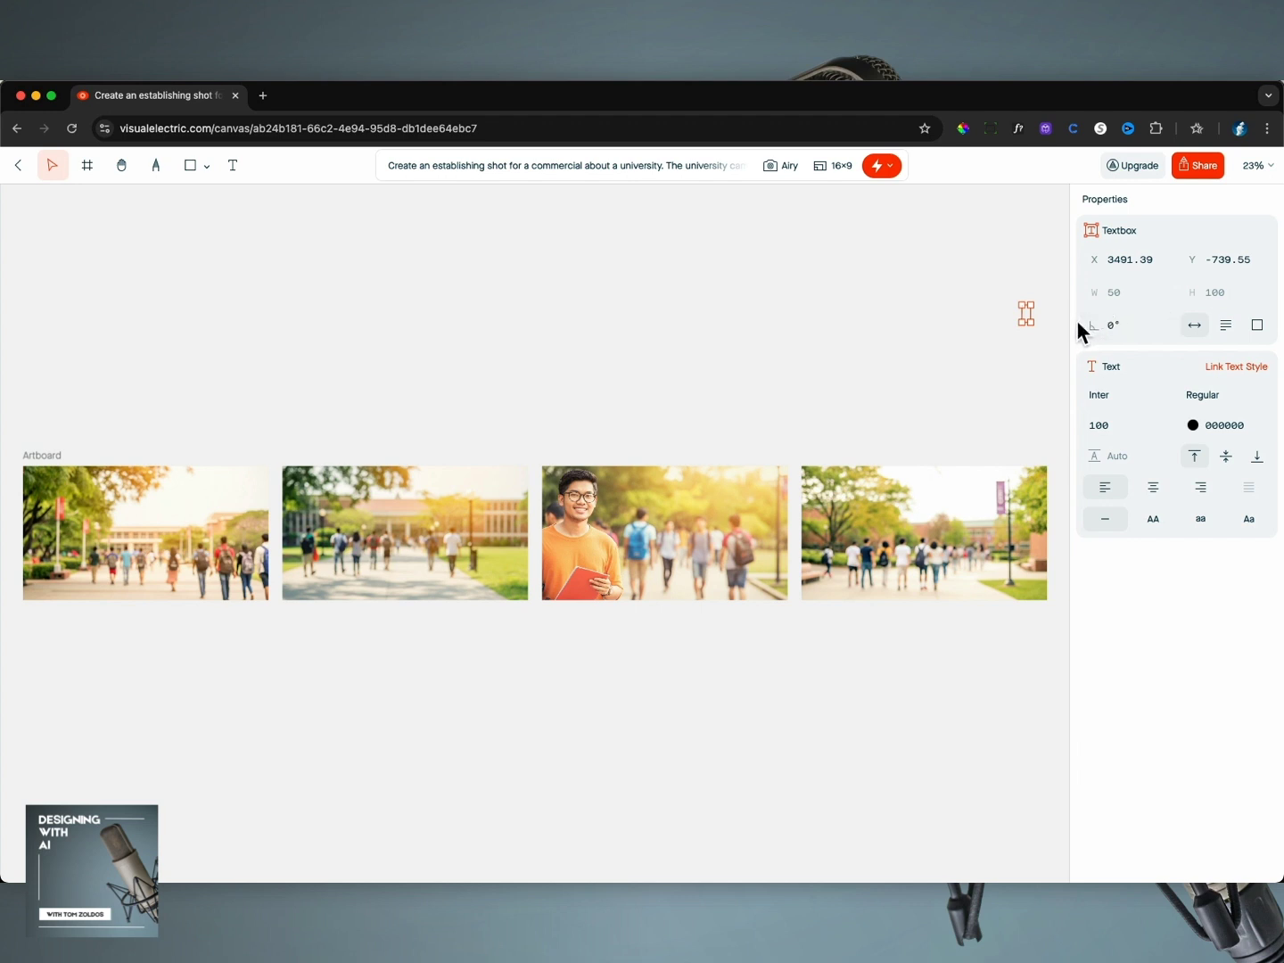
key(Escape)
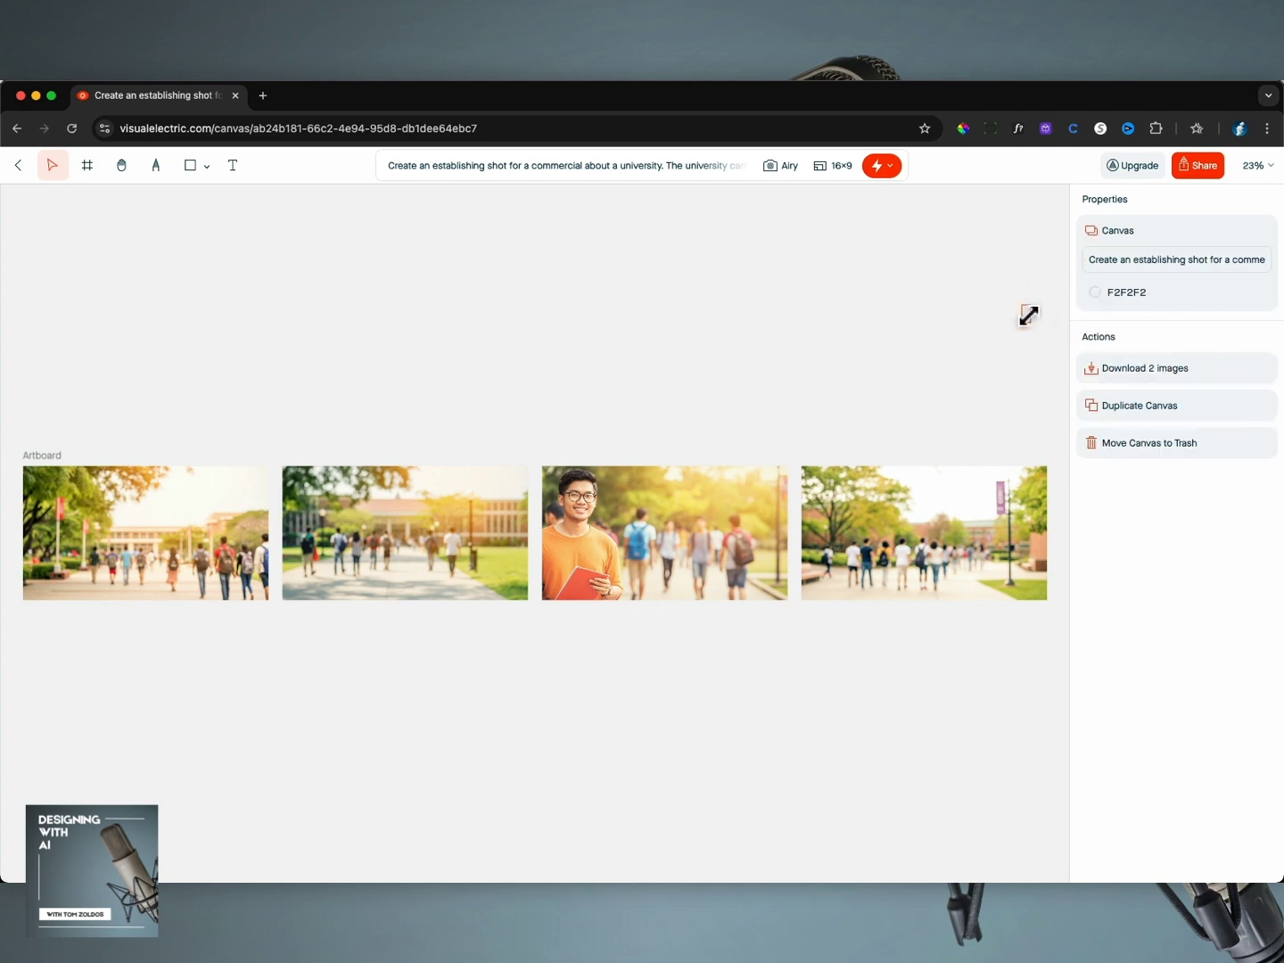
Hide the properties sidebar and show it again
key(super+backslash)
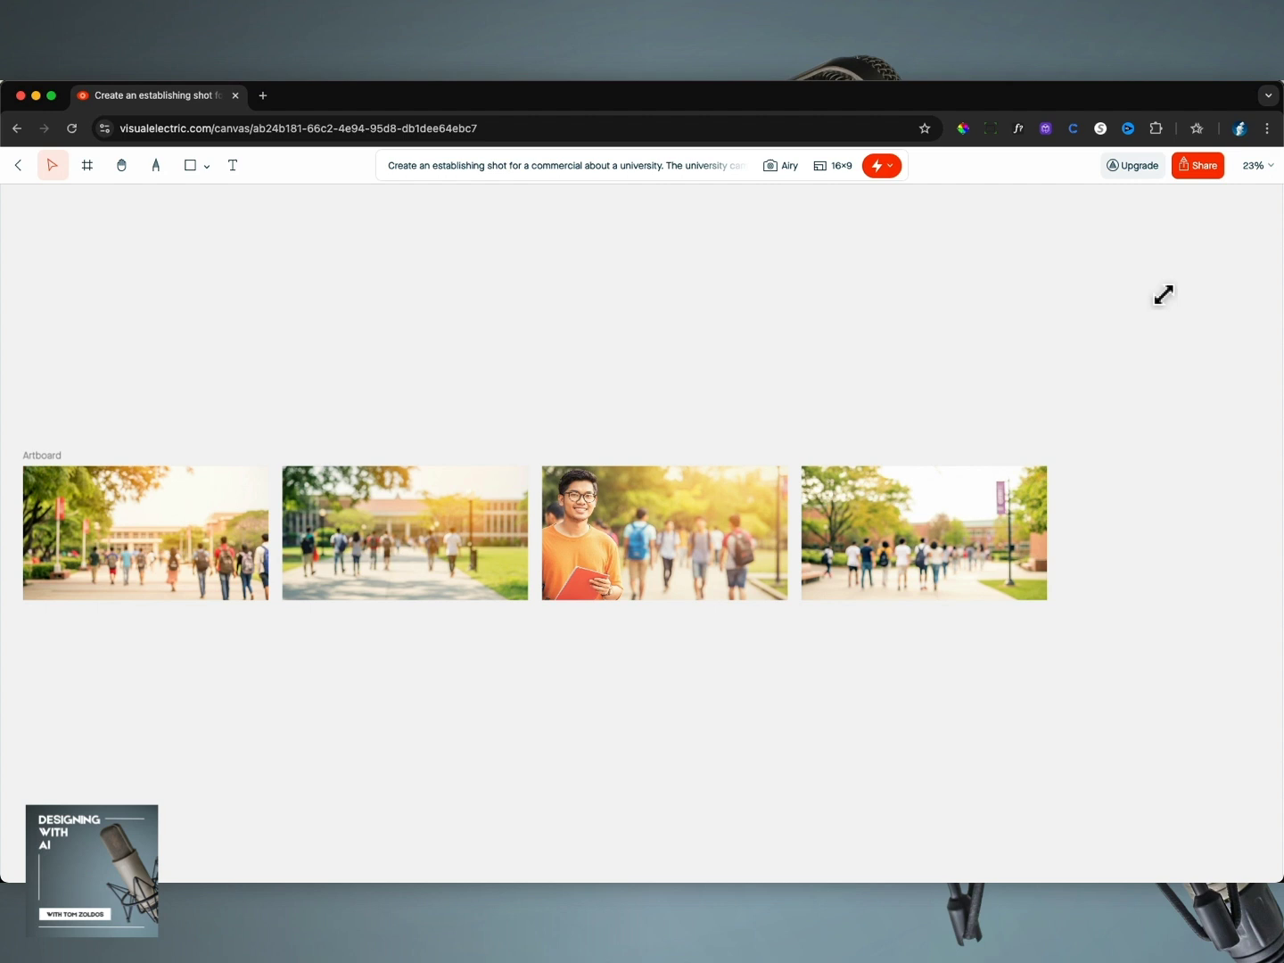
mouse_move(1278, 319)
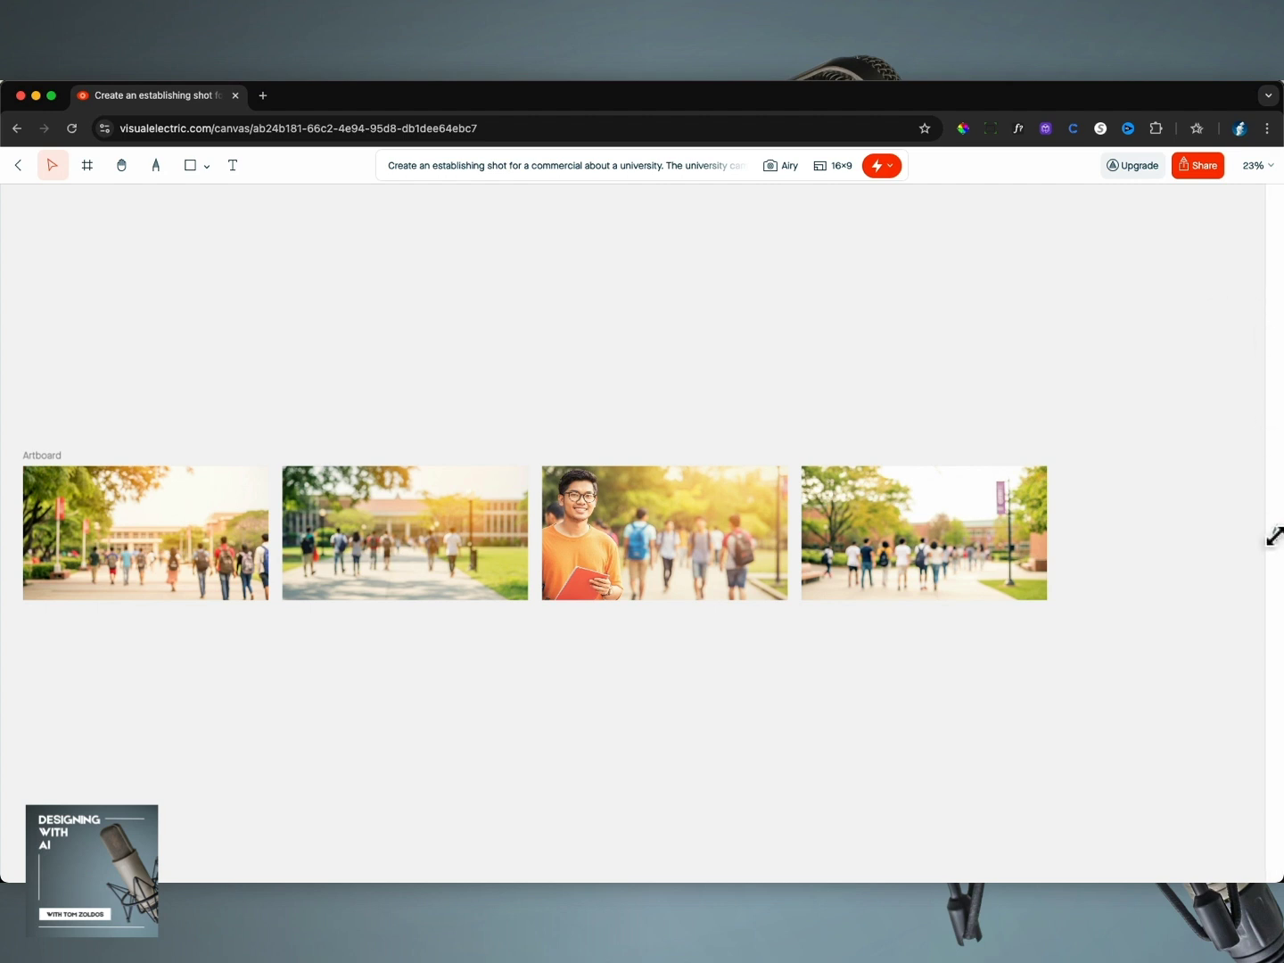
click(1276, 534)
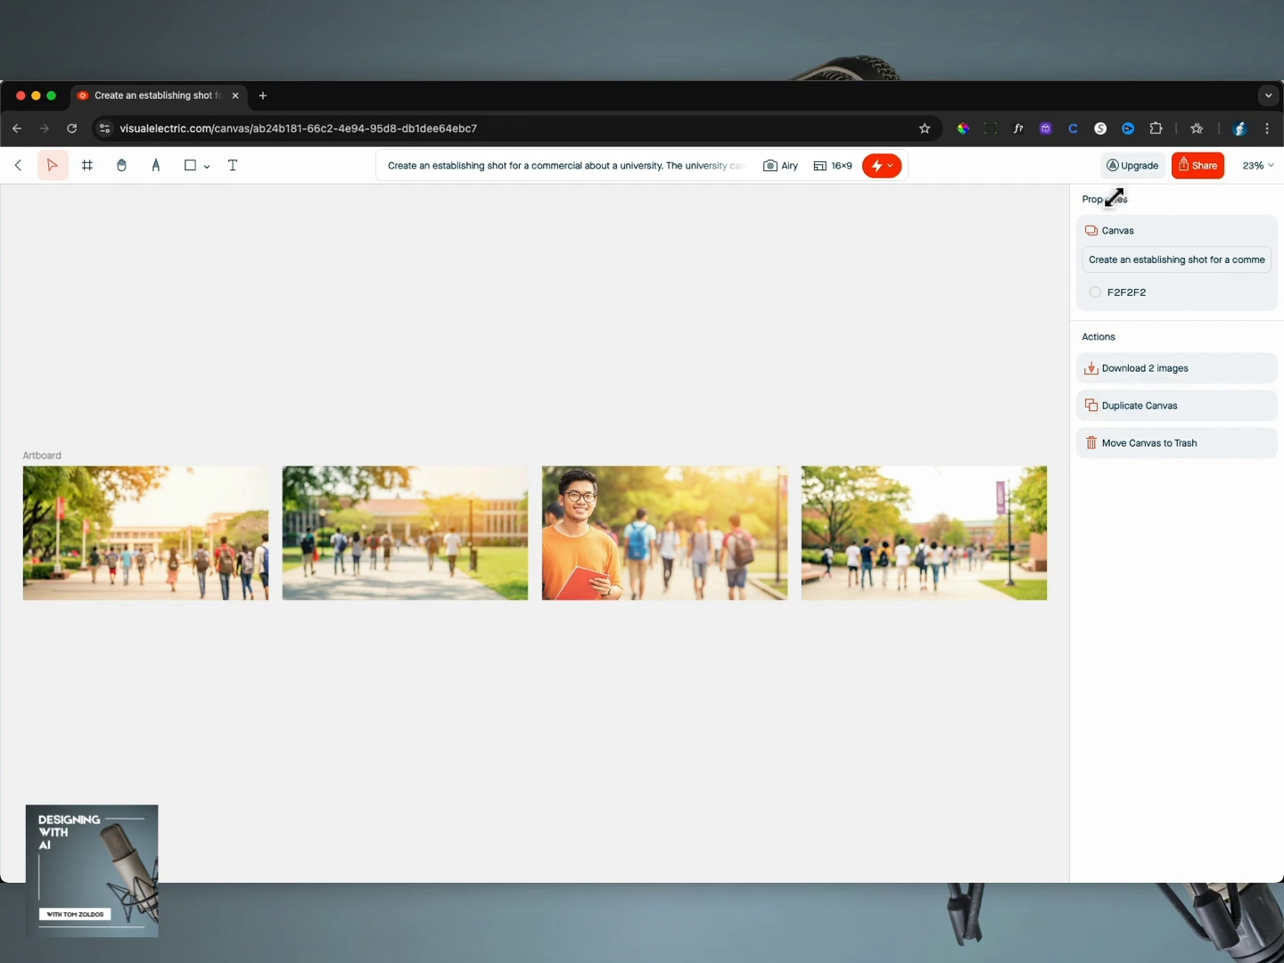
Run Art Director on the fourth campus image with the instruction "Keep the image the same but remove the blury depth of field."
click(922, 510)
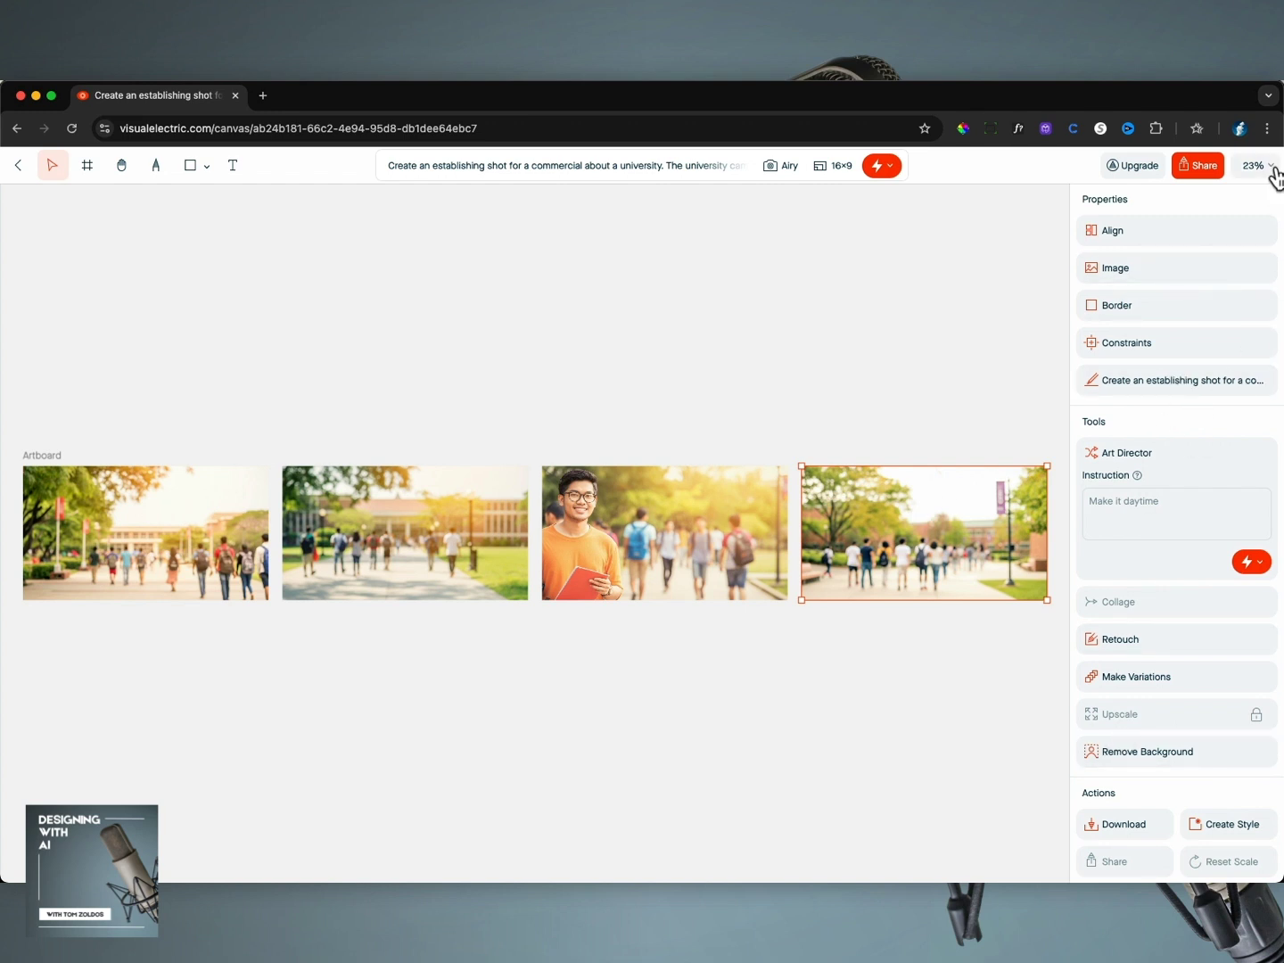
click(1268, 169)
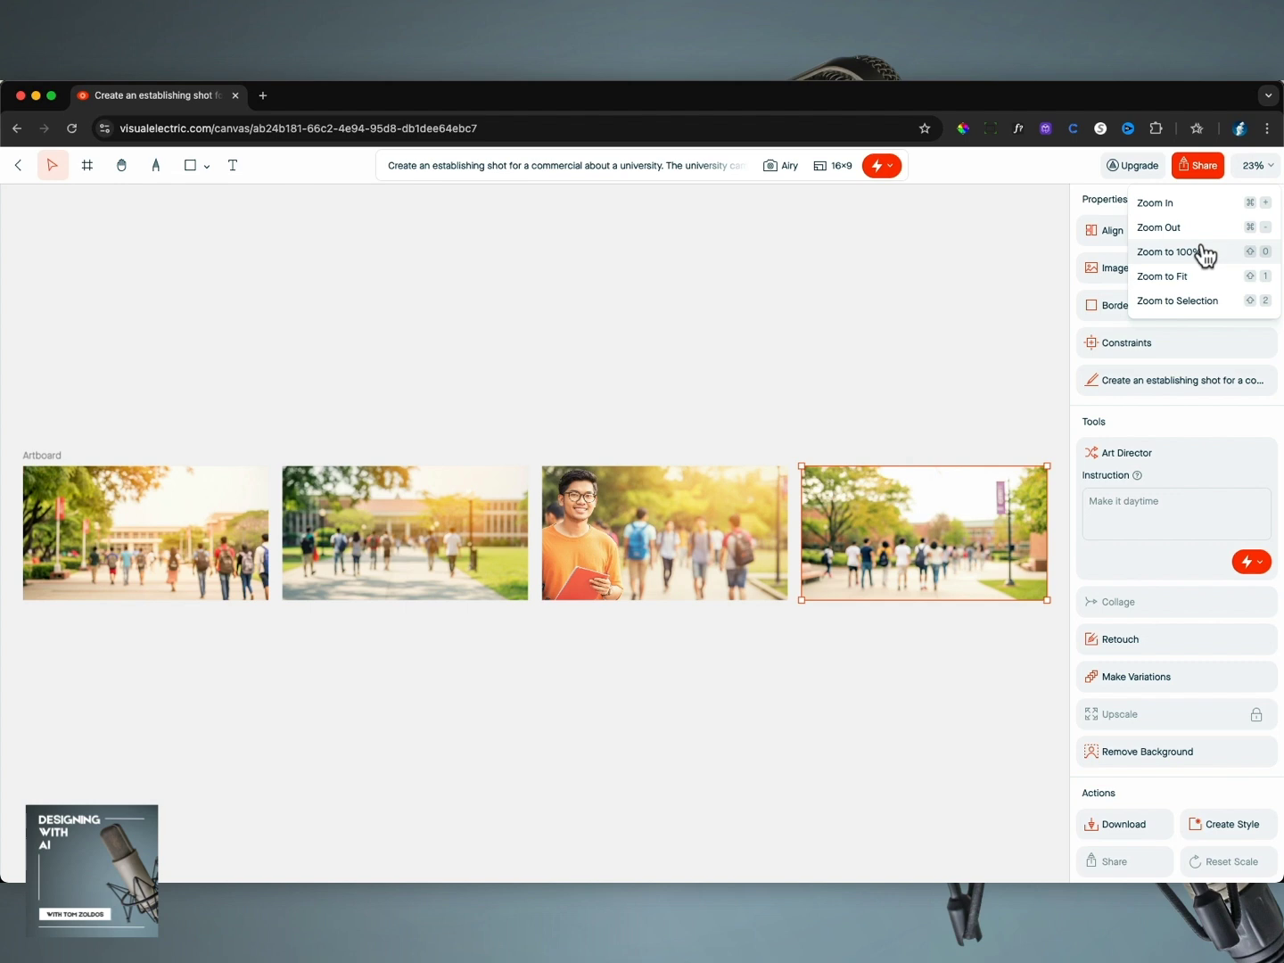
click(1201, 276)
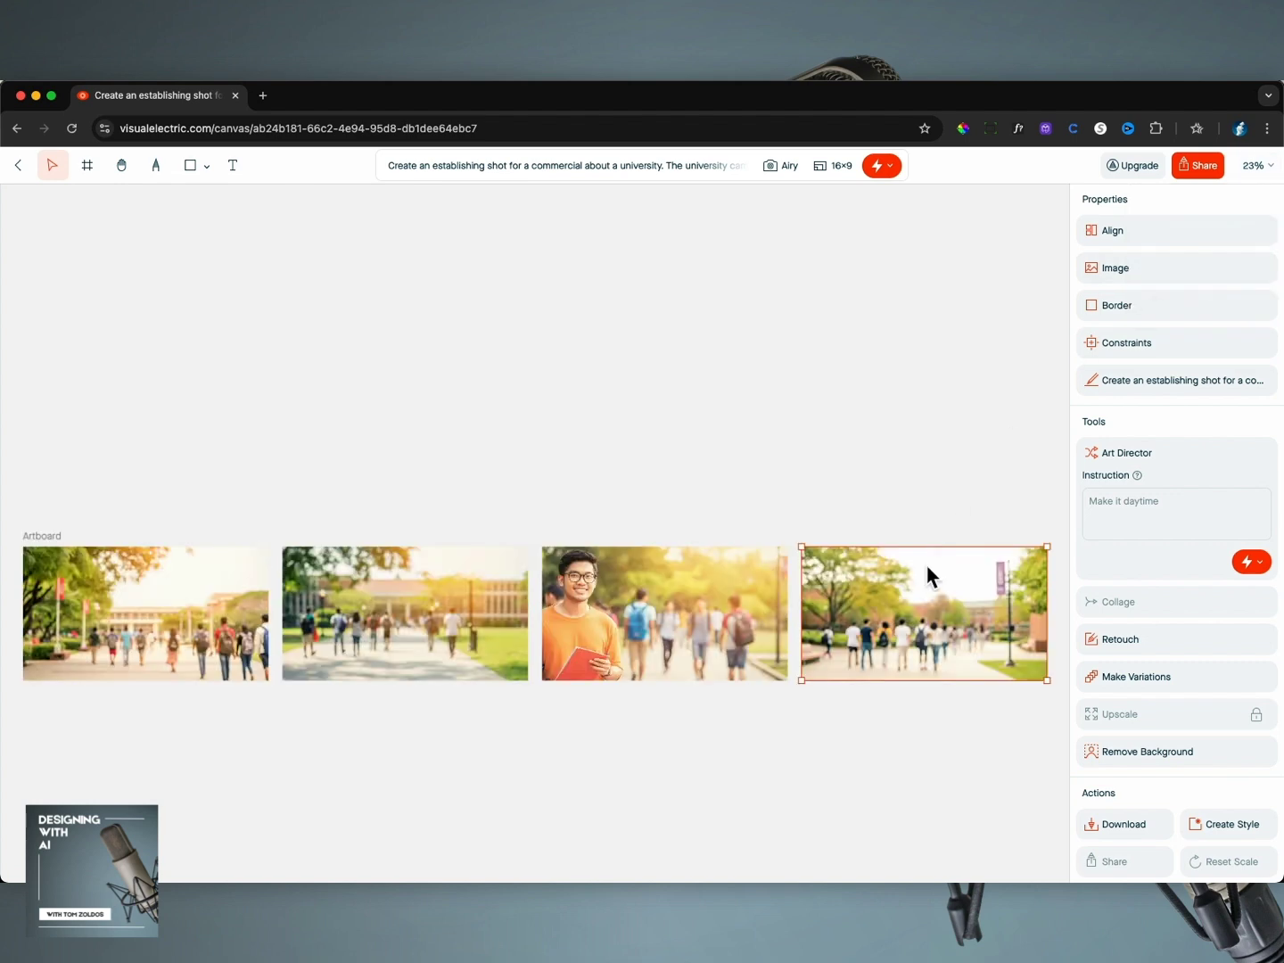
click(1256, 171)
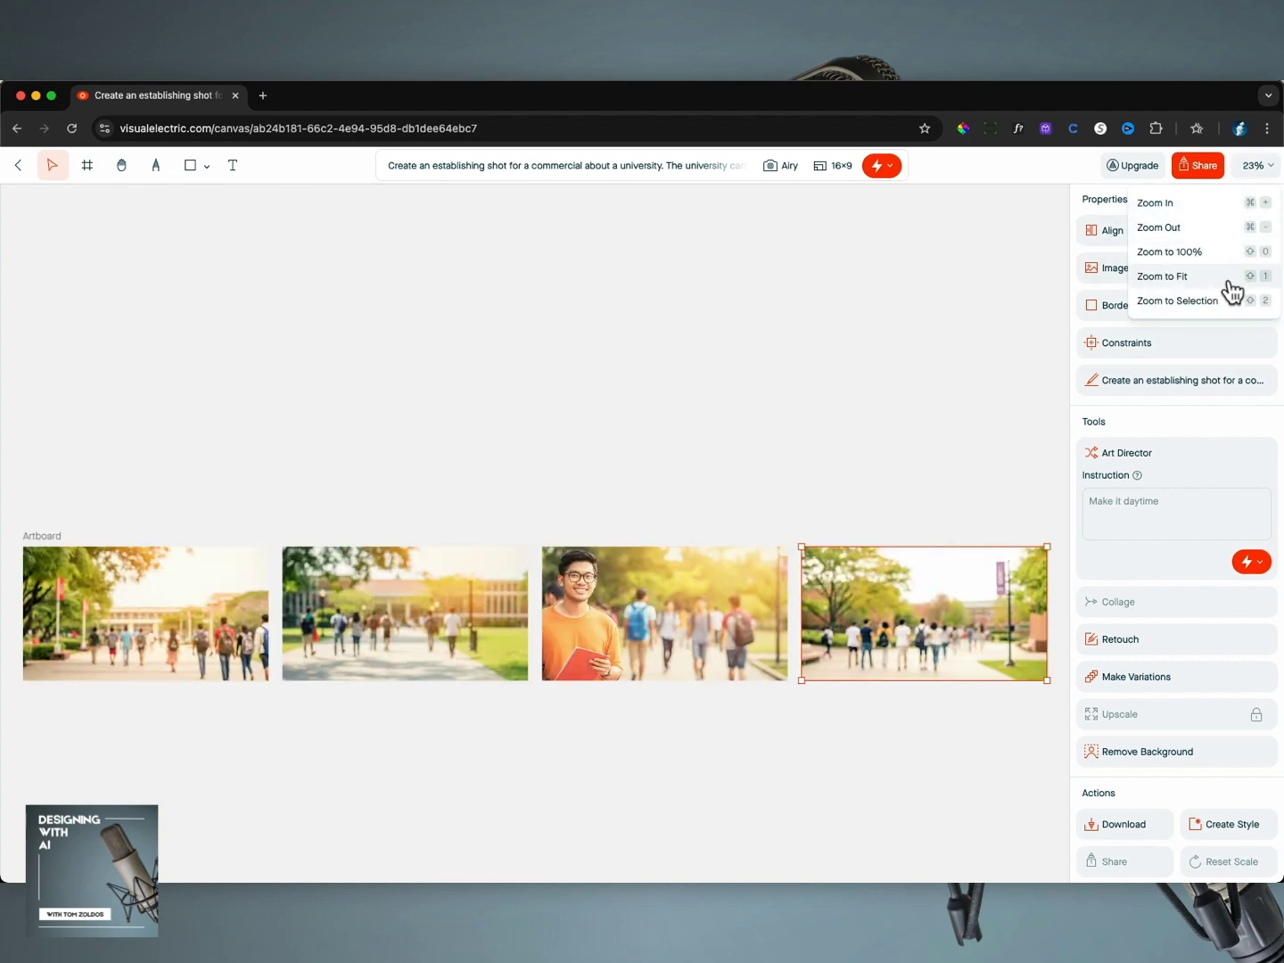
click(1223, 305)
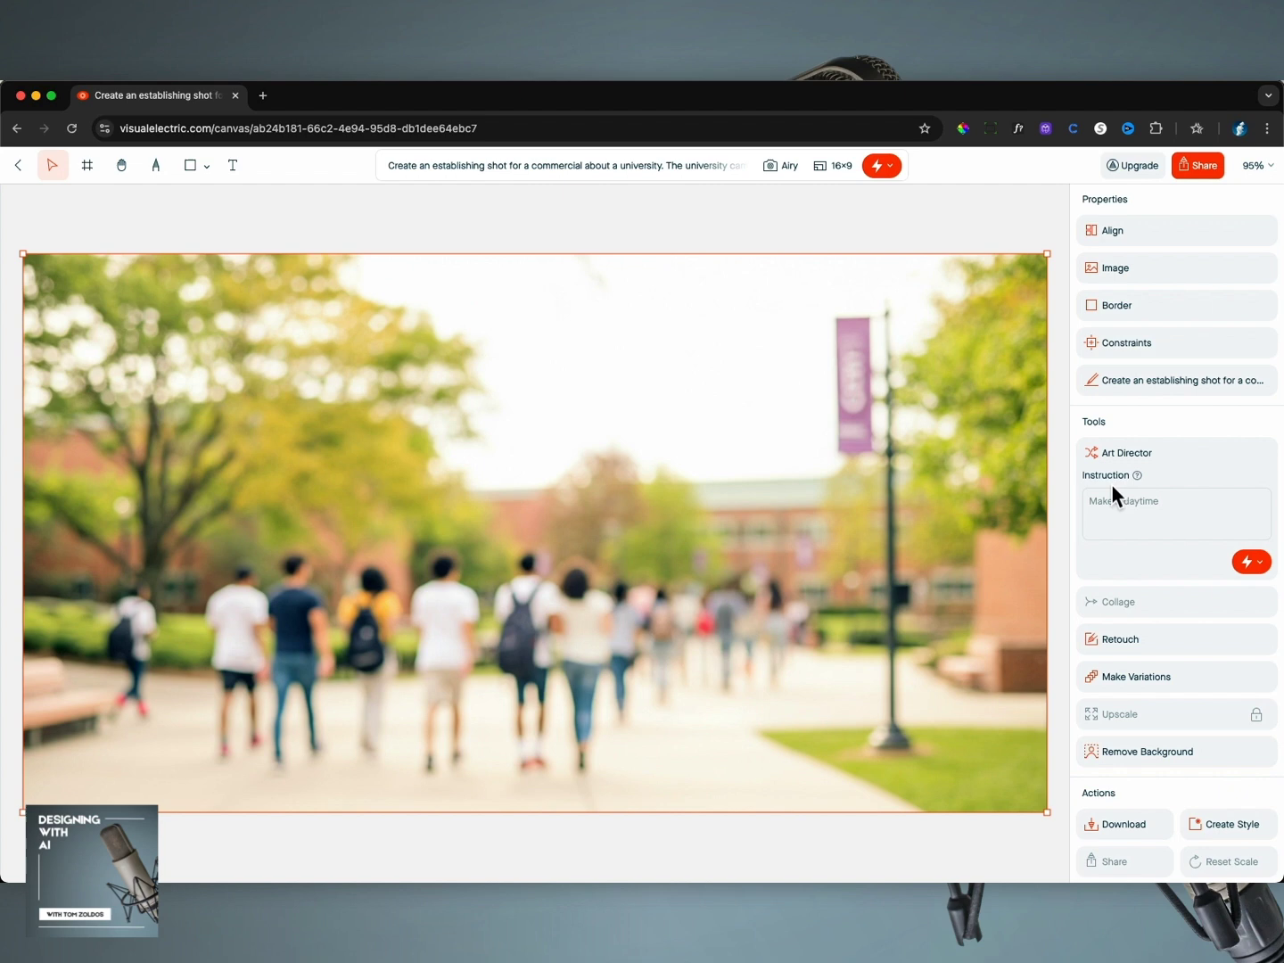
click(1118, 519)
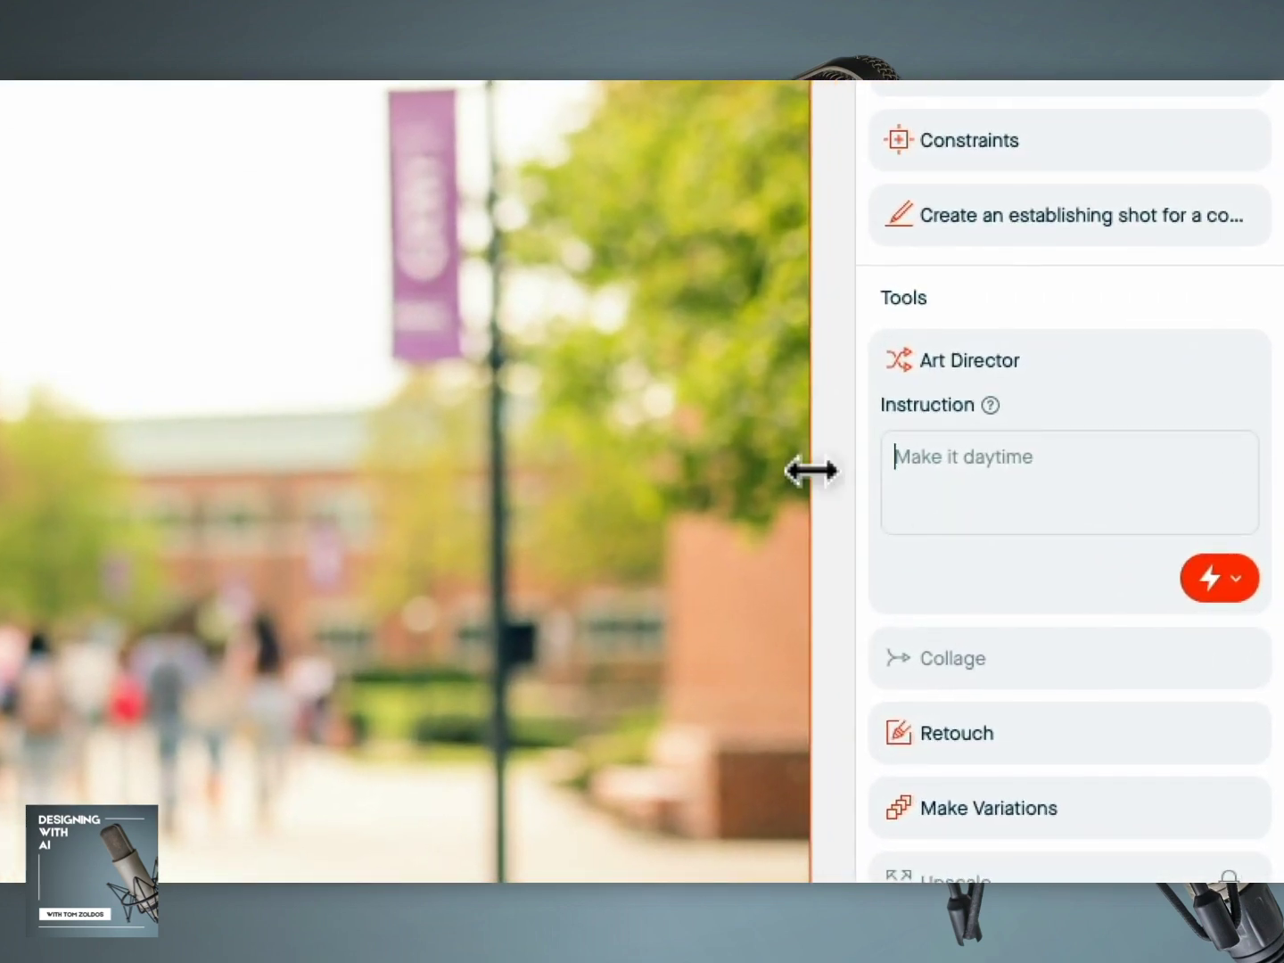
text(Keep the ima)
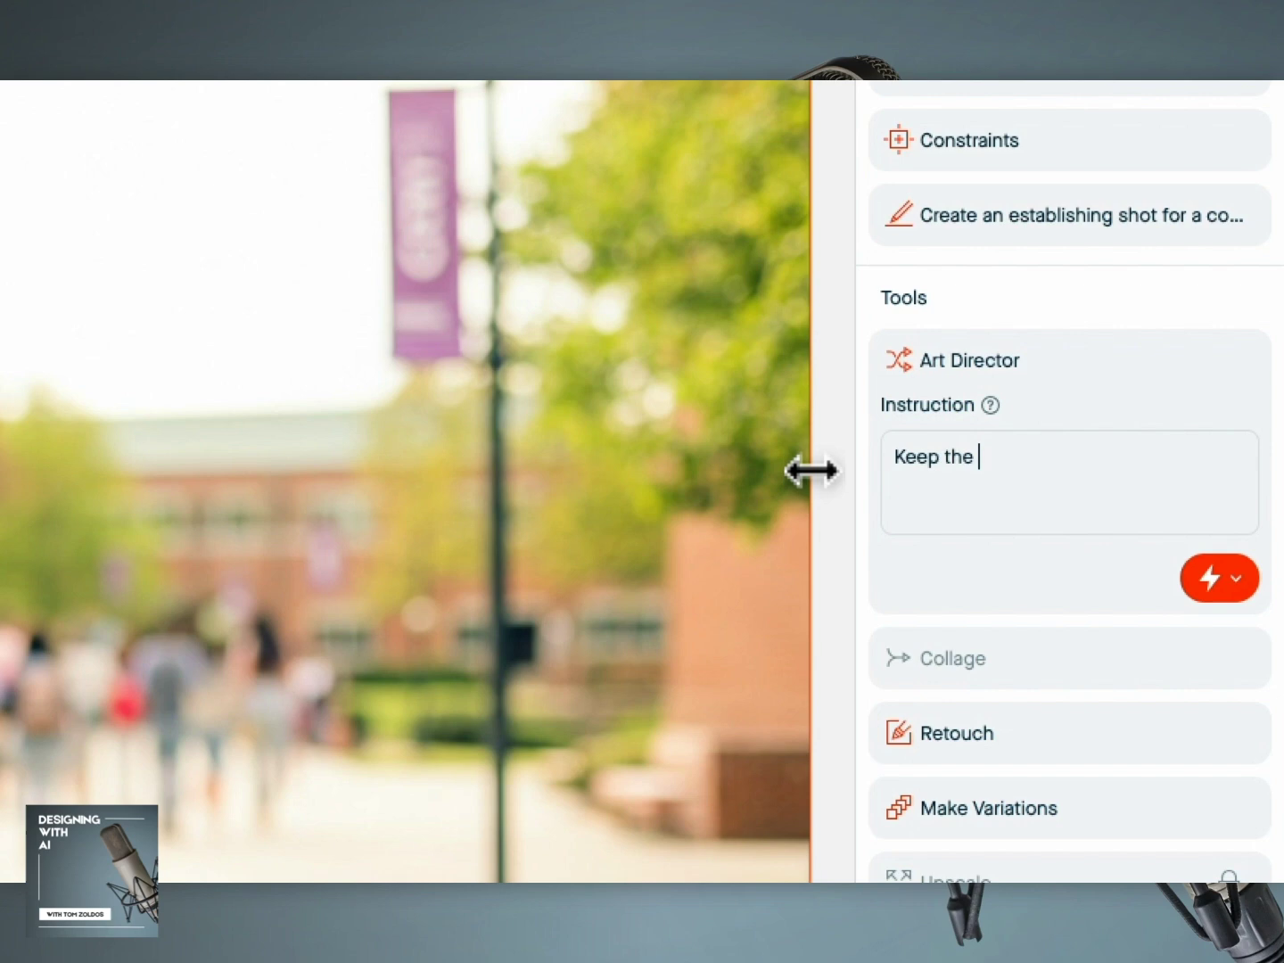
text(ge the same but remove the blury depth of field.)
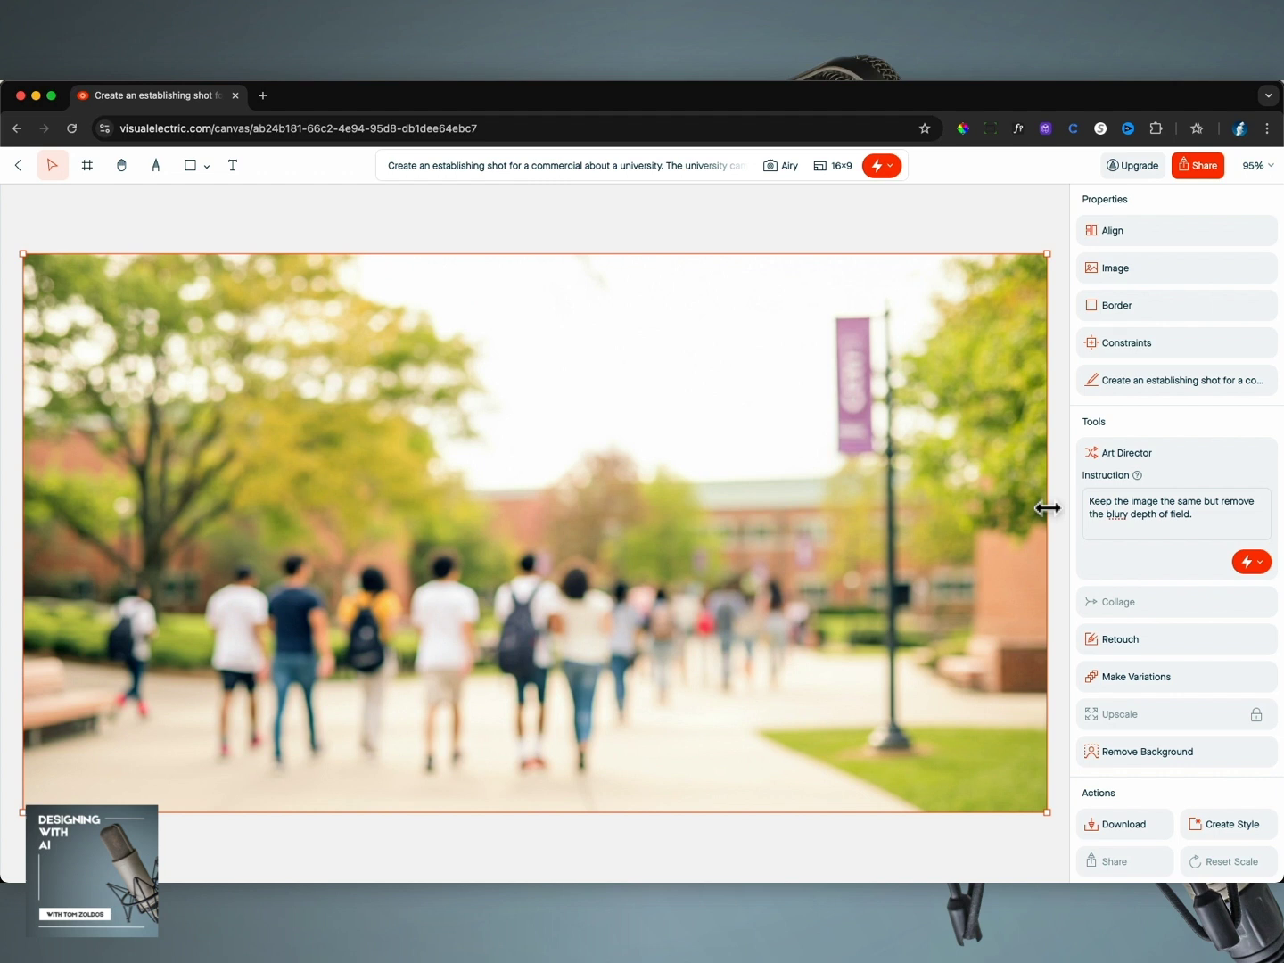
click(1247, 565)
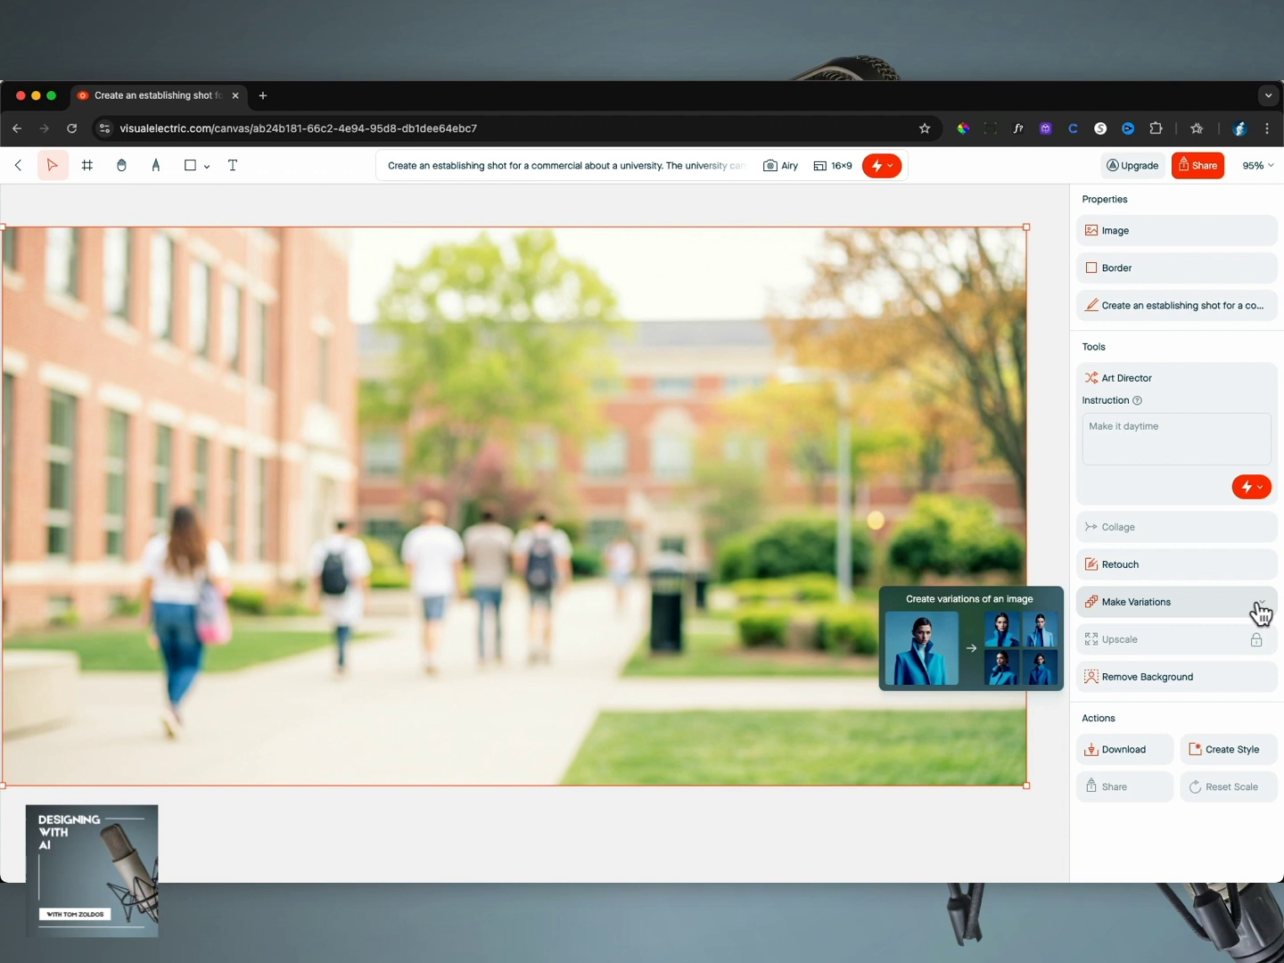
Move the new Art Director image directly beside the fourth campus image, aligned with the row
click(1257, 165)
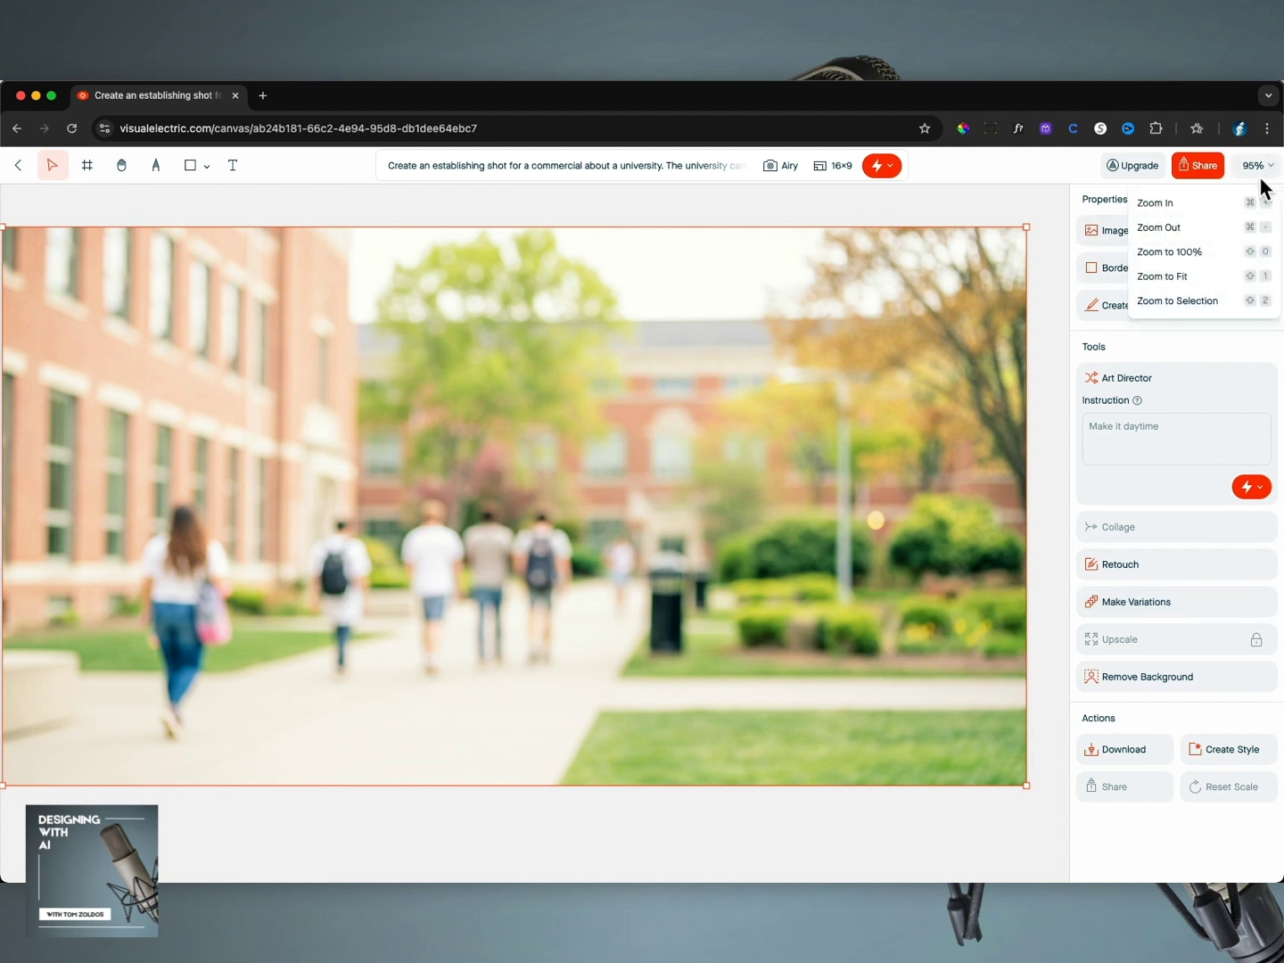
click(1241, 231)
scroll(959, 374, right, 5)
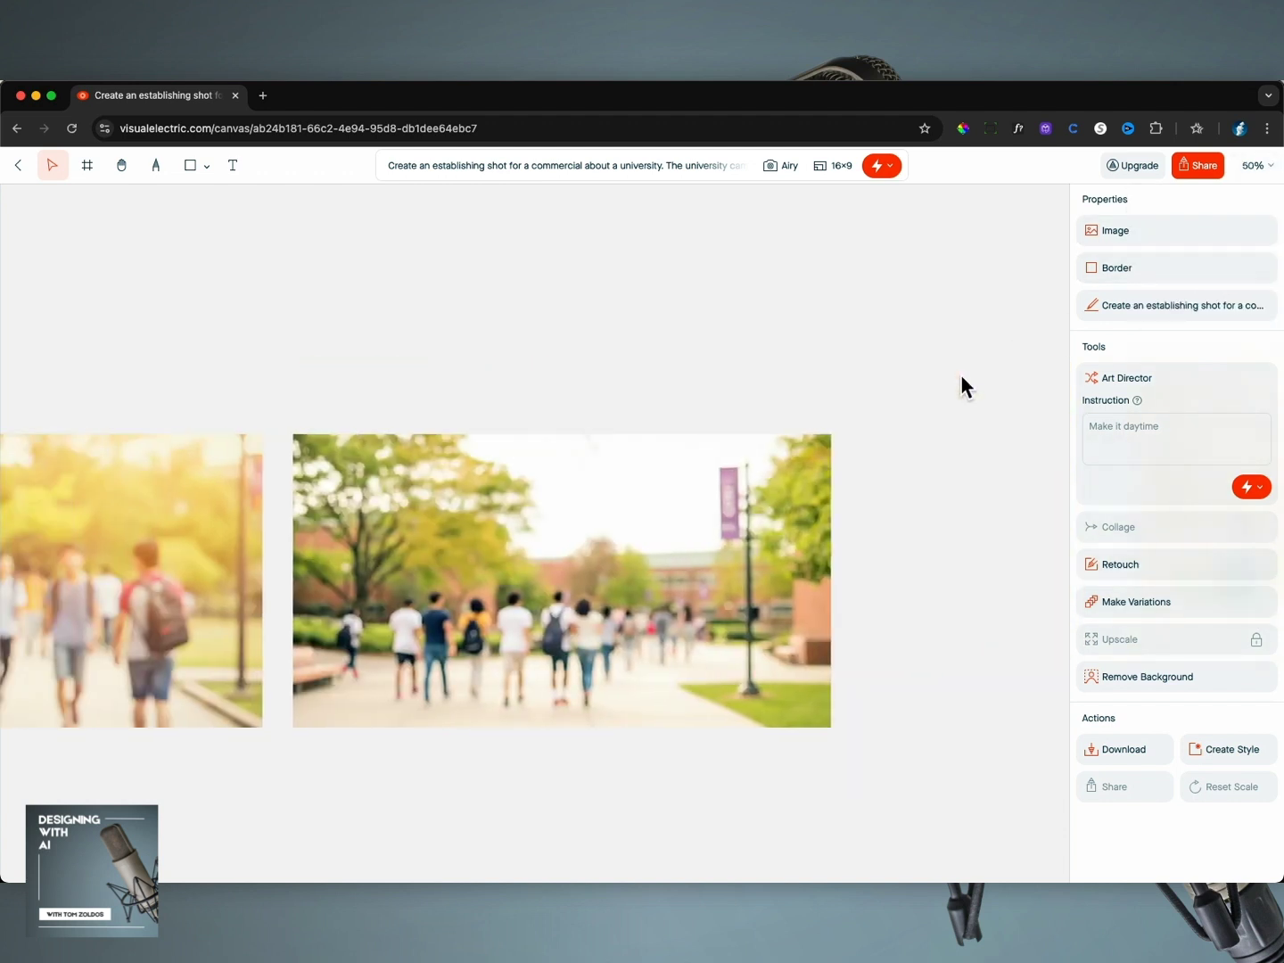
scroll(961, 385, left, 5)
scroll(927, 381, right, 2)
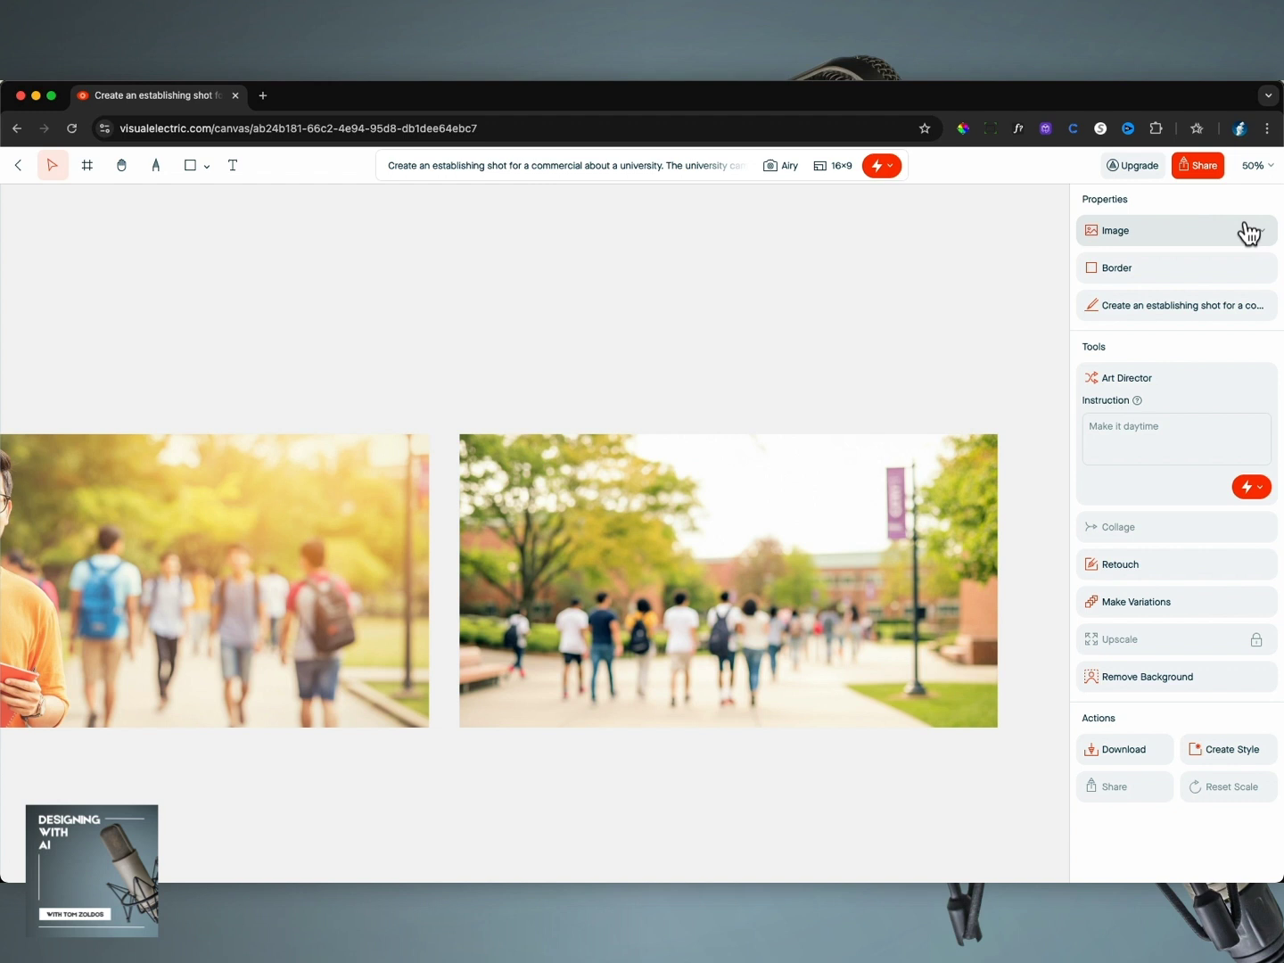
click(1257, 164)
click(1207, 229)
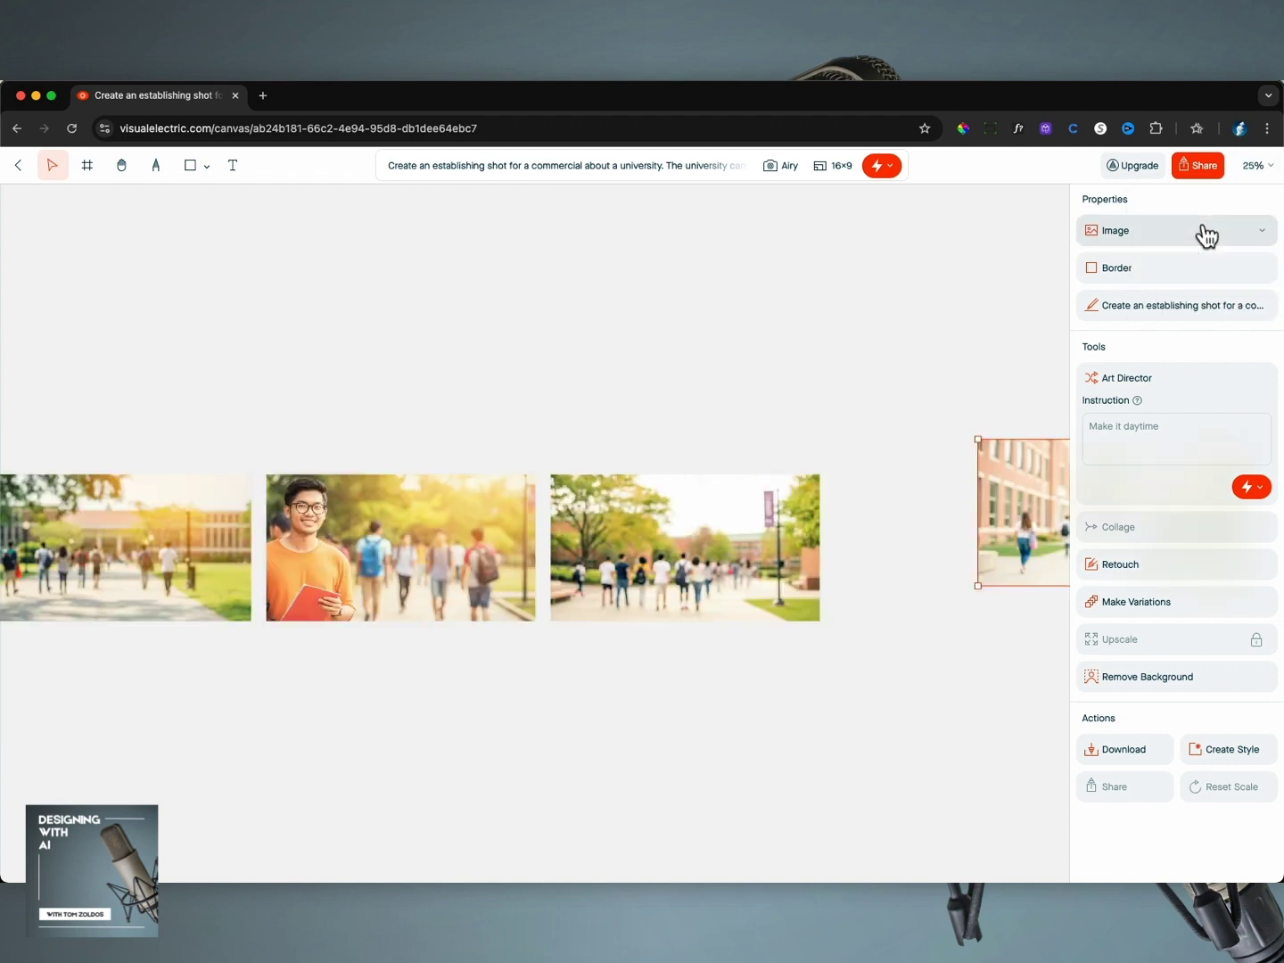
scroll(742, 357, left, 5)
scroll(743, 357, right, 3)
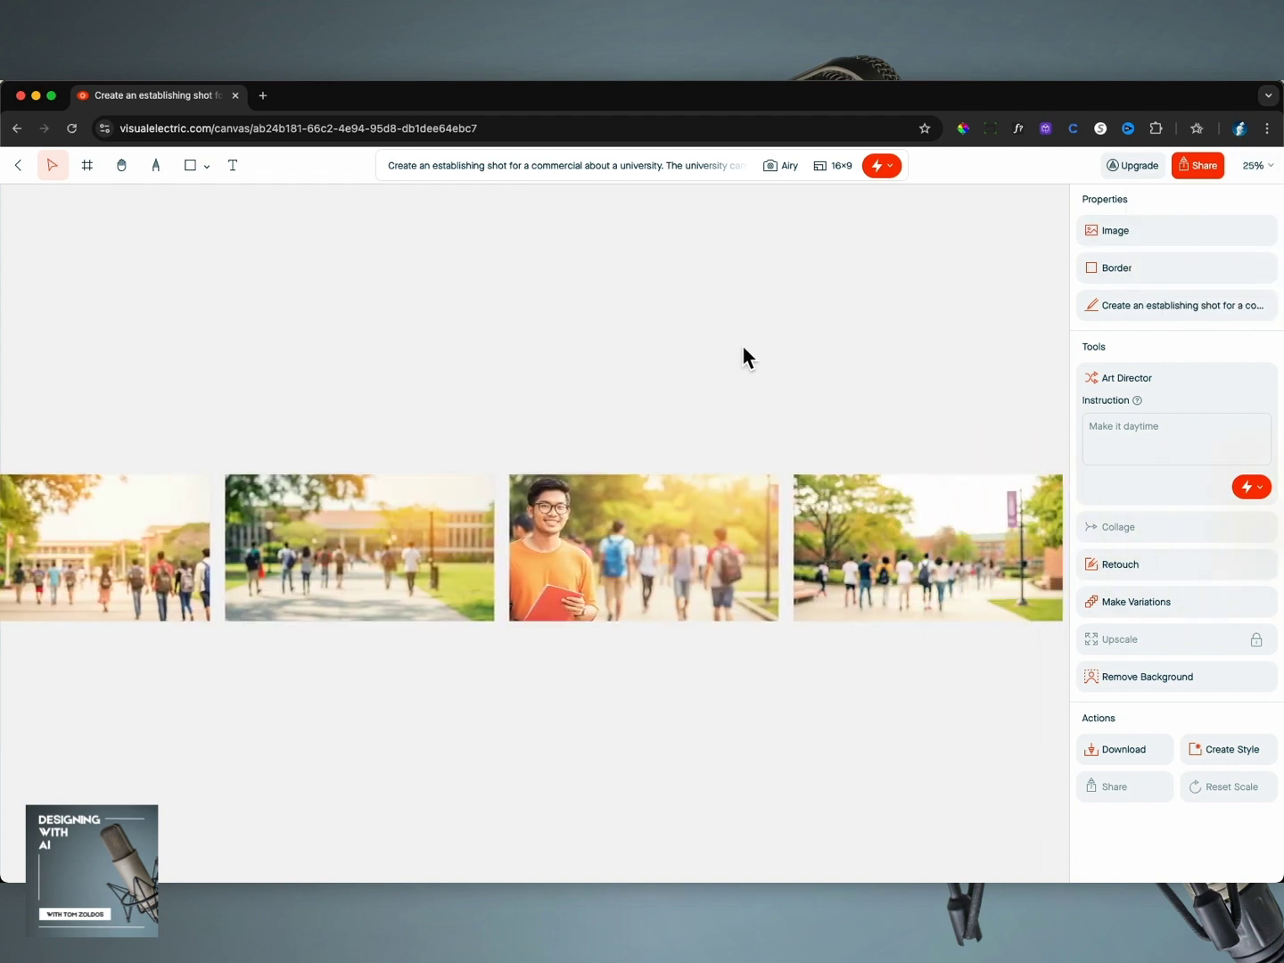
scroll(743, 358, right, 8)
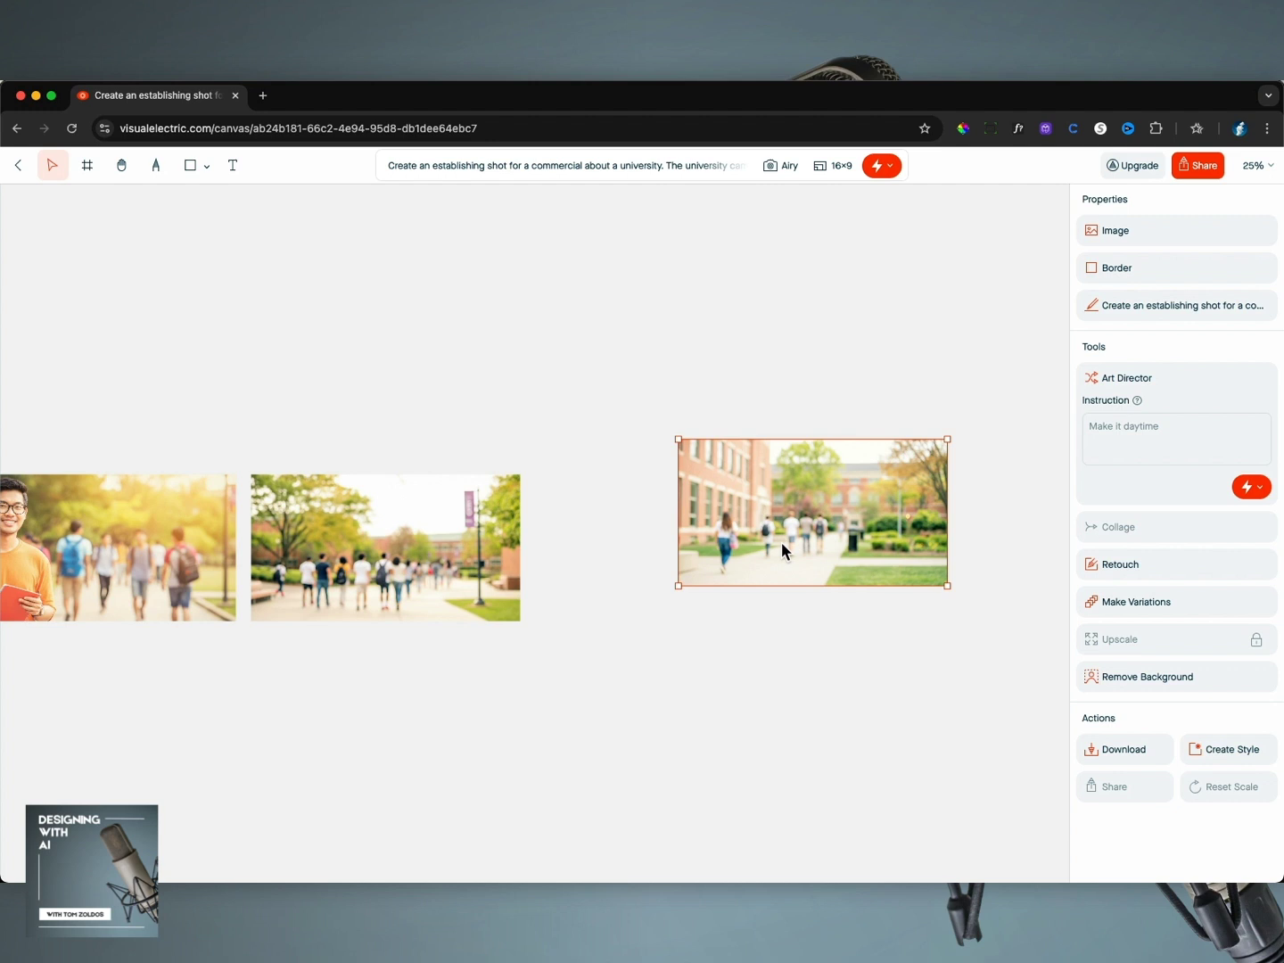
drag(783, 541, 644, 573)
scroll(734, 655, left, 3)
scroll(735, 654, down, 2)
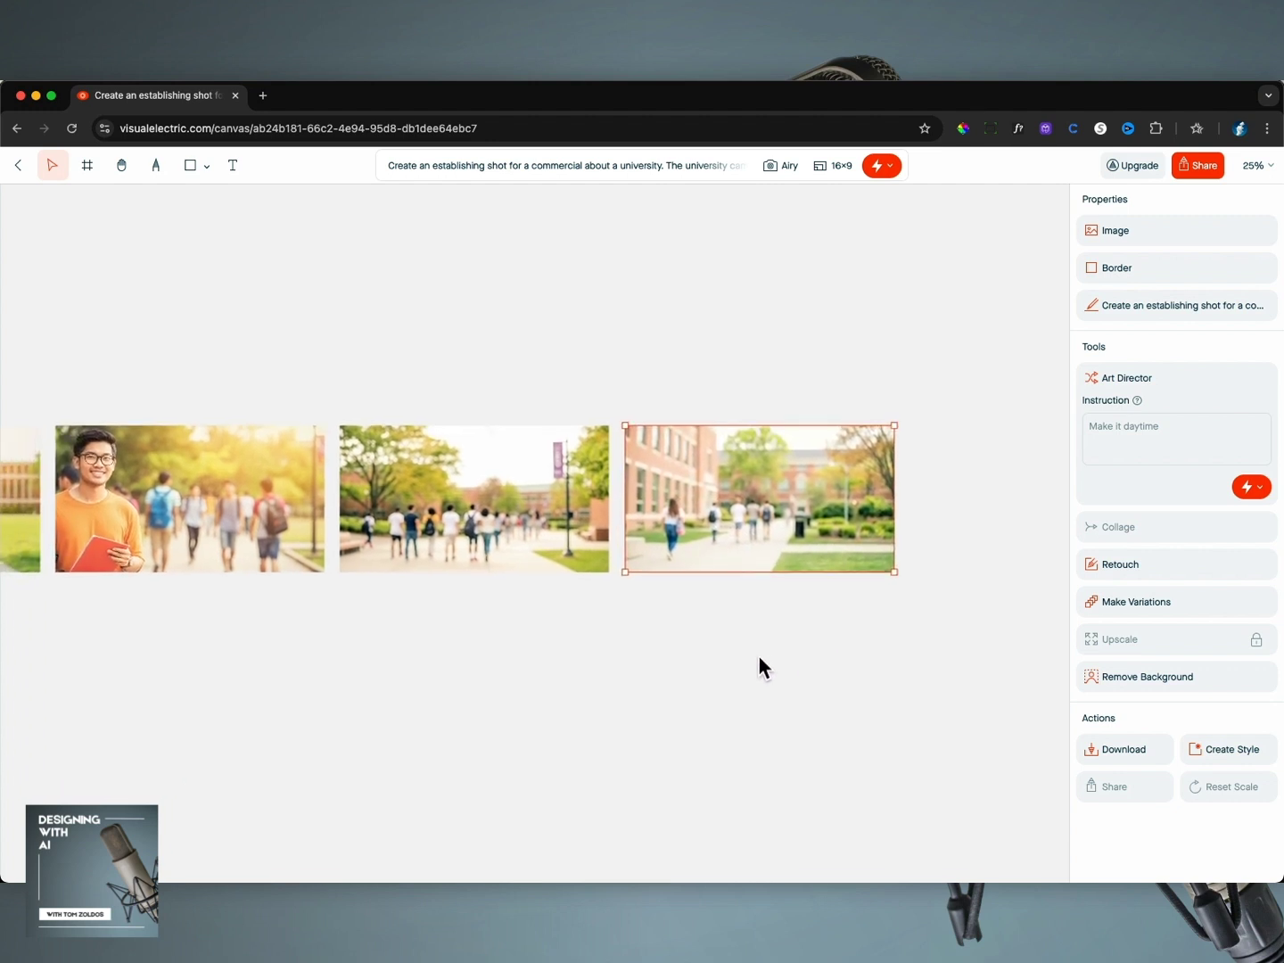
Select the image of the smiling student in the orange t-shirt and examine it up close
scroll(758, 657, left, 10)
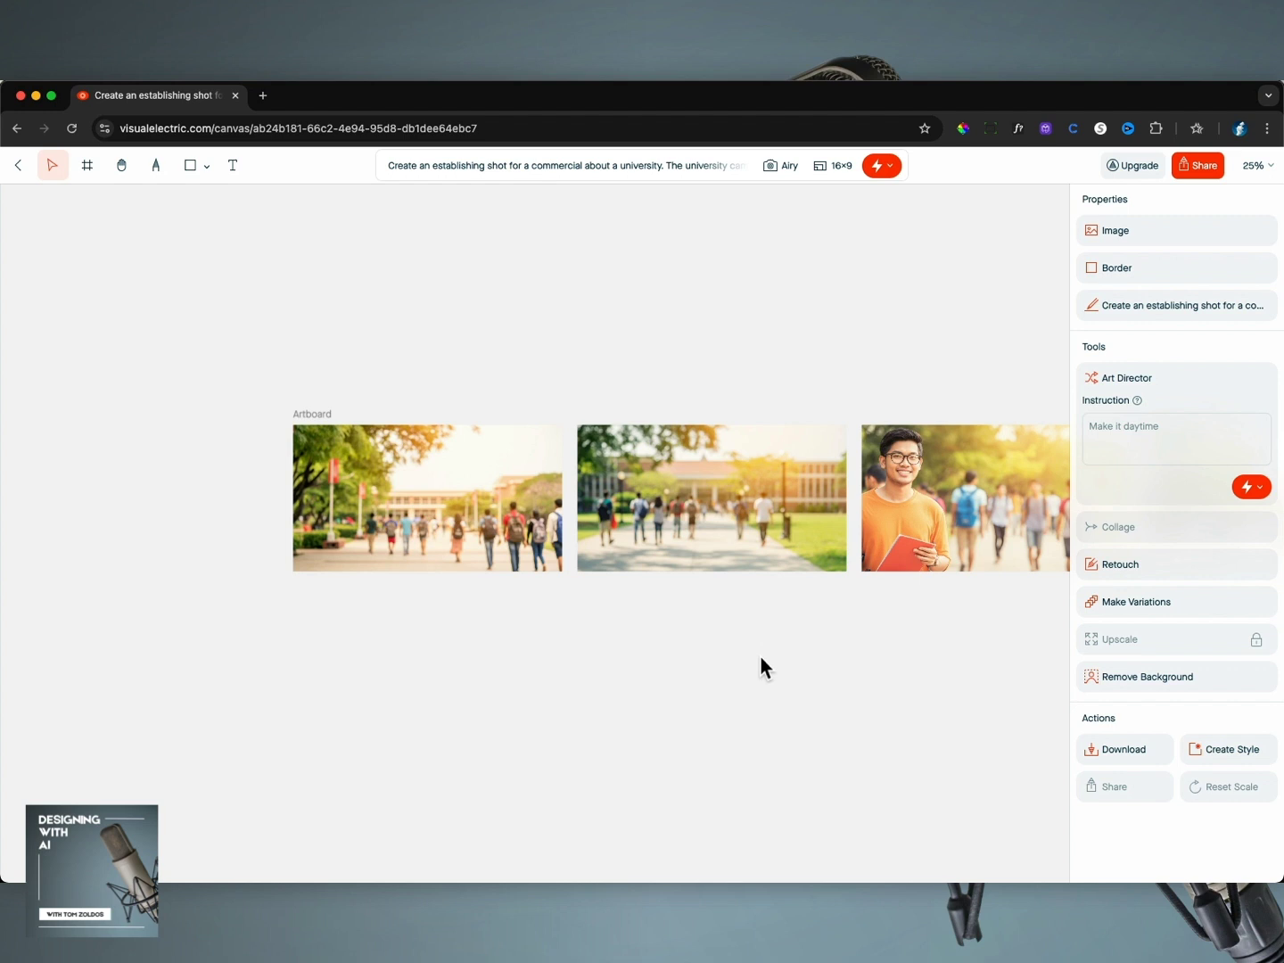
scroll(760, 655, right, 3)
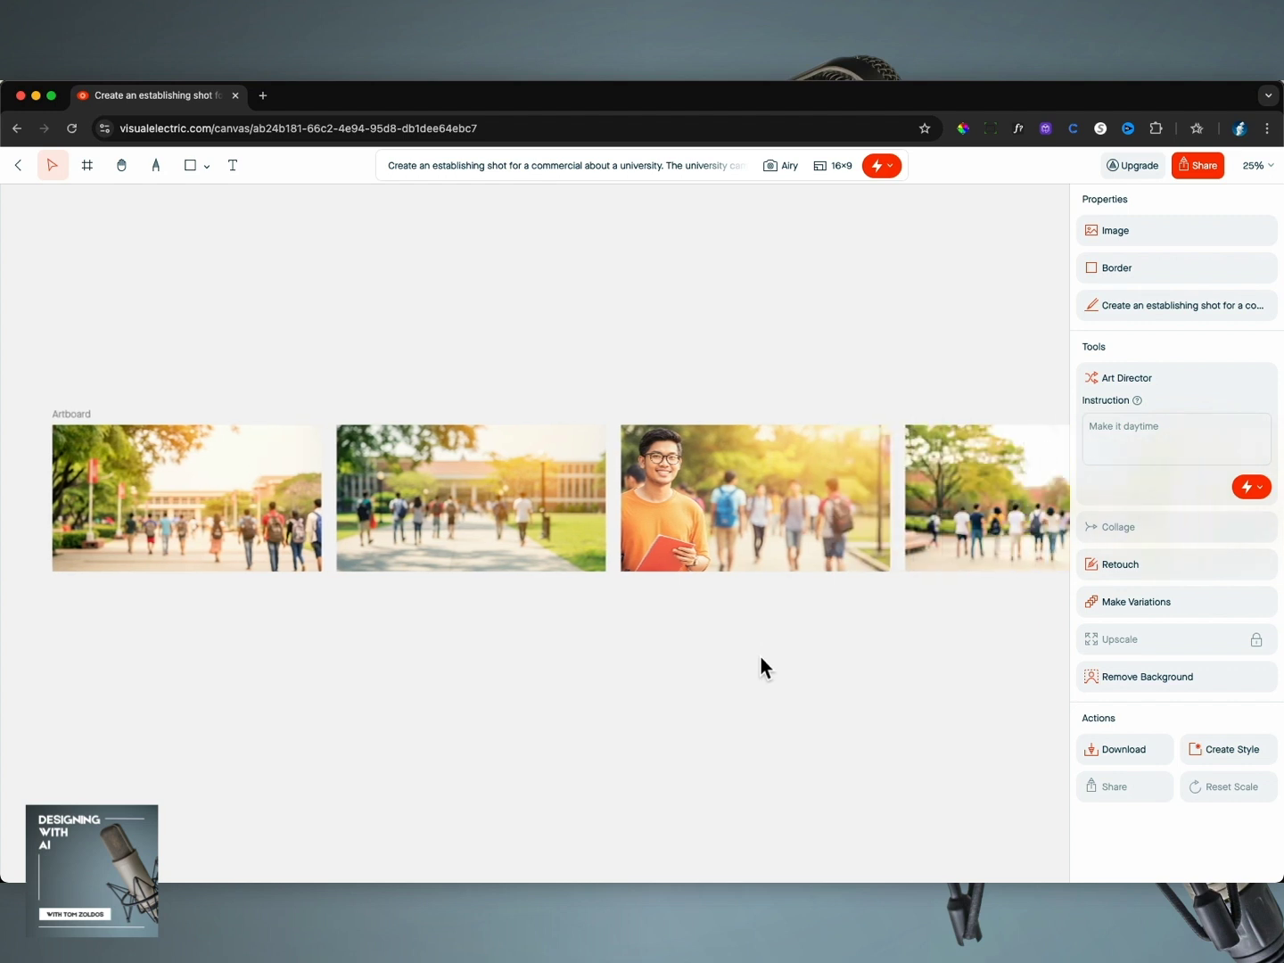
click(770, 501)
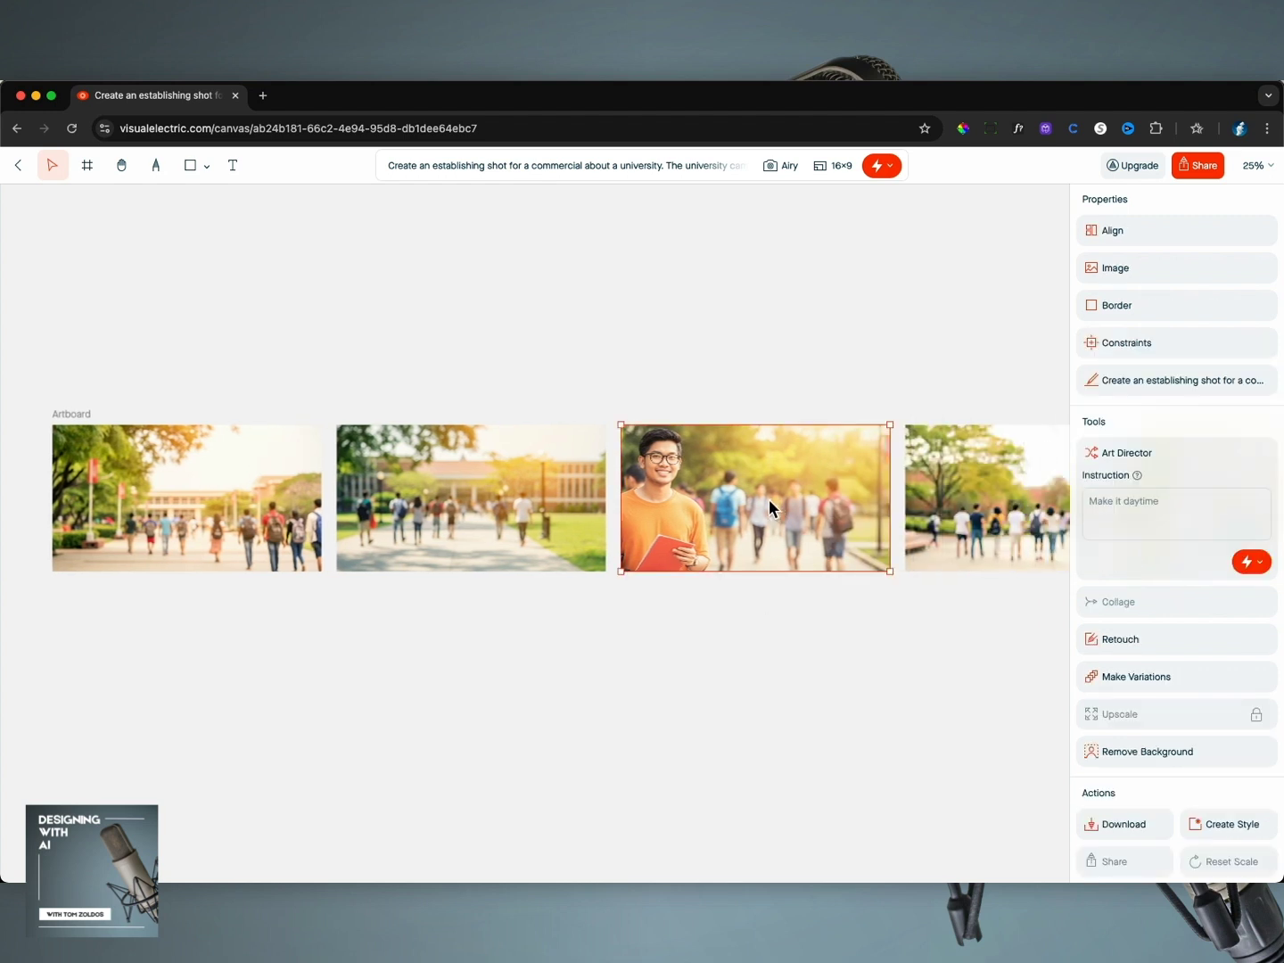
click(1257, 164)
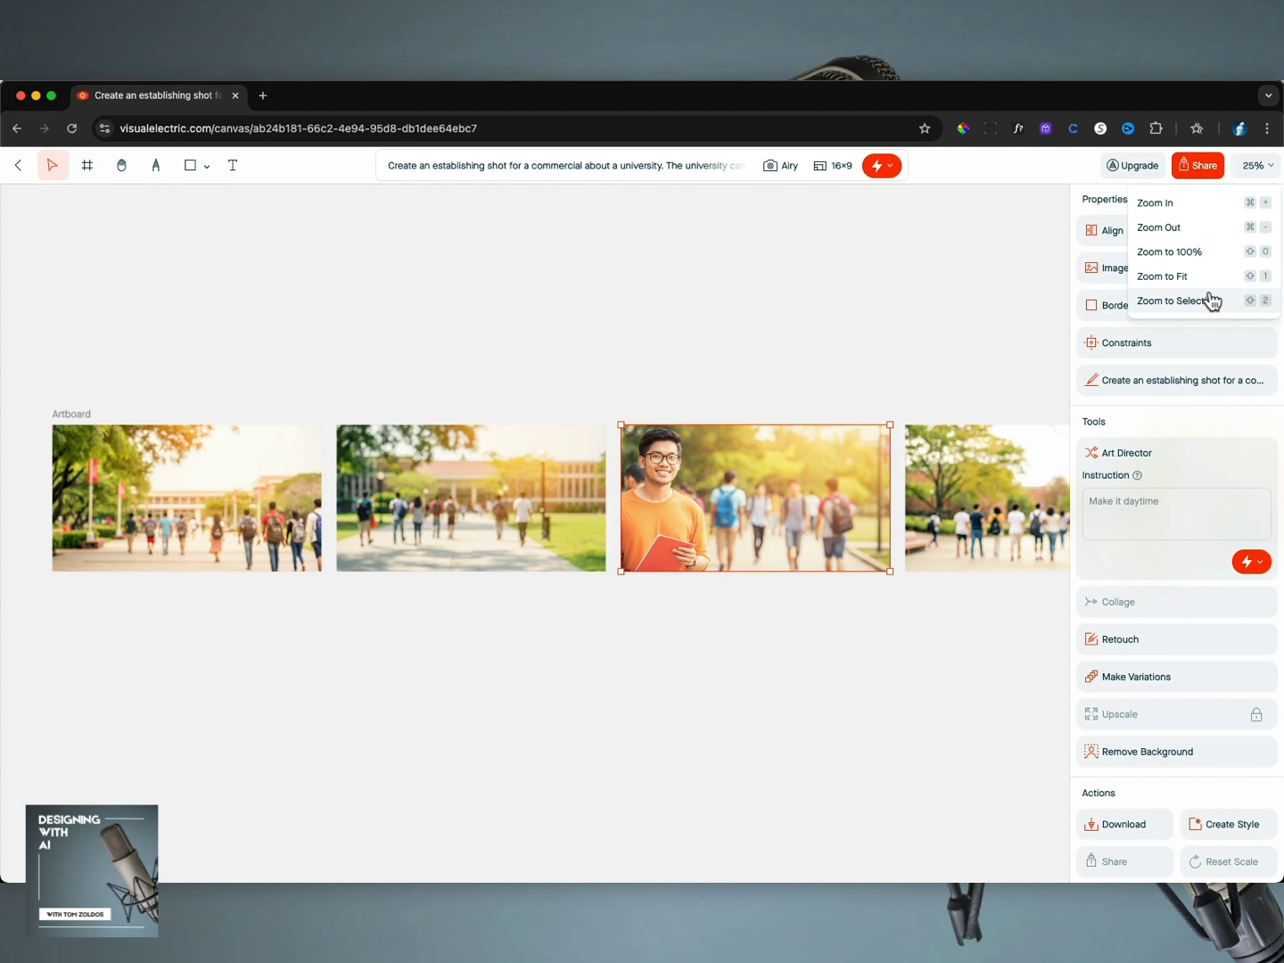
click(1210, 298)
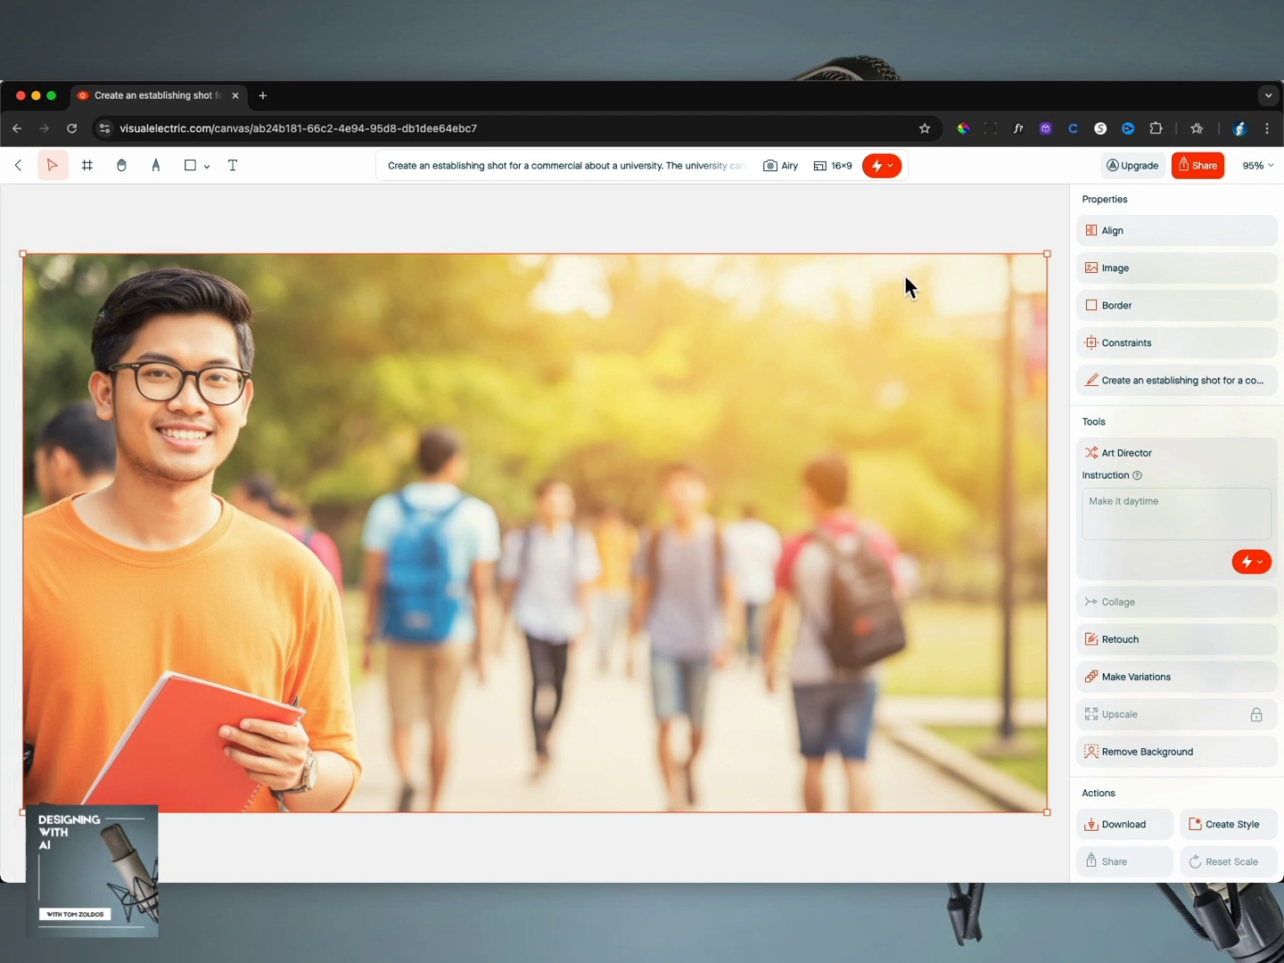
click(1254, 166)
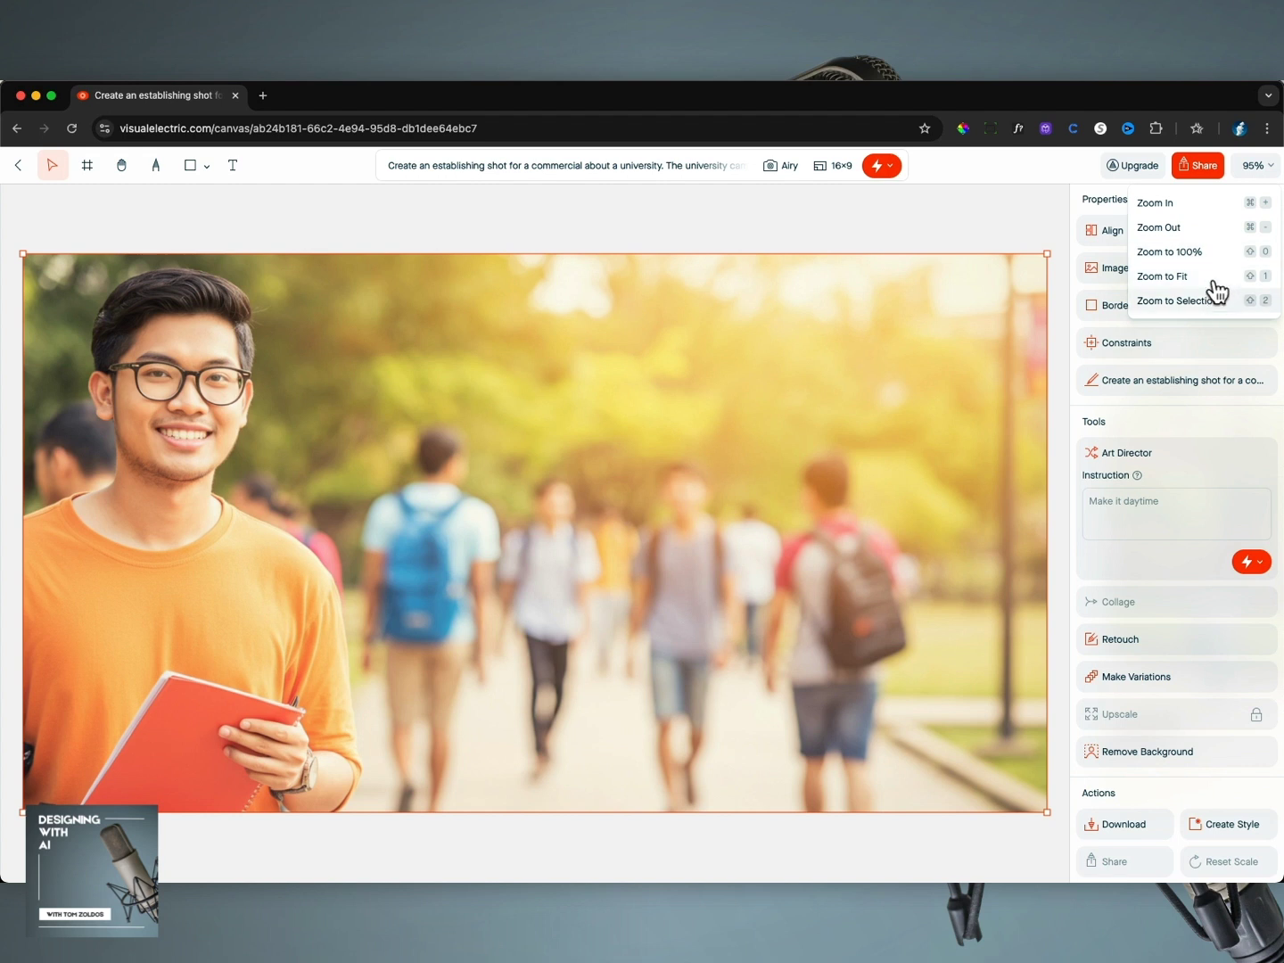
click(1197, 235)
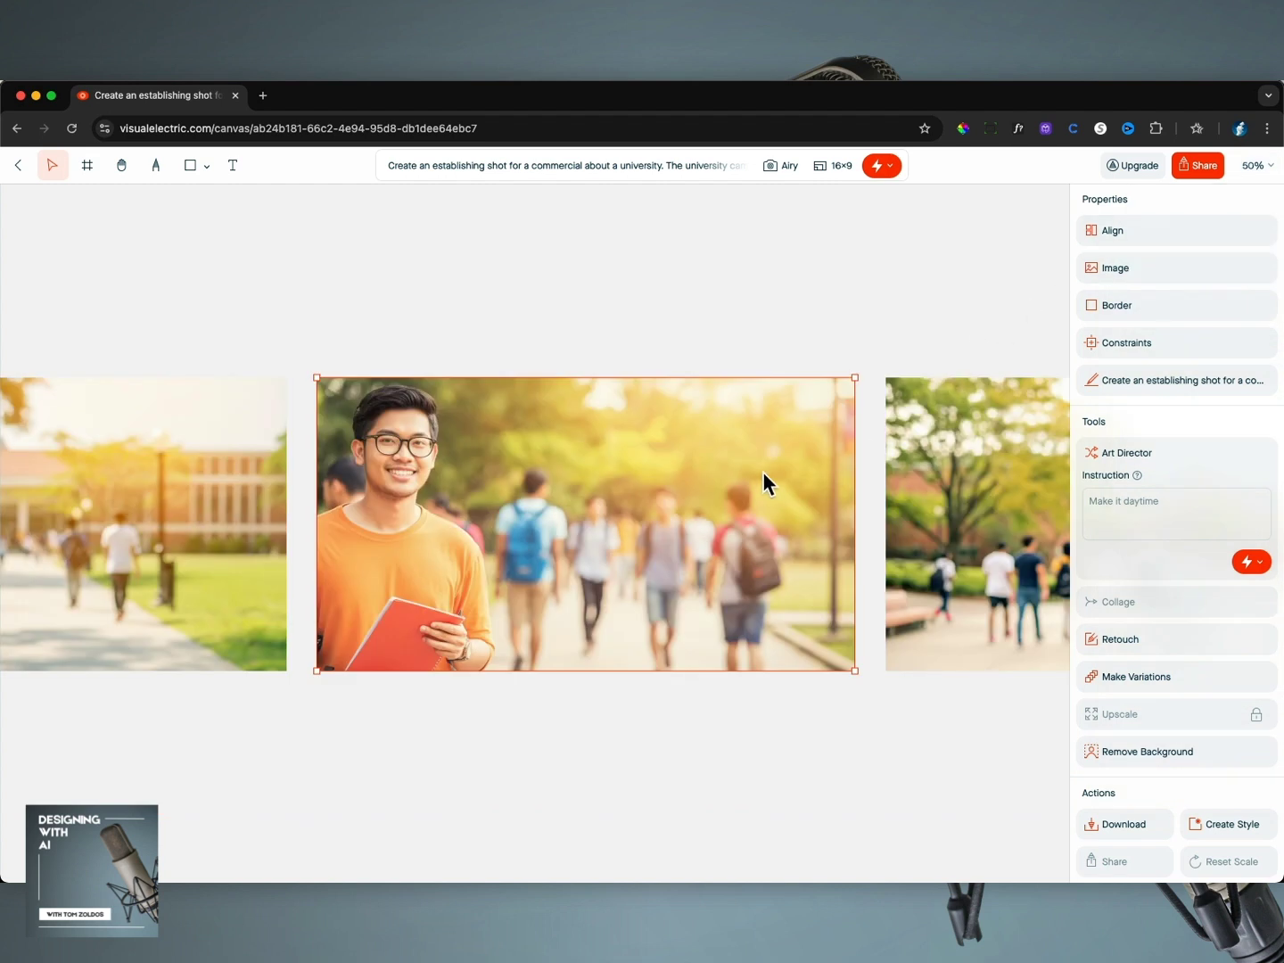
Open Make Variations for the smiling student image, set Creativity to 10% and choose the purple color palette
click(1155, 682)
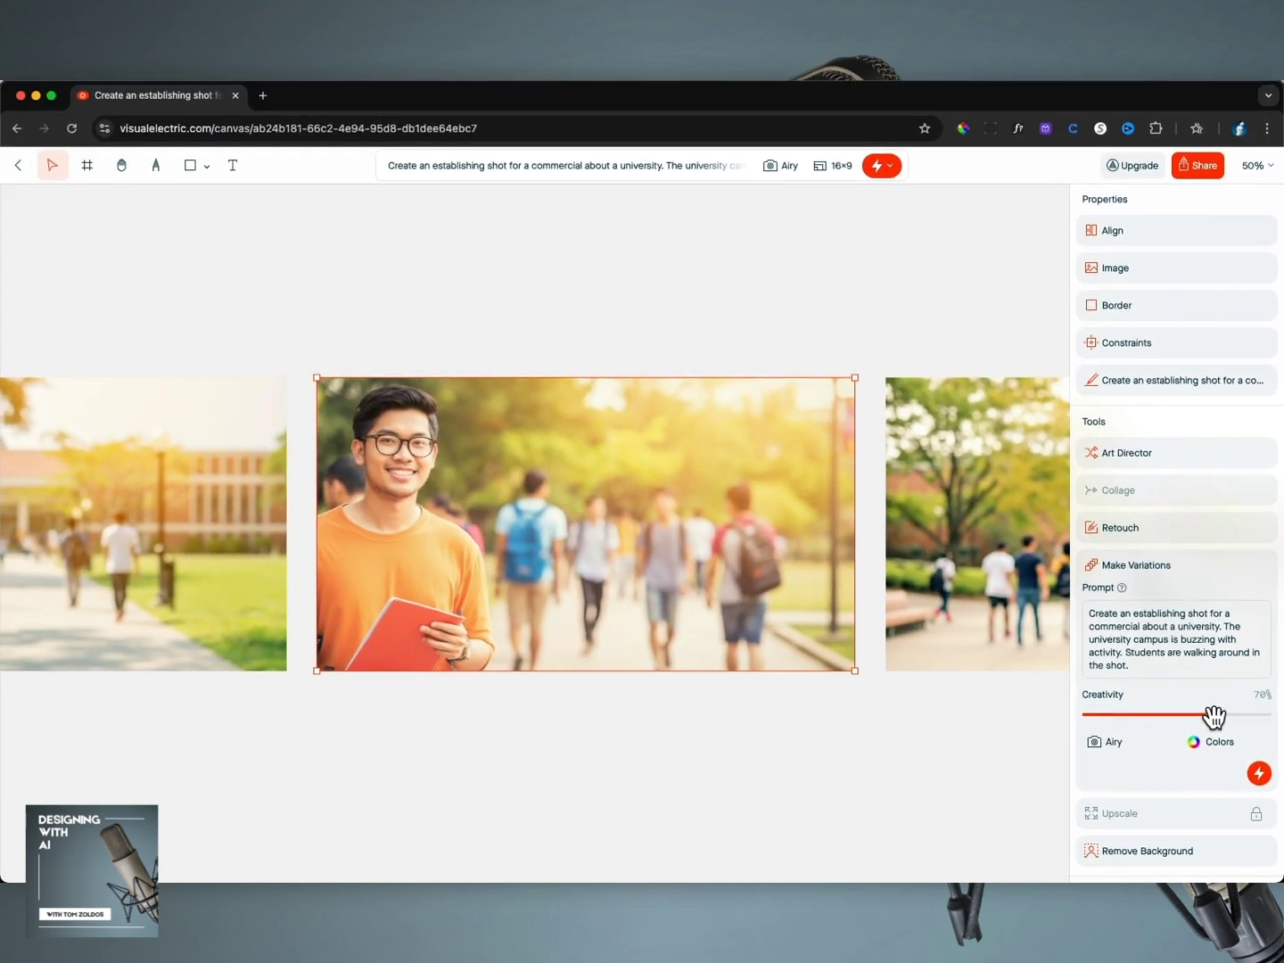
drag(1216, 714, 1254, 717)
click(1100, 715)
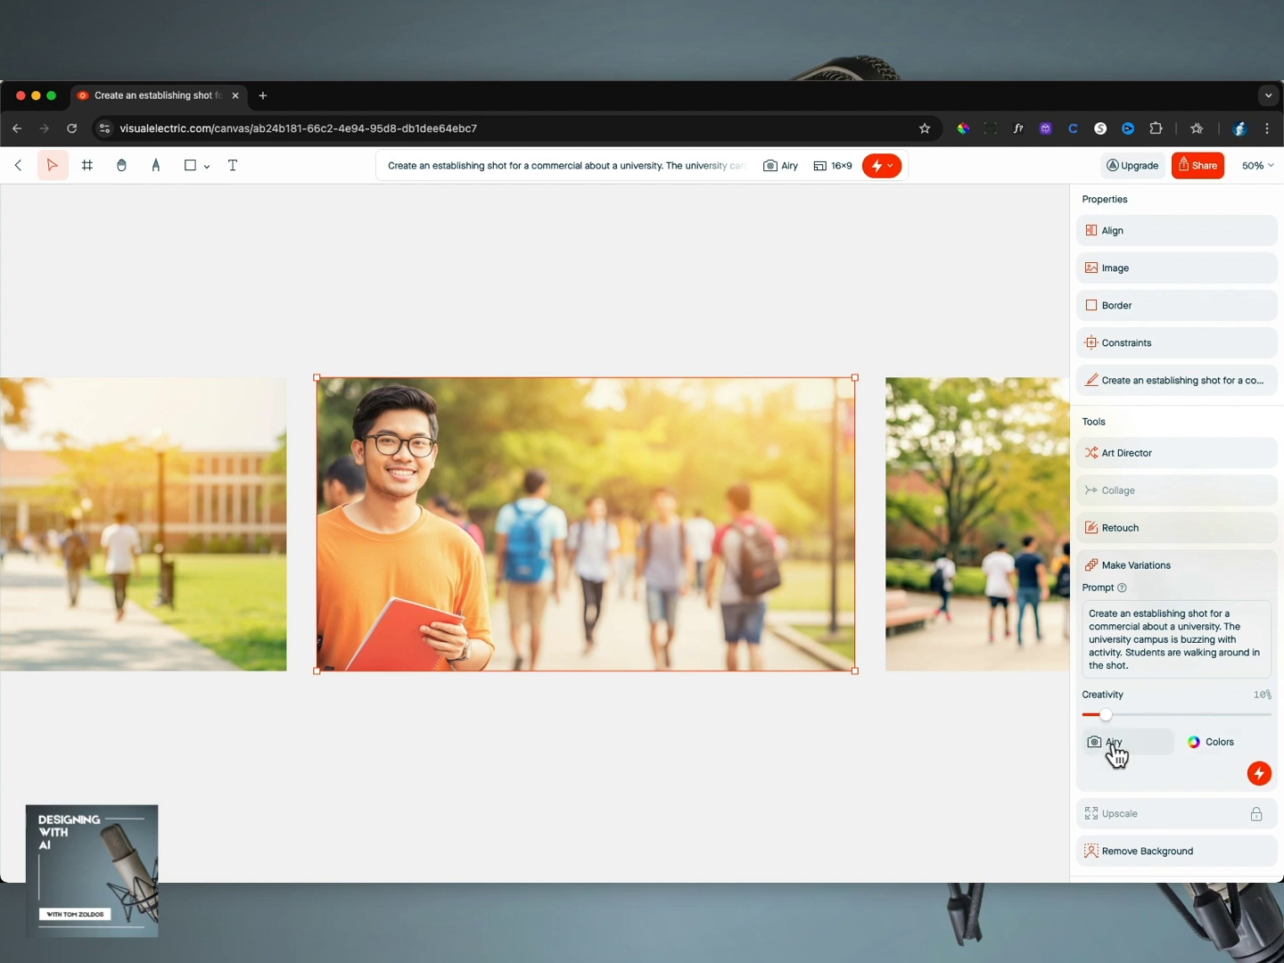
click(1208, 760)
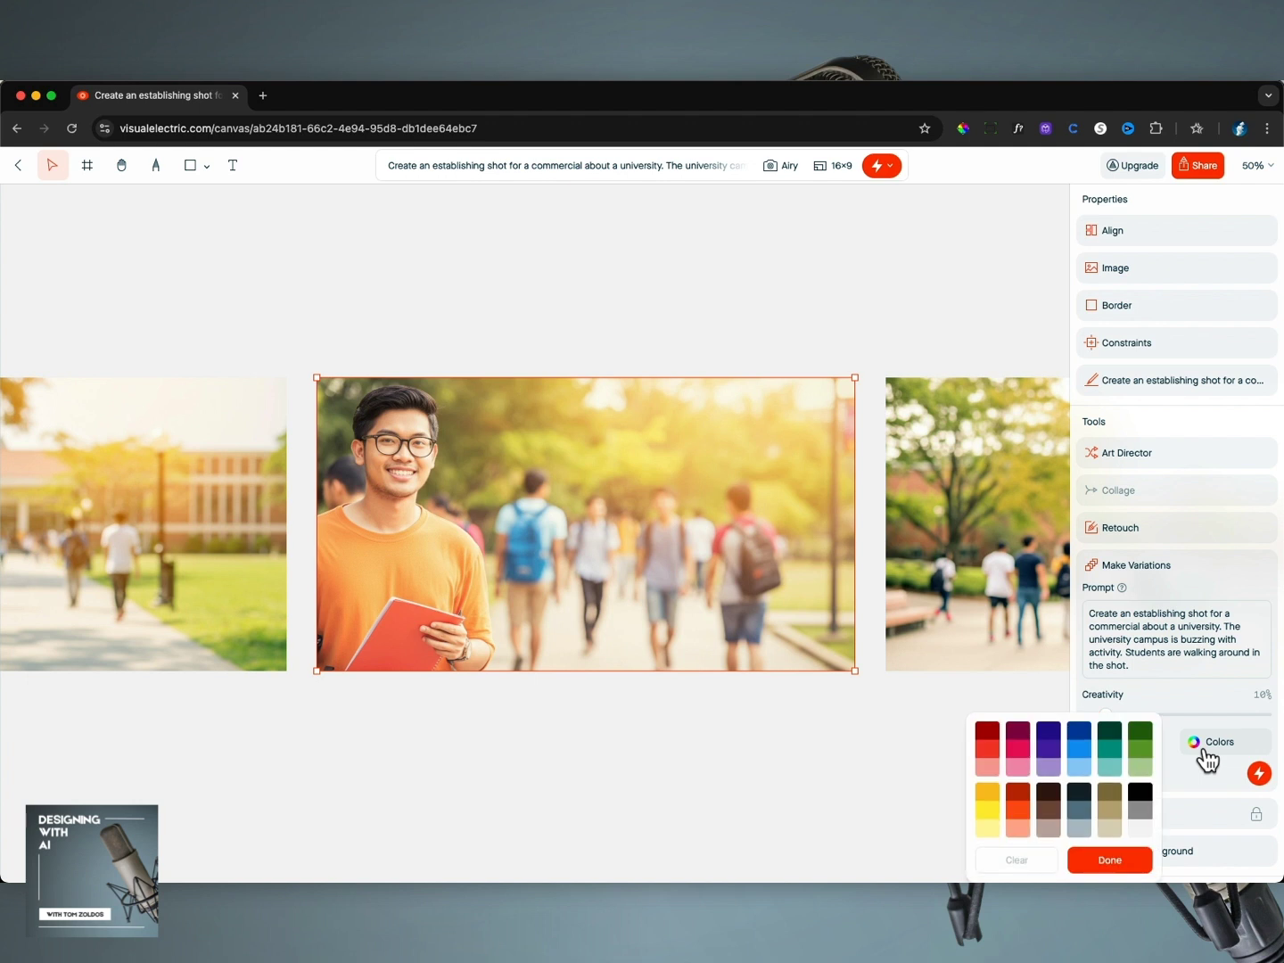
click(1049, 751)
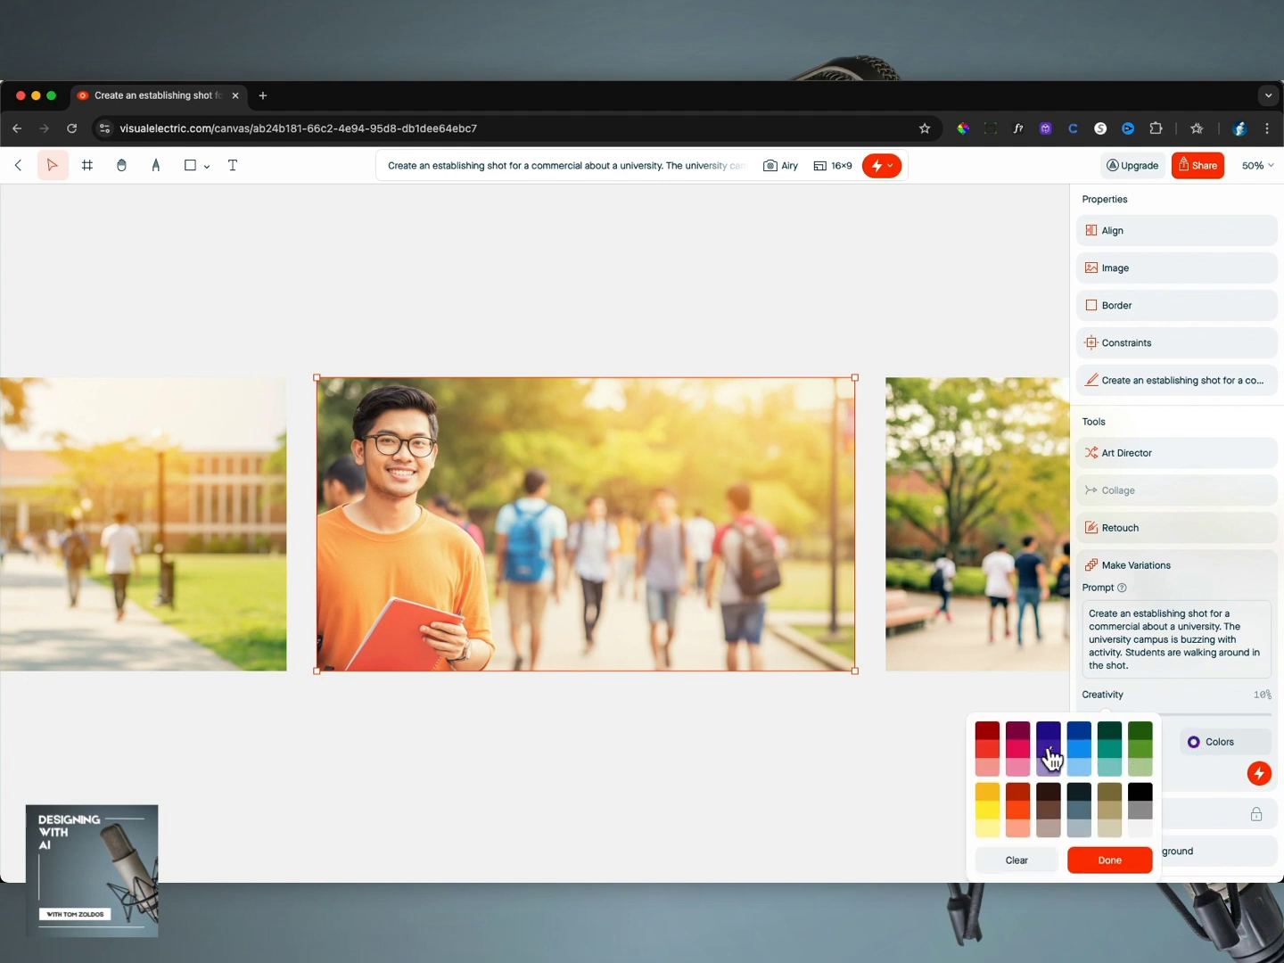
click(1199, 699)
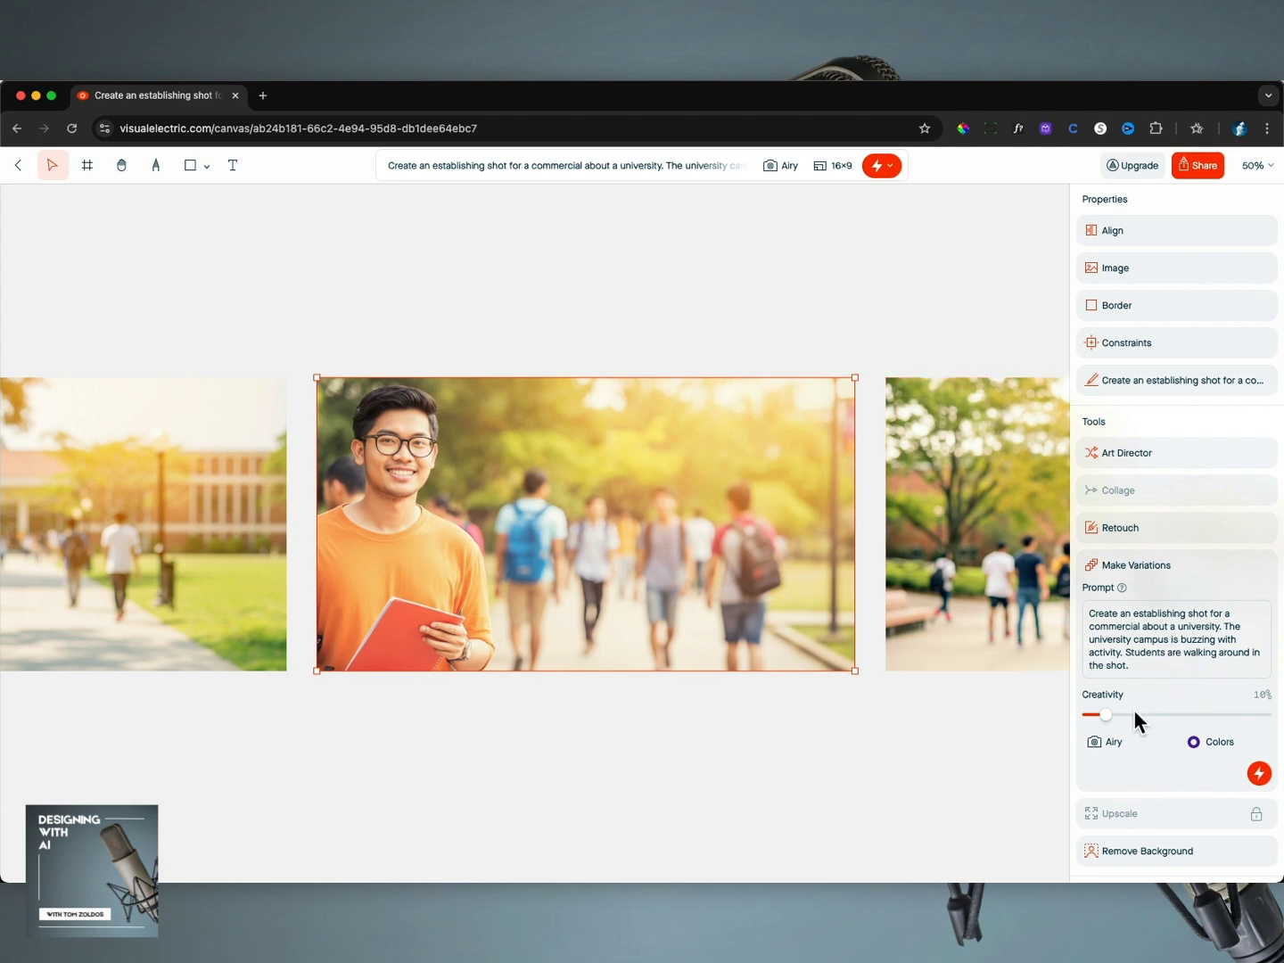
Keep Creativity at 10% and generate variations of the smiling student image
scroll(1098, 714, down, 1)
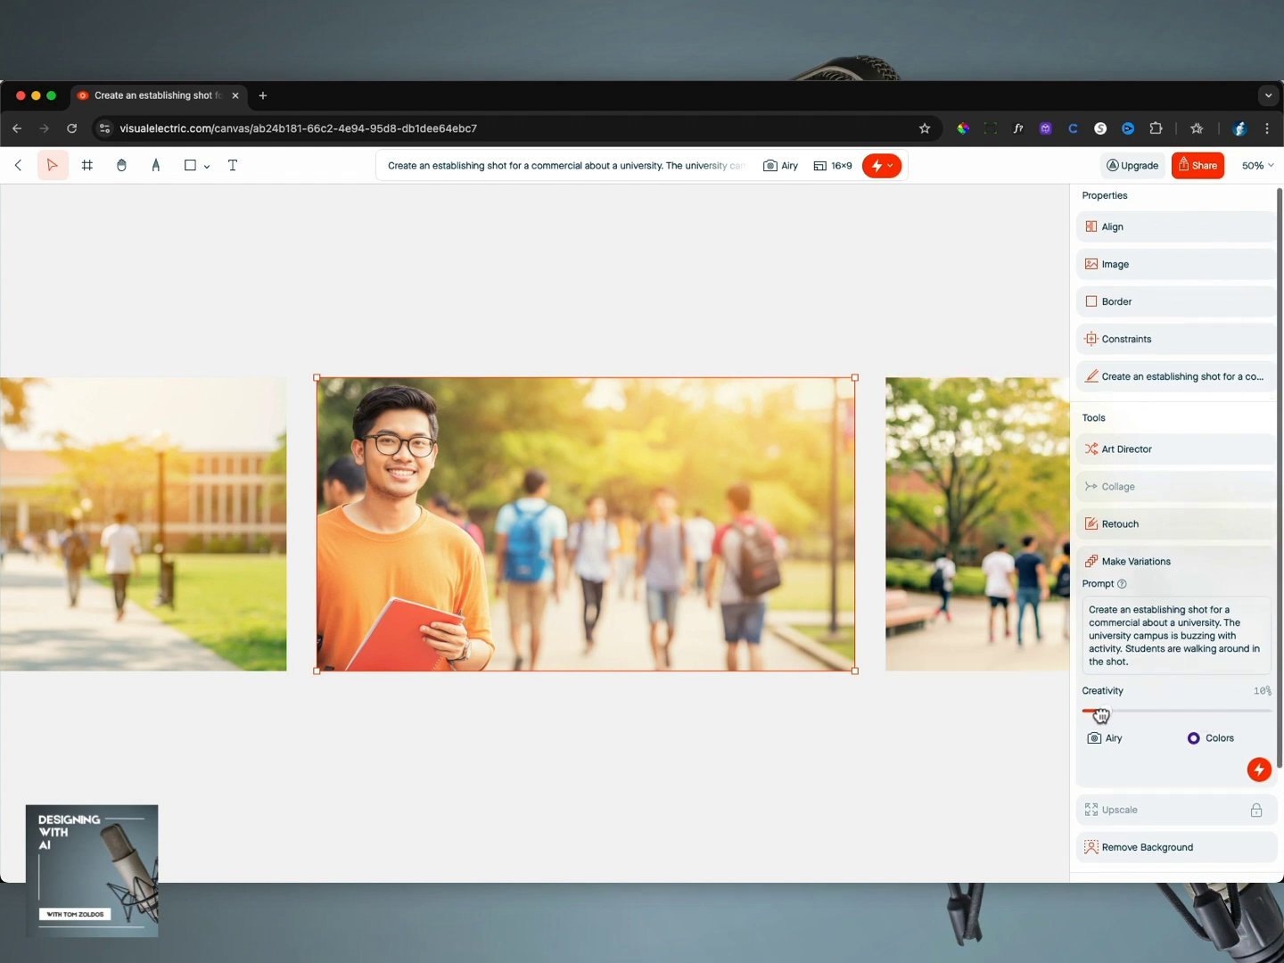
scroll(1099, 714, up, 1)
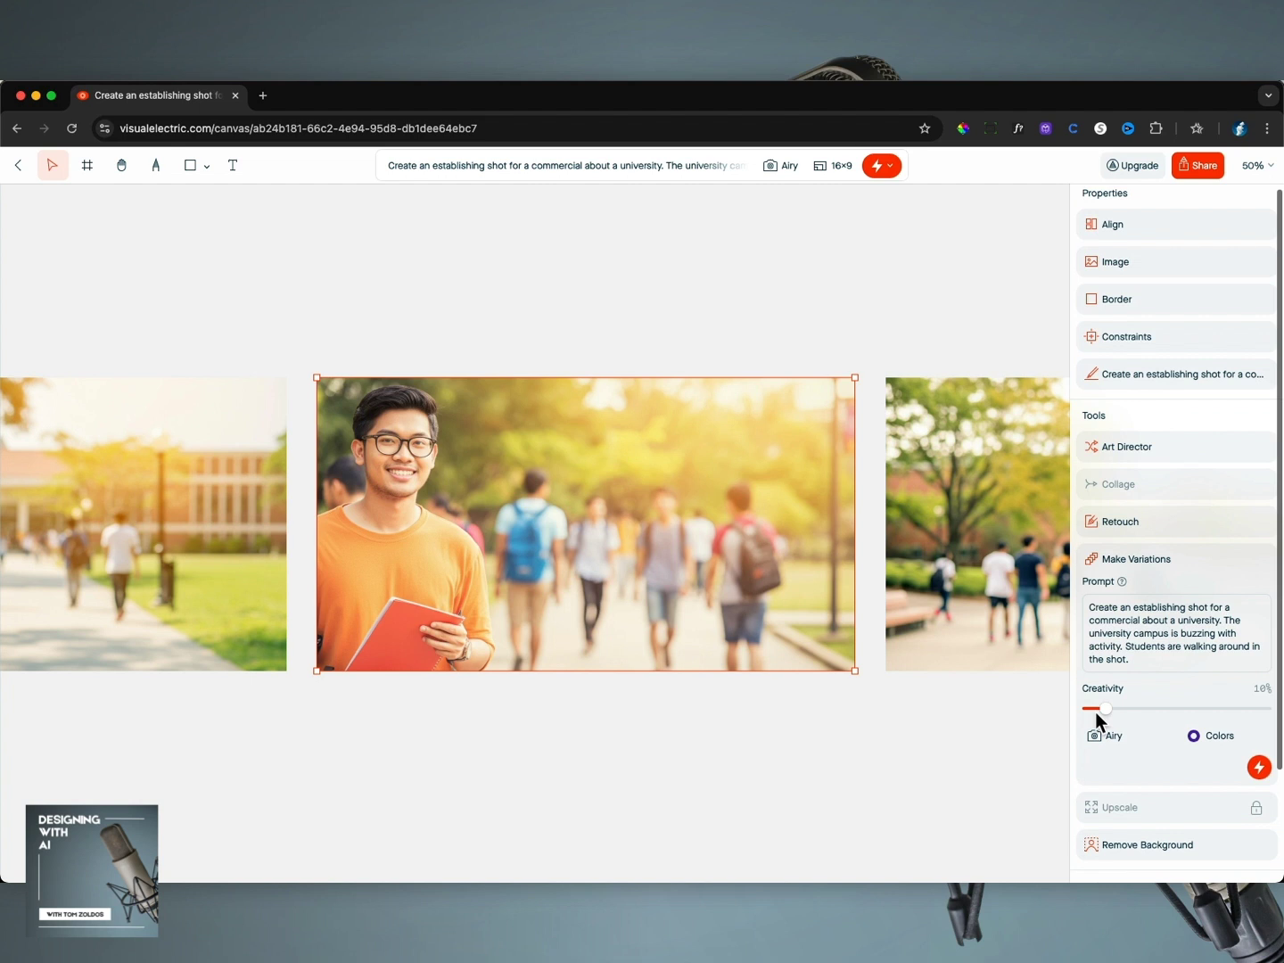
scroll(1097, 709, down, 1)
mouse_move(1102, 713)
mouse_down()
mouse_move(1088, 712)
mouse_move(1106, 710)
mouse_up()
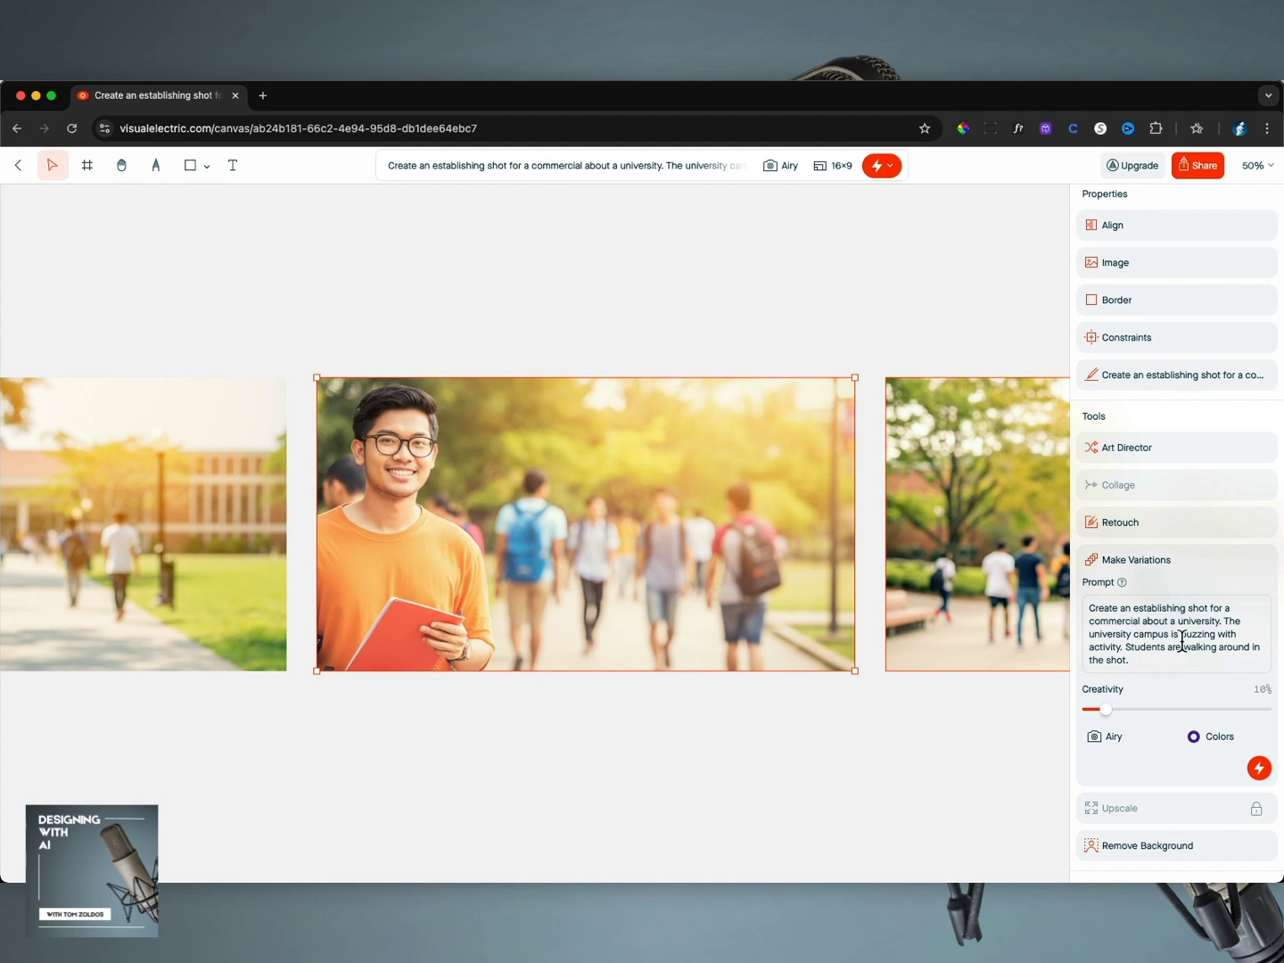
click(1257, 768)
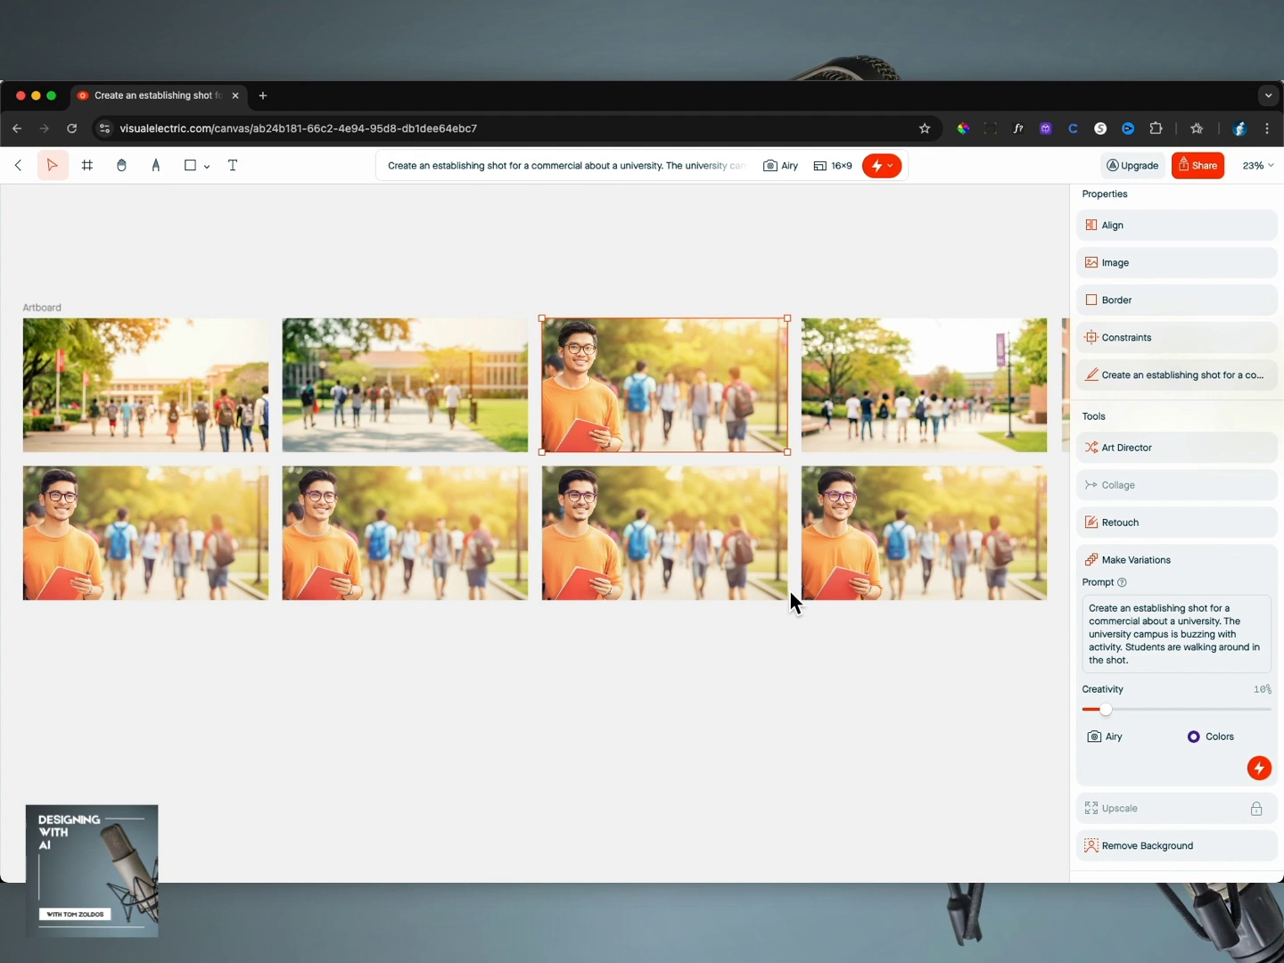
Examine the generated student variations up close, comparing them with each other, and select the second variation
click(863, 574)
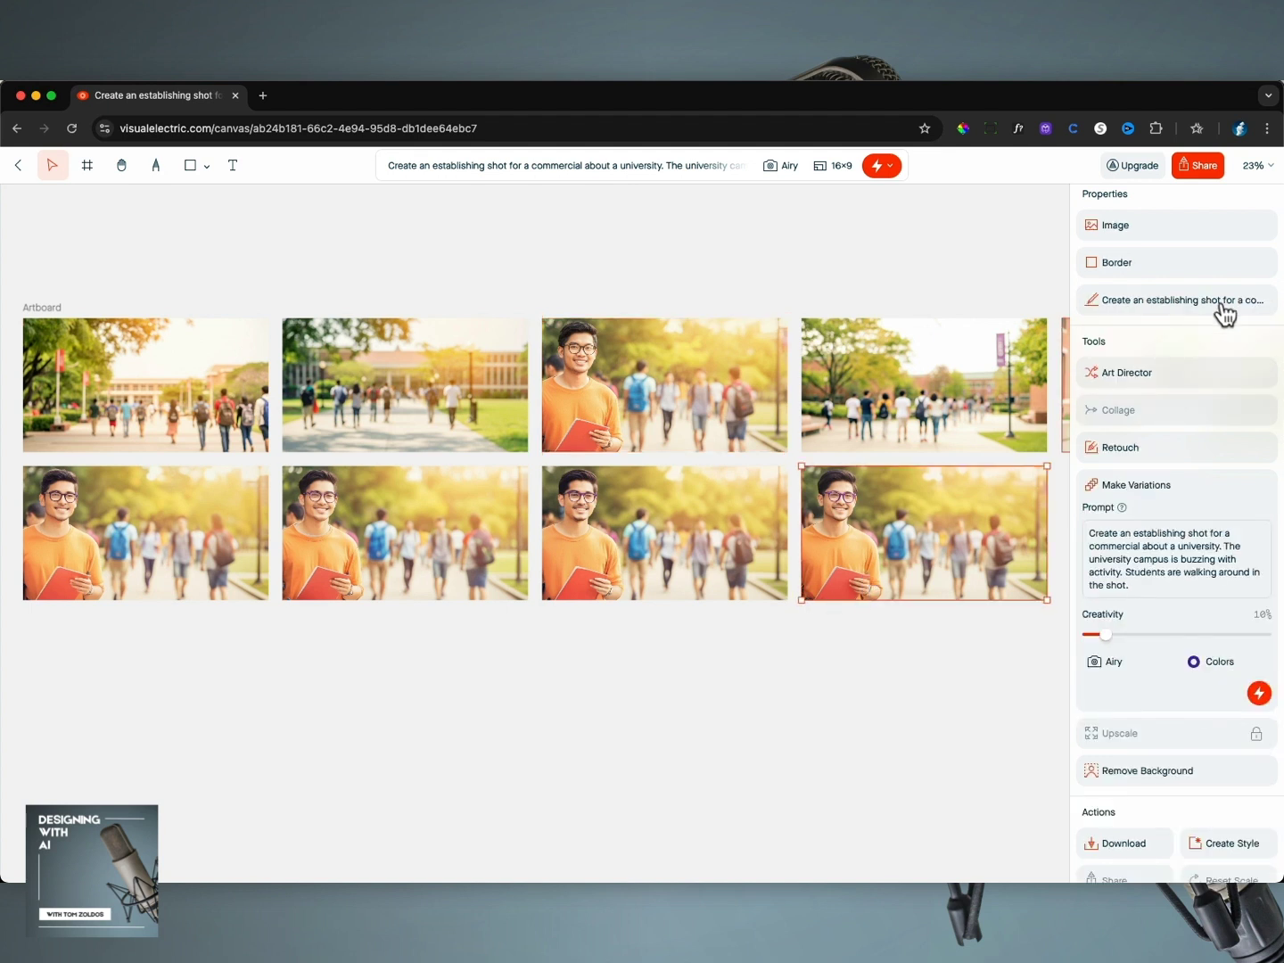
click(1270, 175)
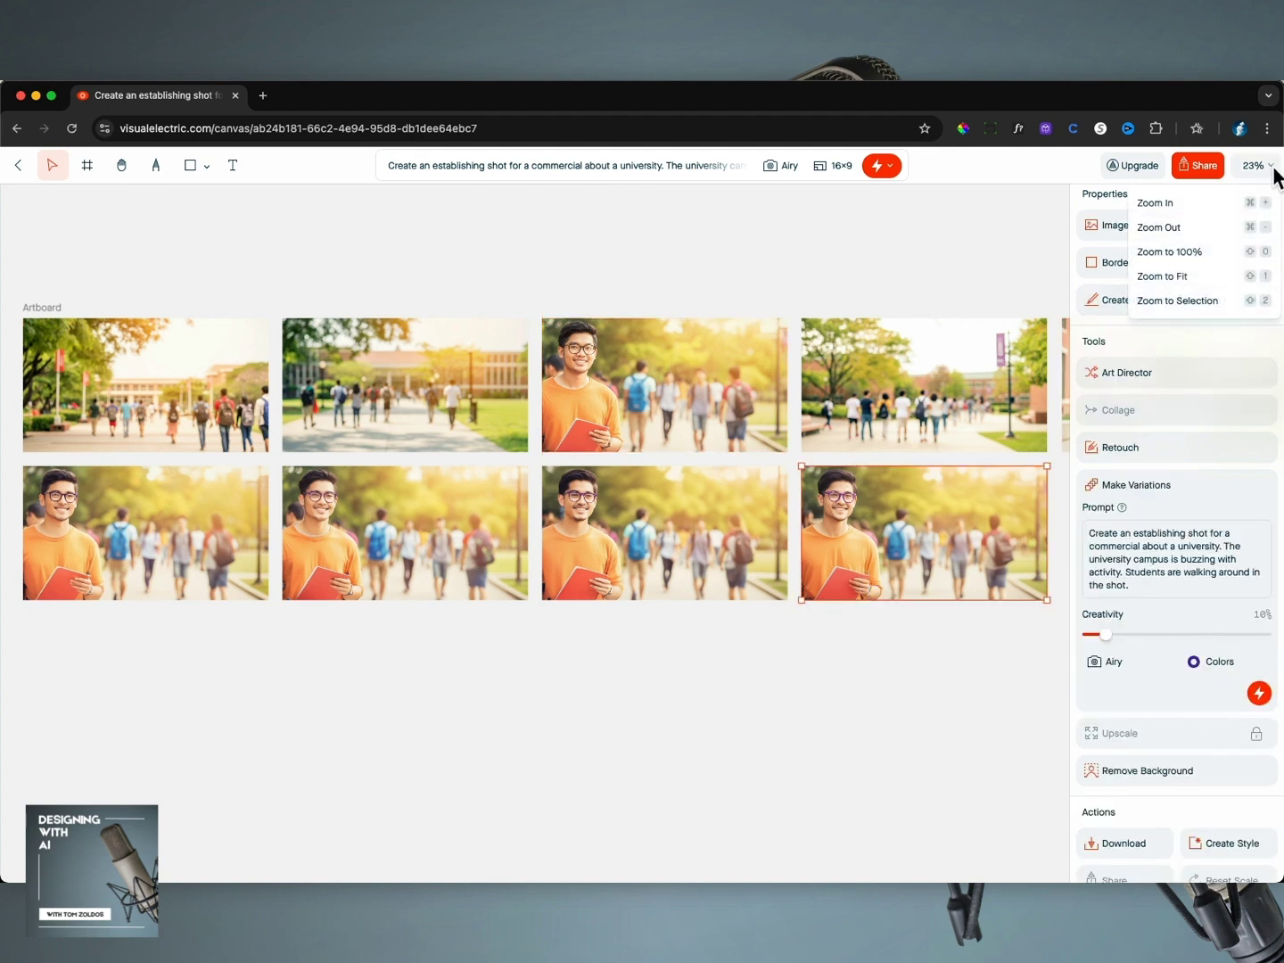
click(1217, 306)
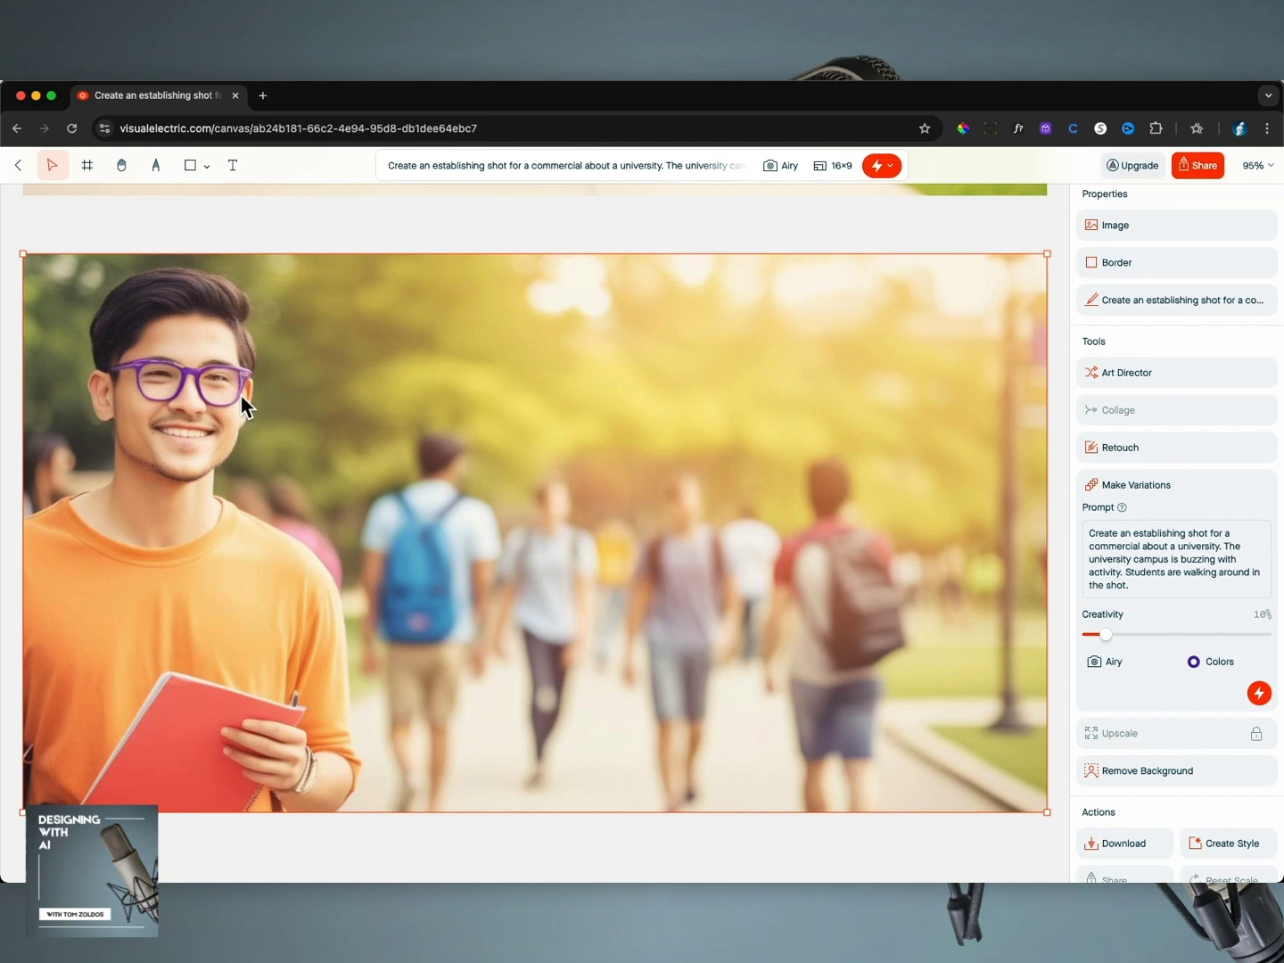
scroll(240, 395, left, 15)
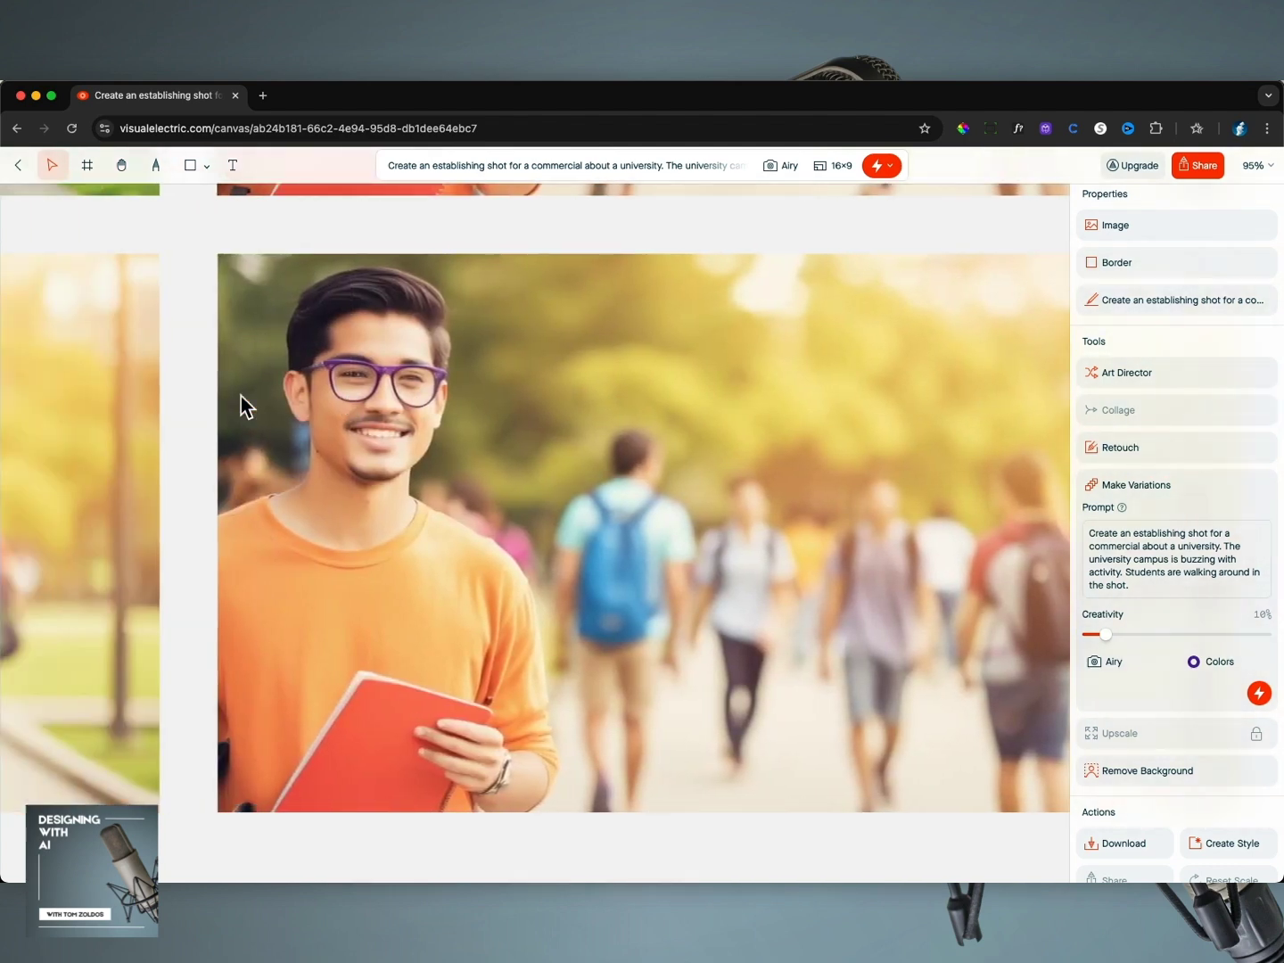
scroll(241, 396, left, 15)
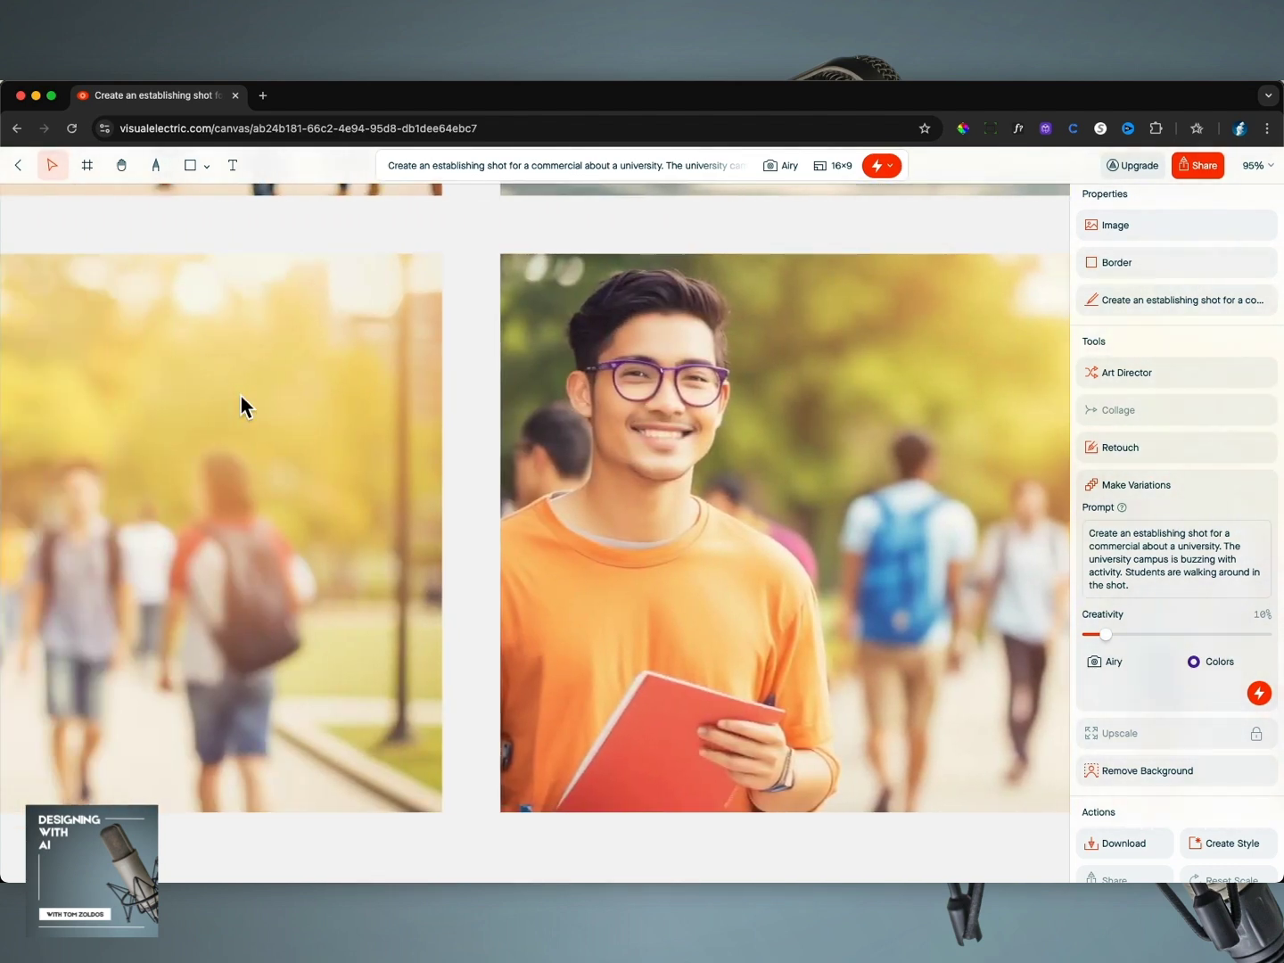
scroll(240, 394, left, 3)
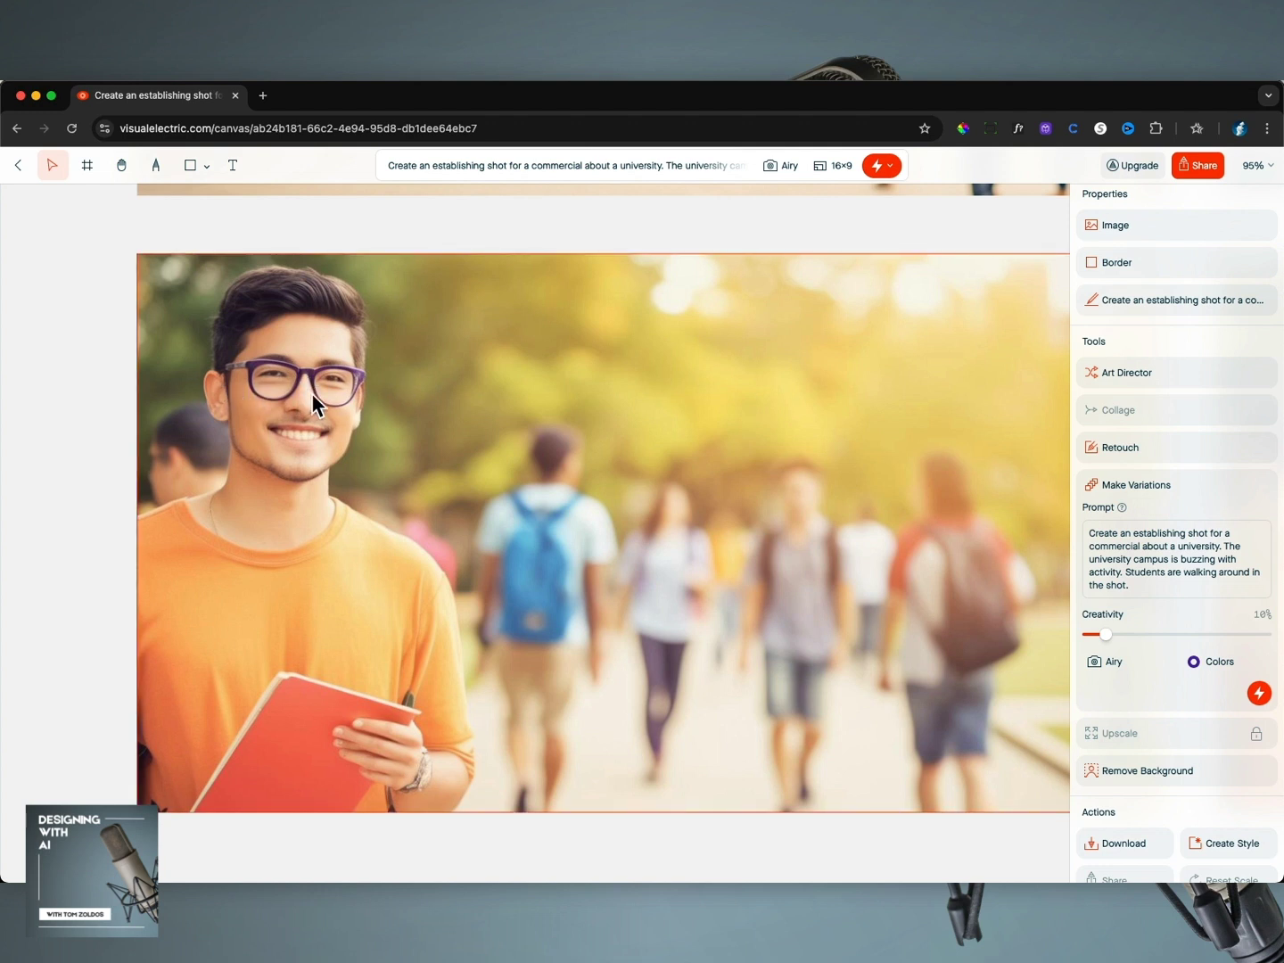
scroll(312, 393, right, 20)
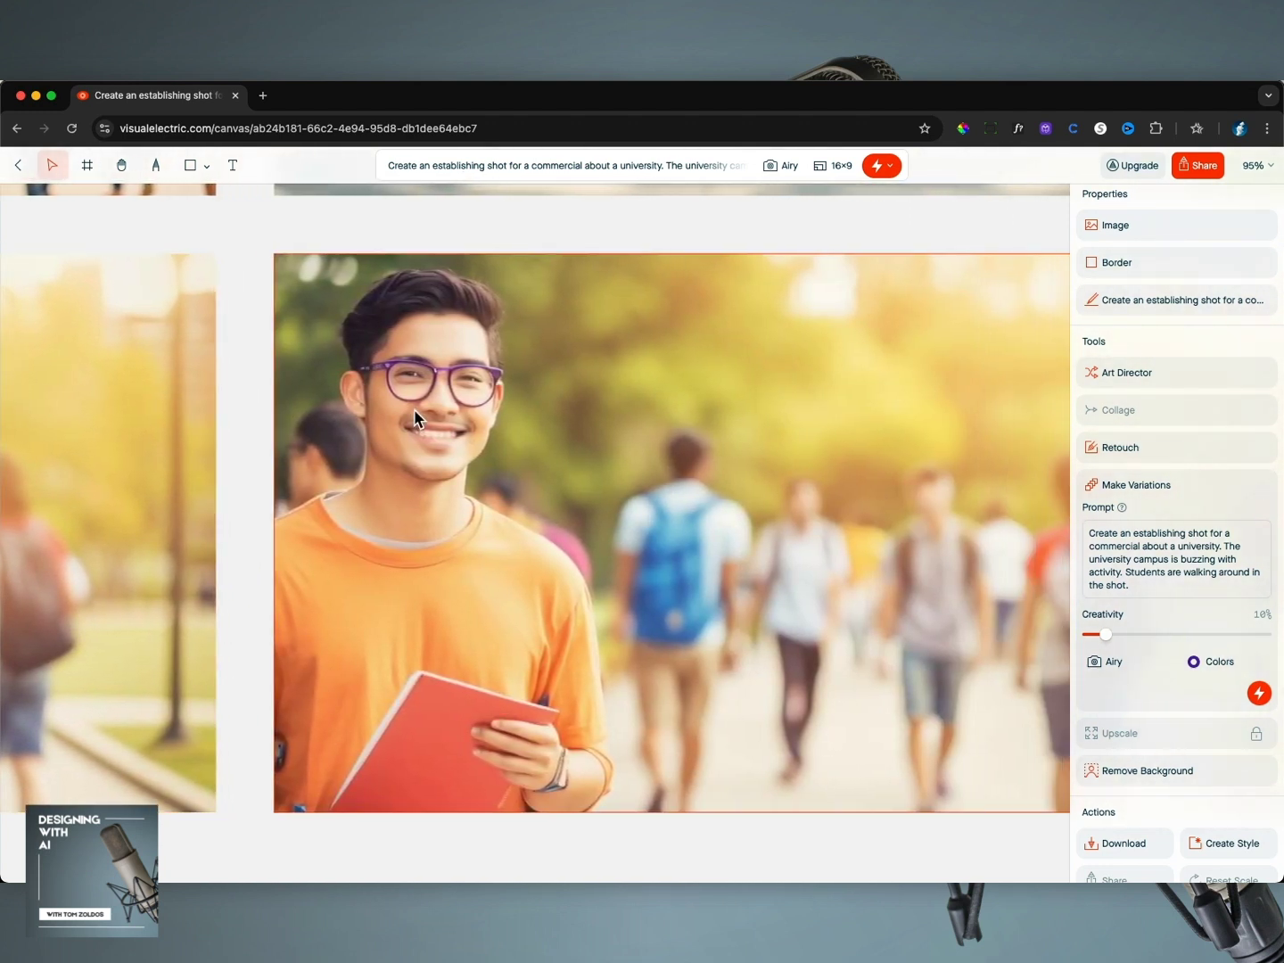
click(414, 409)
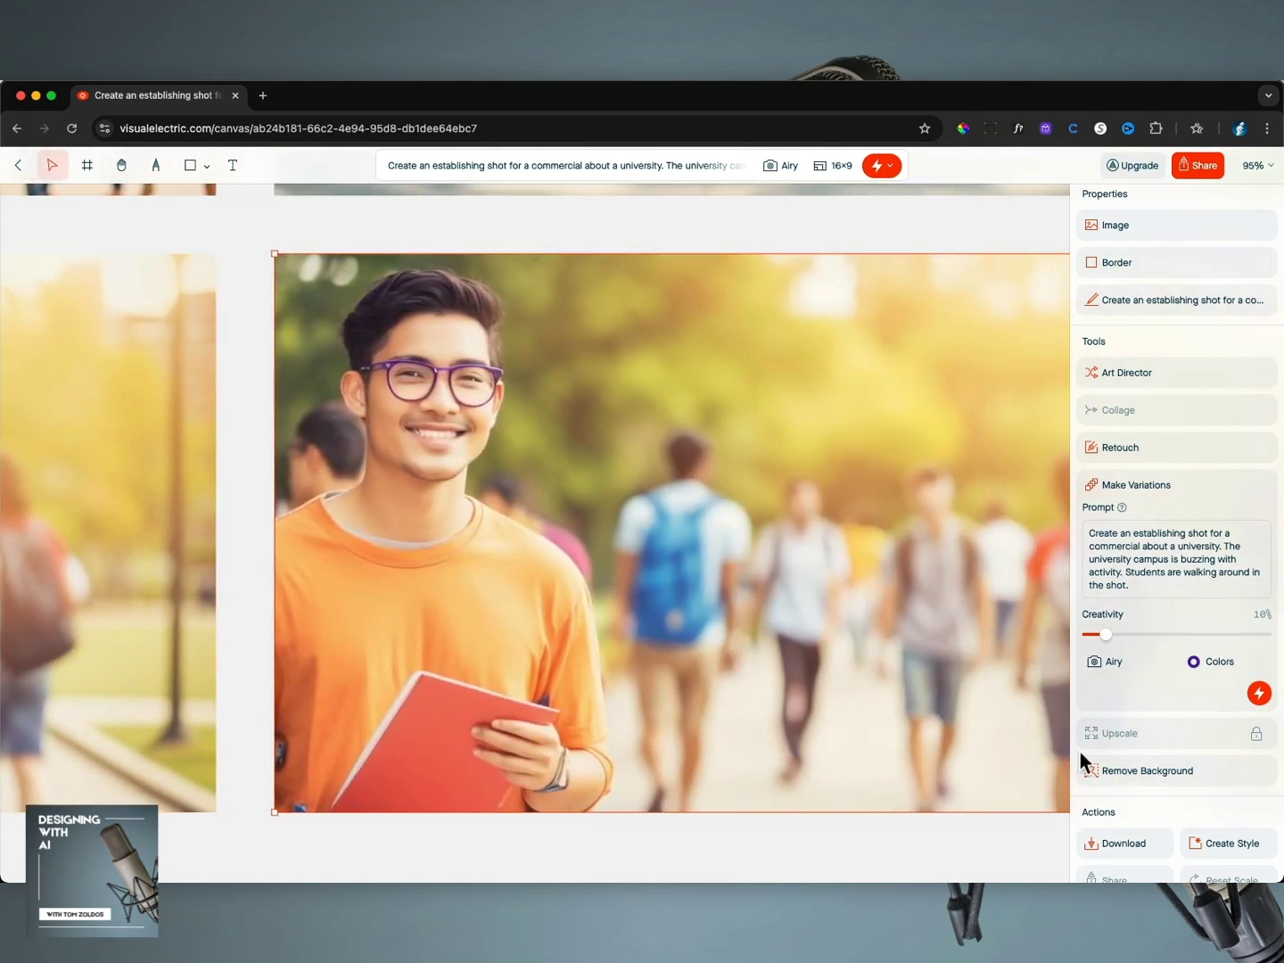
key(super+a)
click(1162, 587)
click(1157, 493)
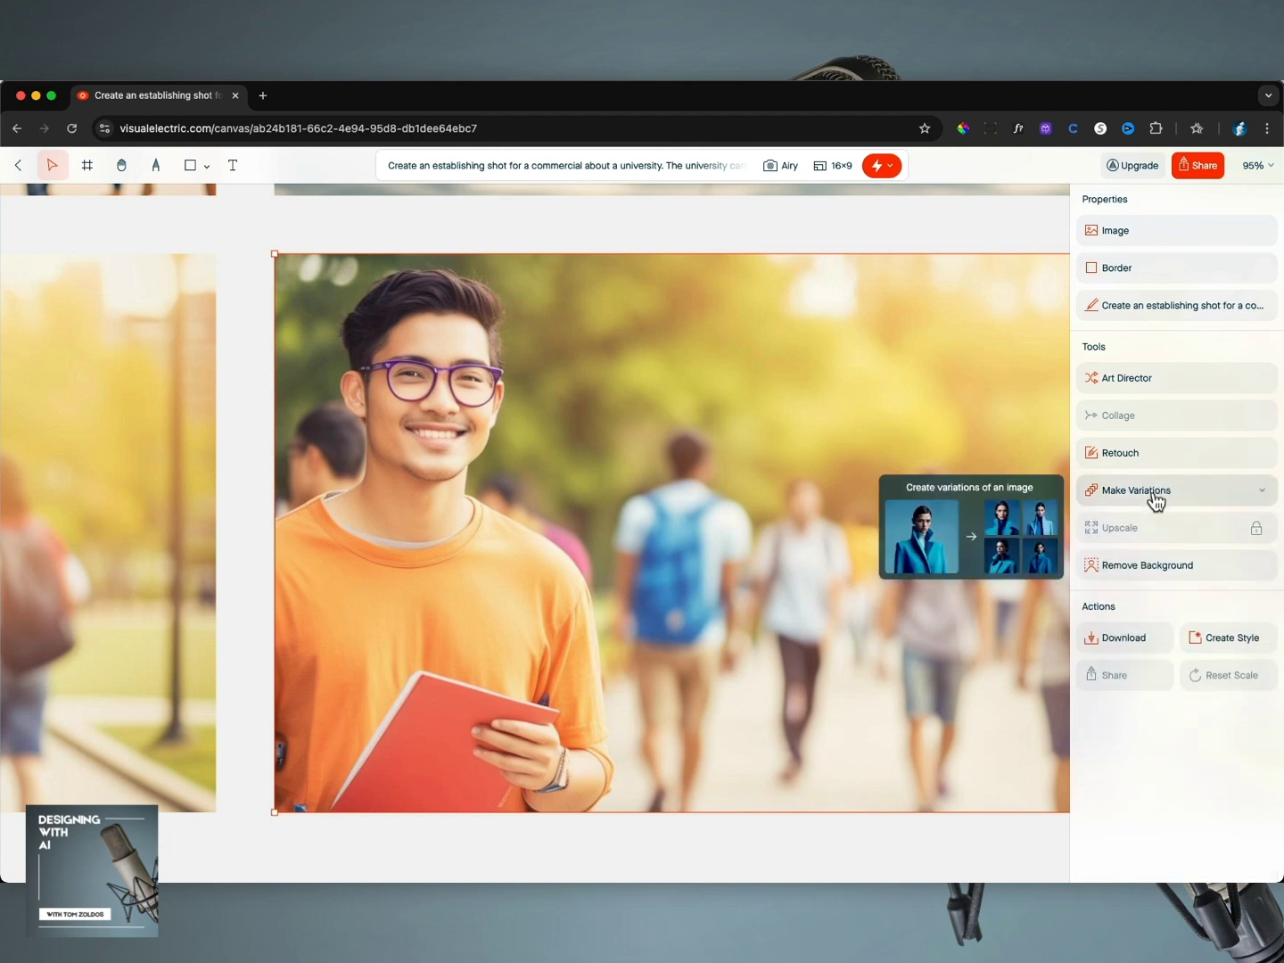
click(1156, 499)
scroll(1160, 585, down, 1)
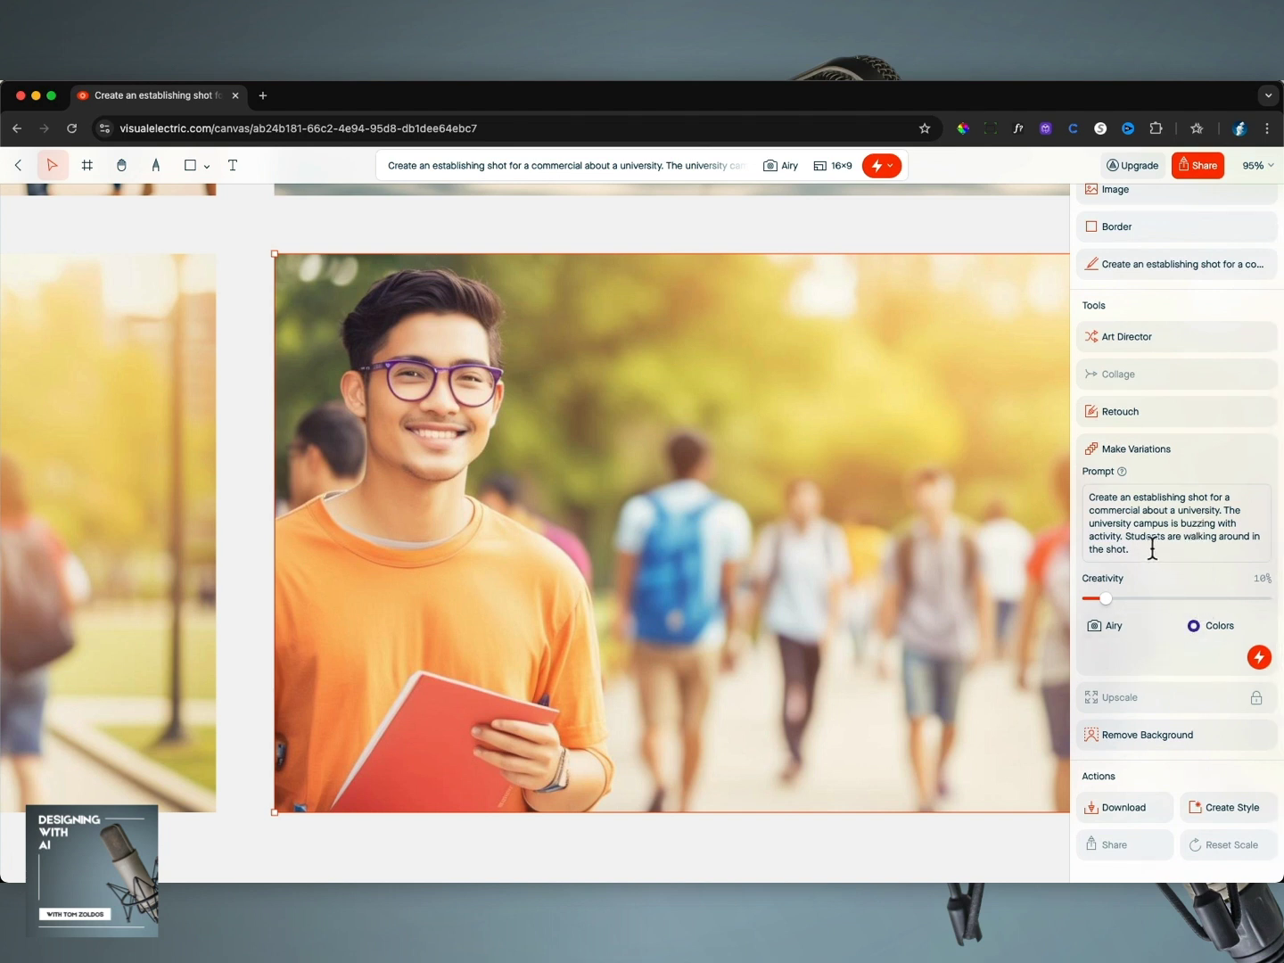
scroll(1152, 549, up, 2)
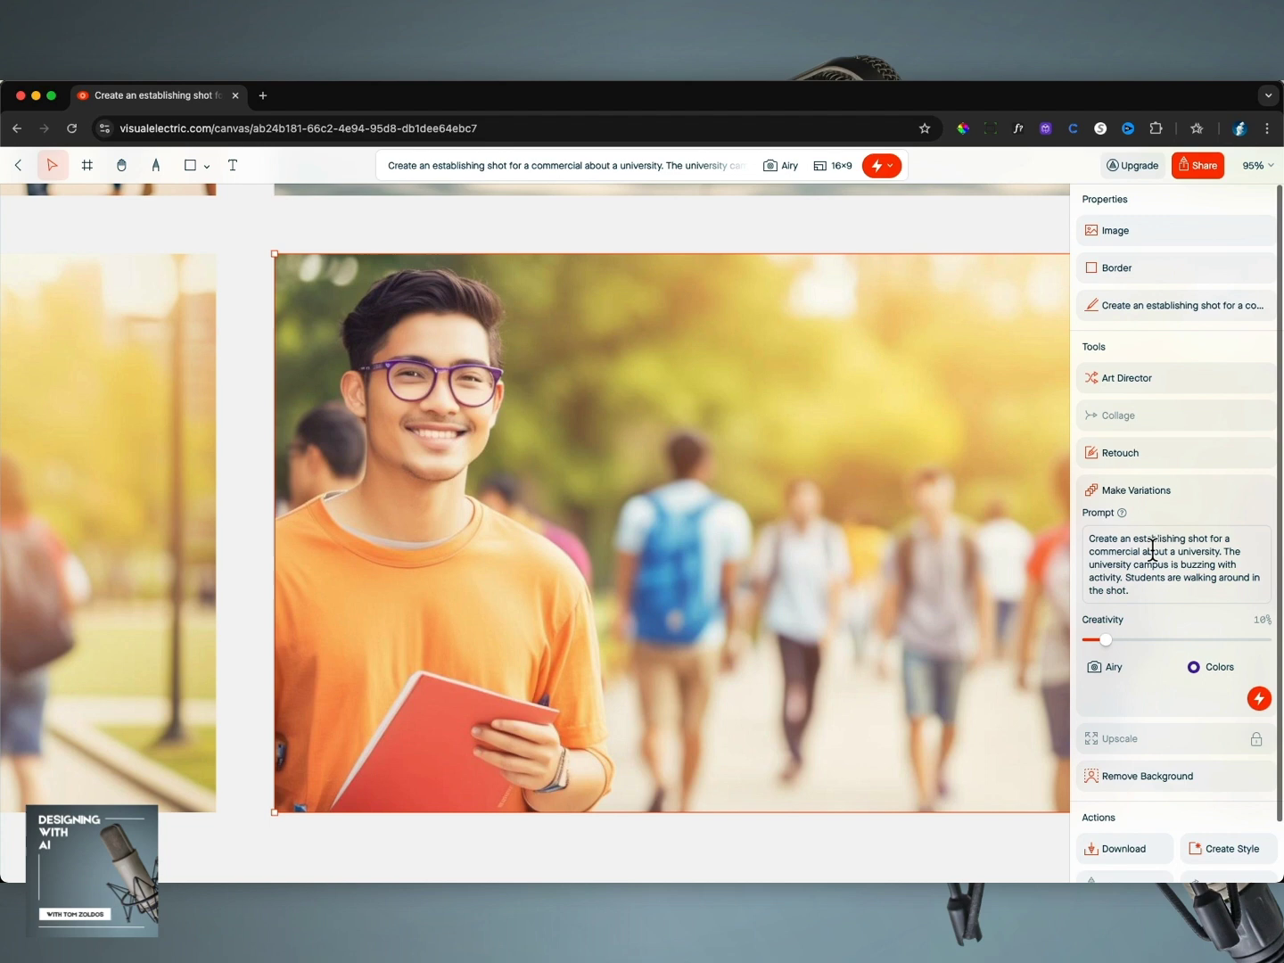
Enter the Art Director instruction "Make the t-shirt that the subject is wearing purple" for the second variation, correcting the spelling of "t-shirt"
click(1165, 400)
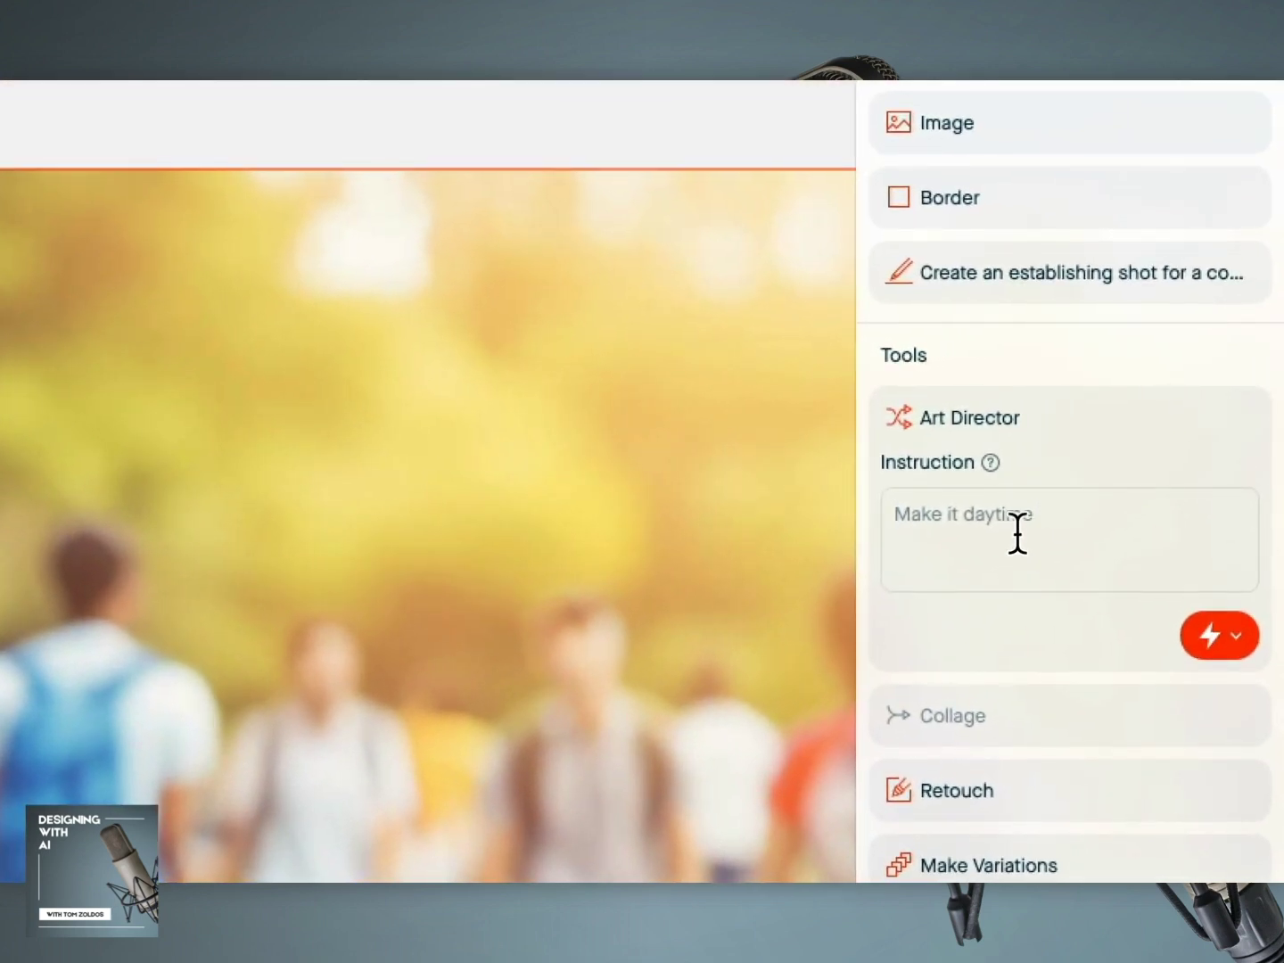
text(Make the t-shirt that )
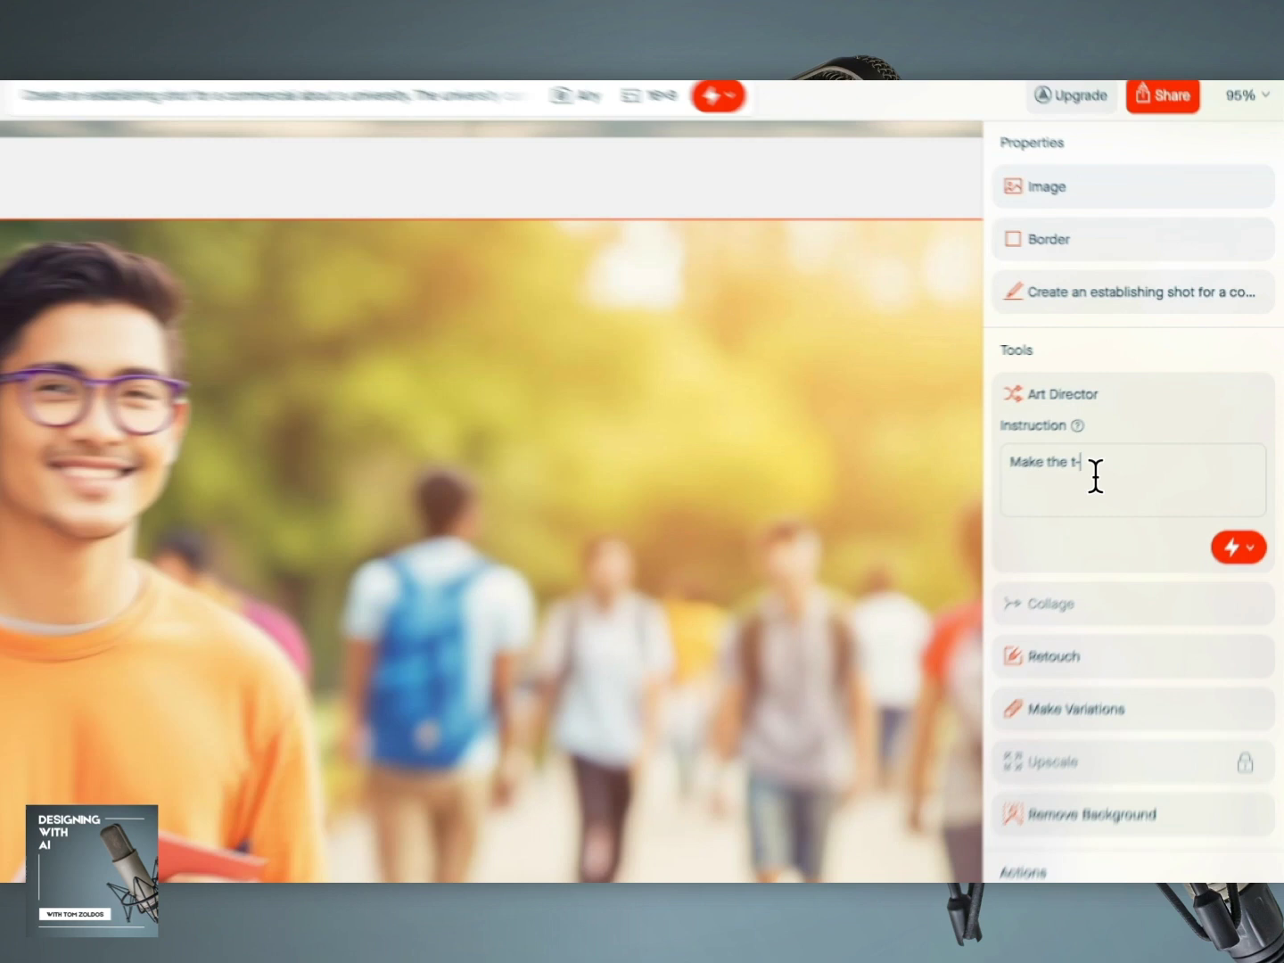
text(the )
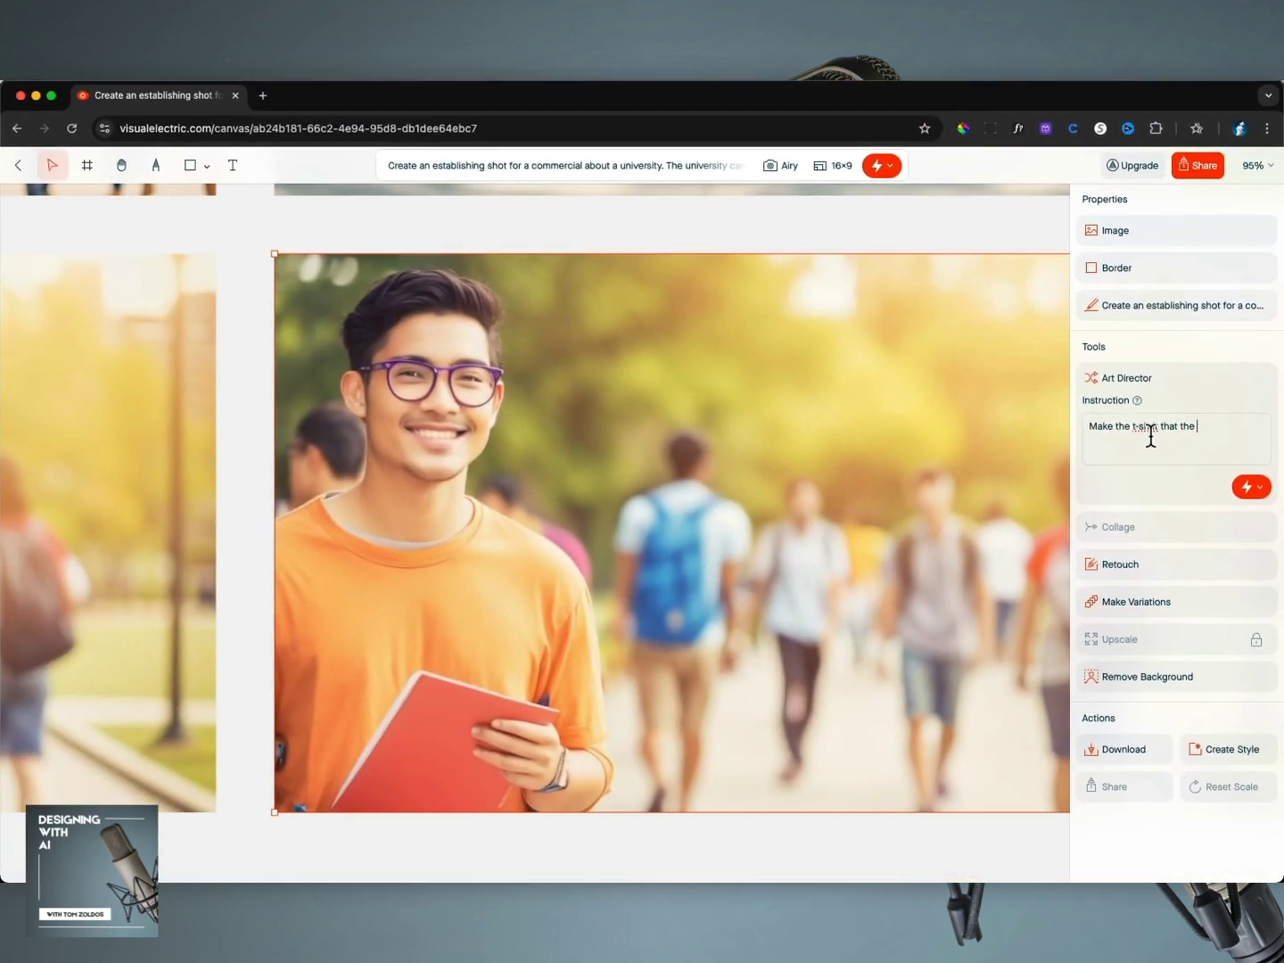
text(subject is wearing purple)
right_click(1141, 425)
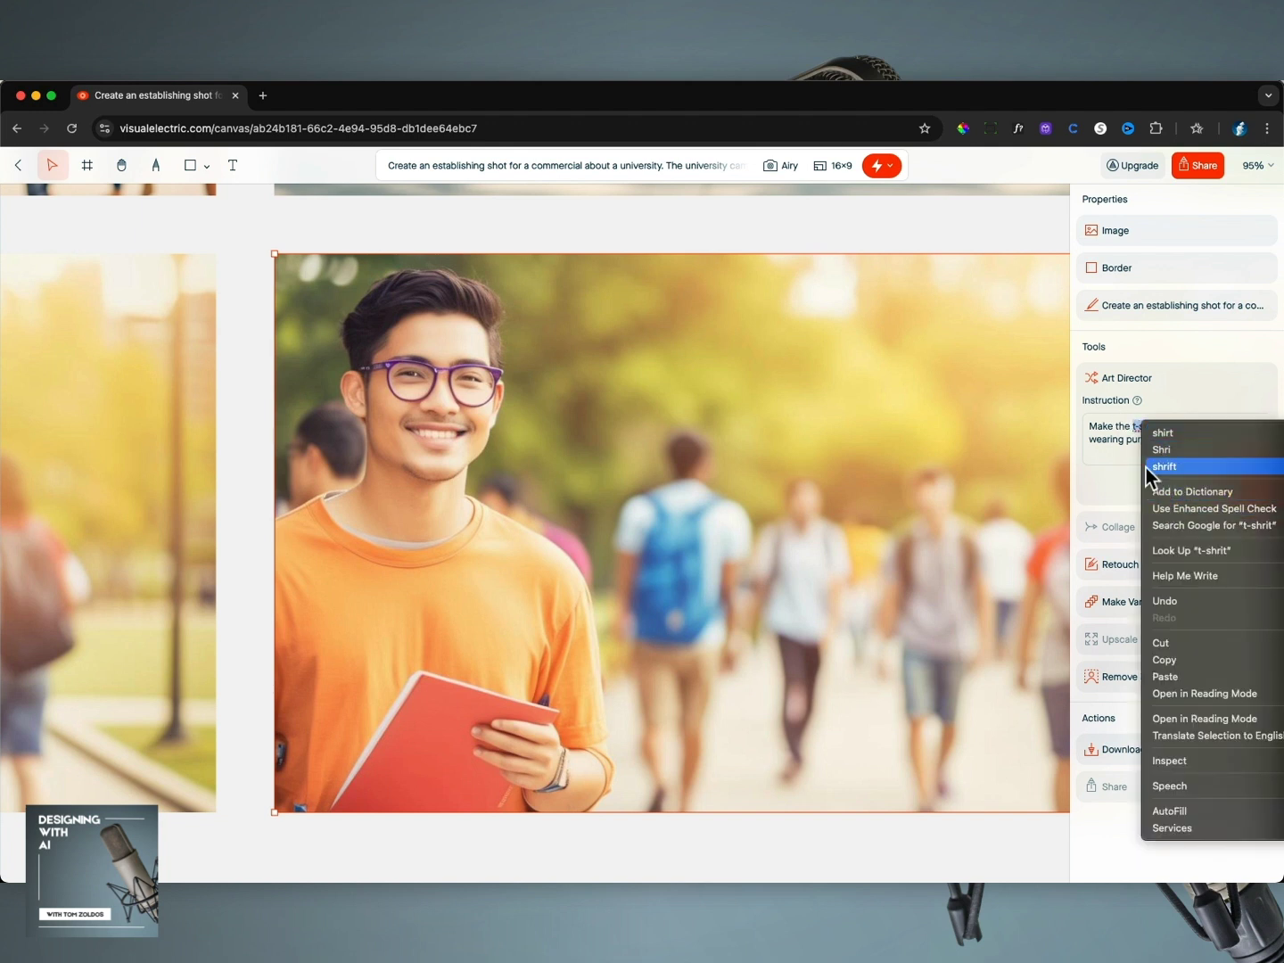
click(1123, 437)
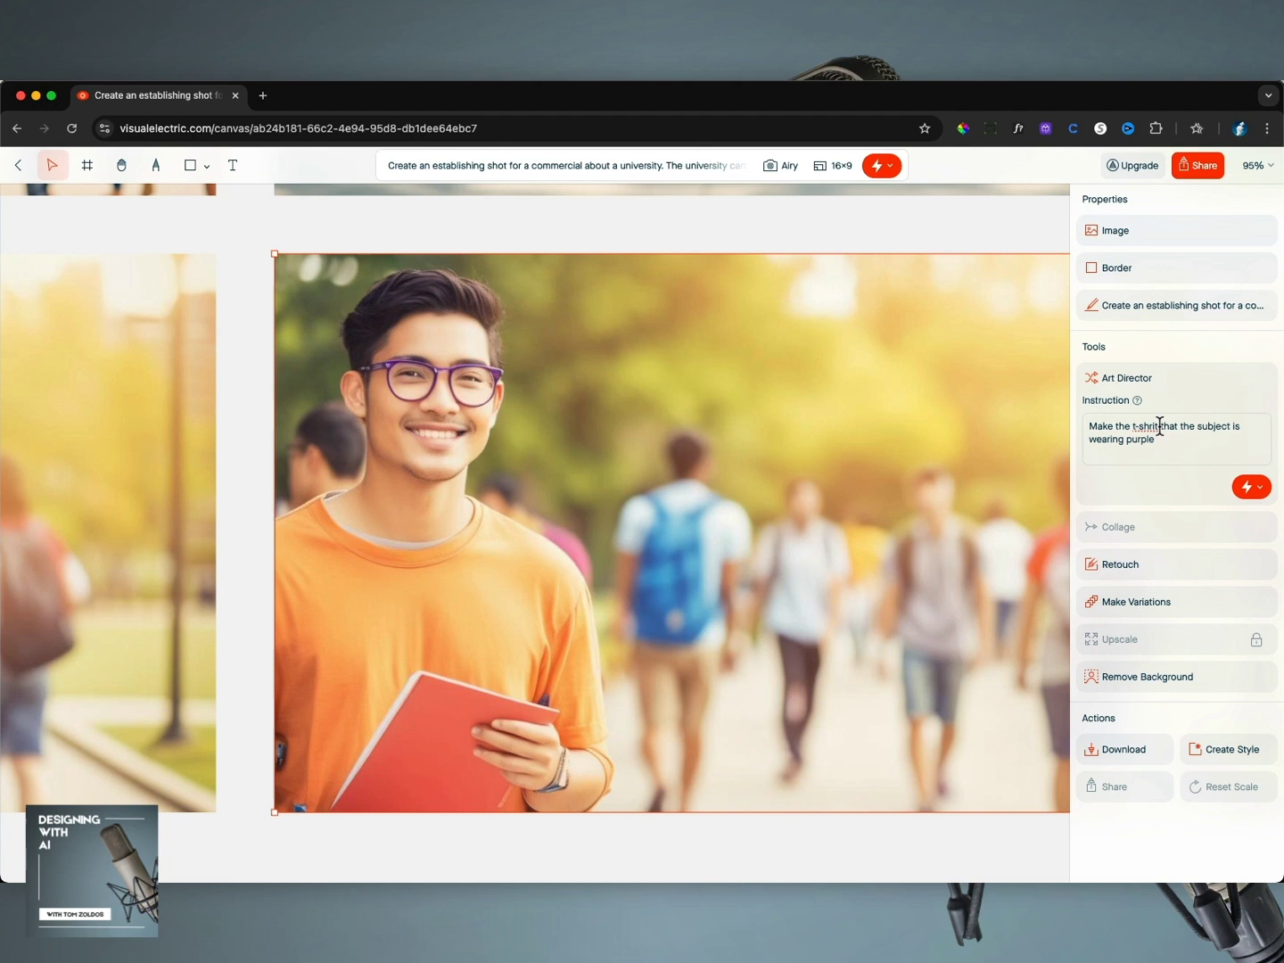
drag(1178, 426, 1152, 427)
key(BackSpace)
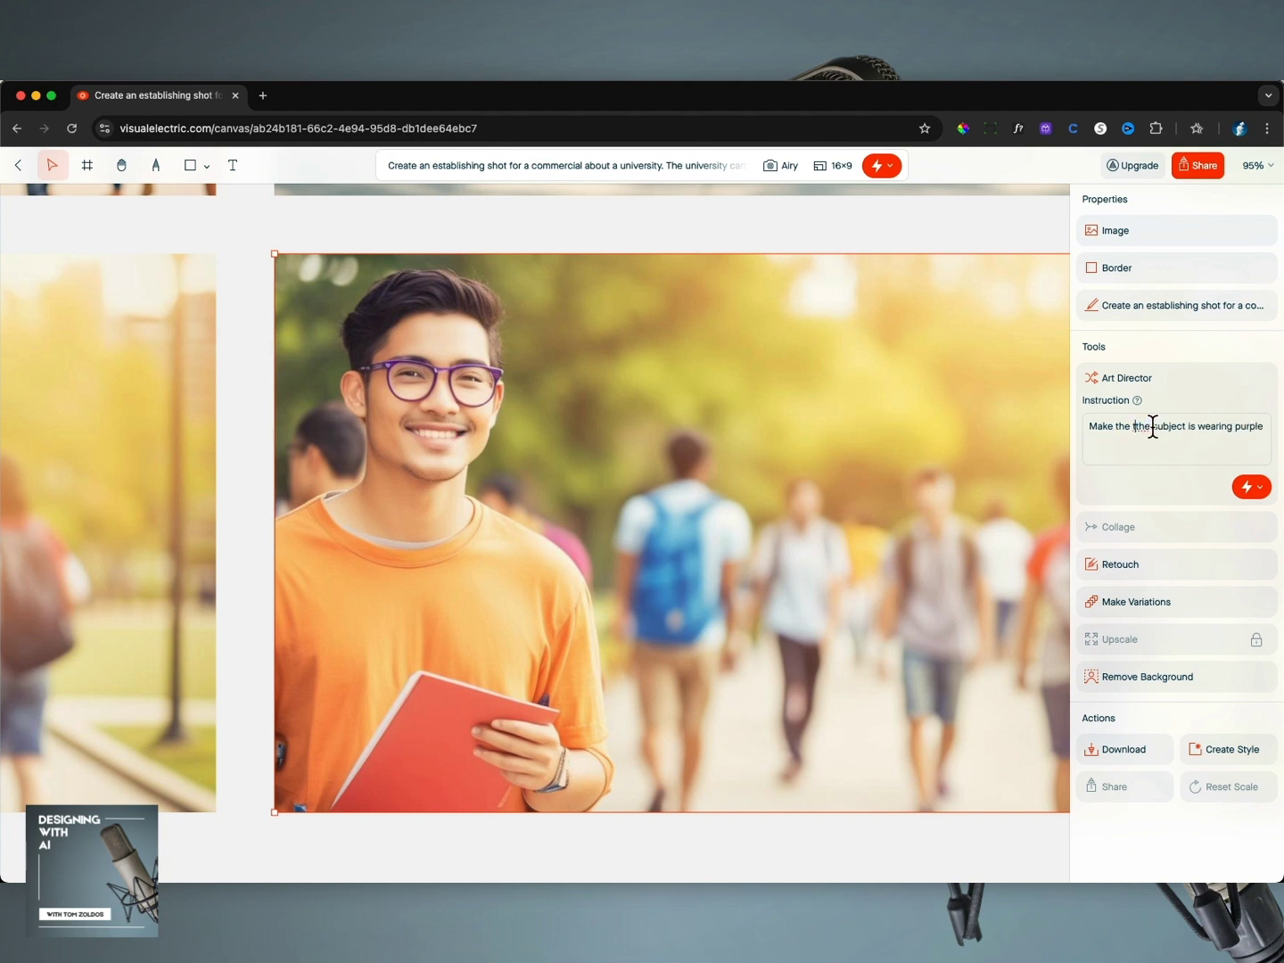
text(t-shirt tha)
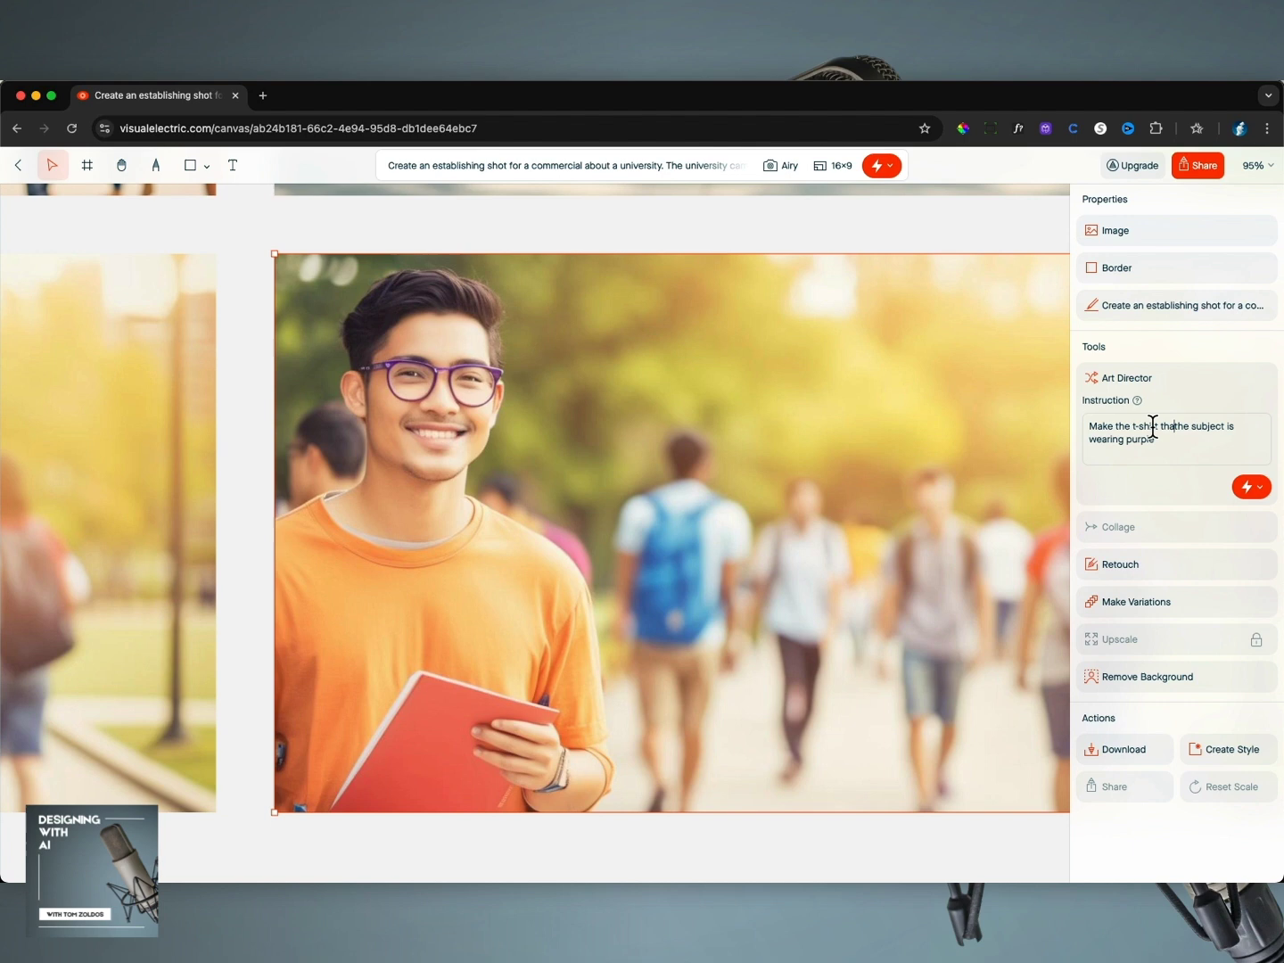
text(t)
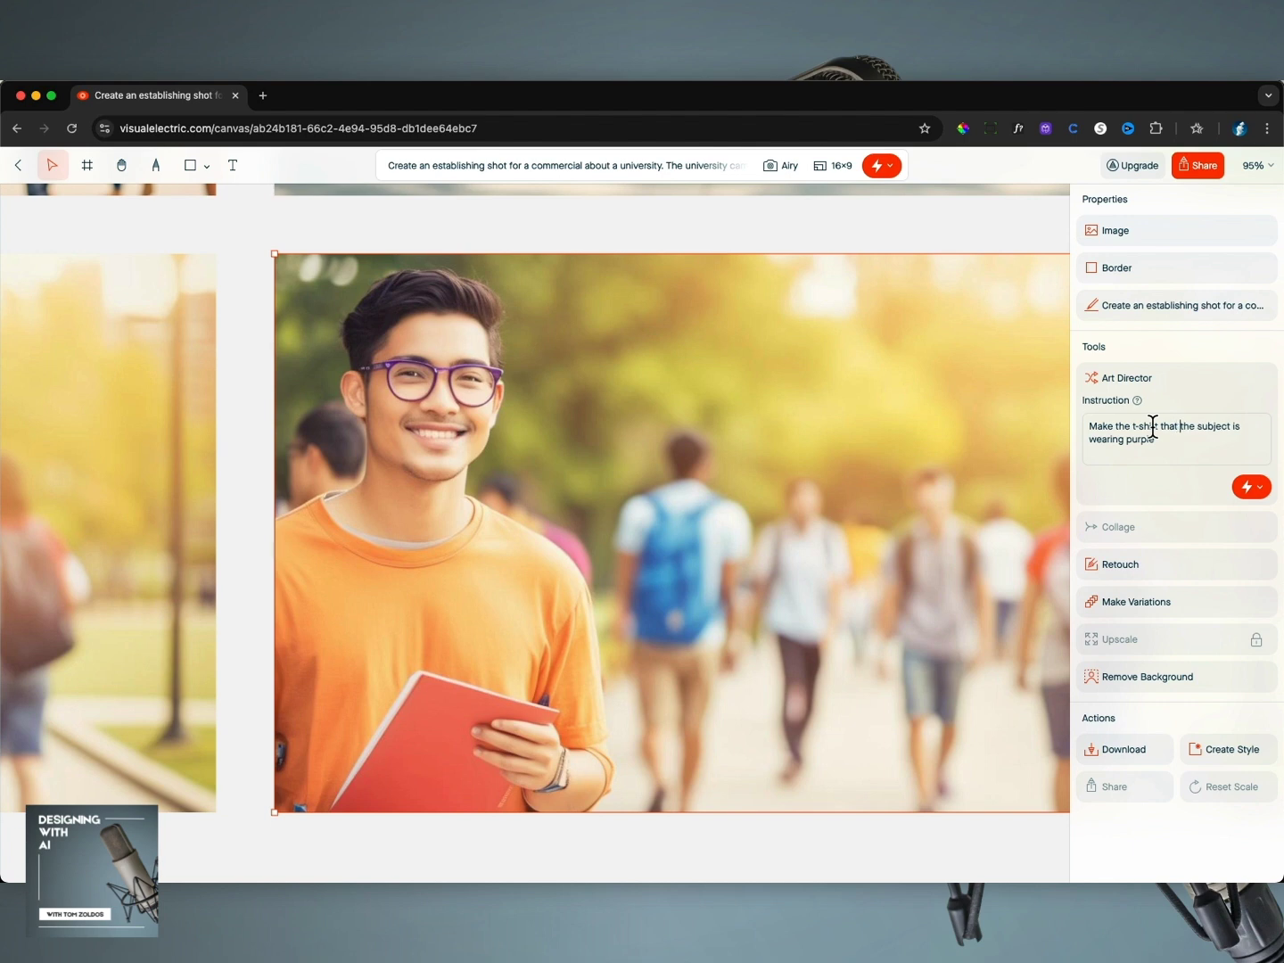
Run the purple t-shirt Art Director instruction on the second student variation
click(1252, 487)
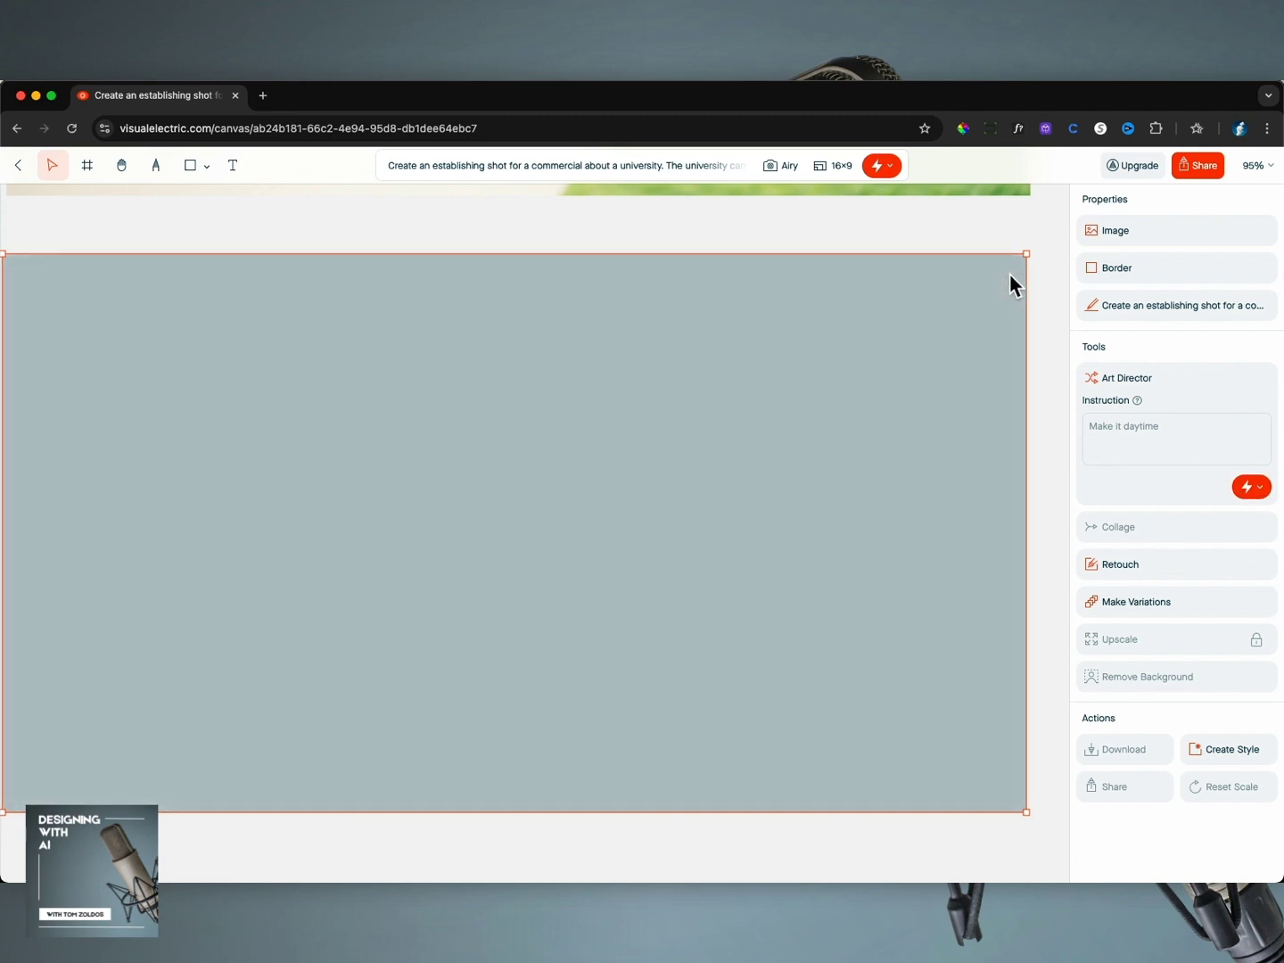
click(1256, 177)
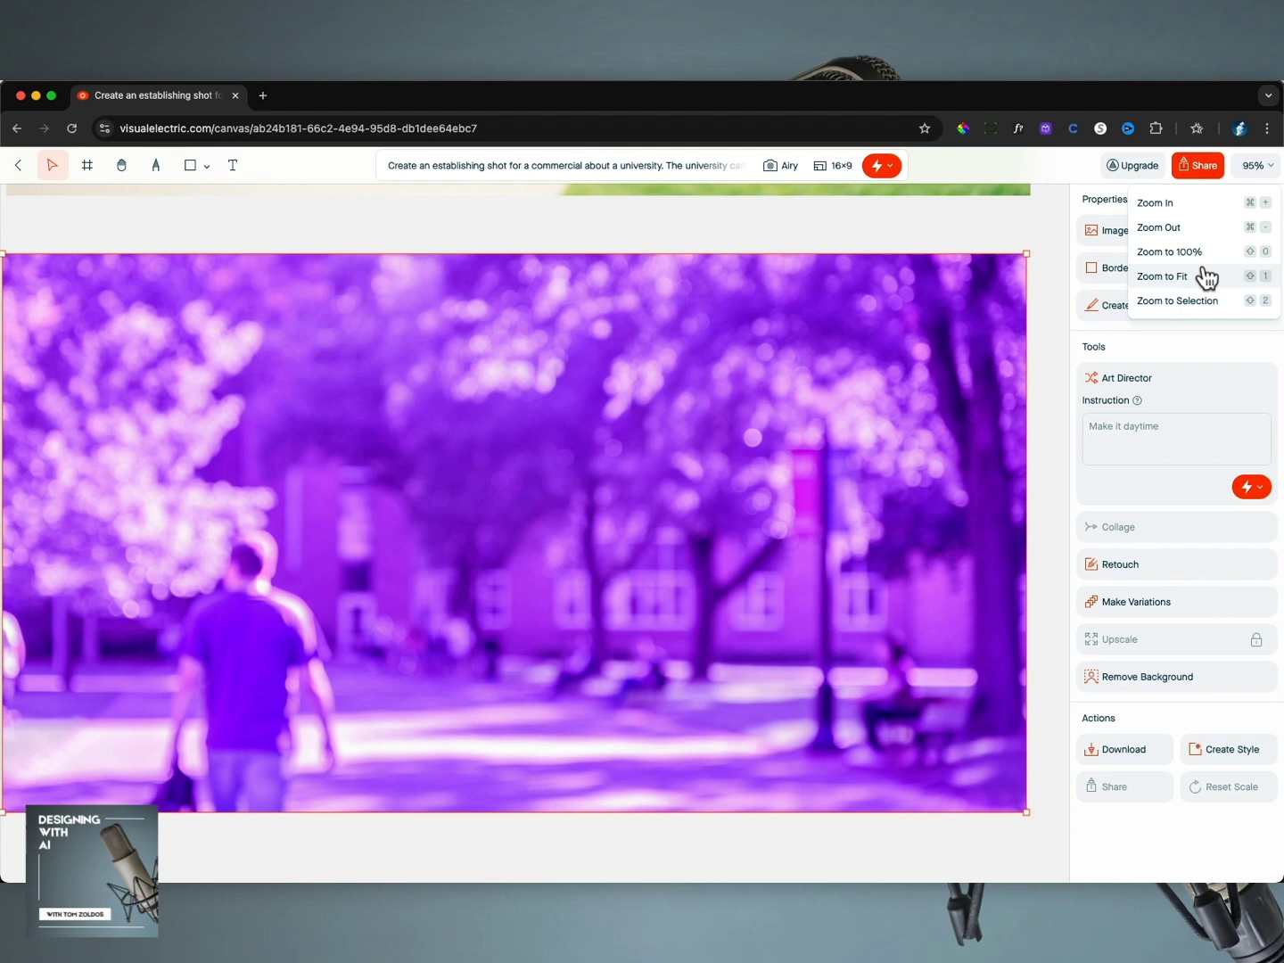
click(1160, 228)
scroll(972, 324, up, 3)
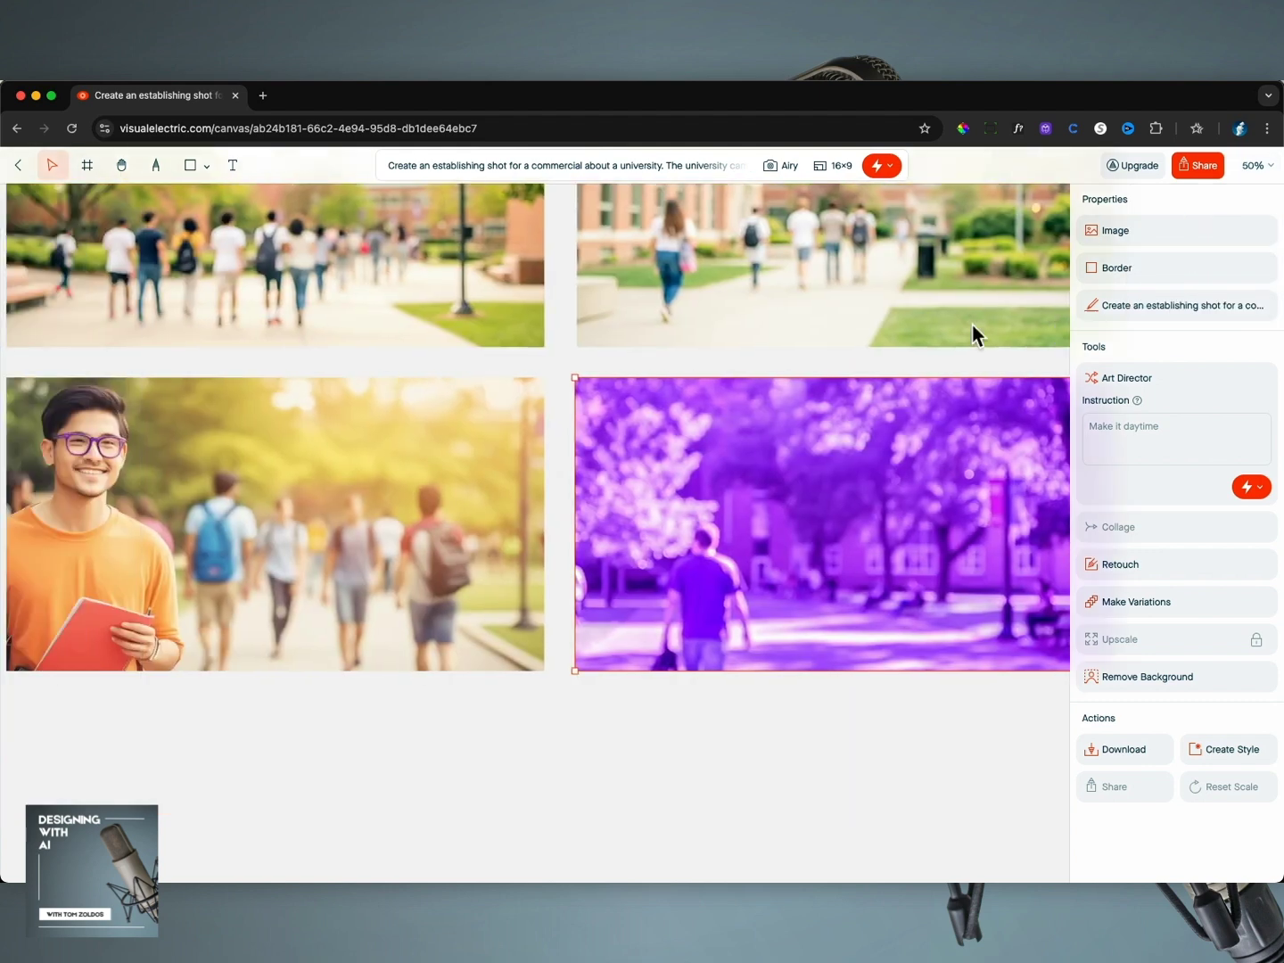
scroll(972, 324, right, 10)
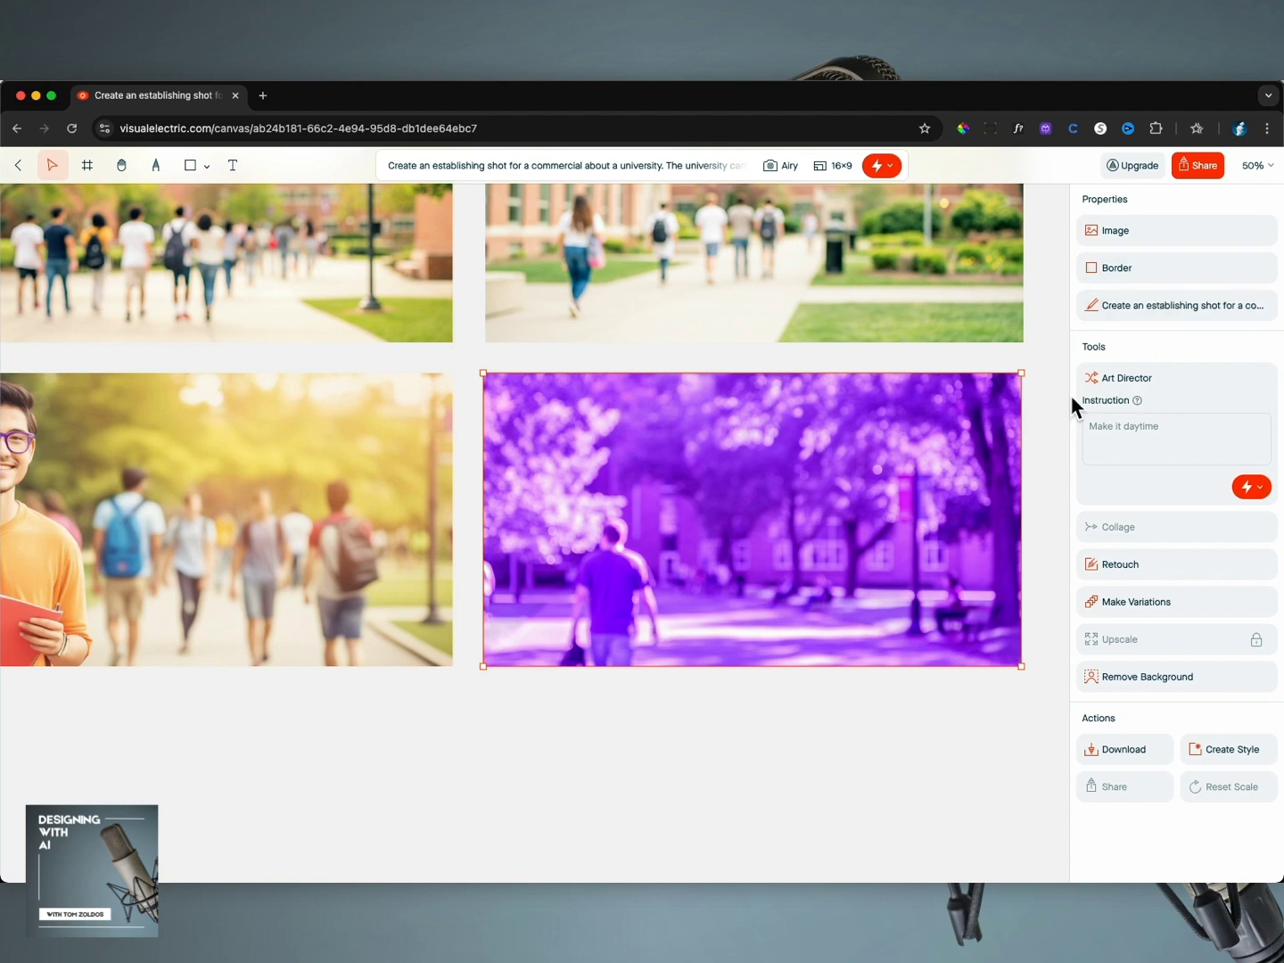
Check the Art Director instruction tip and compare the purple result with the other university images on the artboard
mouse_move(1138, 402)
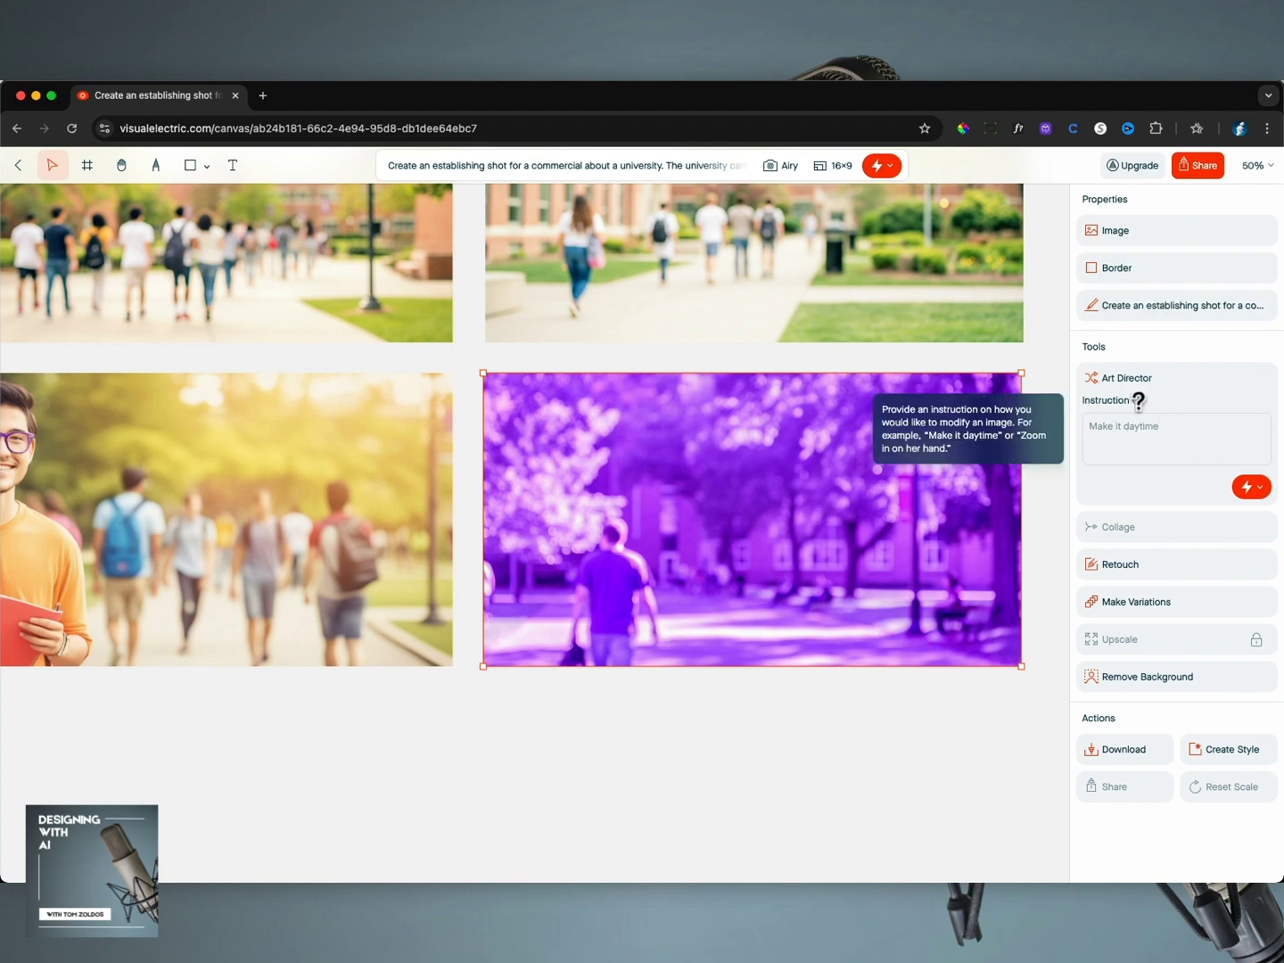
scroll(738, 383, right, 15)
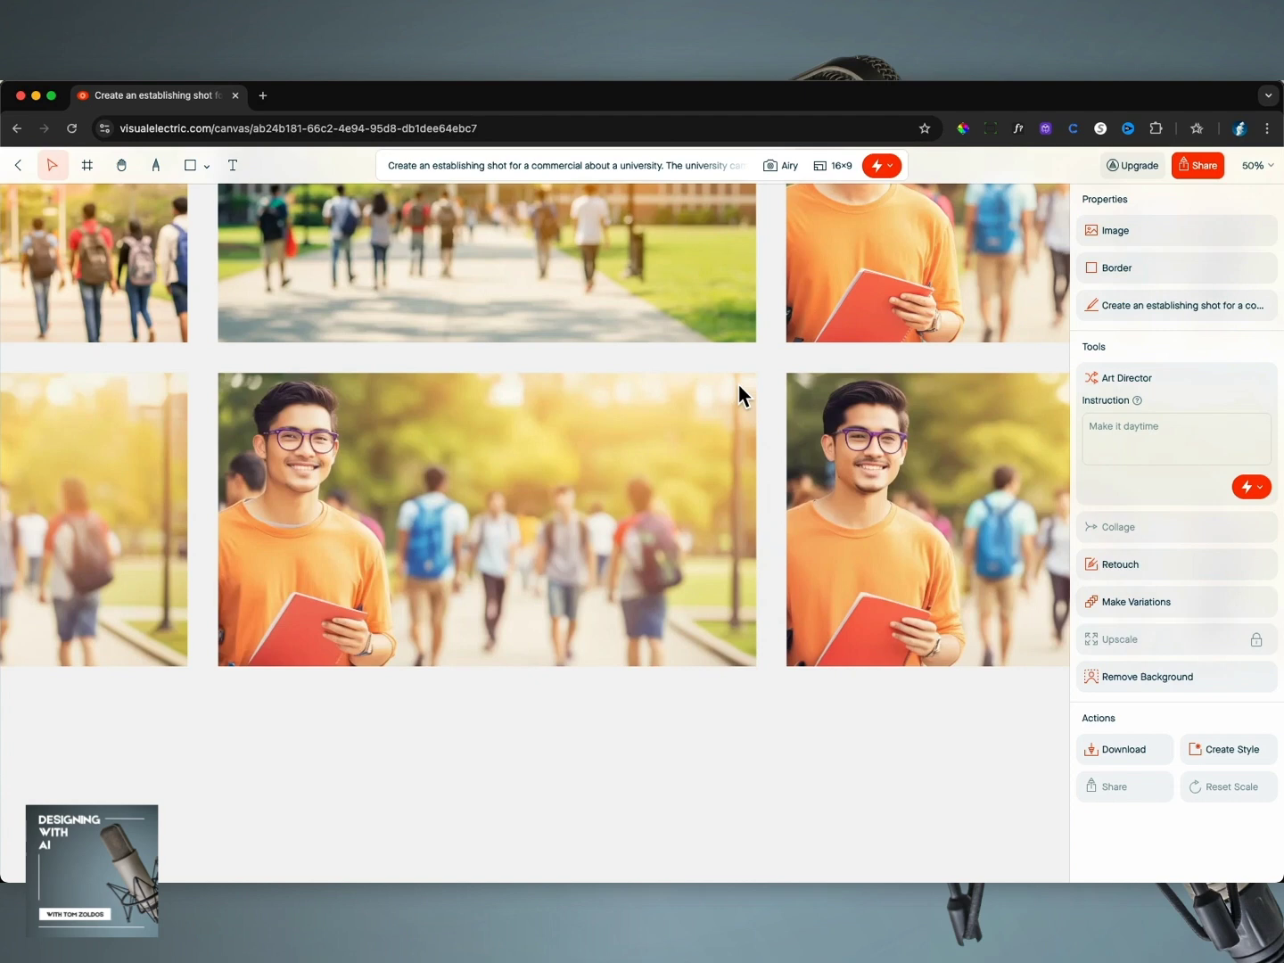
click(1258, 167)
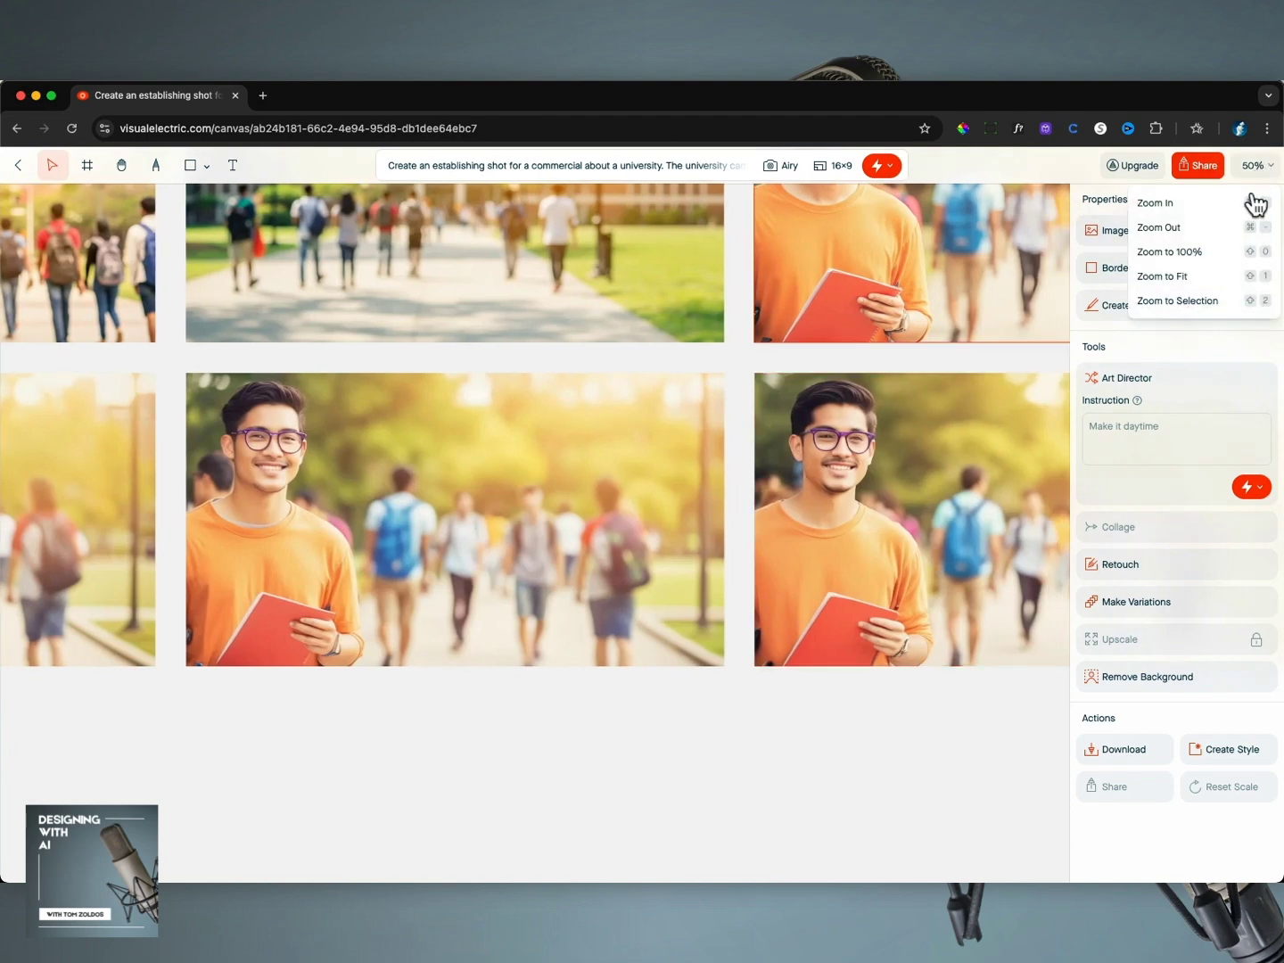
click(1235, 229)
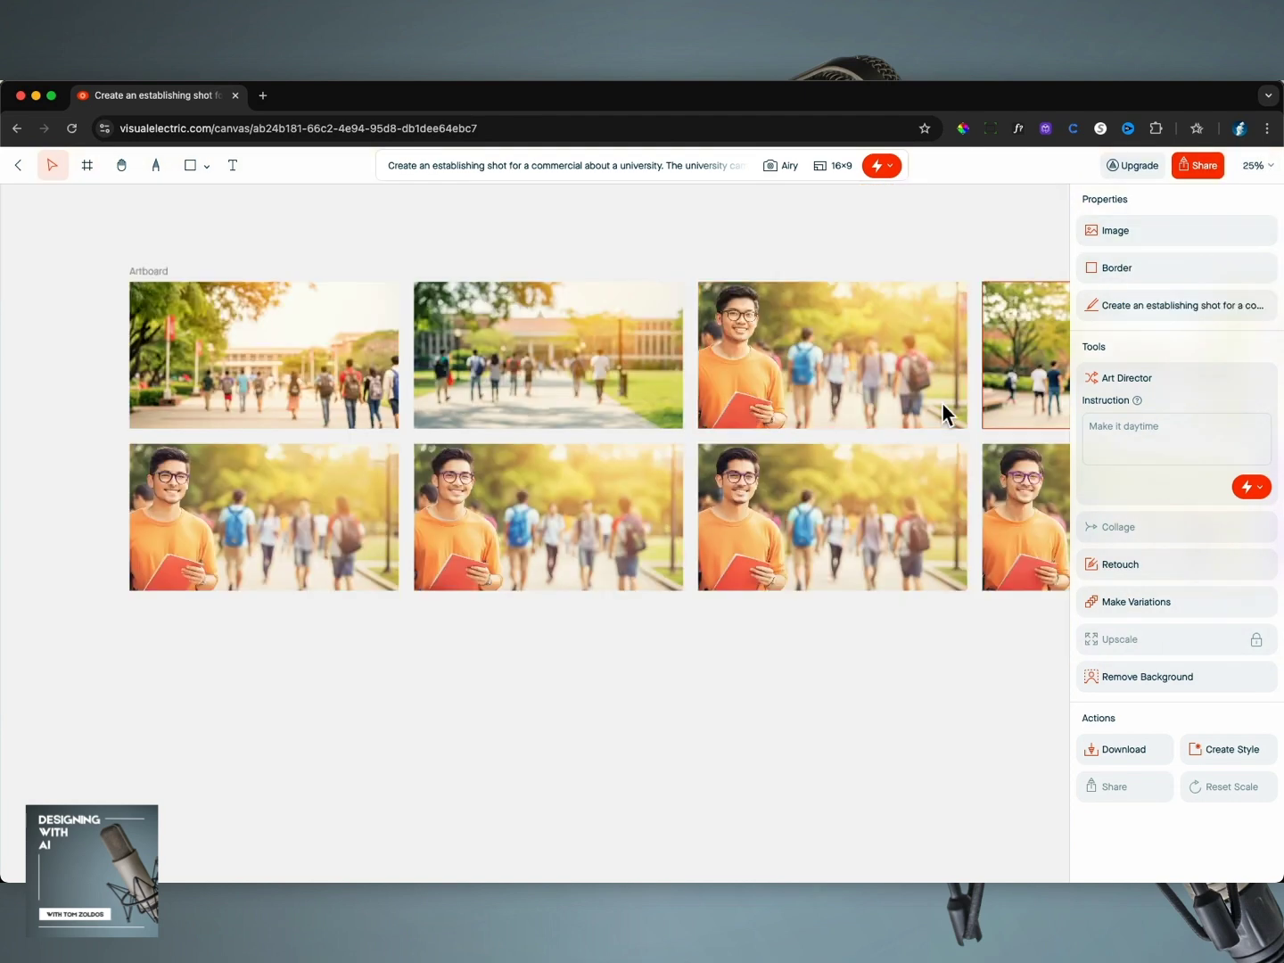
scroll(934, 409, right, 5)
scroll(935, 409, left, 10)
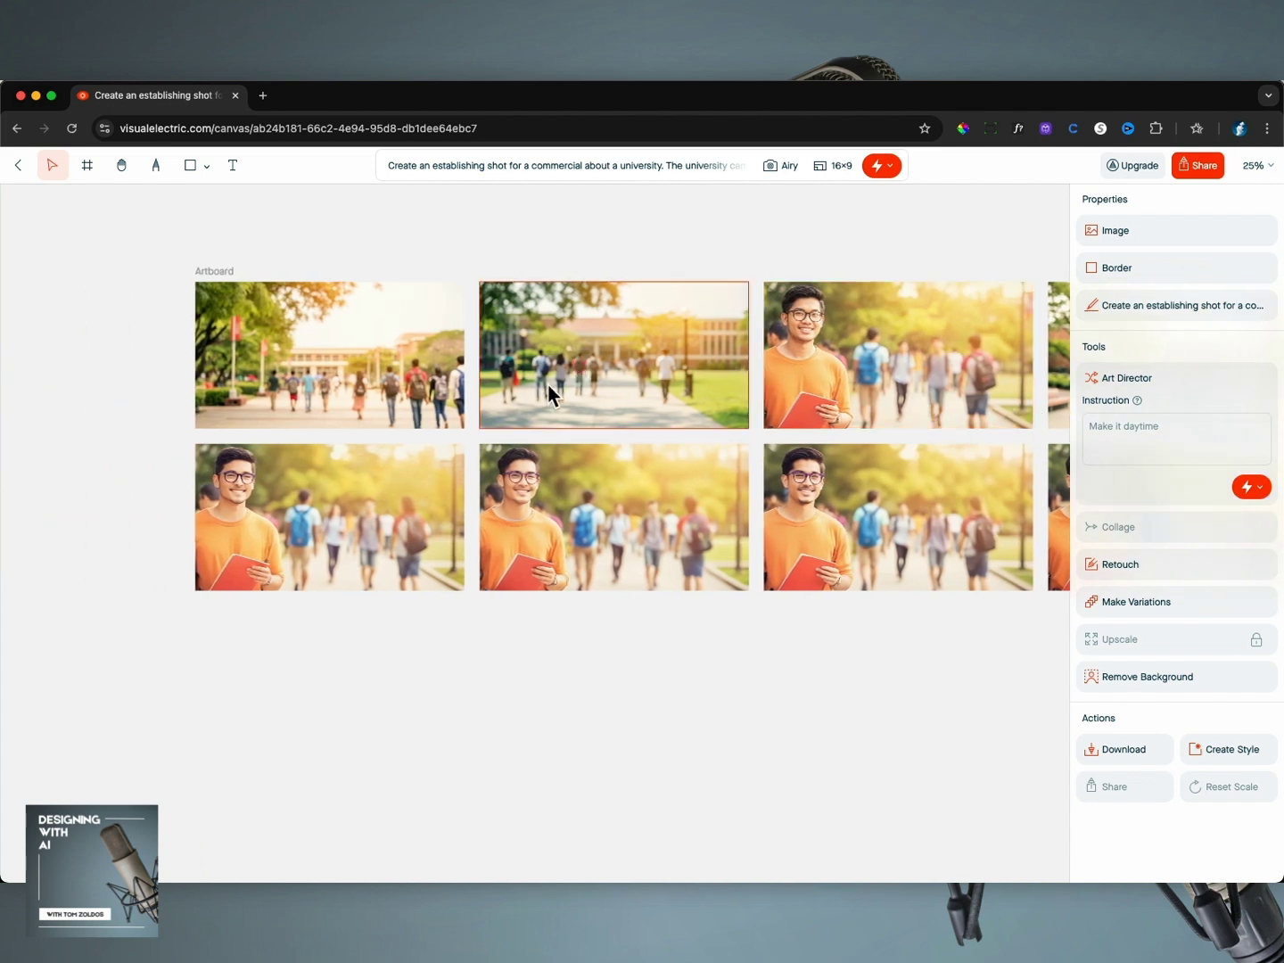
scroll(541, 394, right, 4)
scroll(542, 394, up, 2)
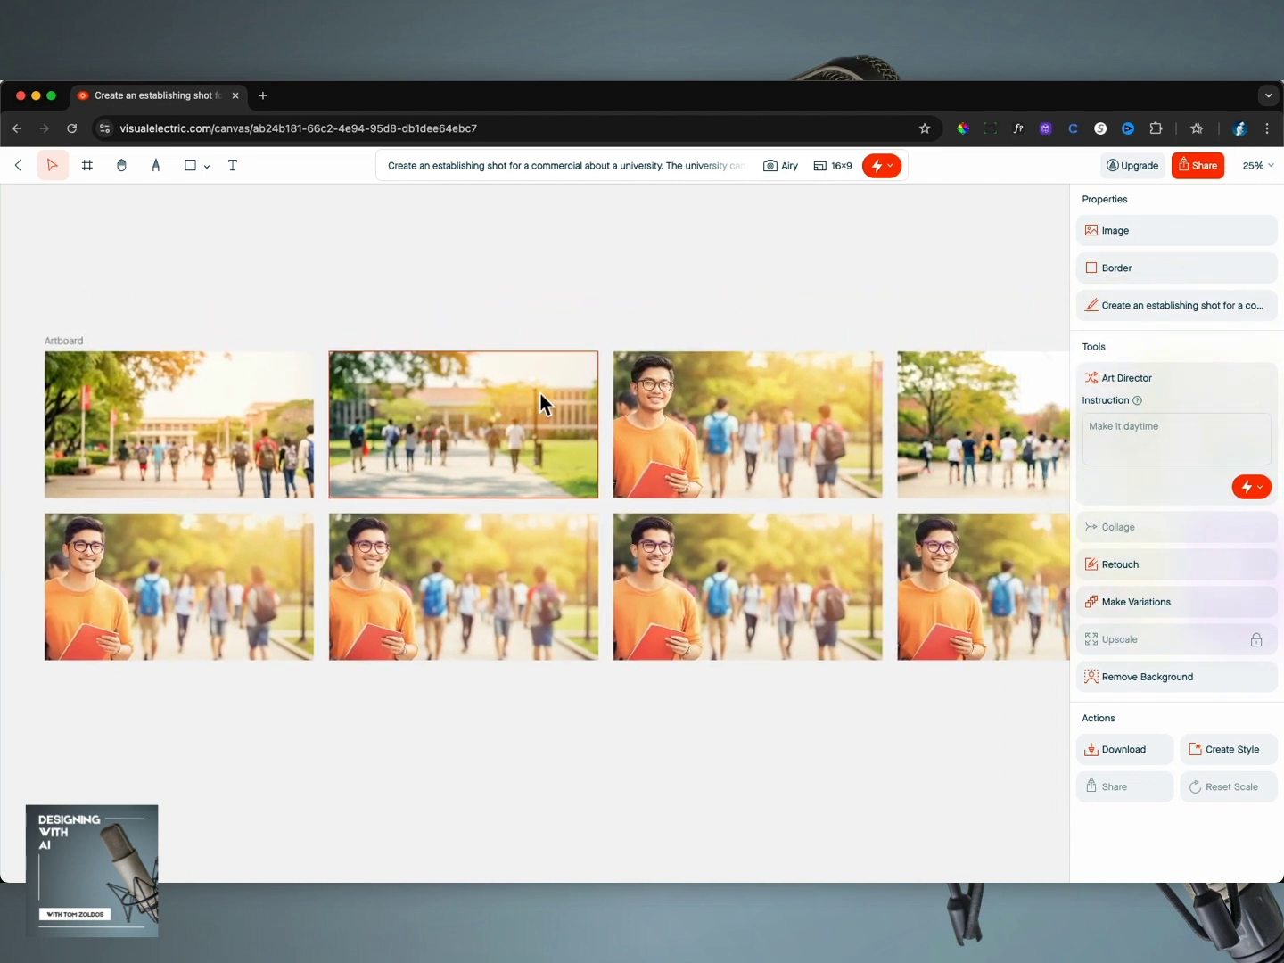
scroll(541, 394, right, 2)
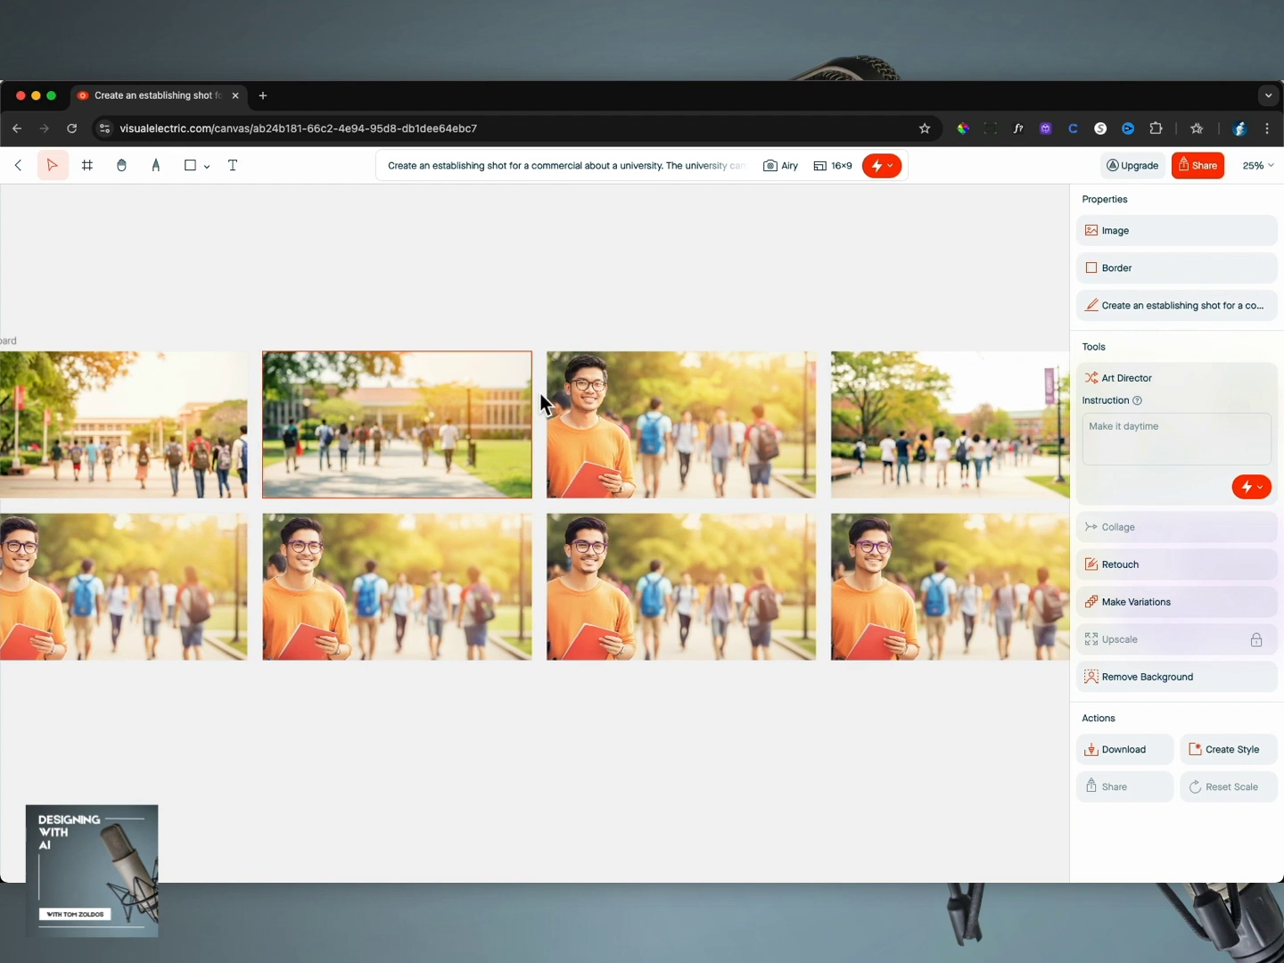
scroll(540, 393, down, 2)
scroll(540, 393, right, 4)
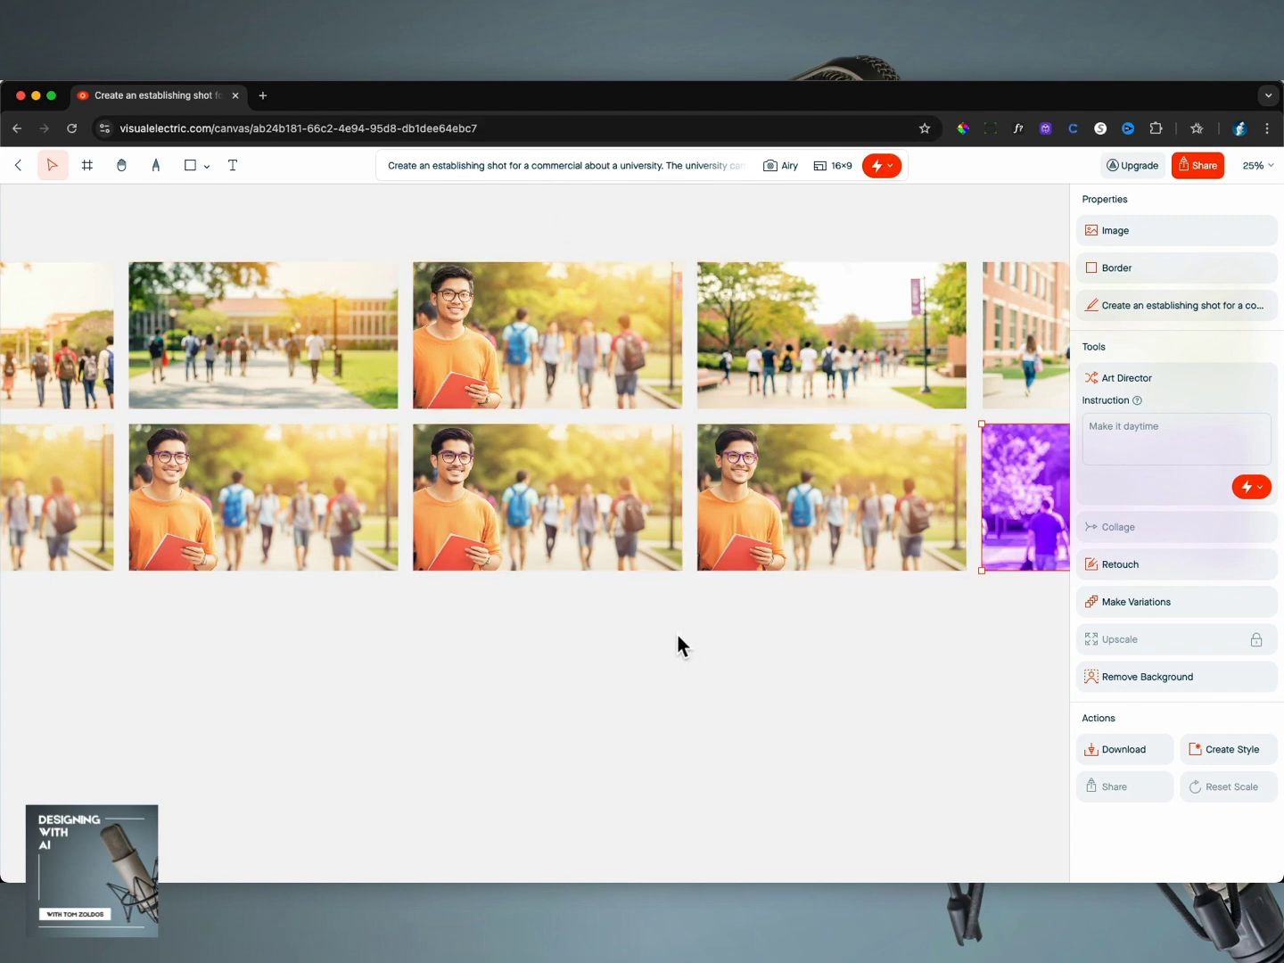
scroll(679, 633, left, 10)
scroll(679, 632, right, 10)
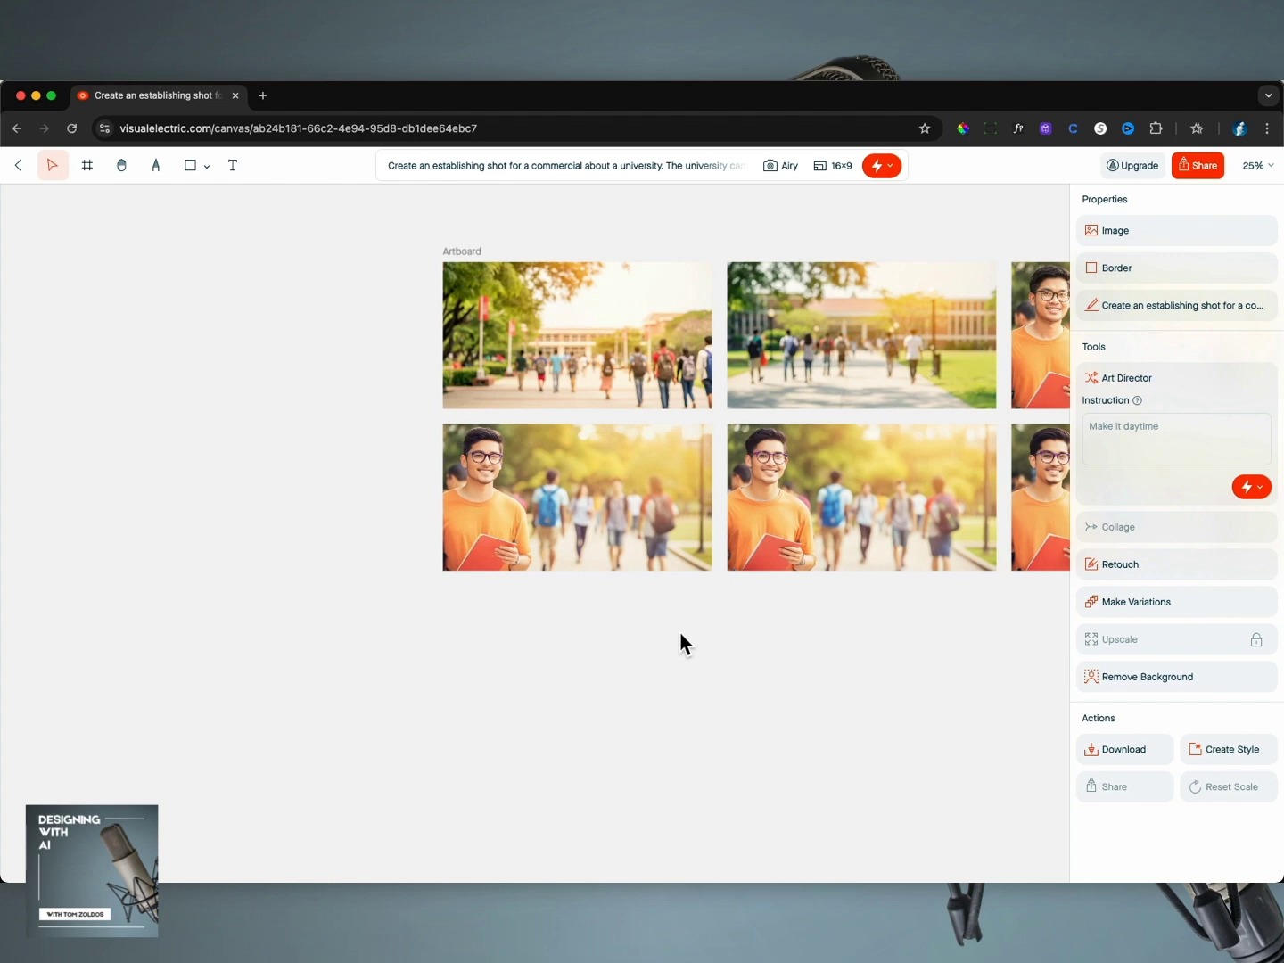
scroll(680, 632, right, 2)
drag(670, 628, 732, 695)
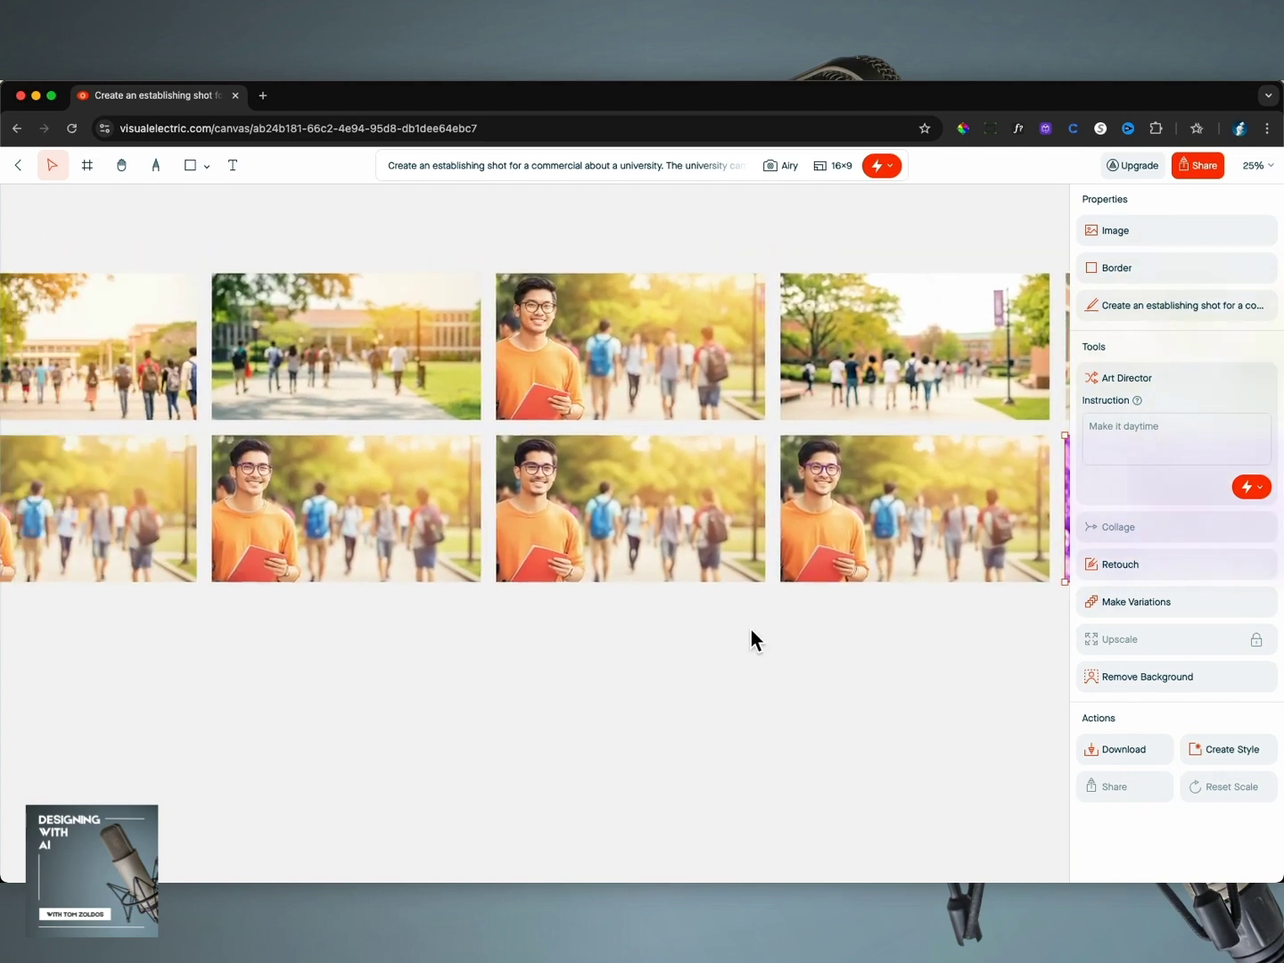
key(super+equal)
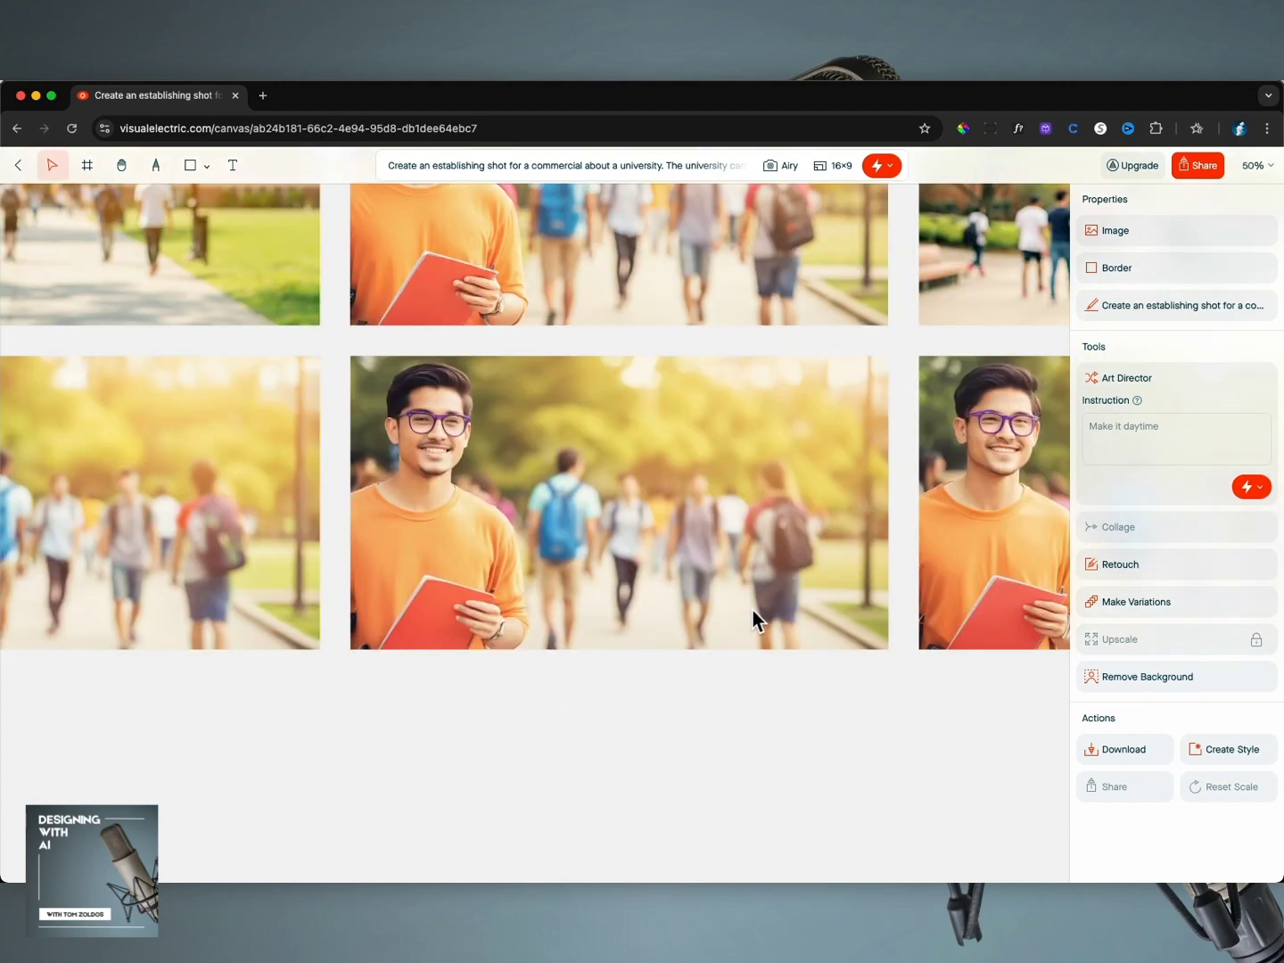
key(shift+1)
key(super+equal)
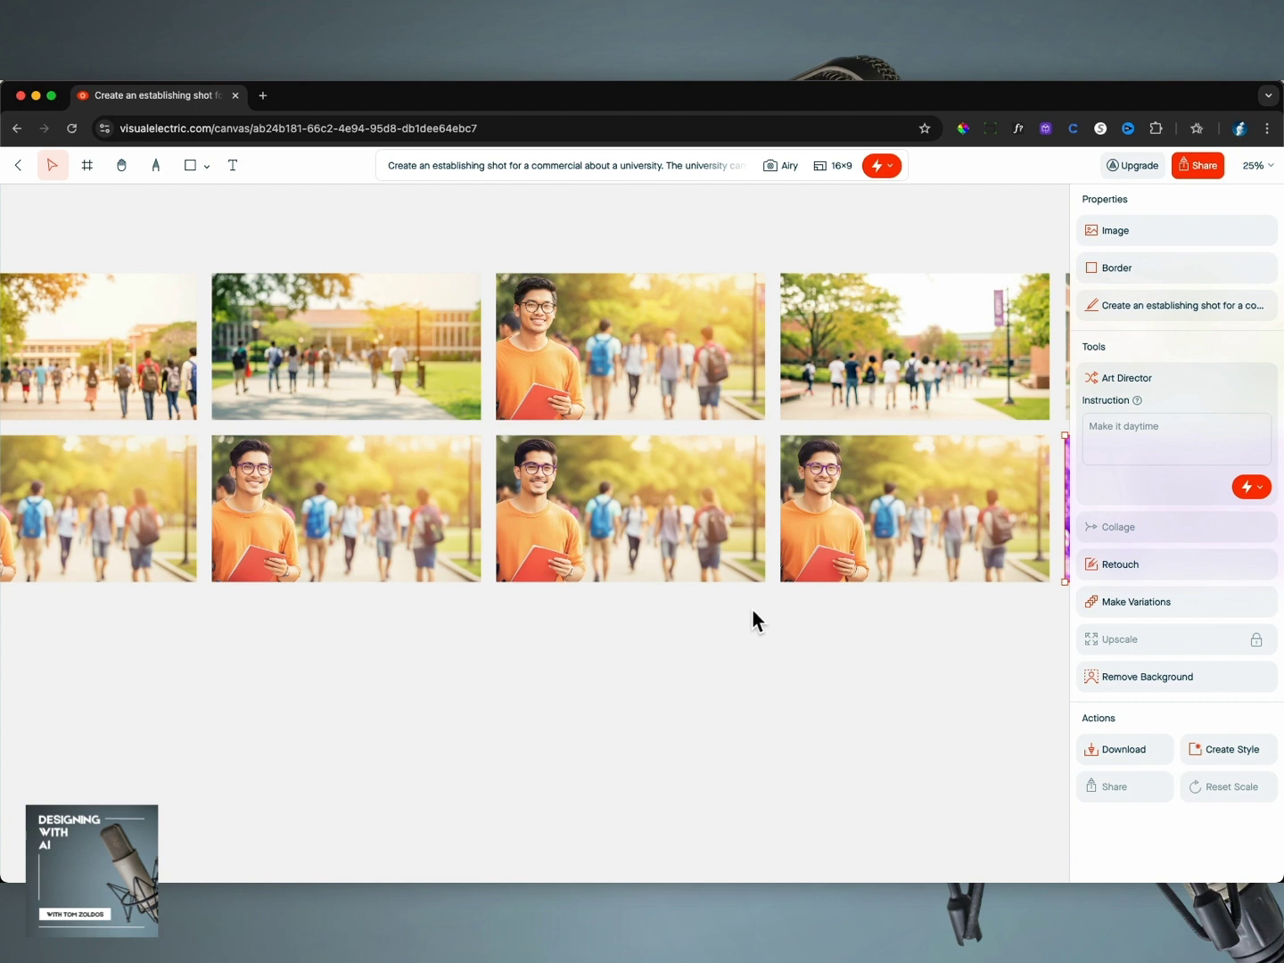
scroll(708, 499, up, 5)
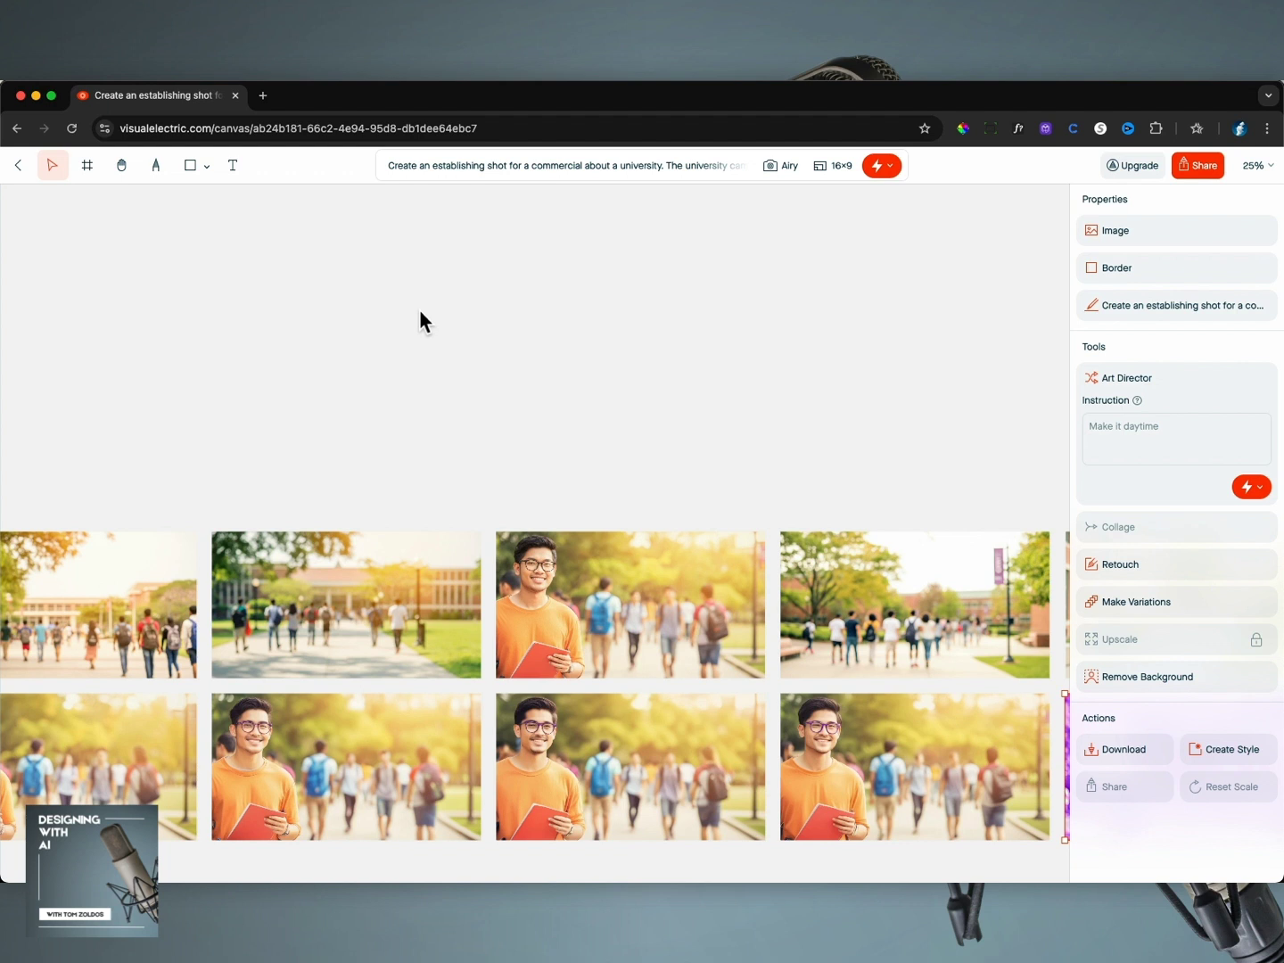
scroll(416, 321, left, 2)
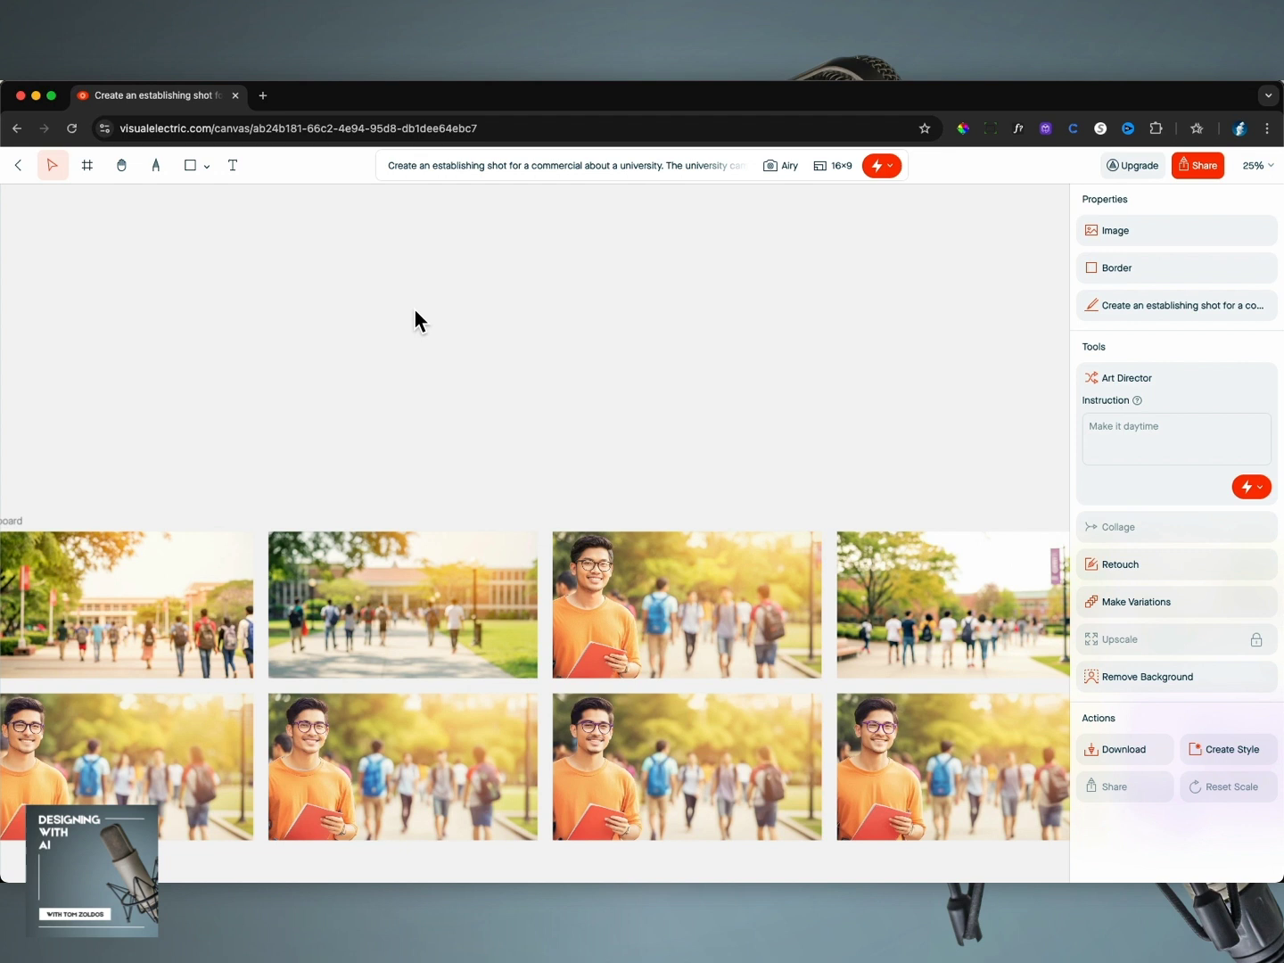
scroll(415, 322, down, 3)
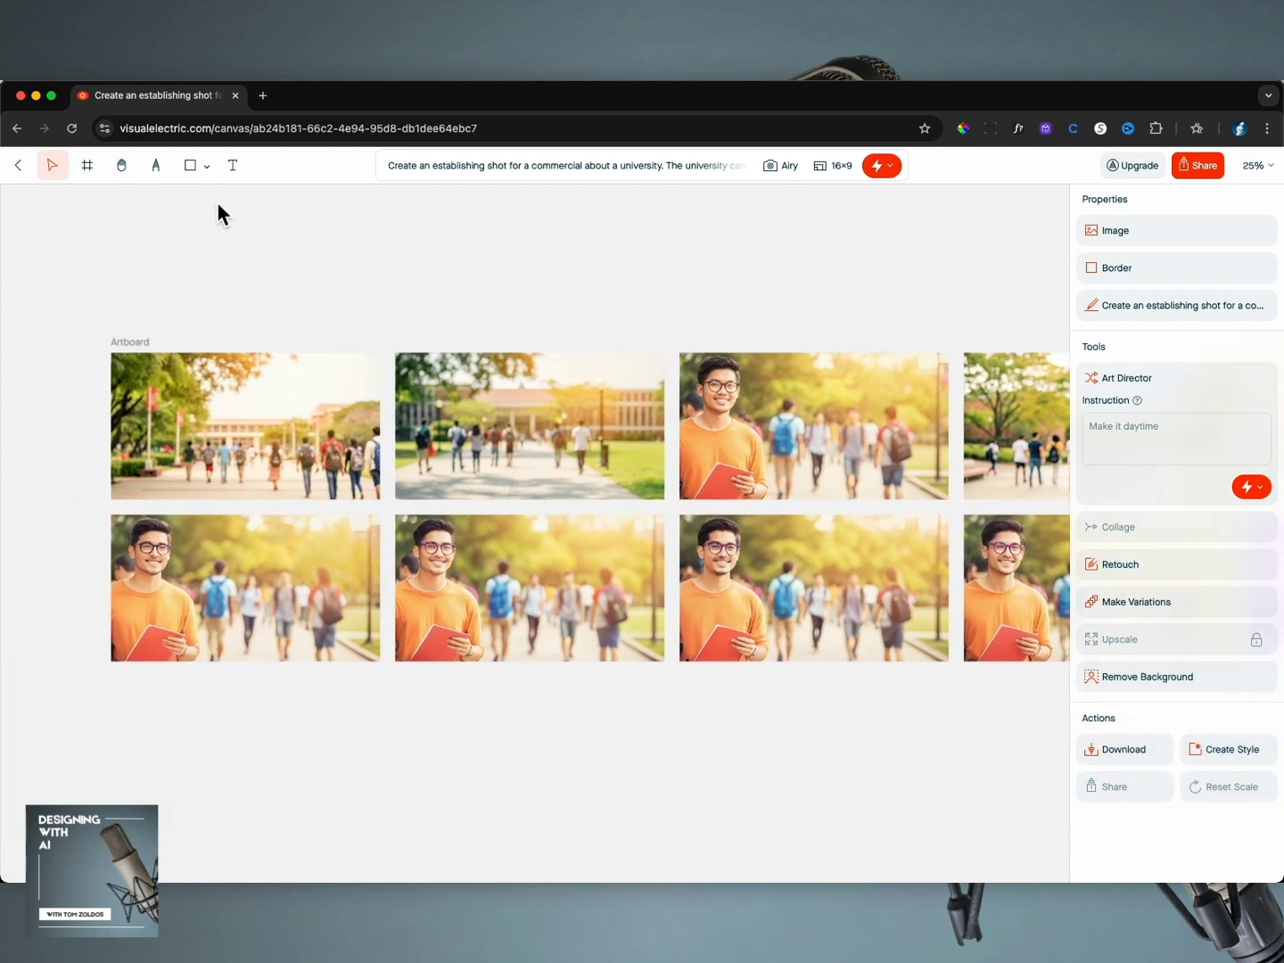
Create a new canvas and start its prompt with "Design an ad for a soda company. IT should have a very modern and clean"
click(18, 164)
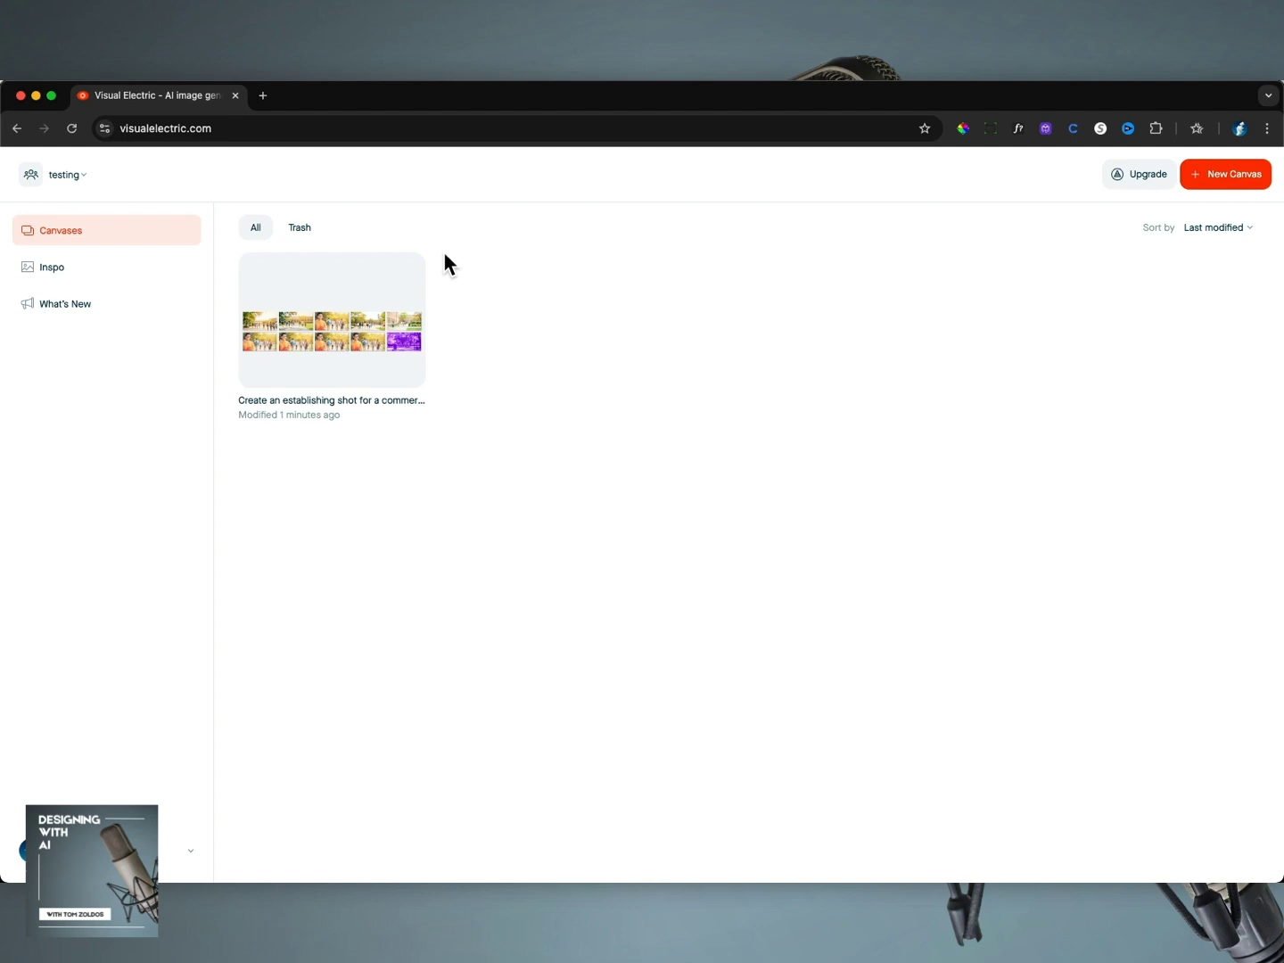
click(1245, 177)
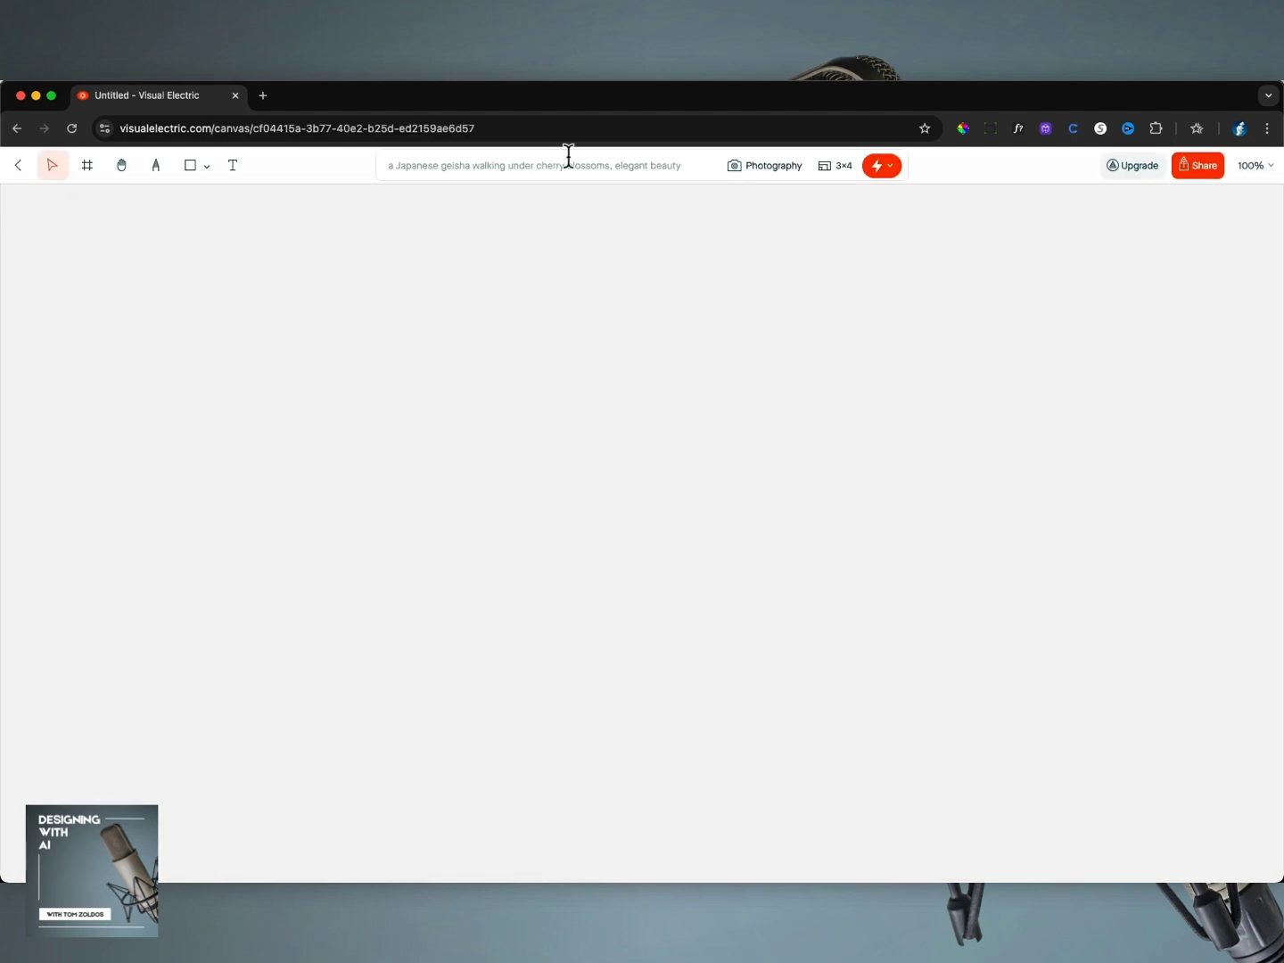
click(564, 164)
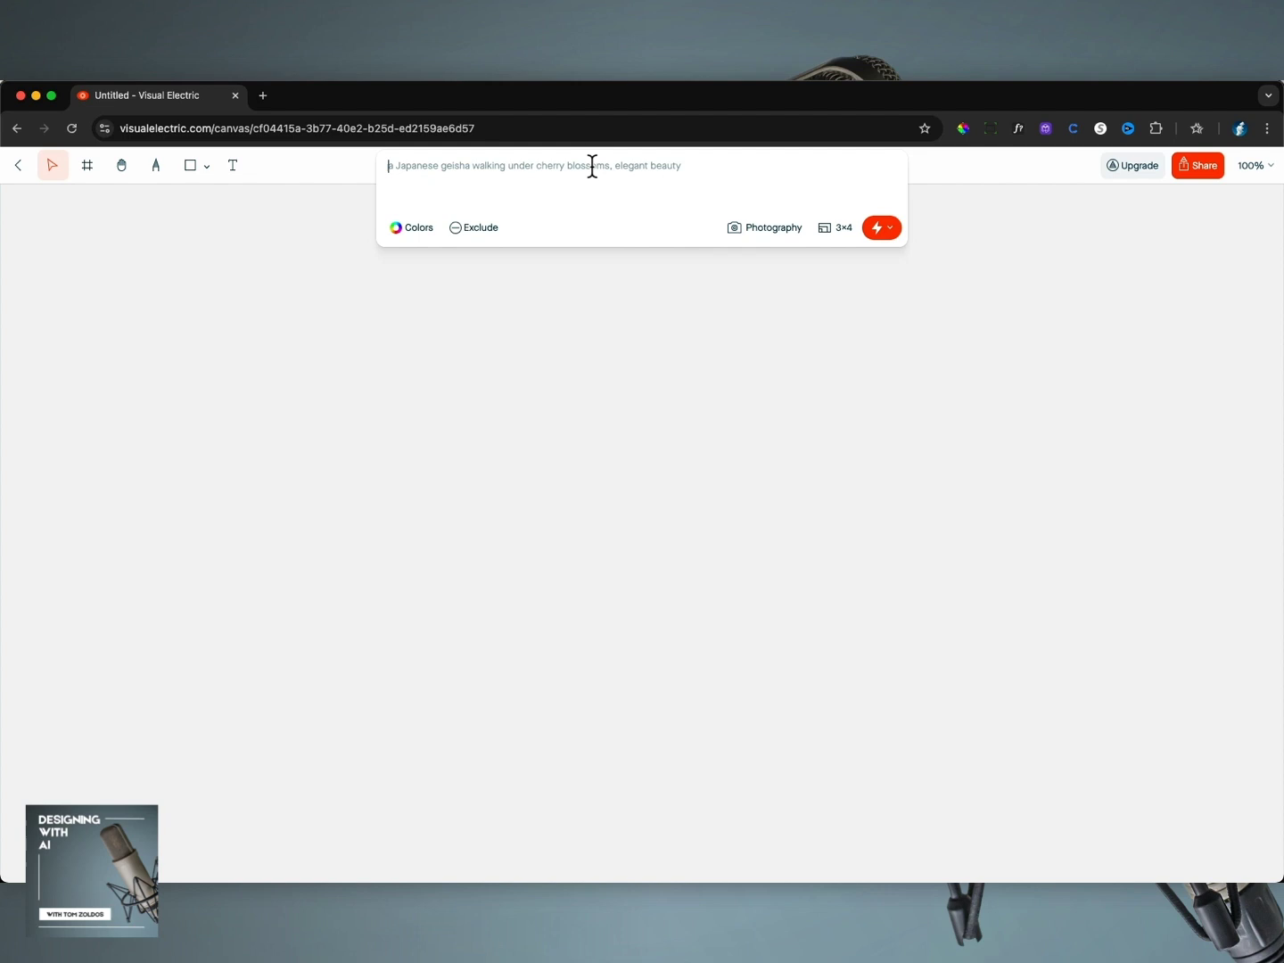
text(De)
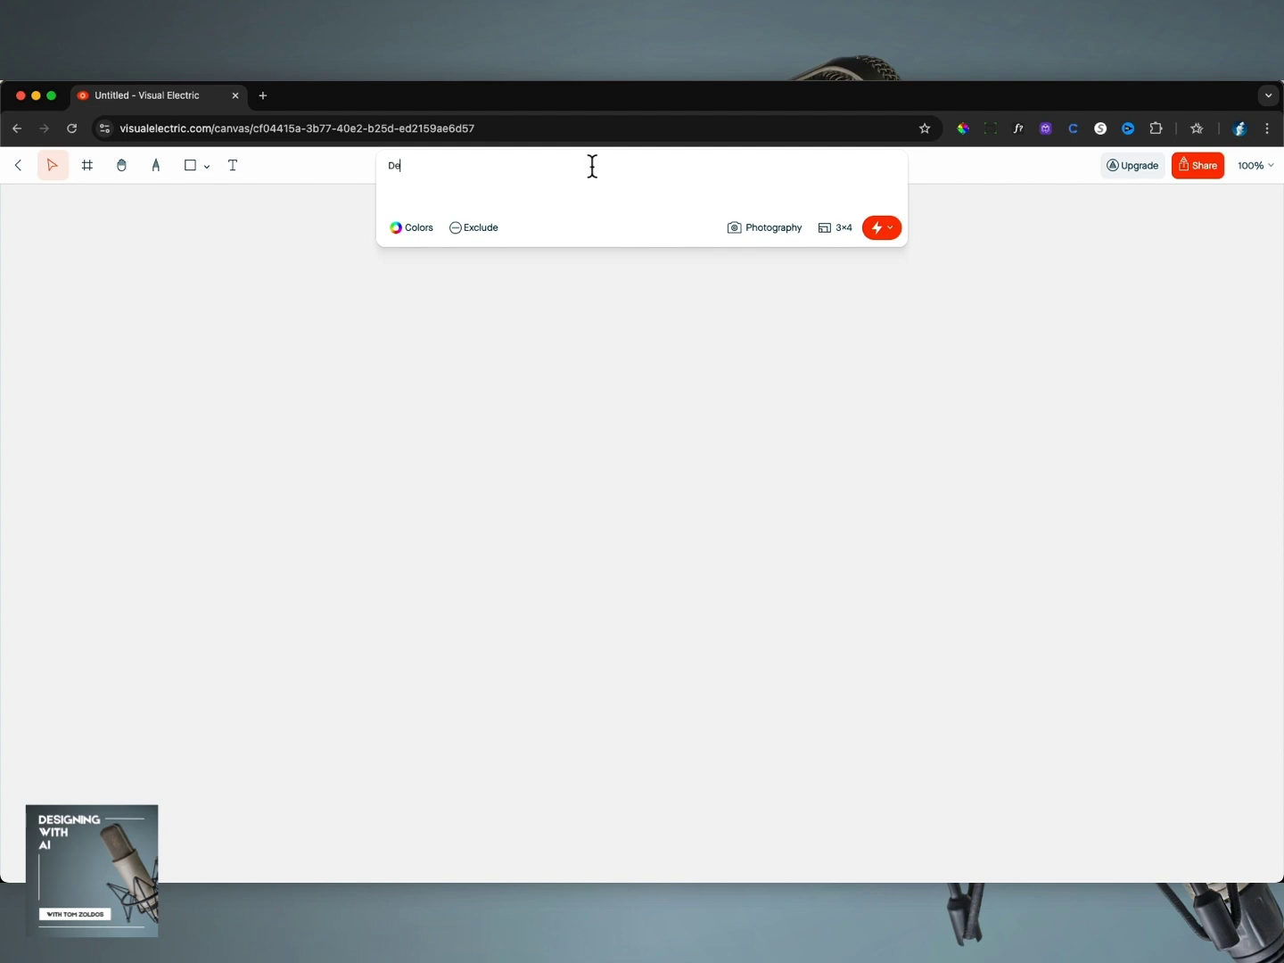
text(sign an )
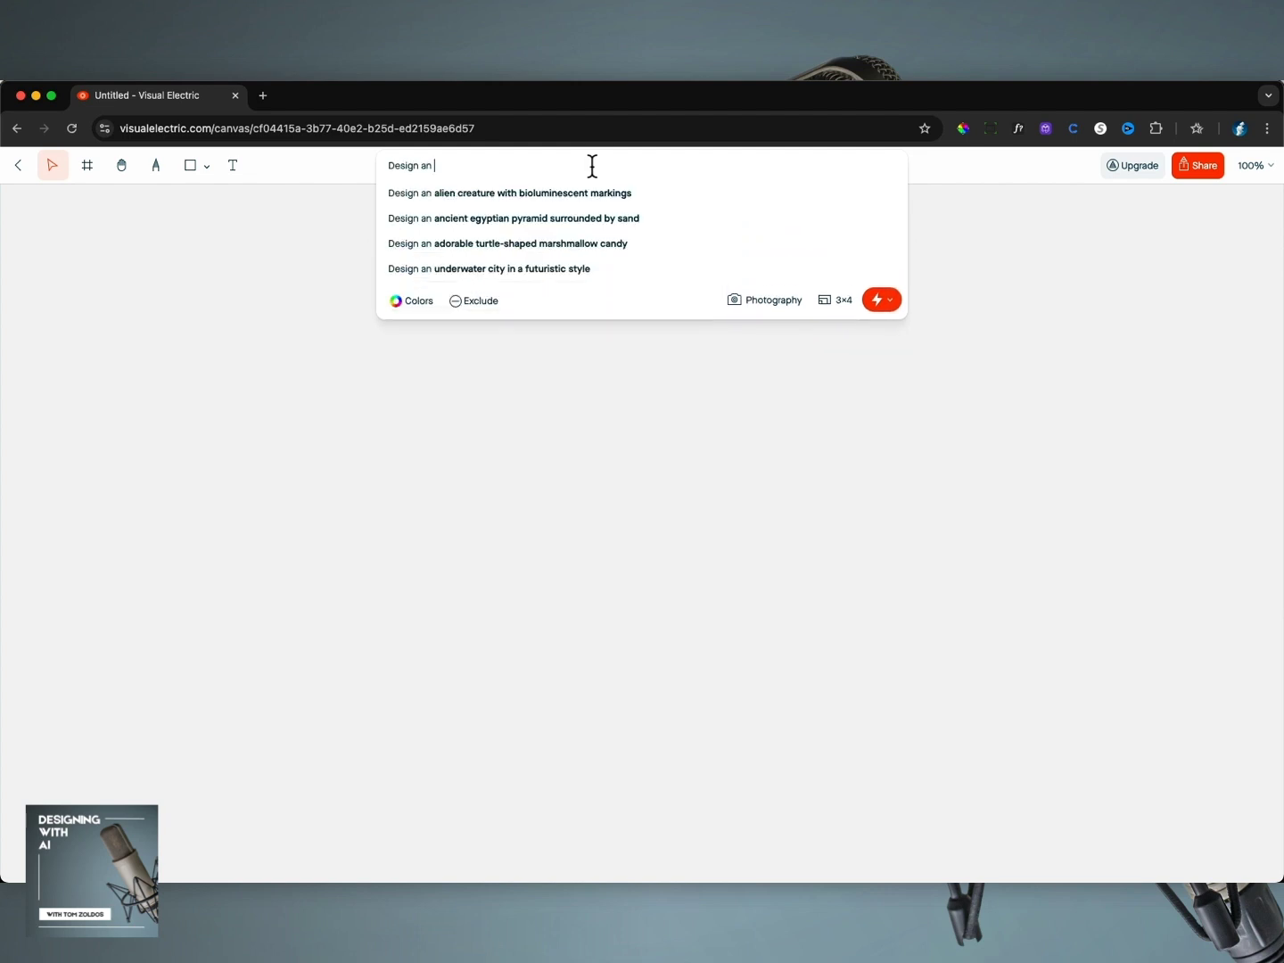
text(ad for a)
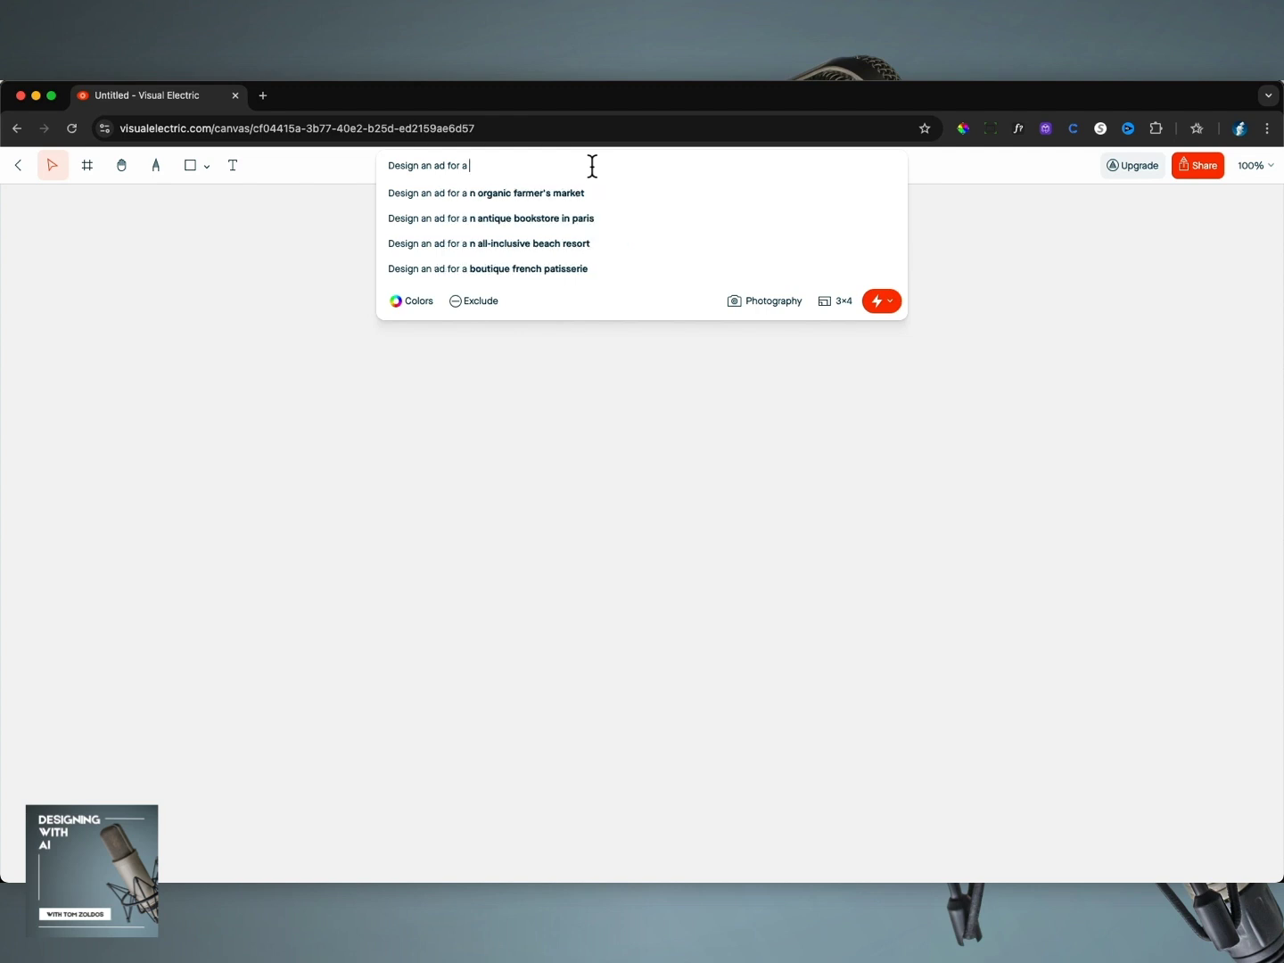
text( soda company. It)
text(ould have a f)
key(BackSpace)
text(very modern and clean)
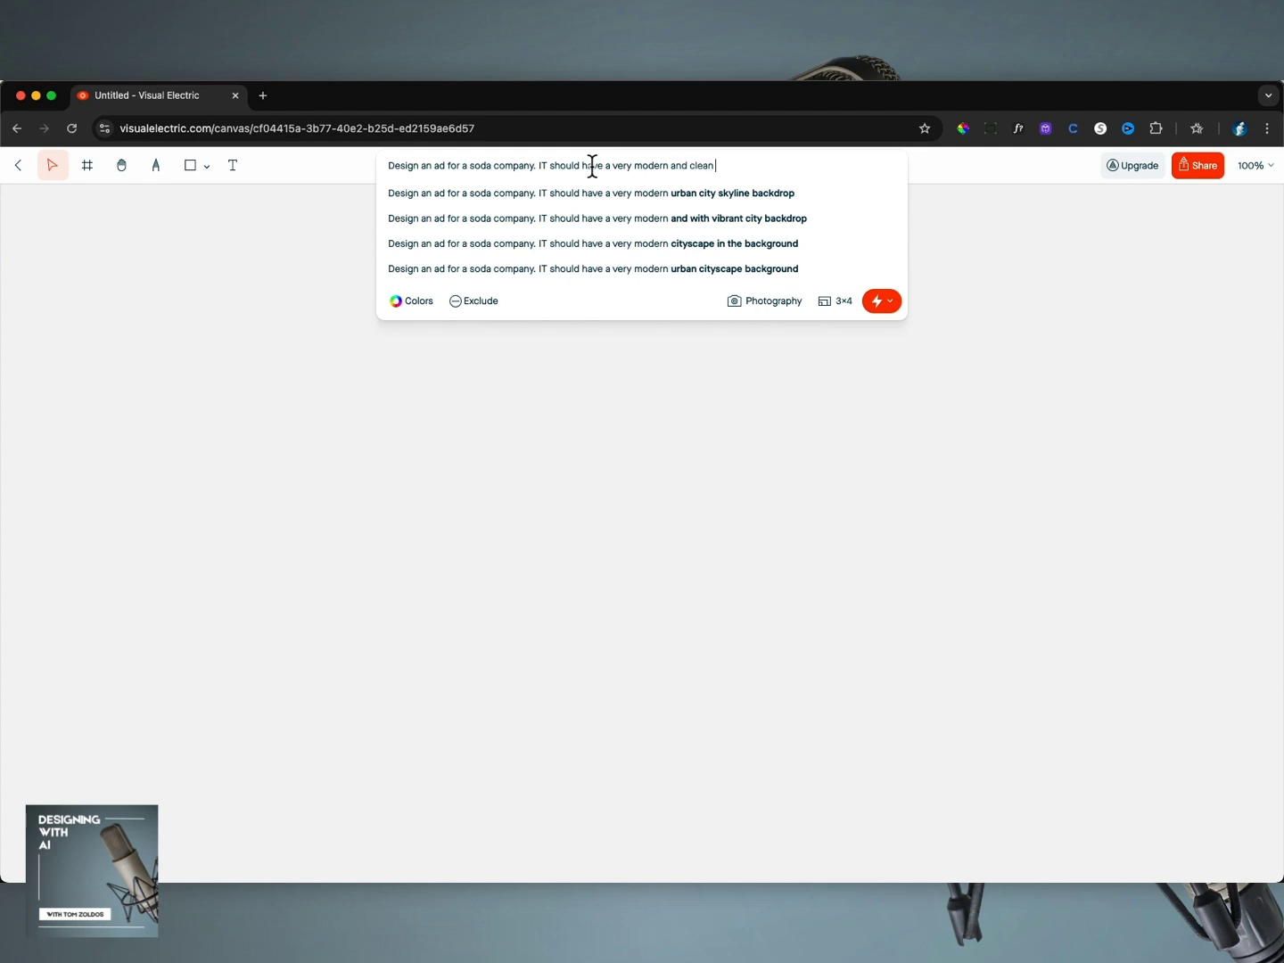
Replace "IT" in the prompt with "The soda can" and finish the sentence with "design on it"
double_click(542, 165)
text(The soda)
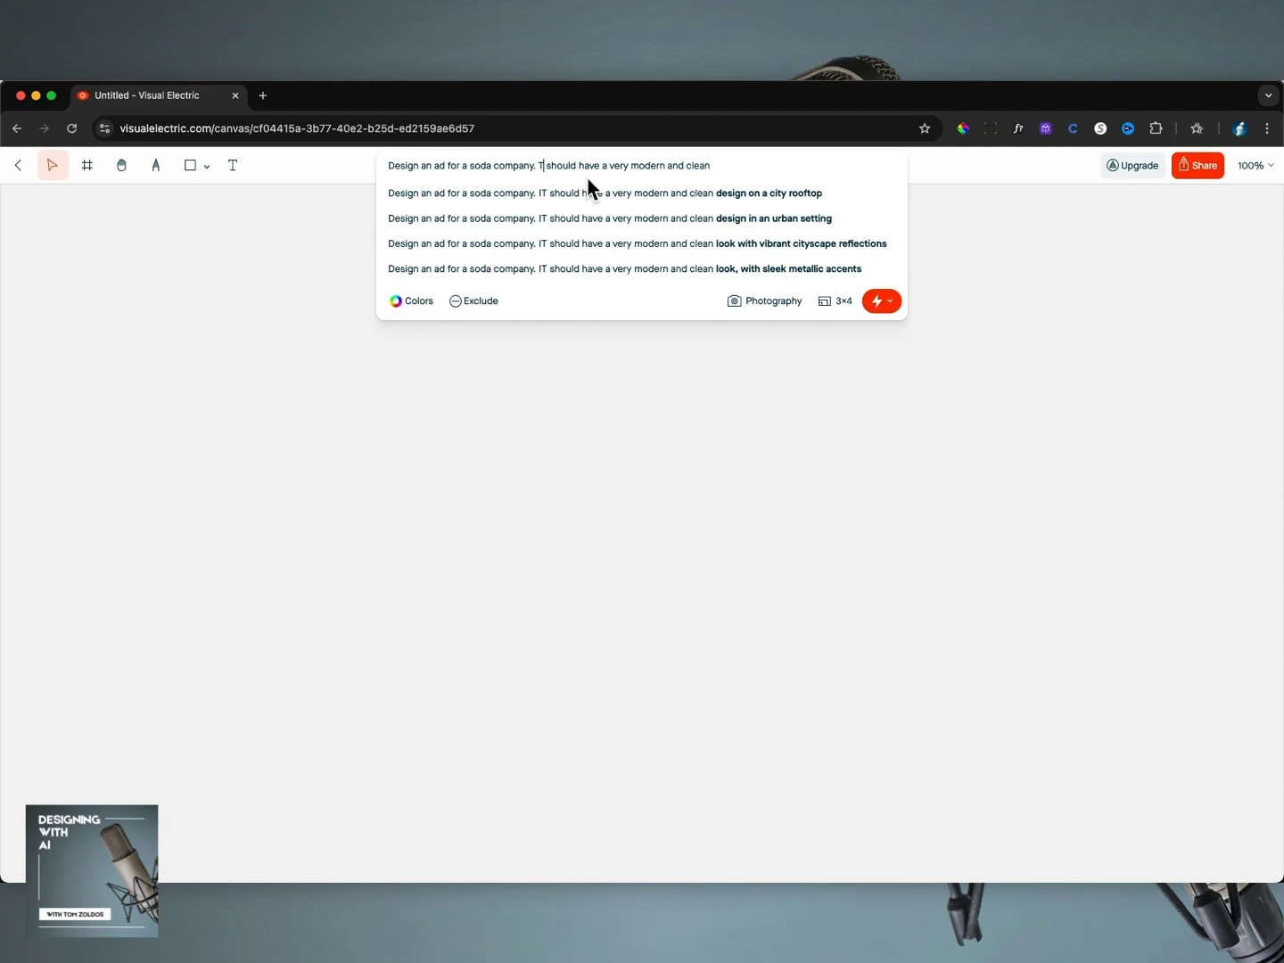
text( can)
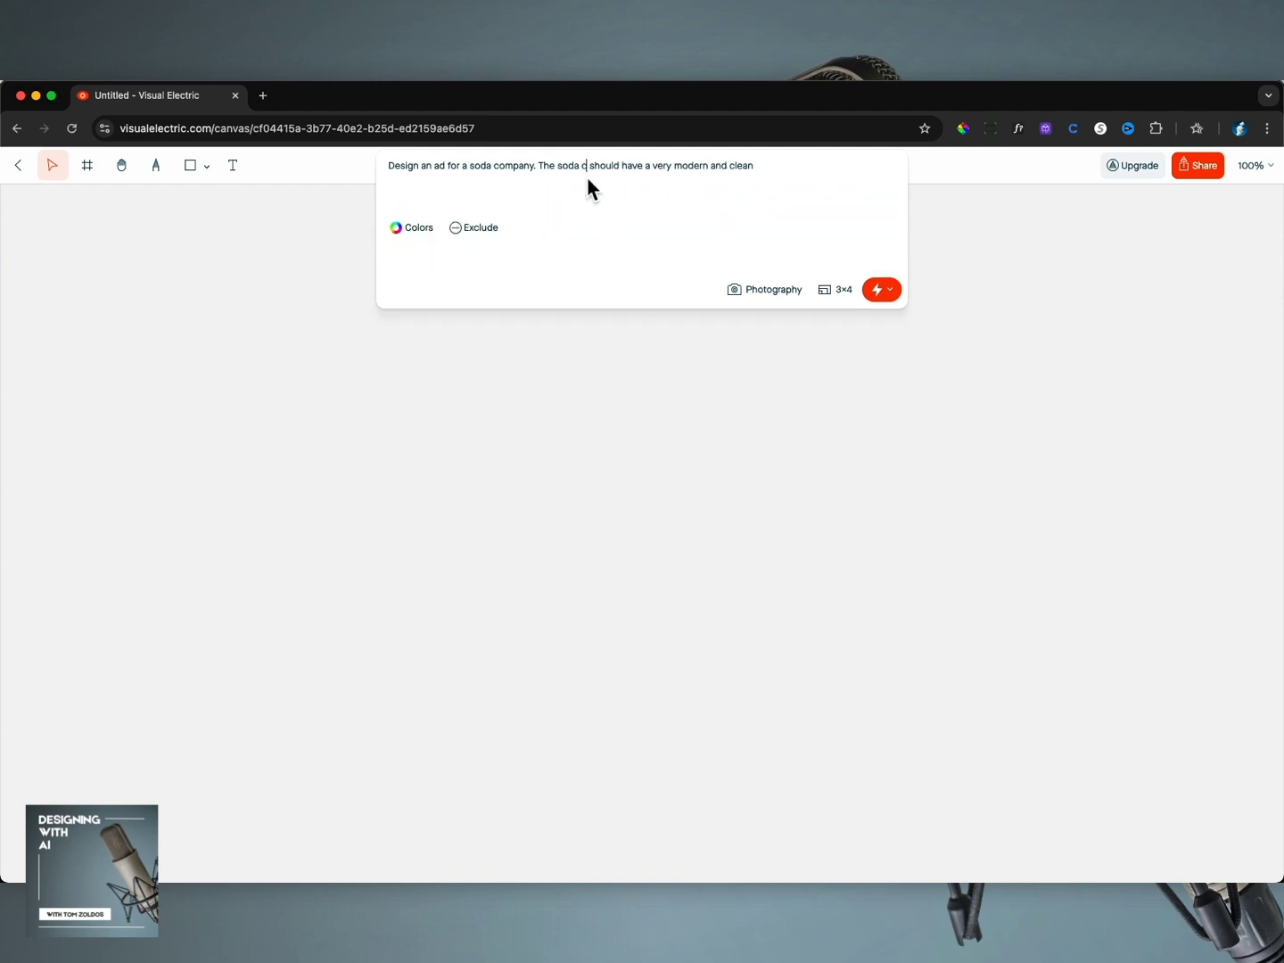
click(832, 166)
text(design on it)
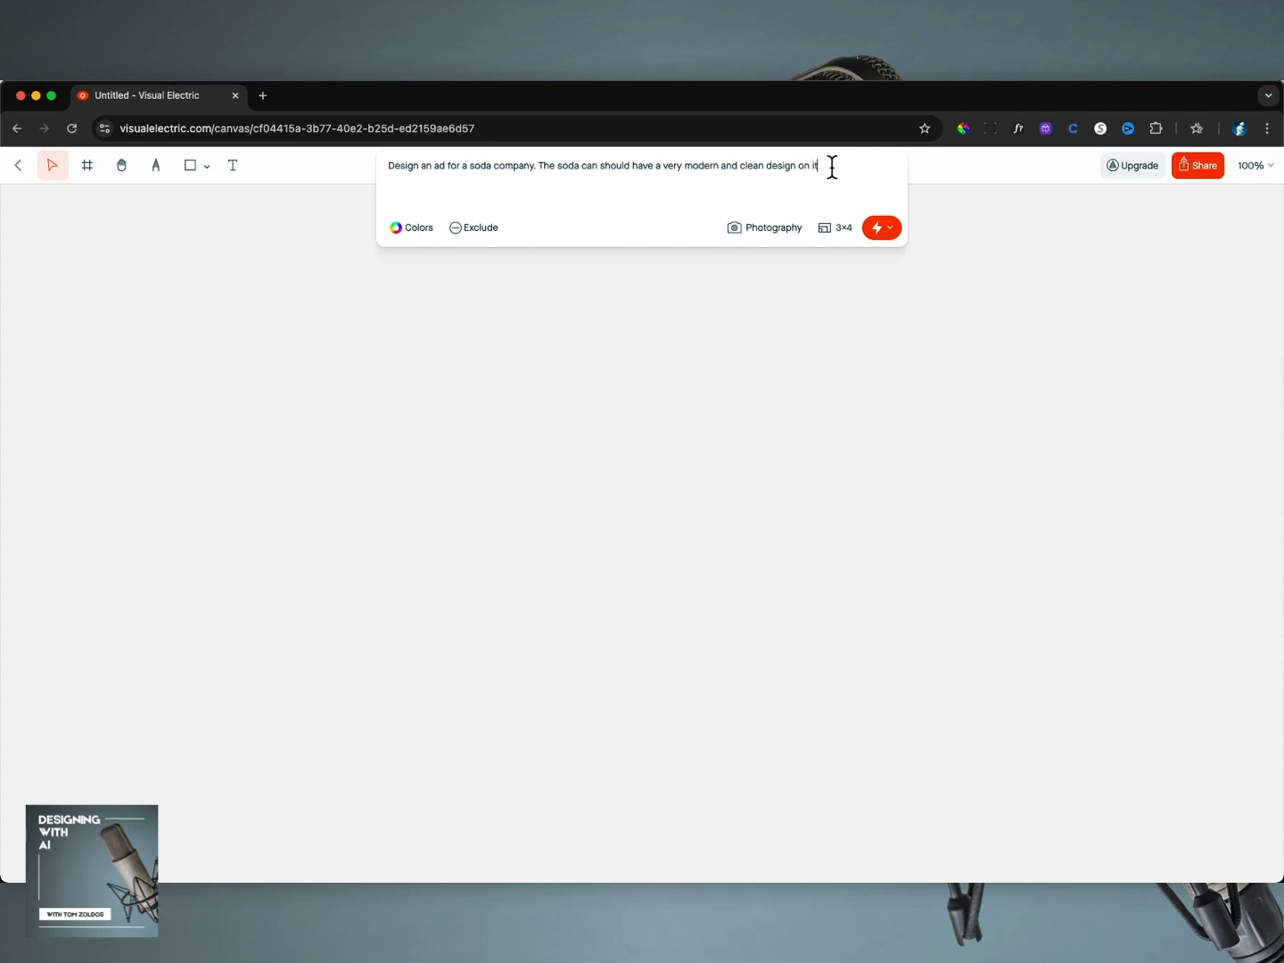
Extend the prompt with "that is also colorful - the main brand colors are blue and red.", correcting the spelling of "colorful"
text( that is also co)
text(loful. TH)
text(e)
key(BackSpace)
key(BackSpace)
key(BackSpace)
key(BackSpace)
key(BackSpace)
key(BackSpace)
key(BackSpace)
text(r)
text(ful - the main brand colors are blue and red.)
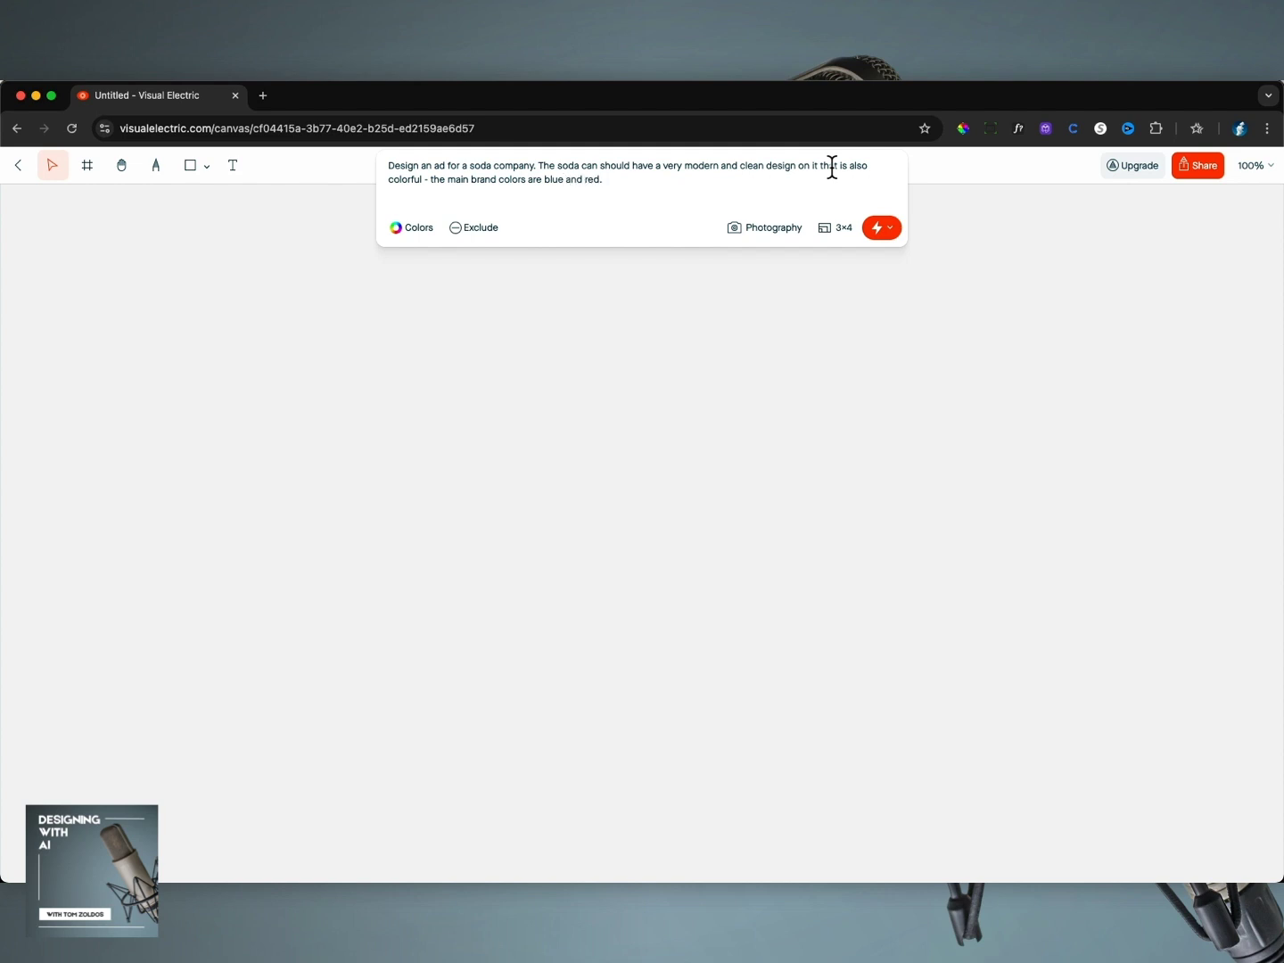
Choose the red and blue color palettes for the soda ad and set its aspect ratio to Widescreen 16×9
click(412, 229)
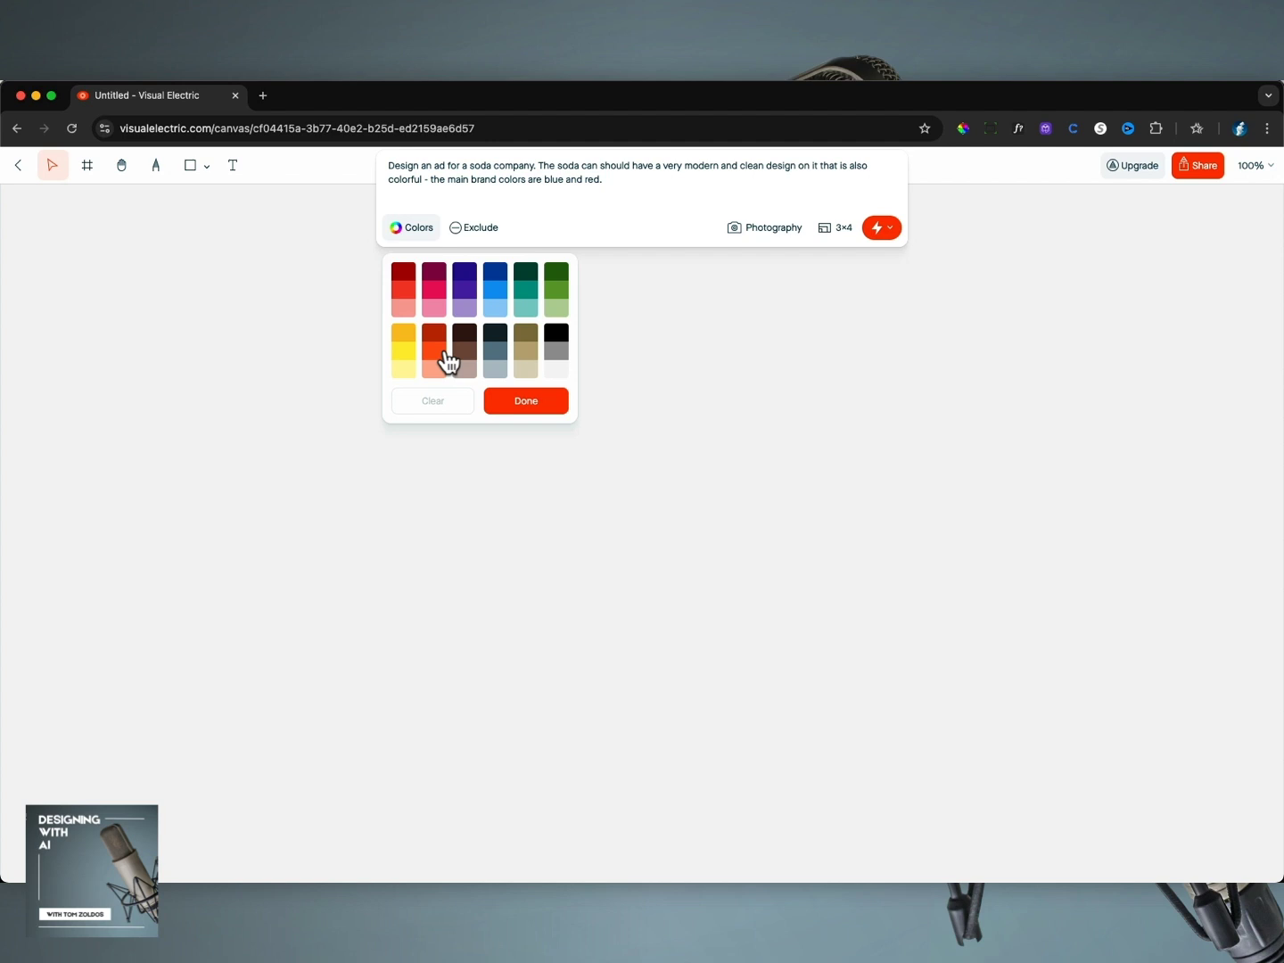
click(406, 292)
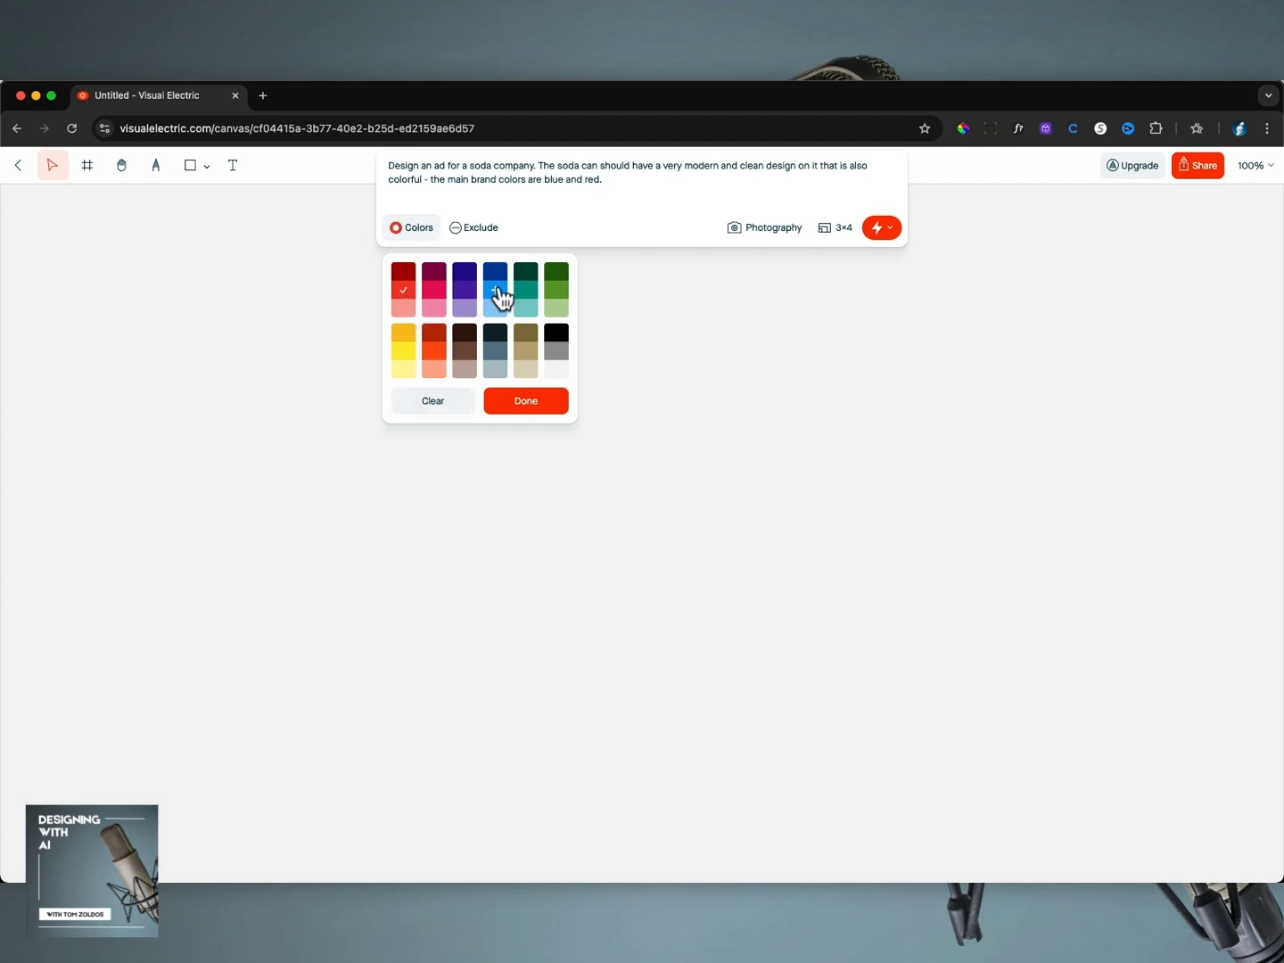
click(497, 293)
click(534, 403)
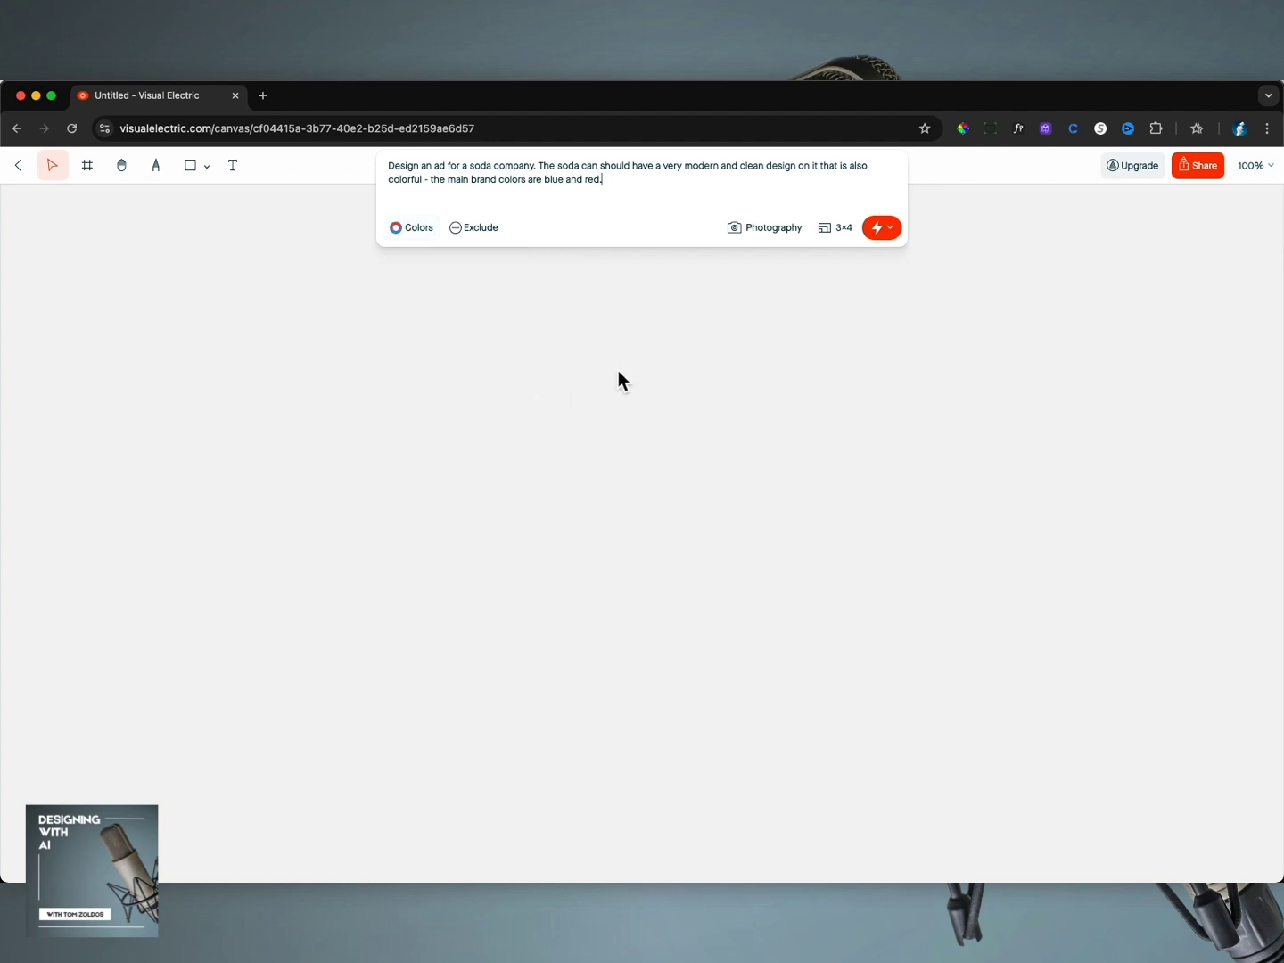
click(845, 234)
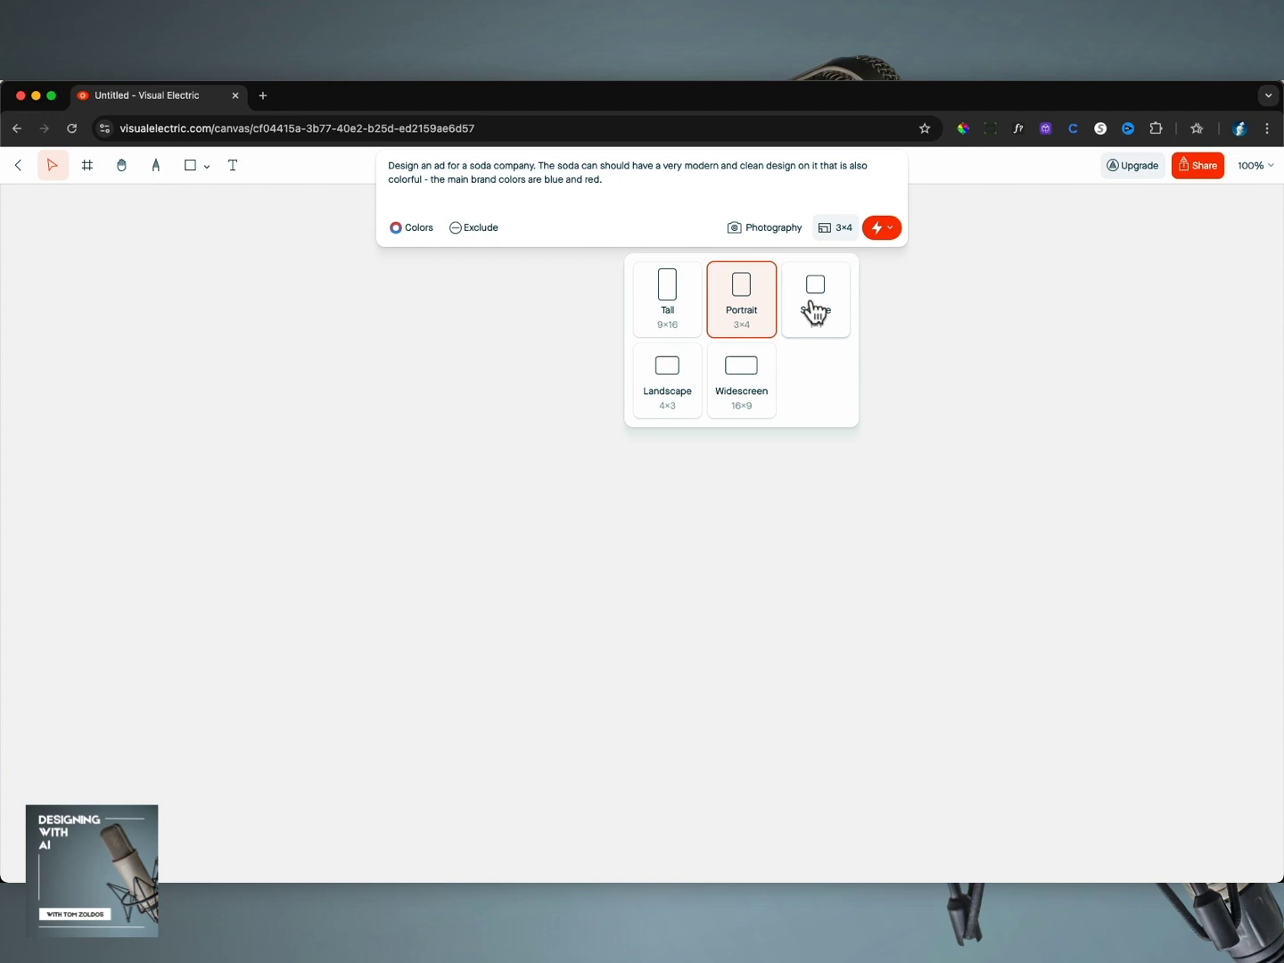
click(753, 369)
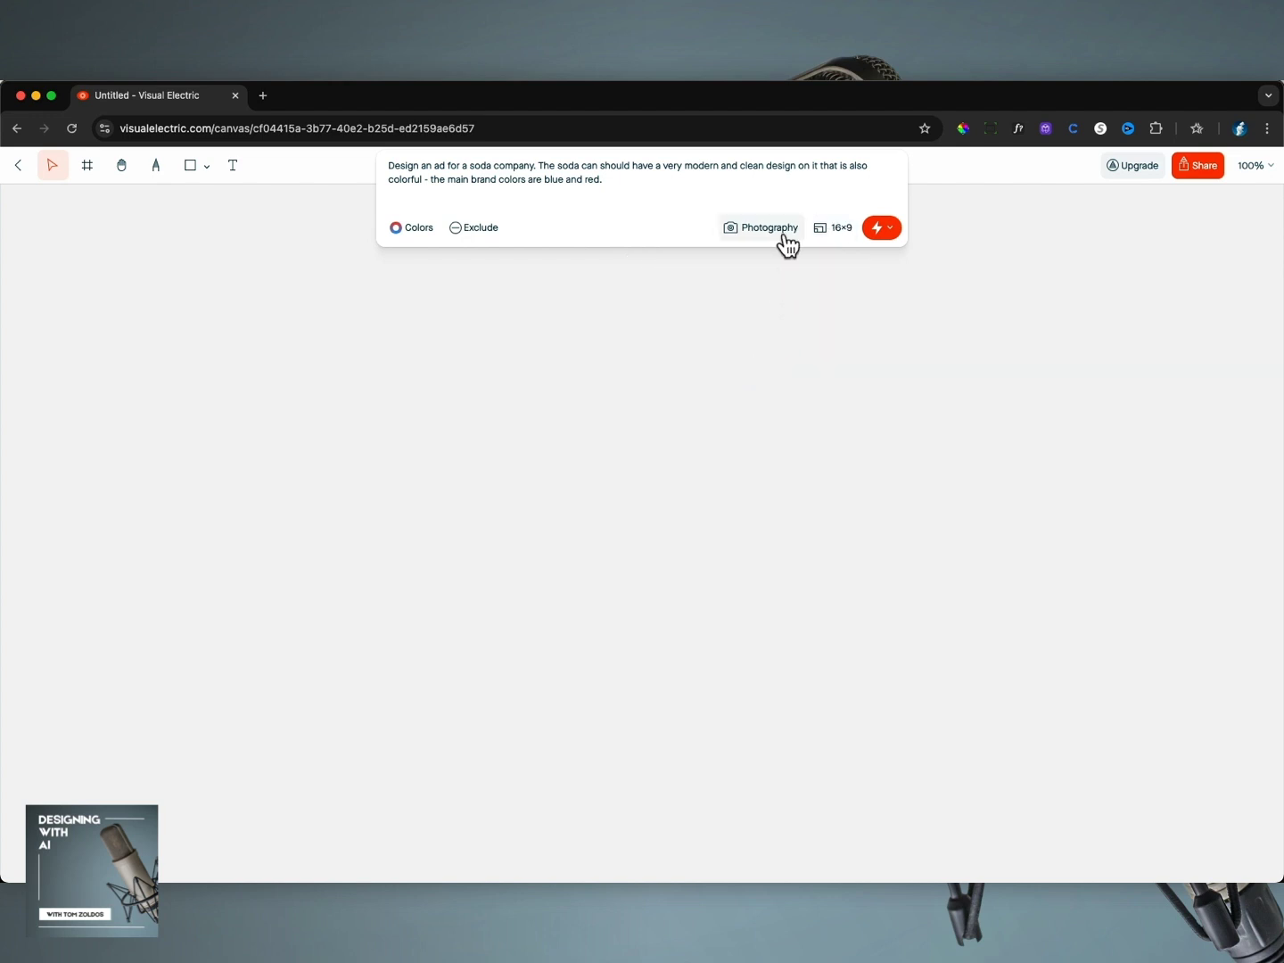
Switch the soda ad's style from the Photography category to Product Photography and generate the images
click(767, 230)
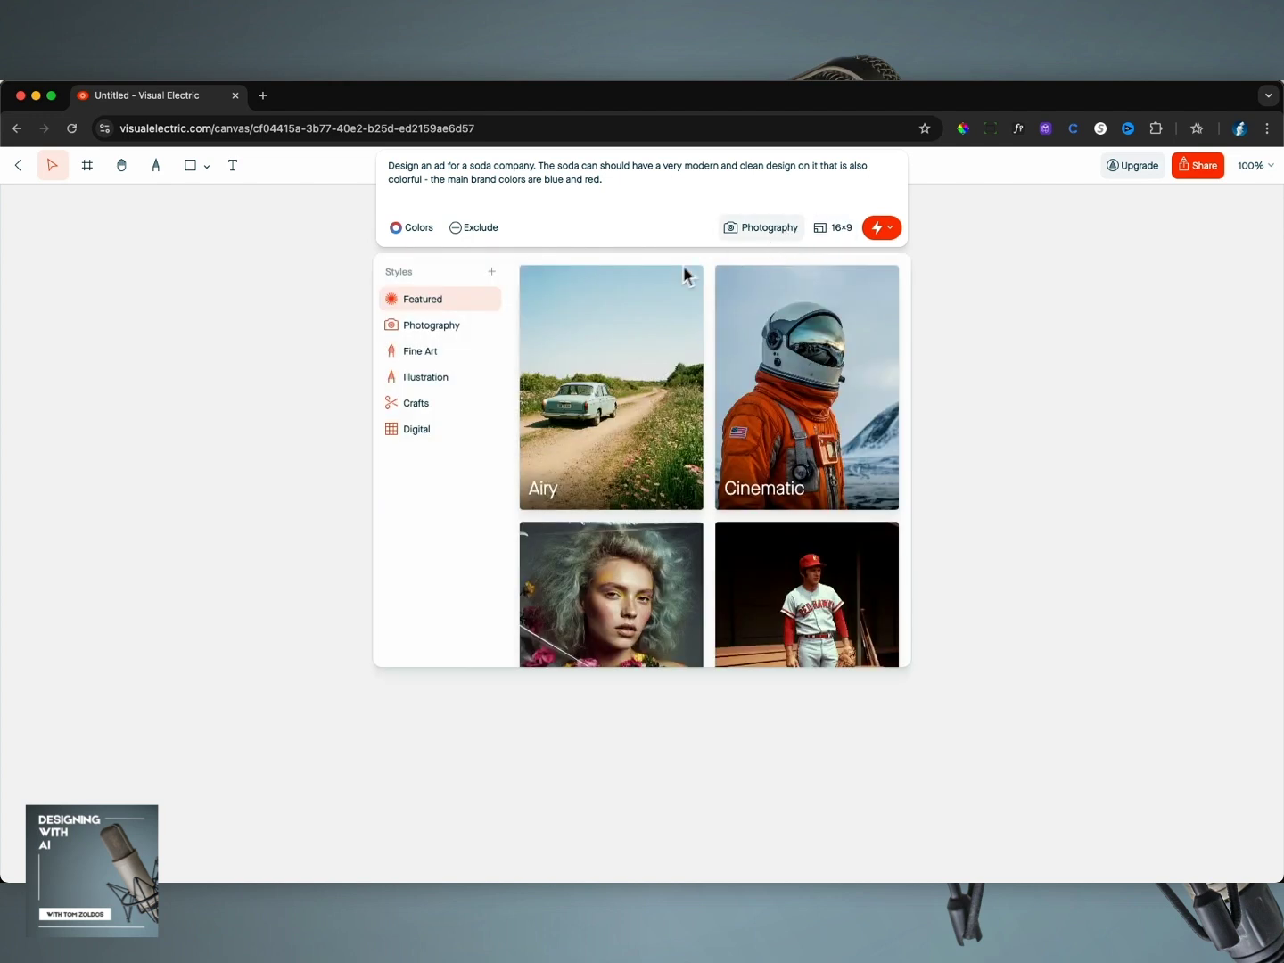
click(457, 324)
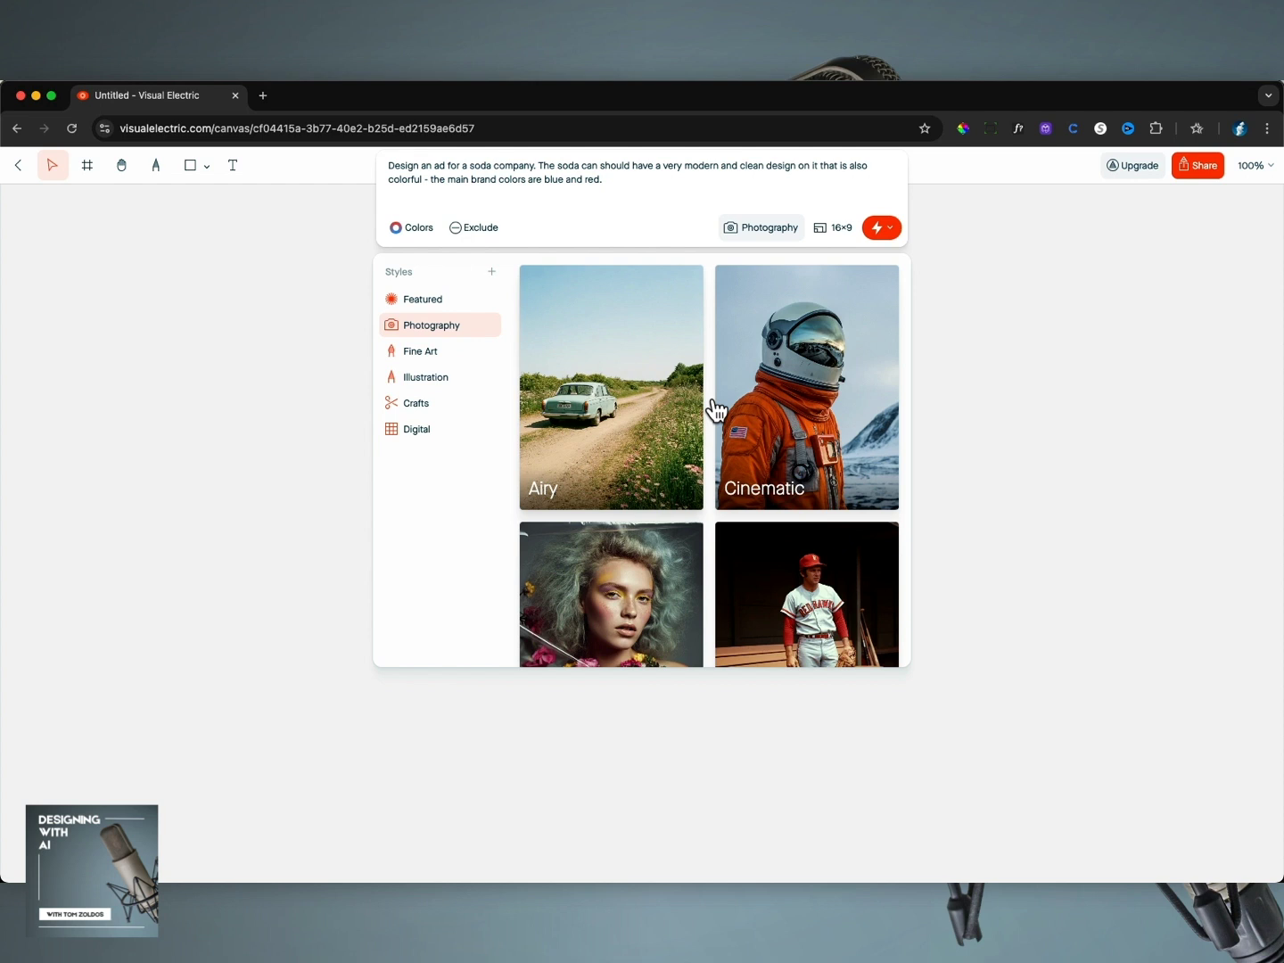
scroll(782, 430, down, 5)
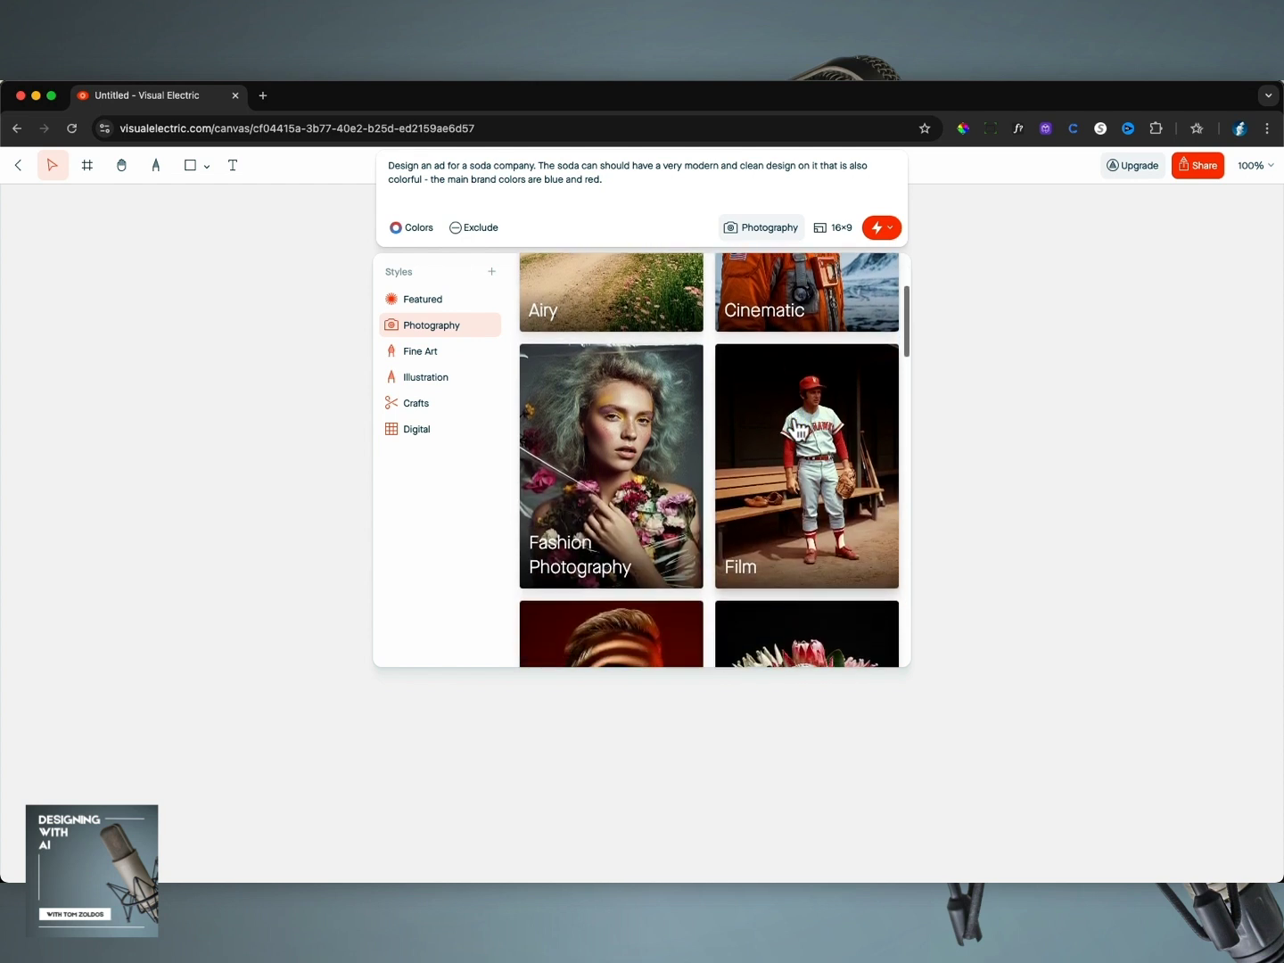
scroll(798, 429, down, 9)
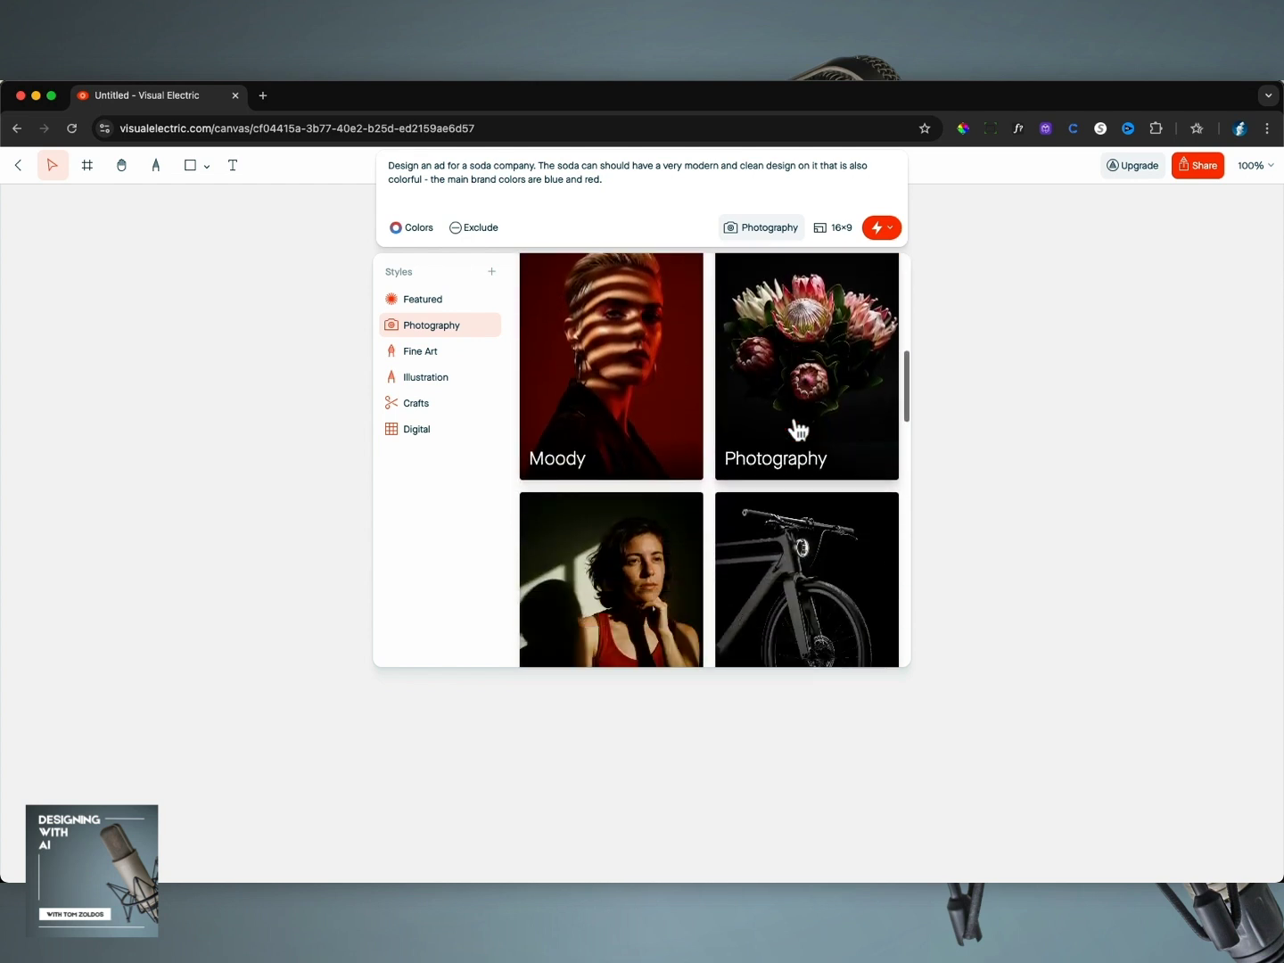
scroll(797, 430, down, 4)
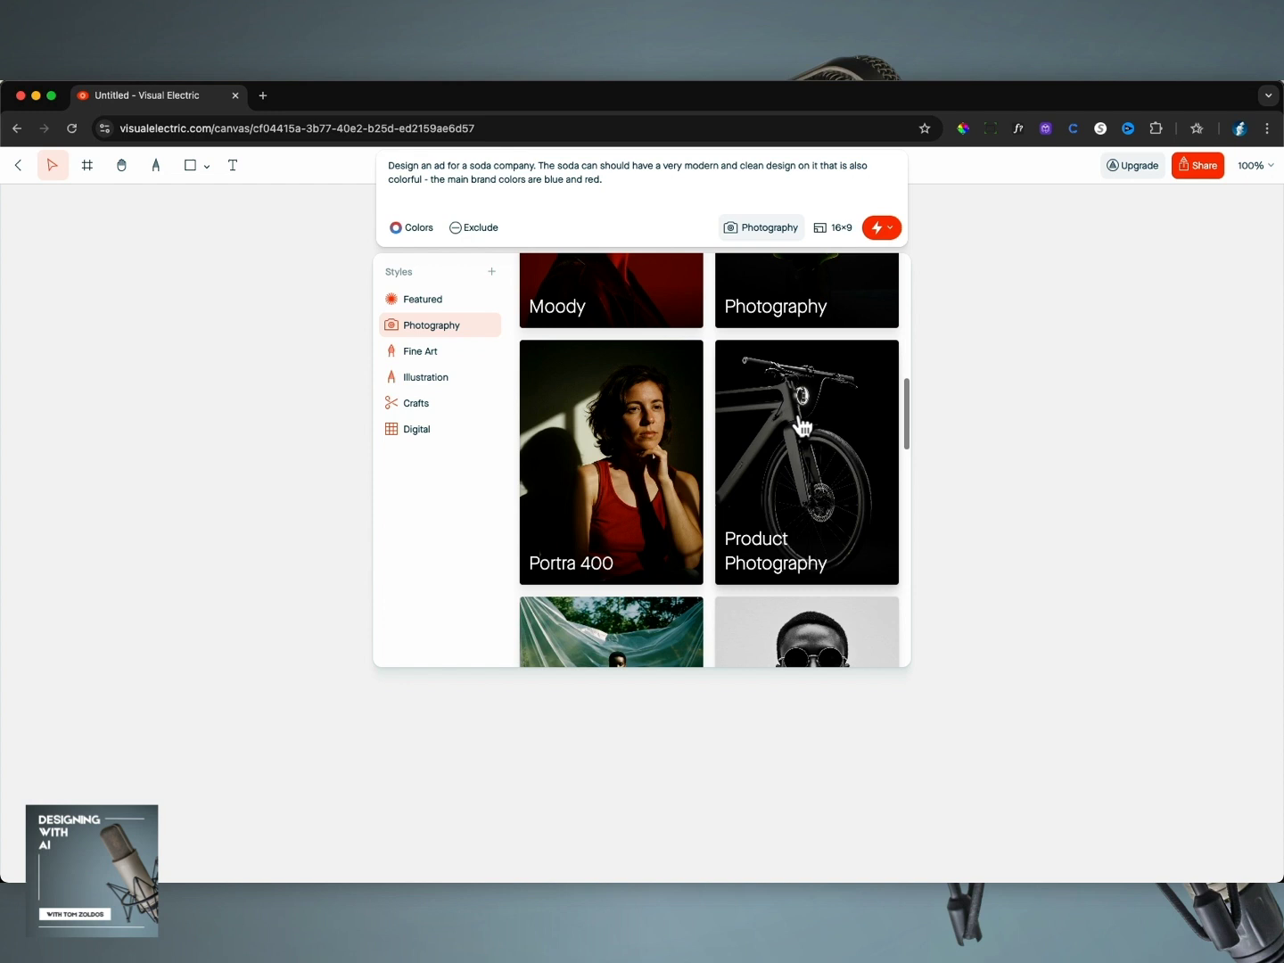
click(797, 430)
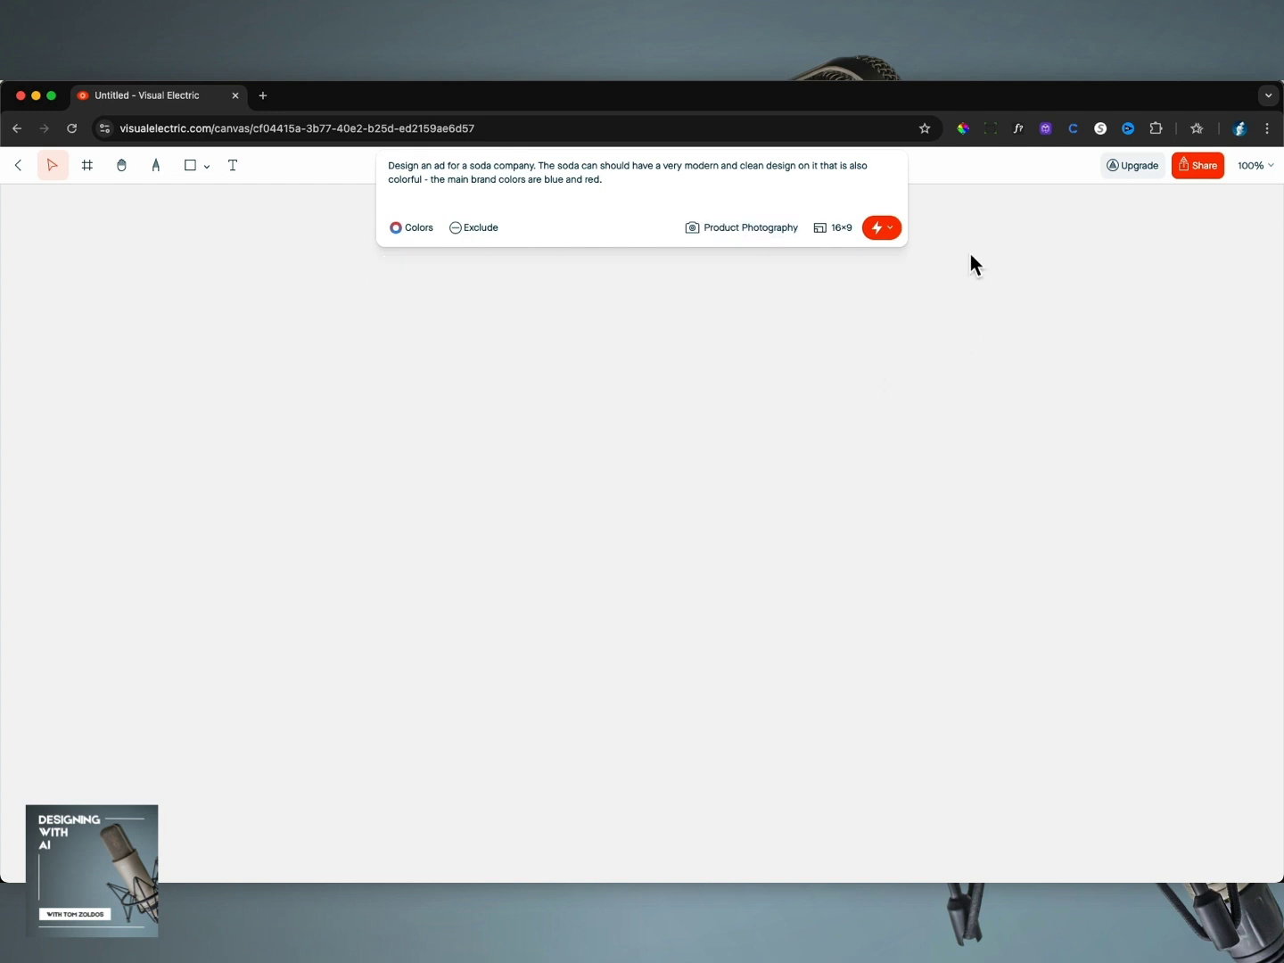
click(878, 229)
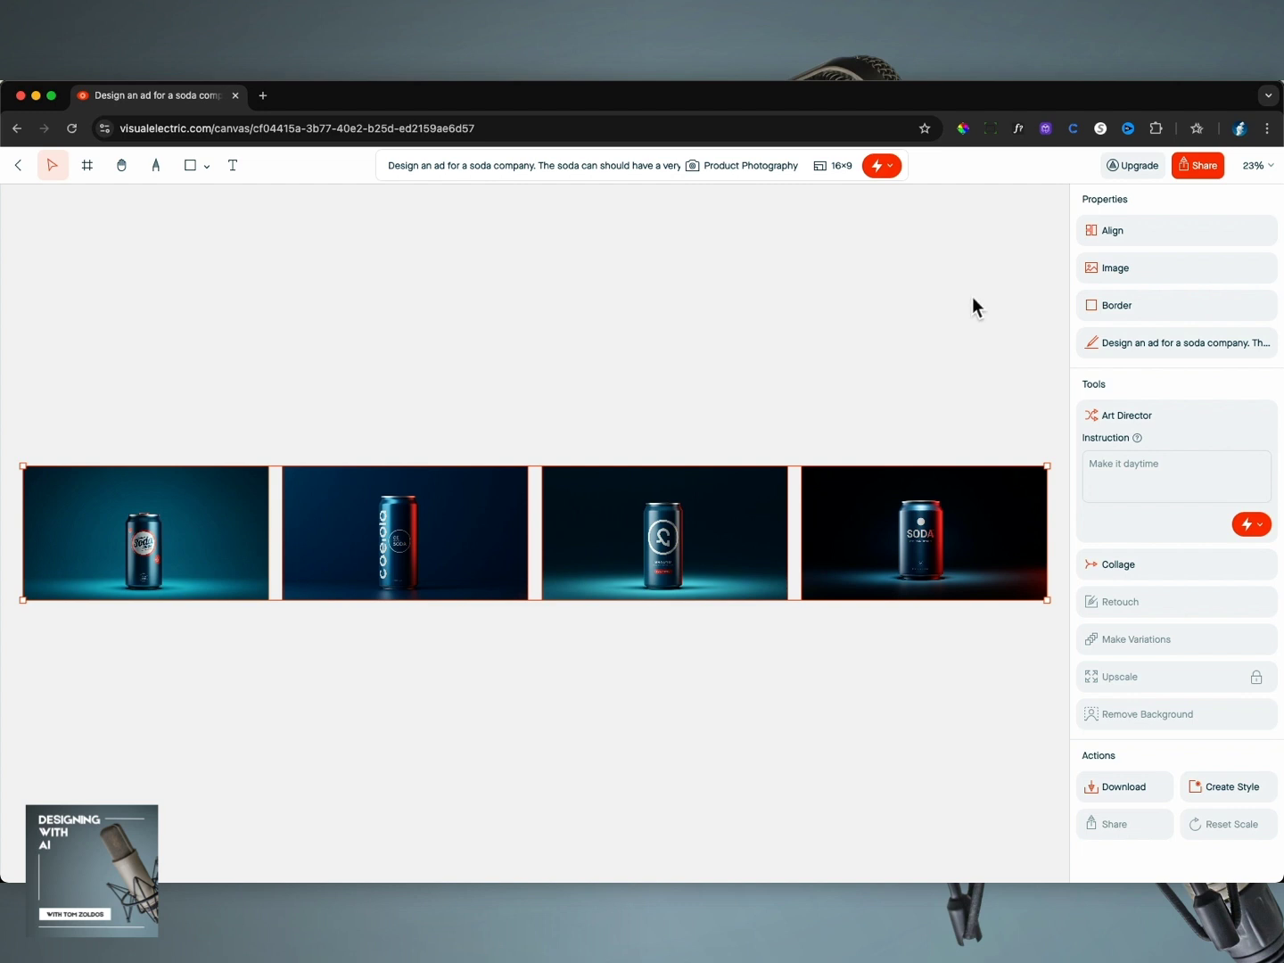
Examine the four generated soda can images up close, comparing their can designs and lettering
click(221, 541)
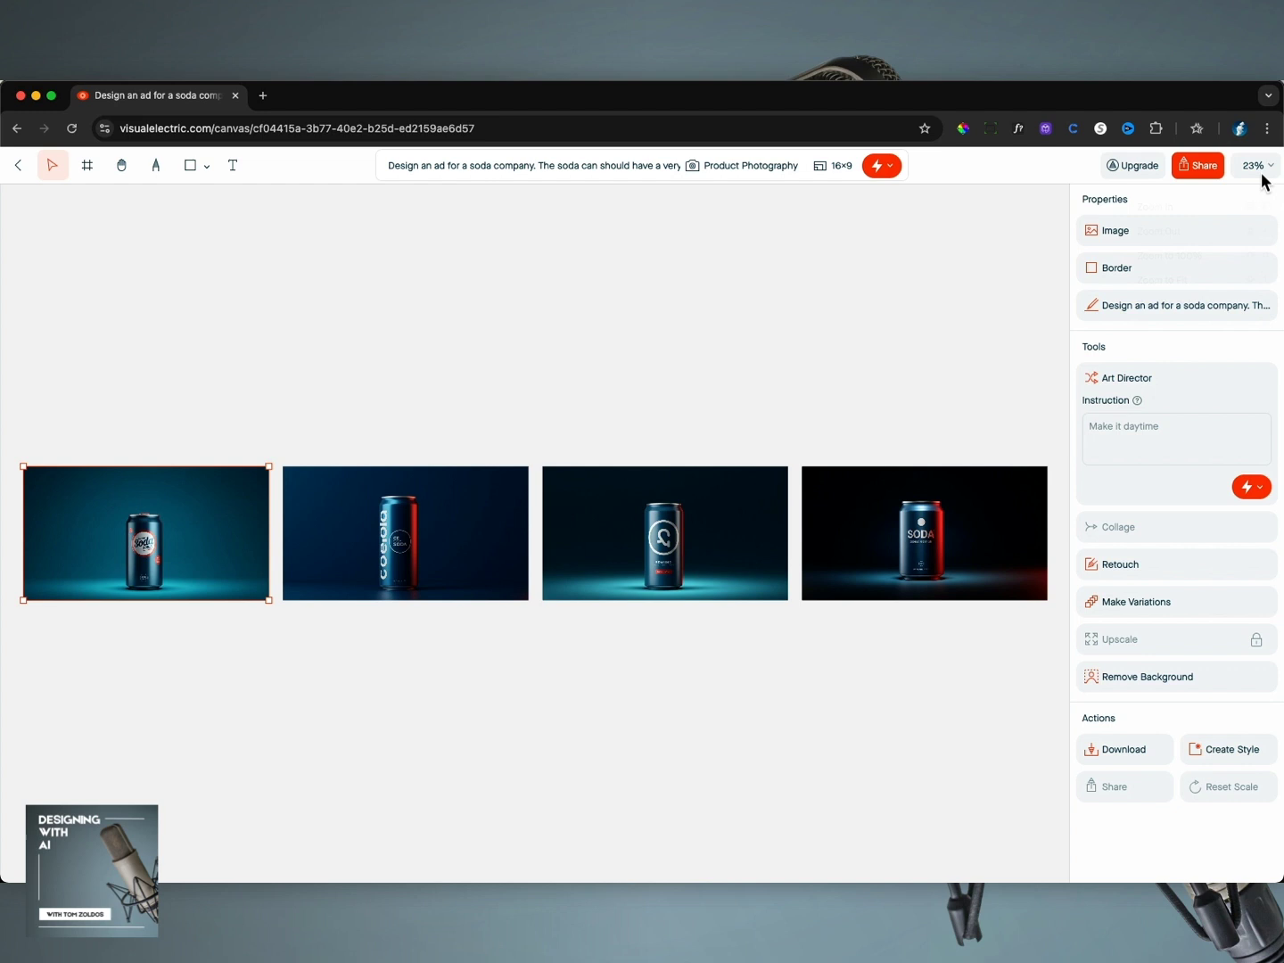
click(1261, 173)
click(1231, 298)
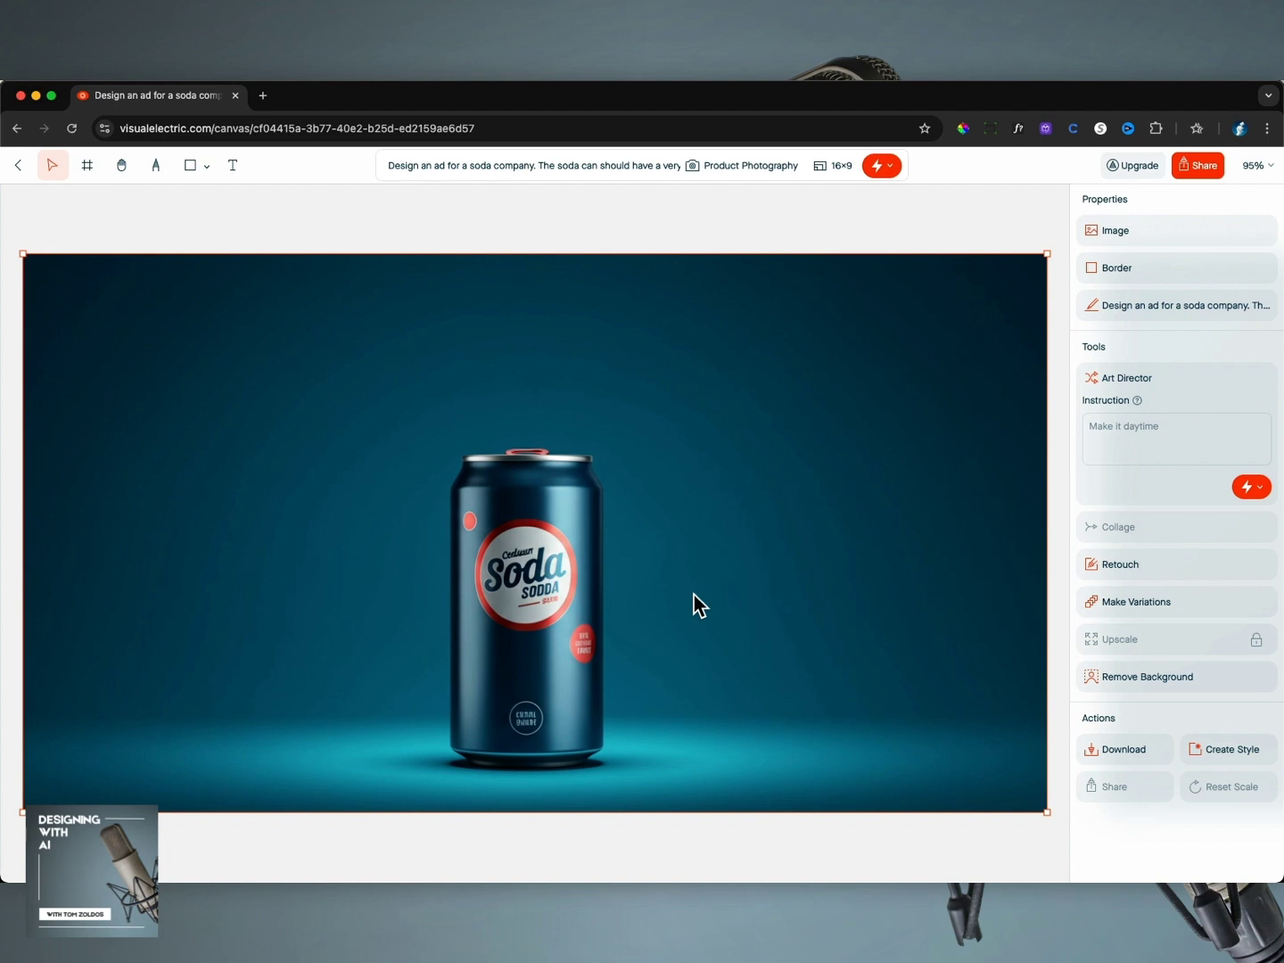
scroll(695, 595, right, 10)
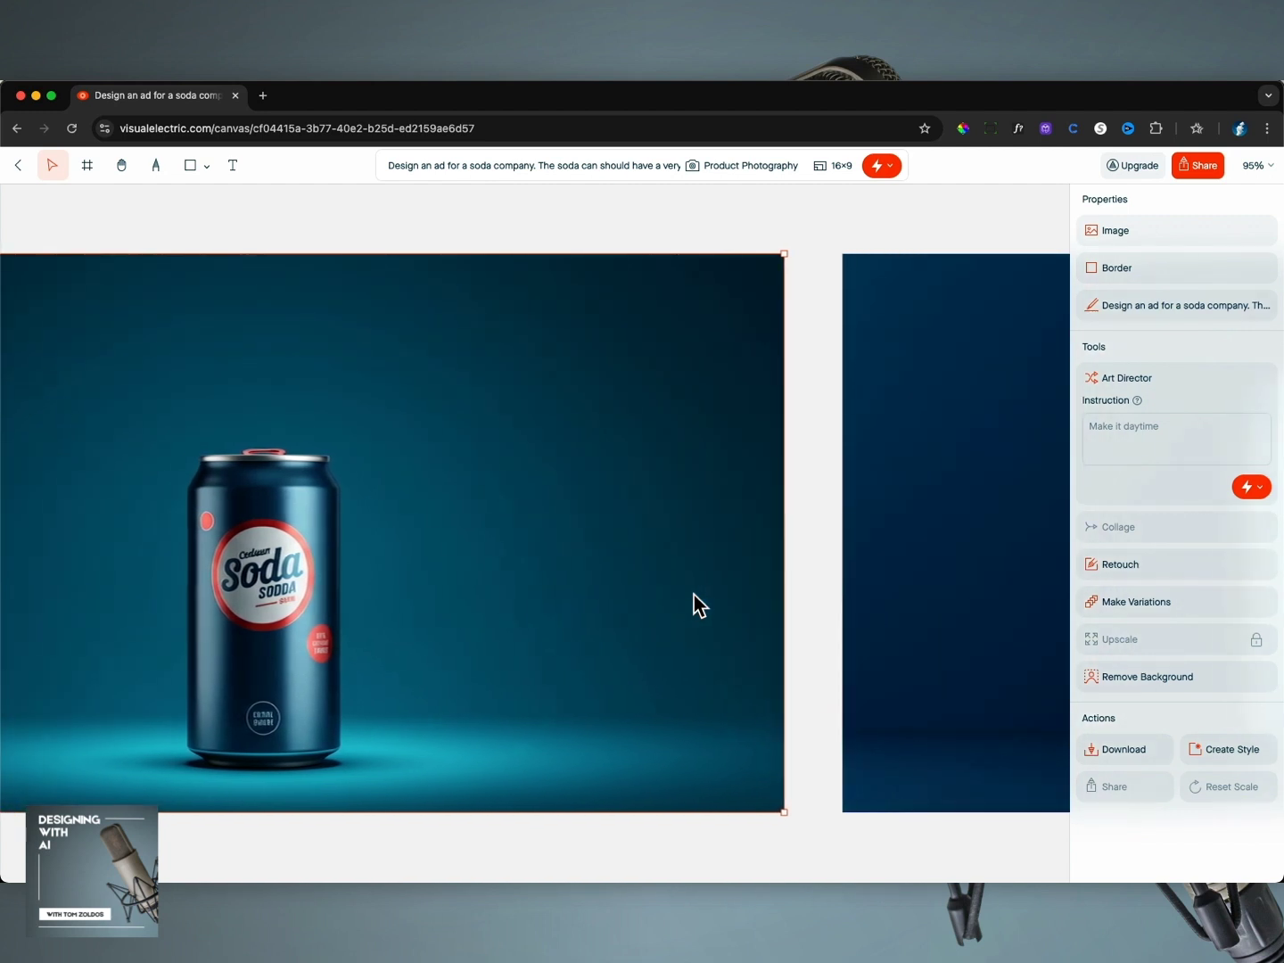
scroll(694, 595, right, 10)
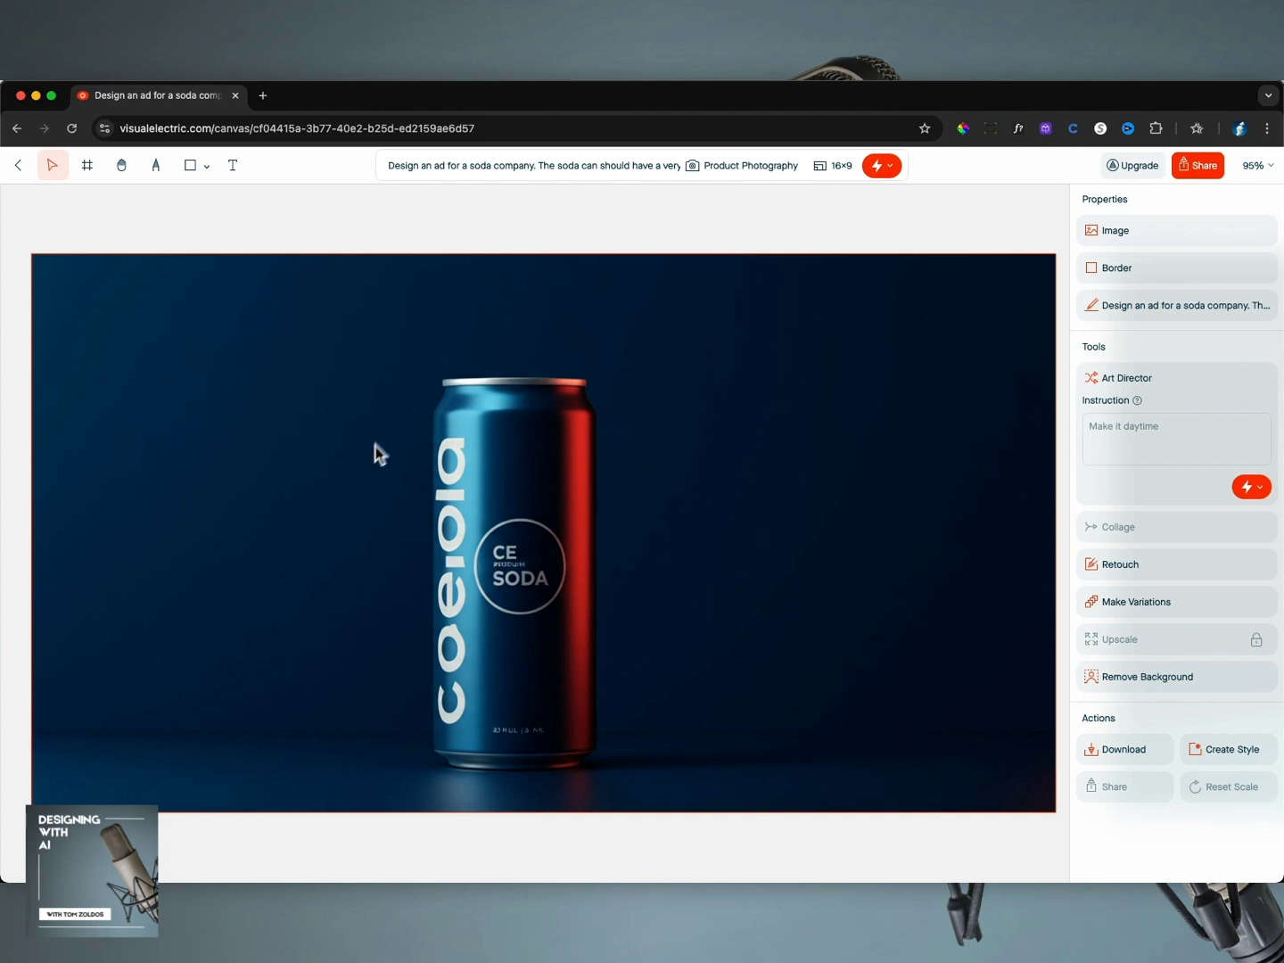
scroll(703, 491, right, 10)
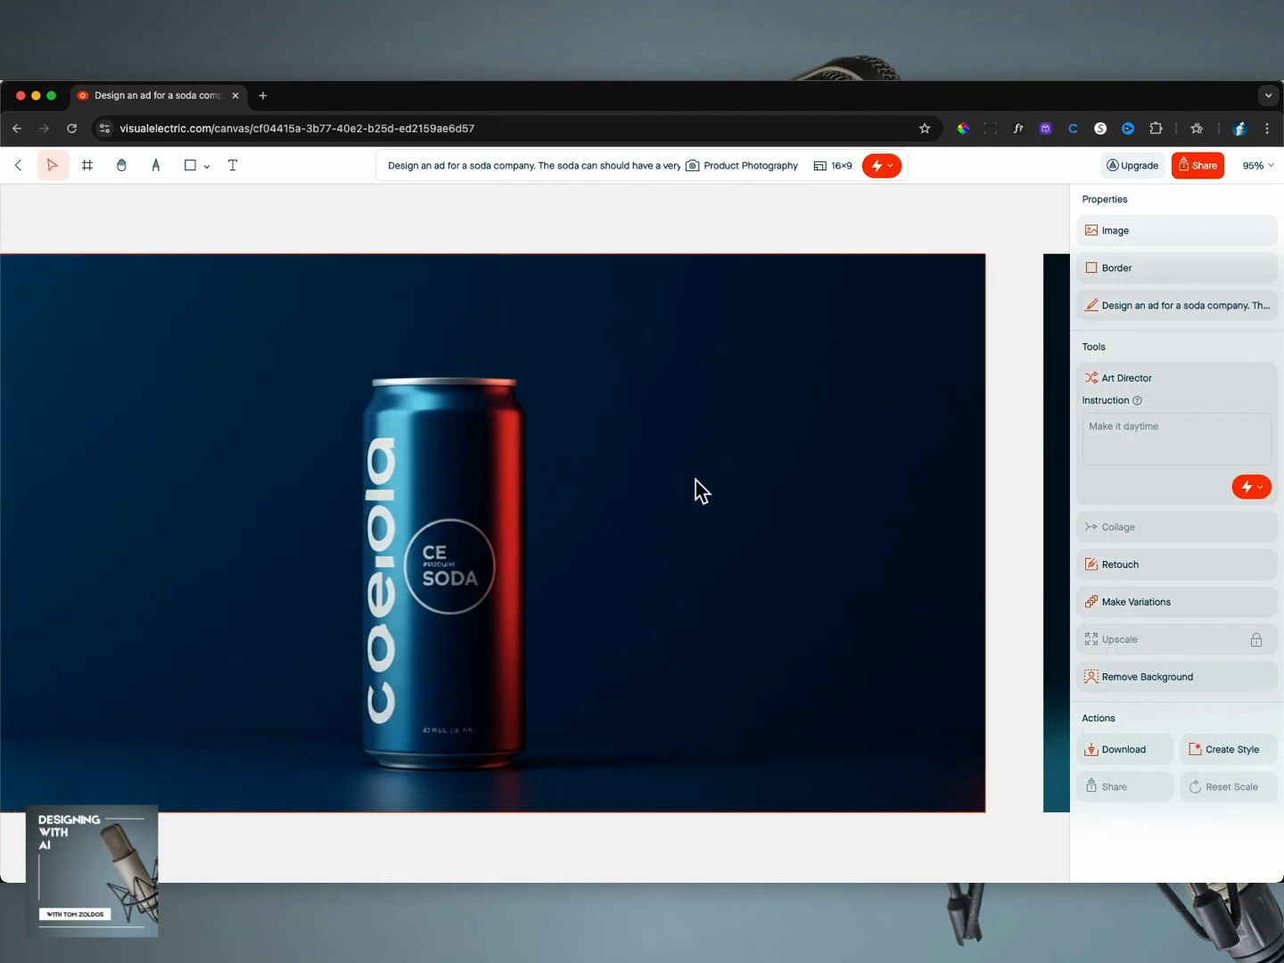
scroll(702, 492, right, 7)
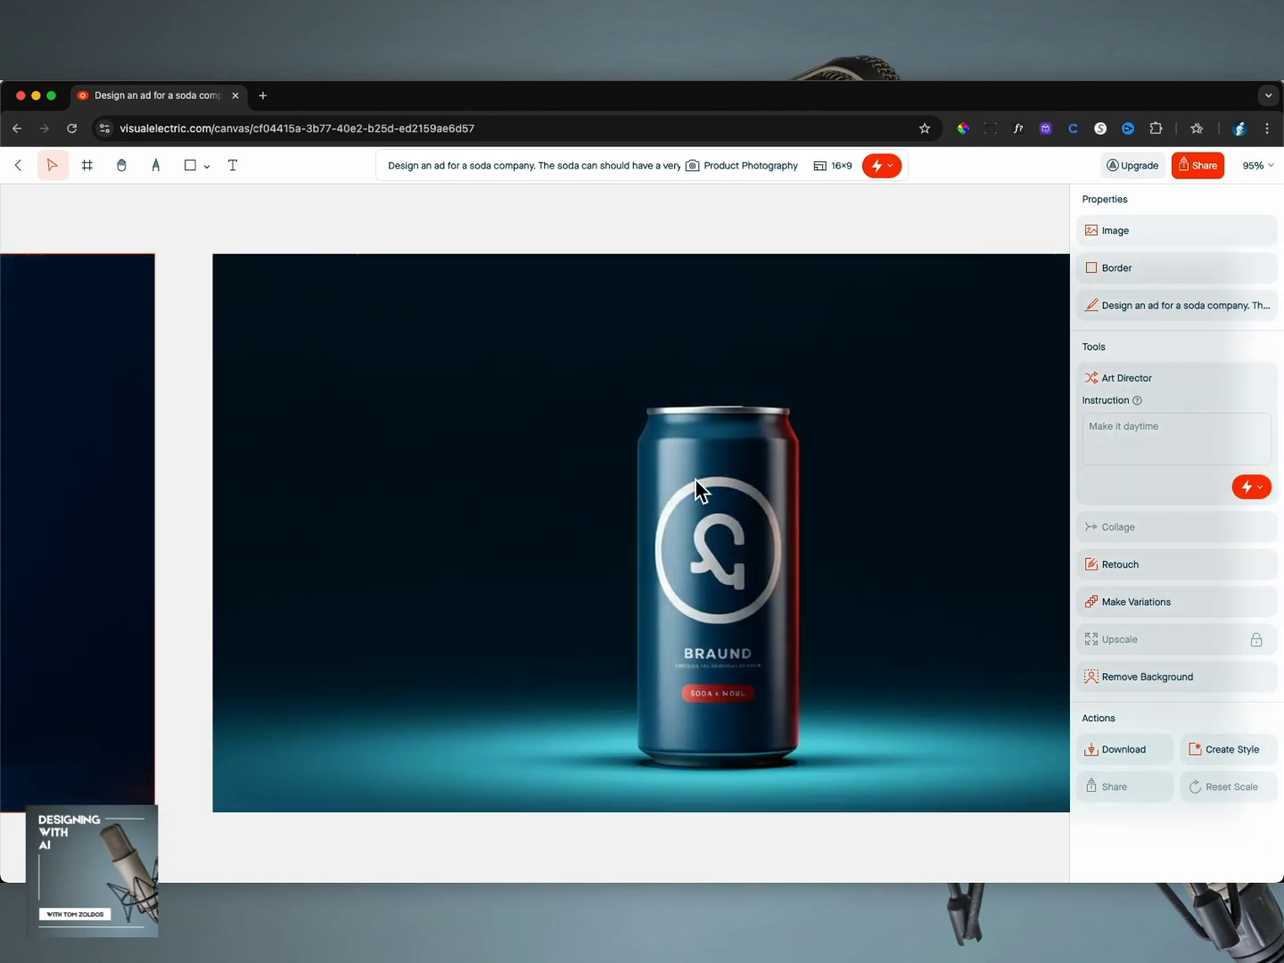
scroll(701, 491, right, 2)
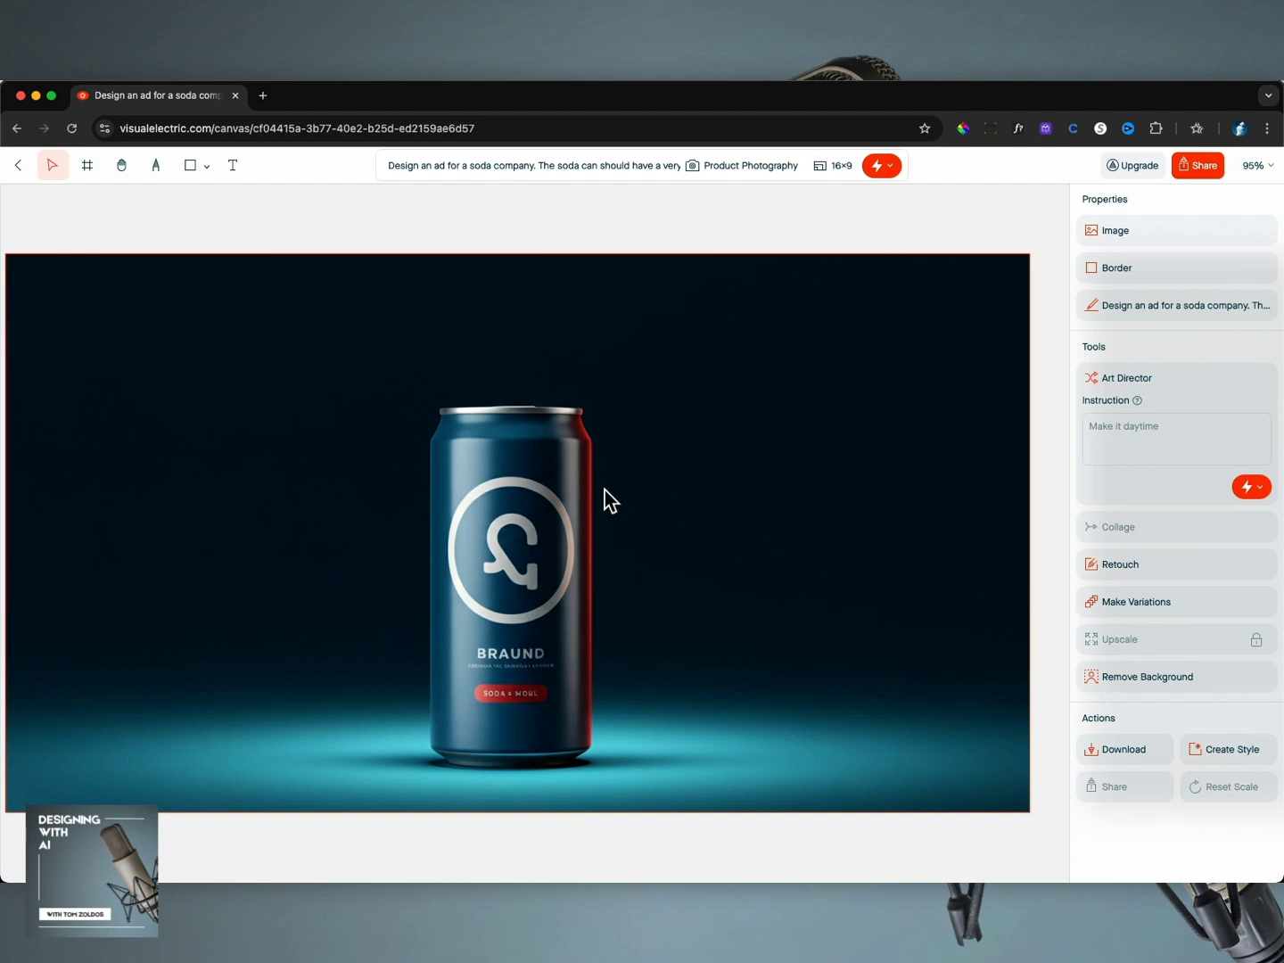
scroll(661, 496, right, 5)
scroll(668, 507, right, 5)
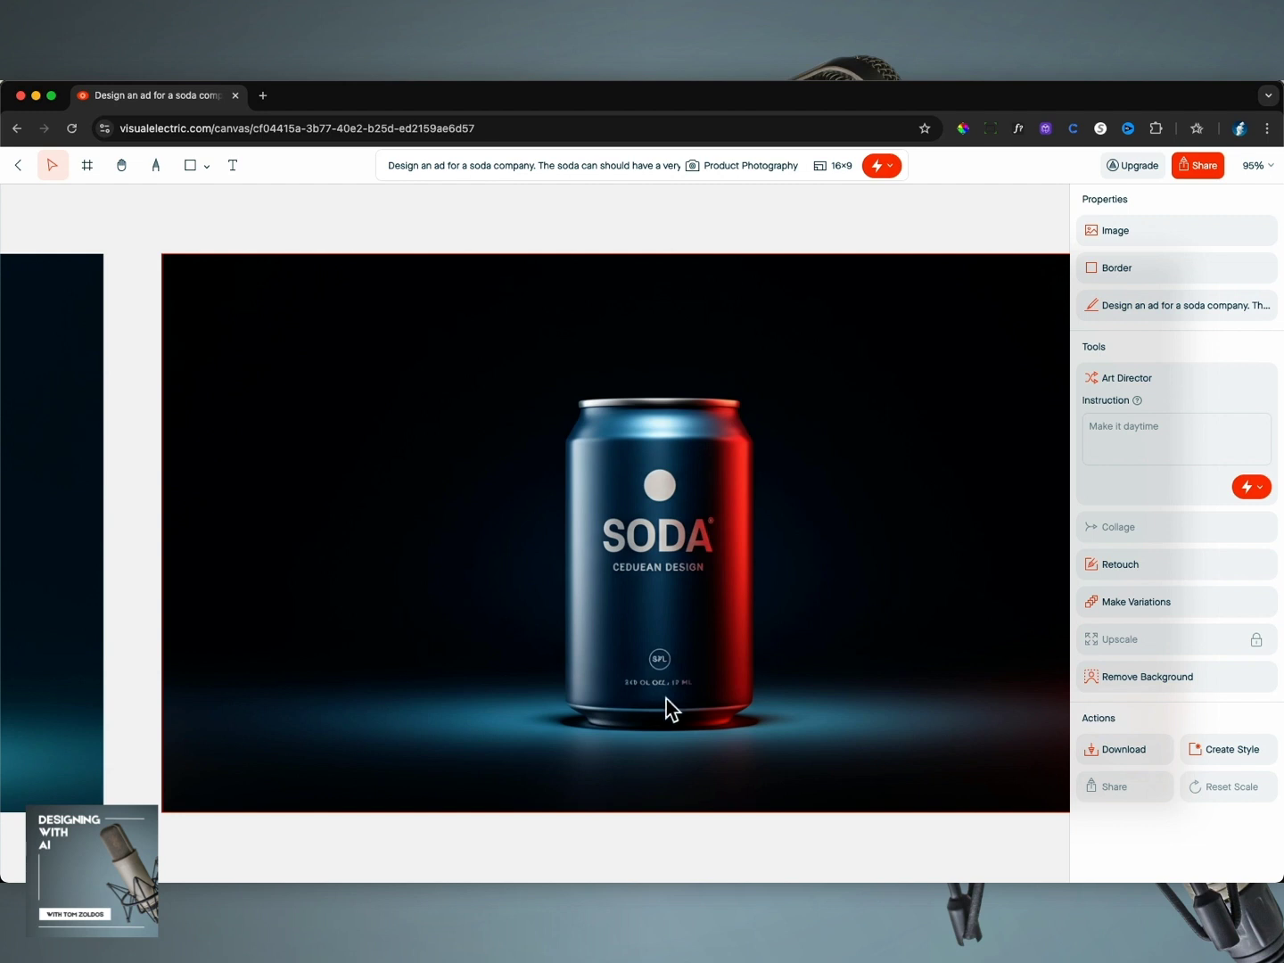
scroll(661, 678, left, 10)
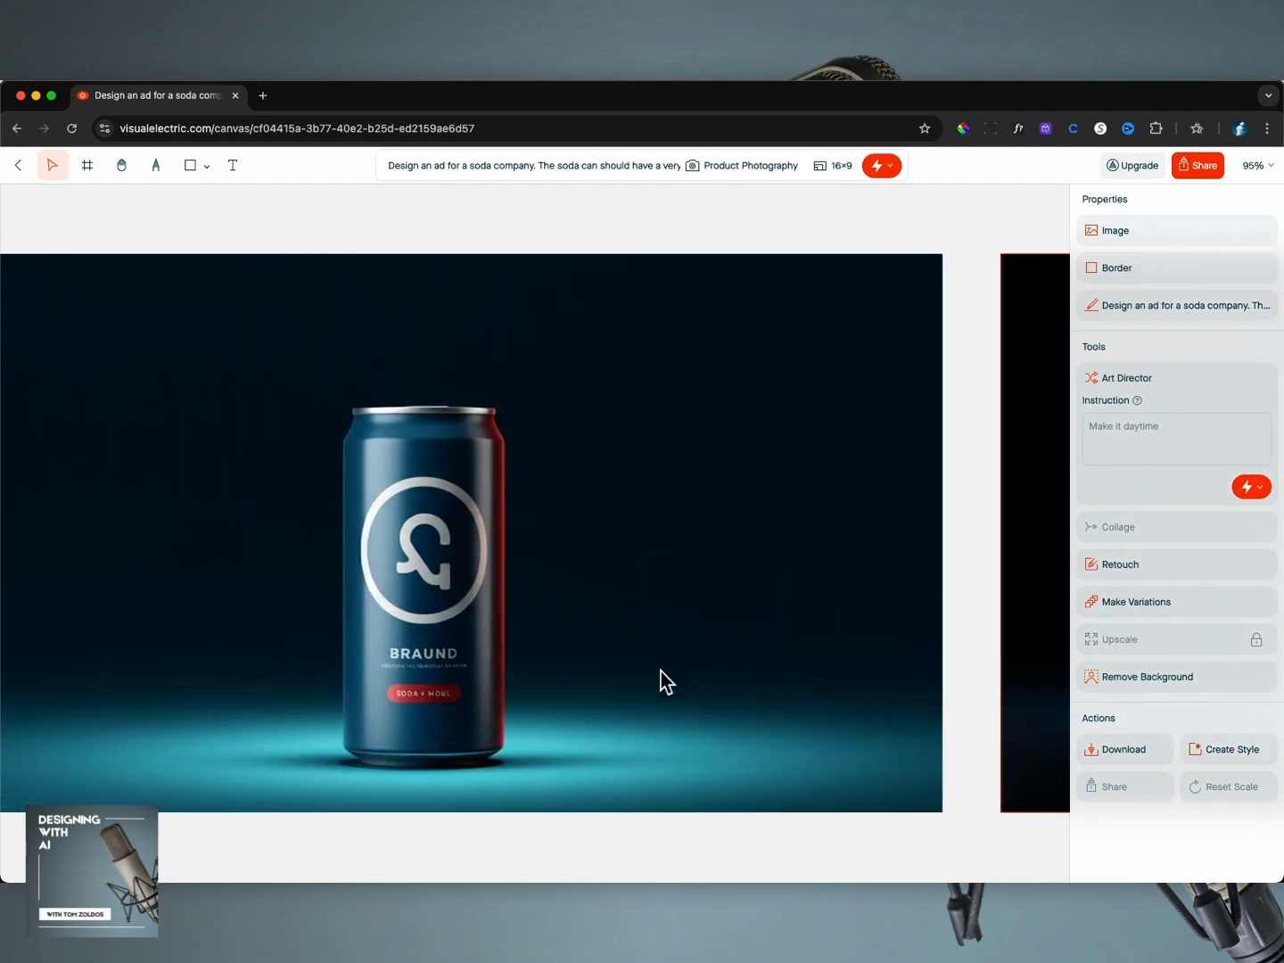
scroll(661, 677, left, 3)
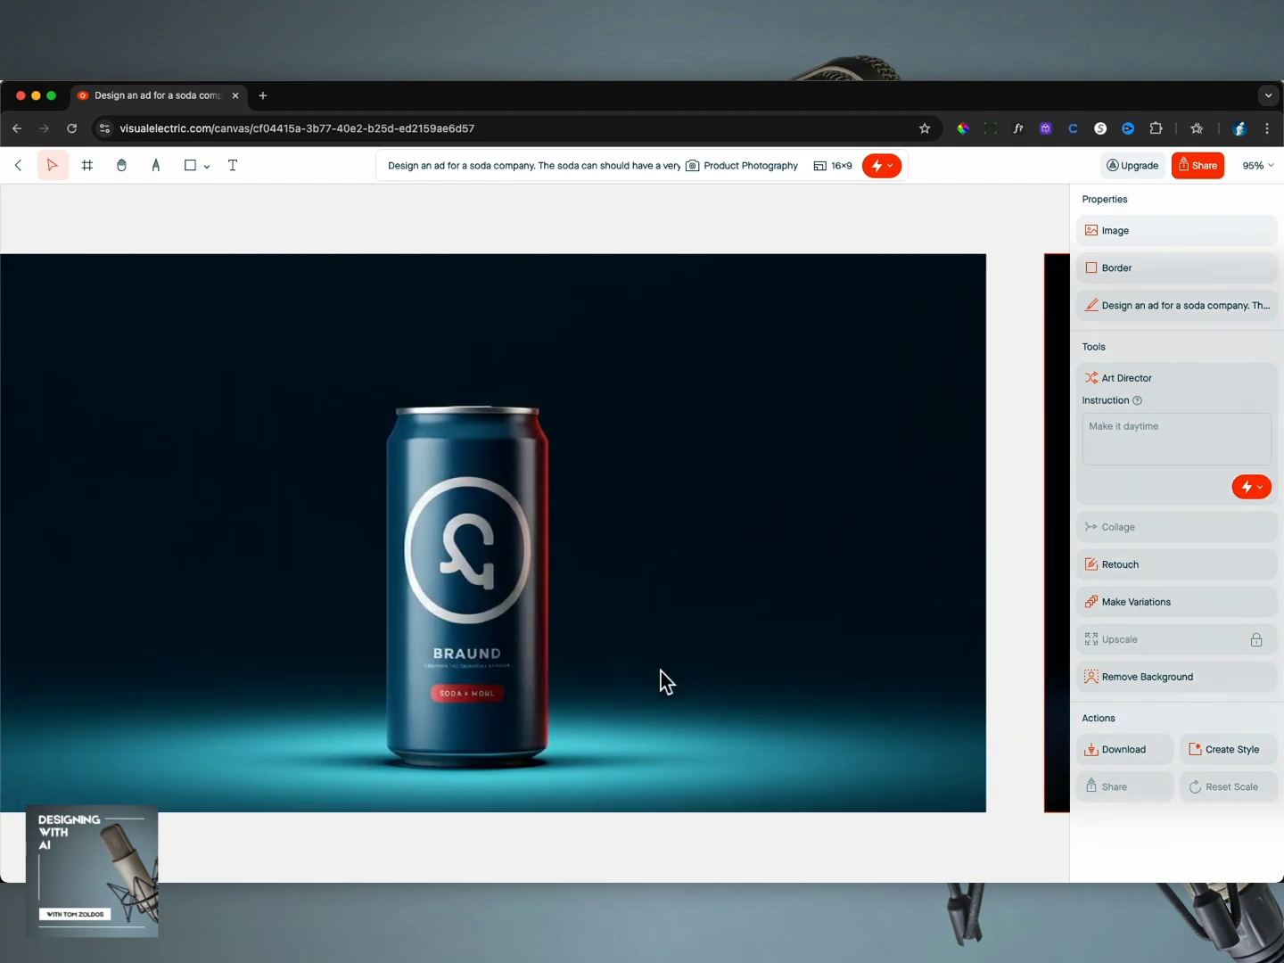
scroll(662, 671, left, 13)
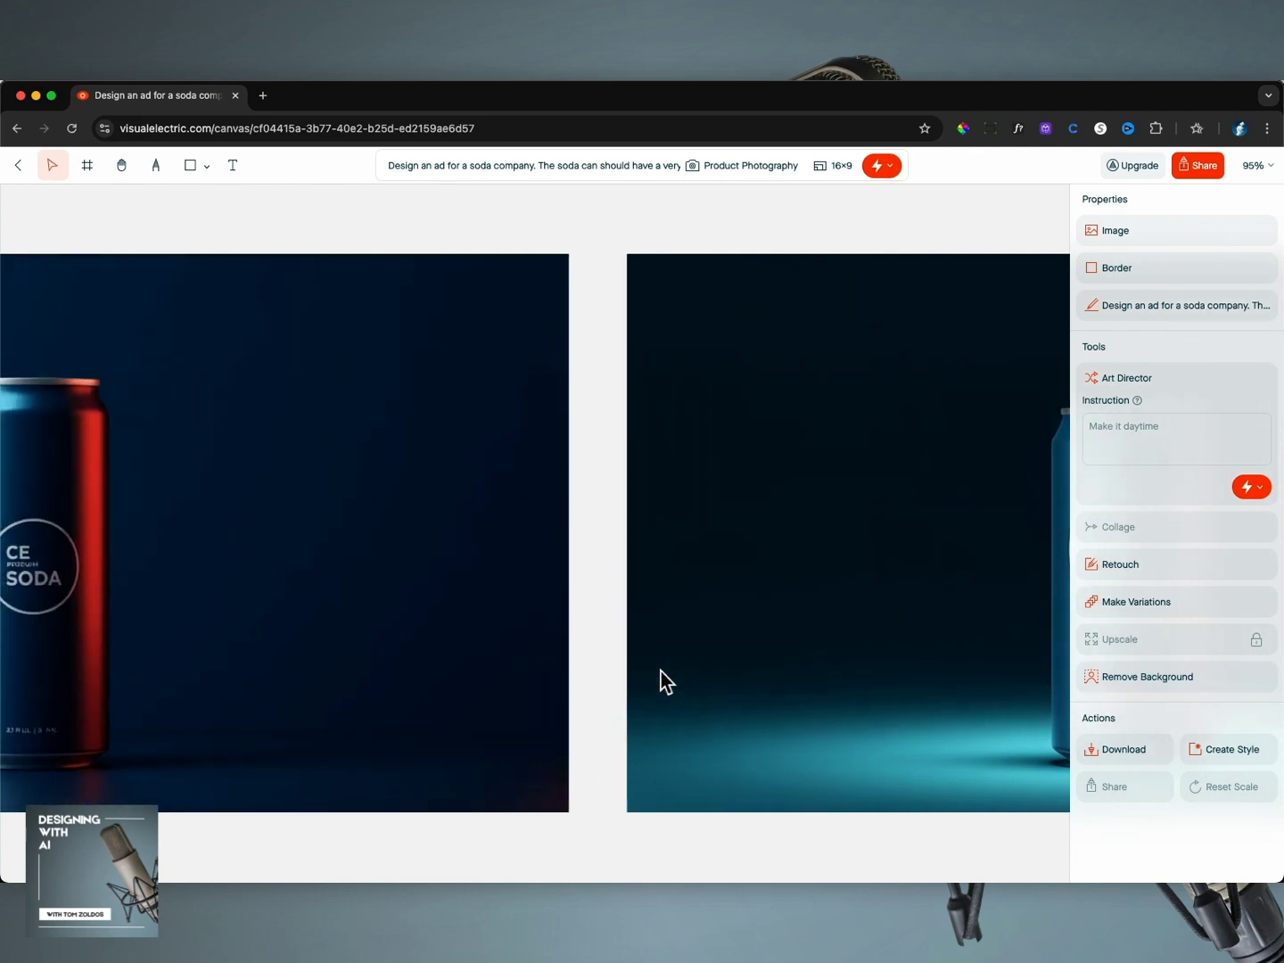
scroll(661, 671, right, 12)
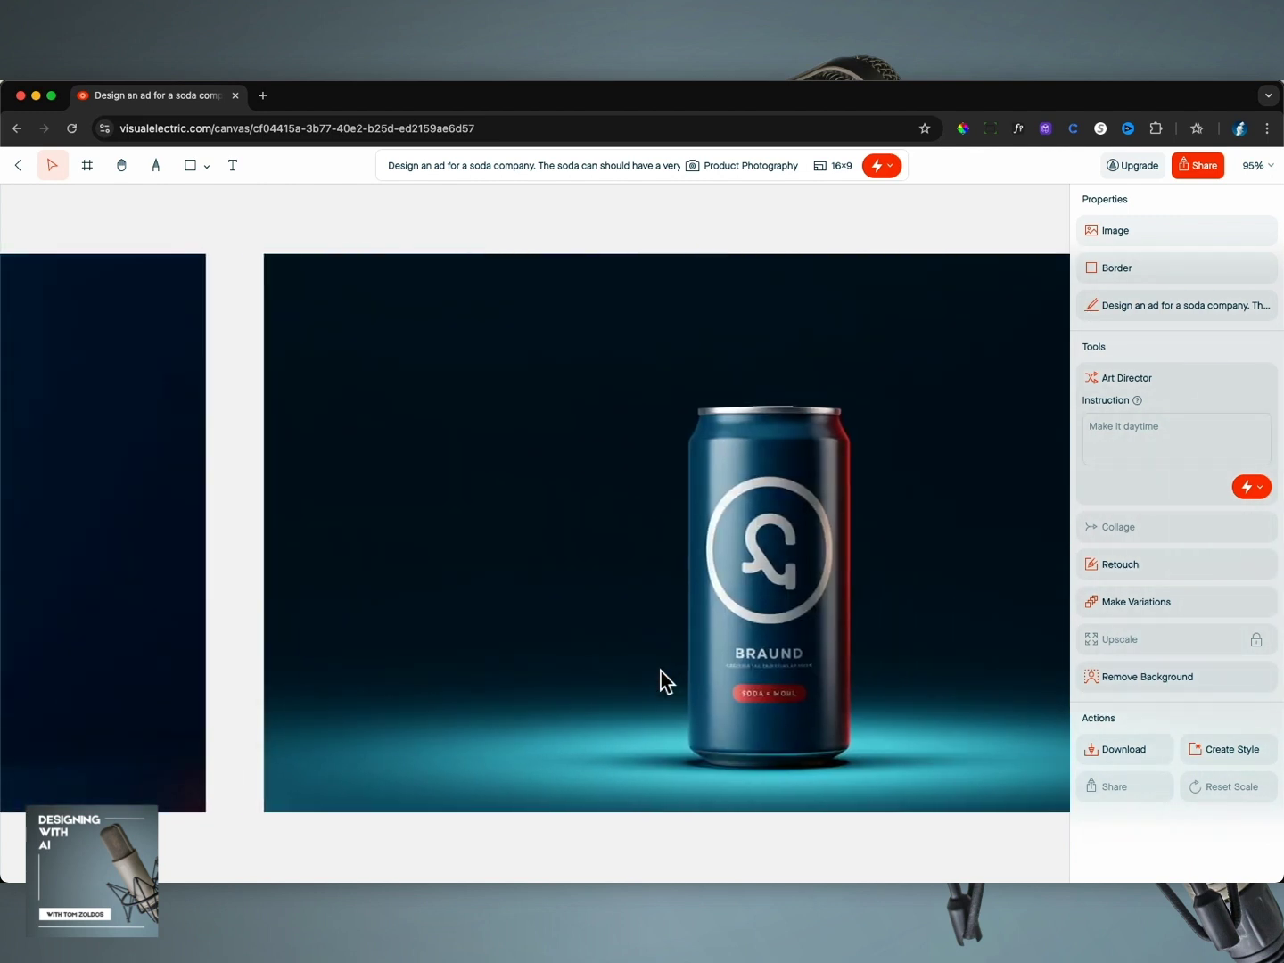
Generate an Art Director revision of the "BRAUND" can image with the instruction "Make the can say "The Best Soda Out There""
click(724, 651)
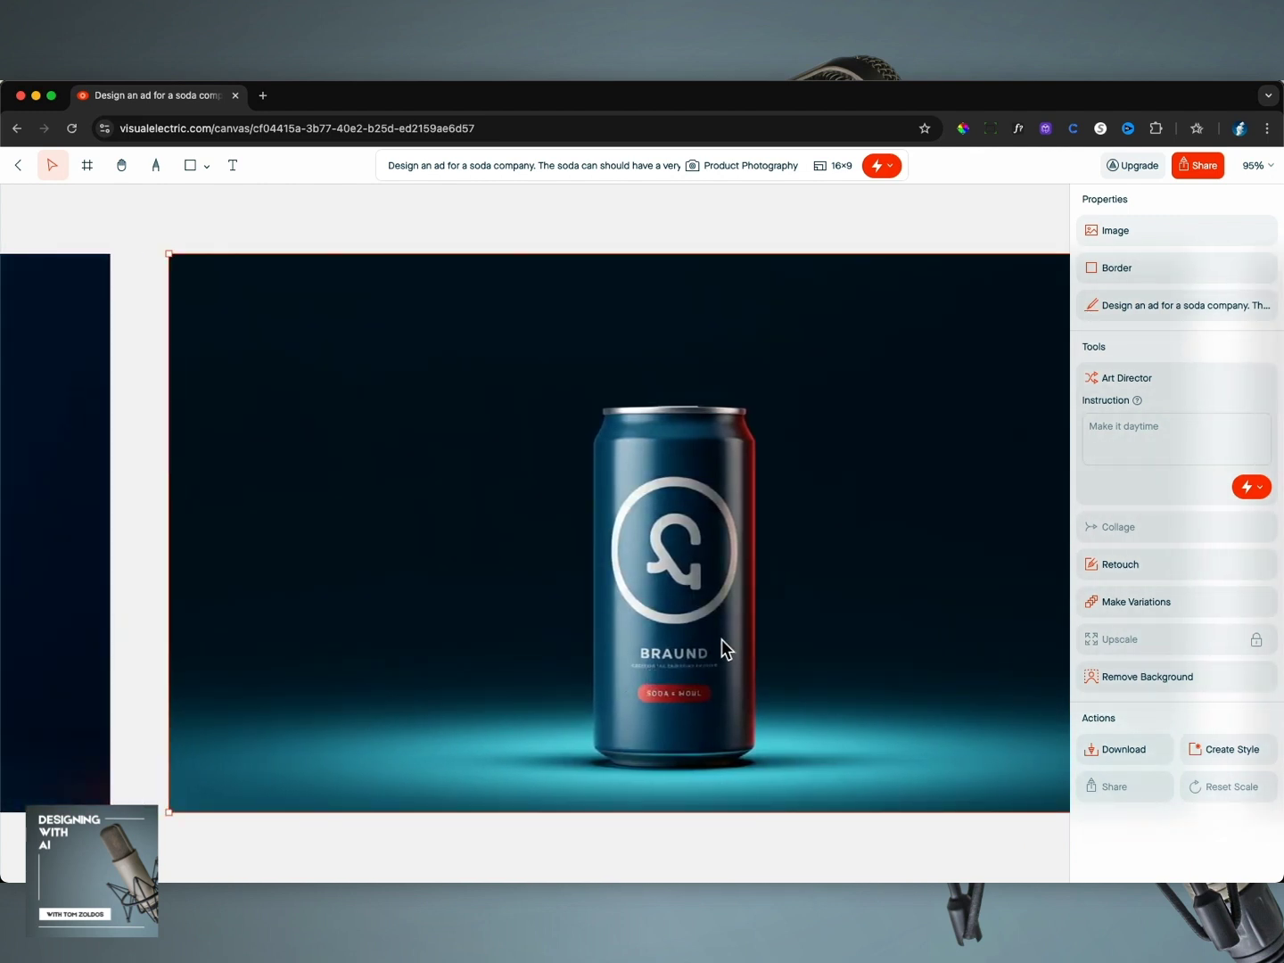
scroll(725, 650, right, 1)
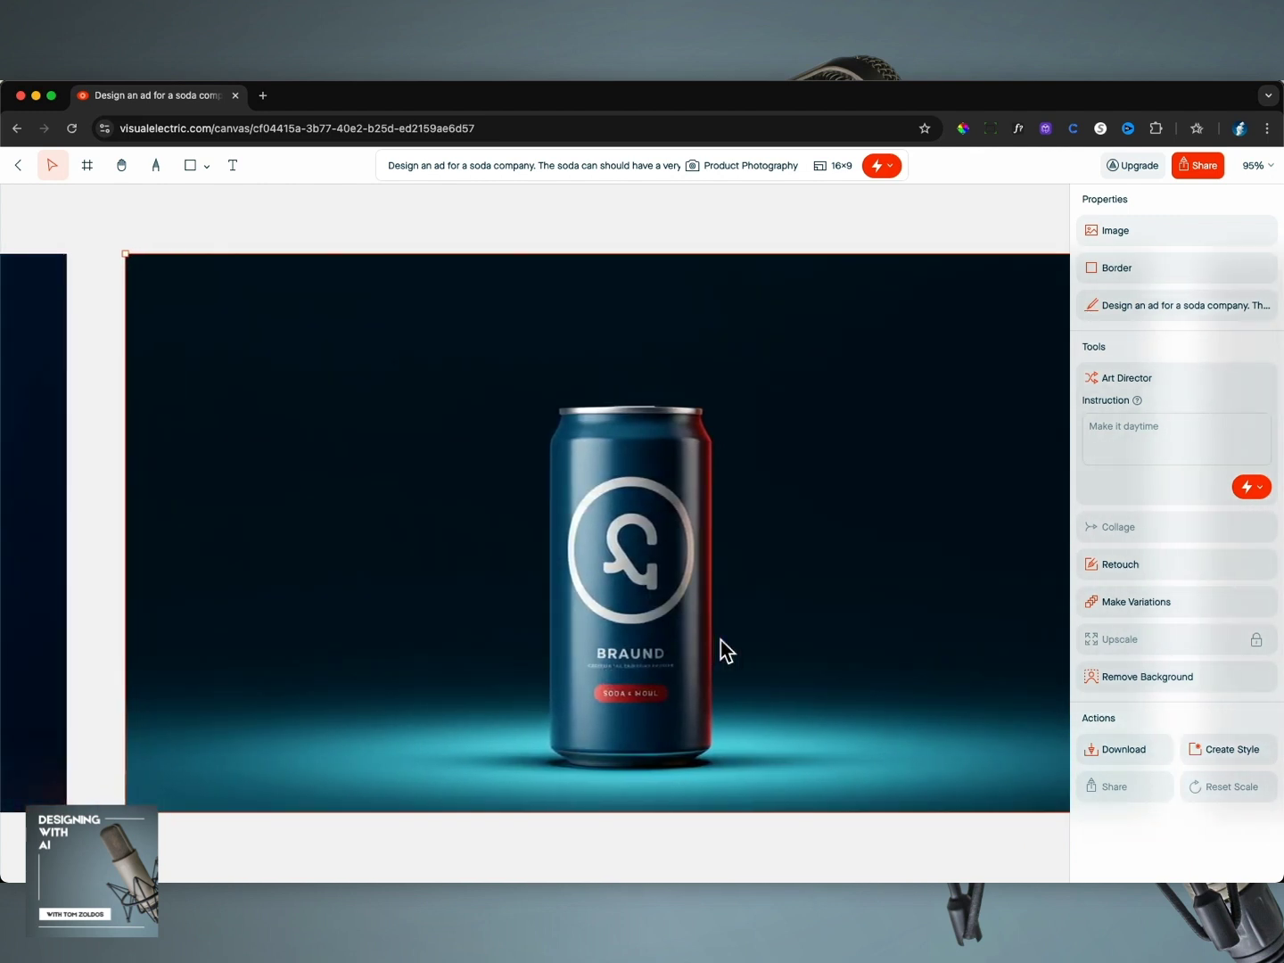
click(1161, 432)
text(Make the can say ")
text(The Best Soda Out There")
click(1247, 489)
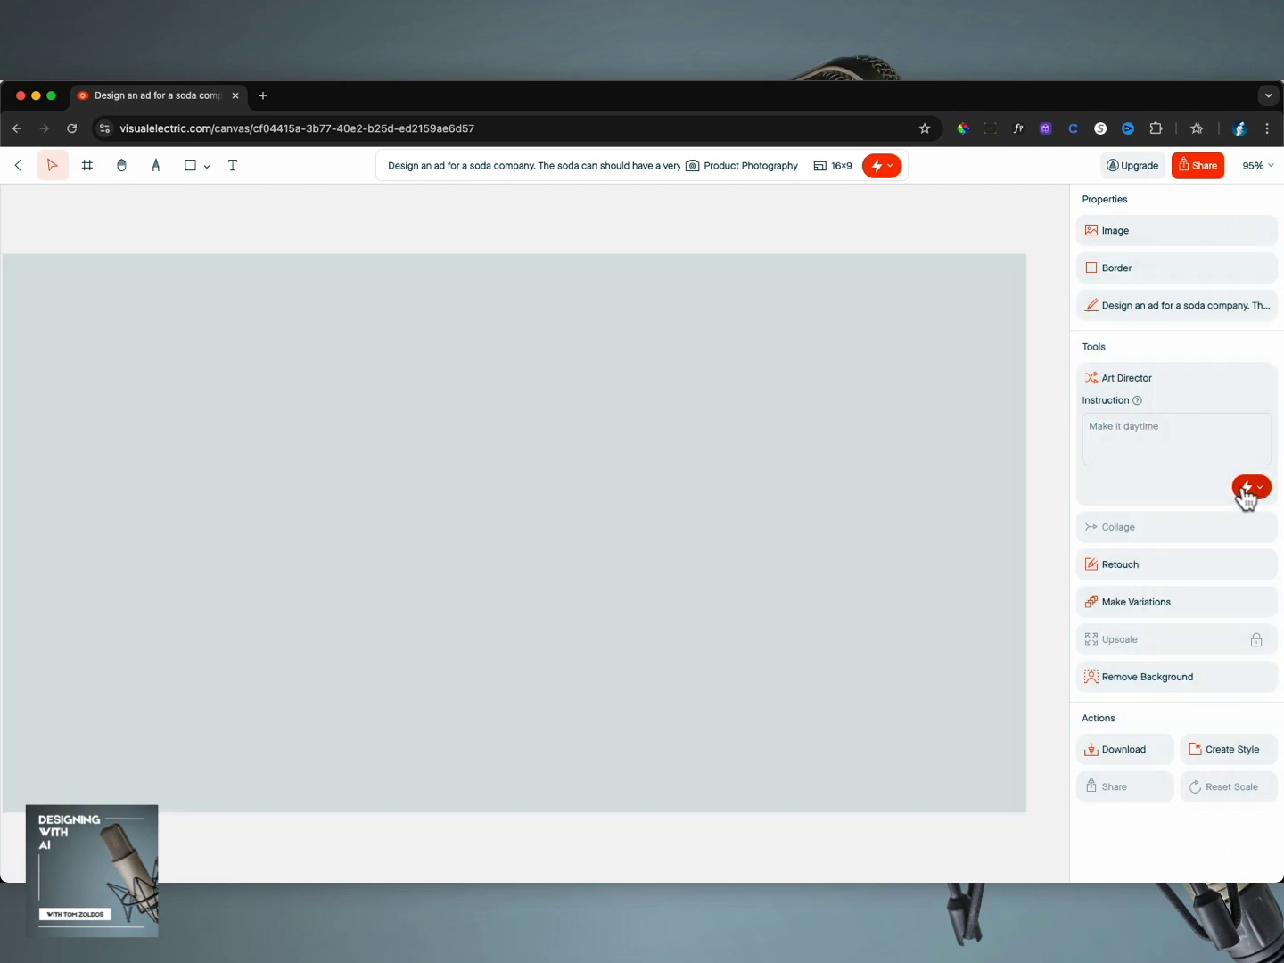
Generate an Art Director revision of the new can image with the instruction "The name of the soda brand is "good soda""
click(1267, 175)
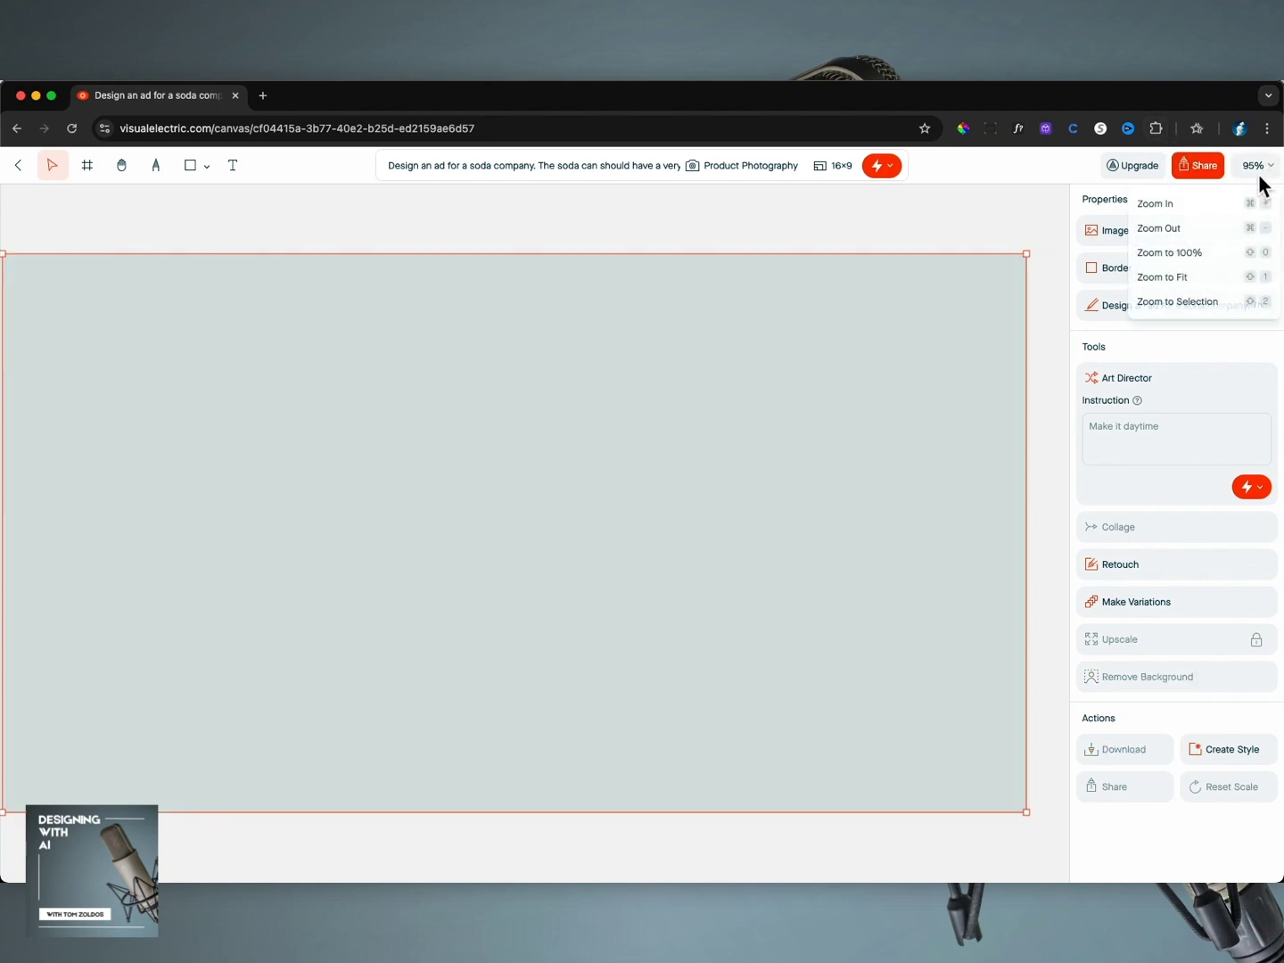
click(1192, 230)
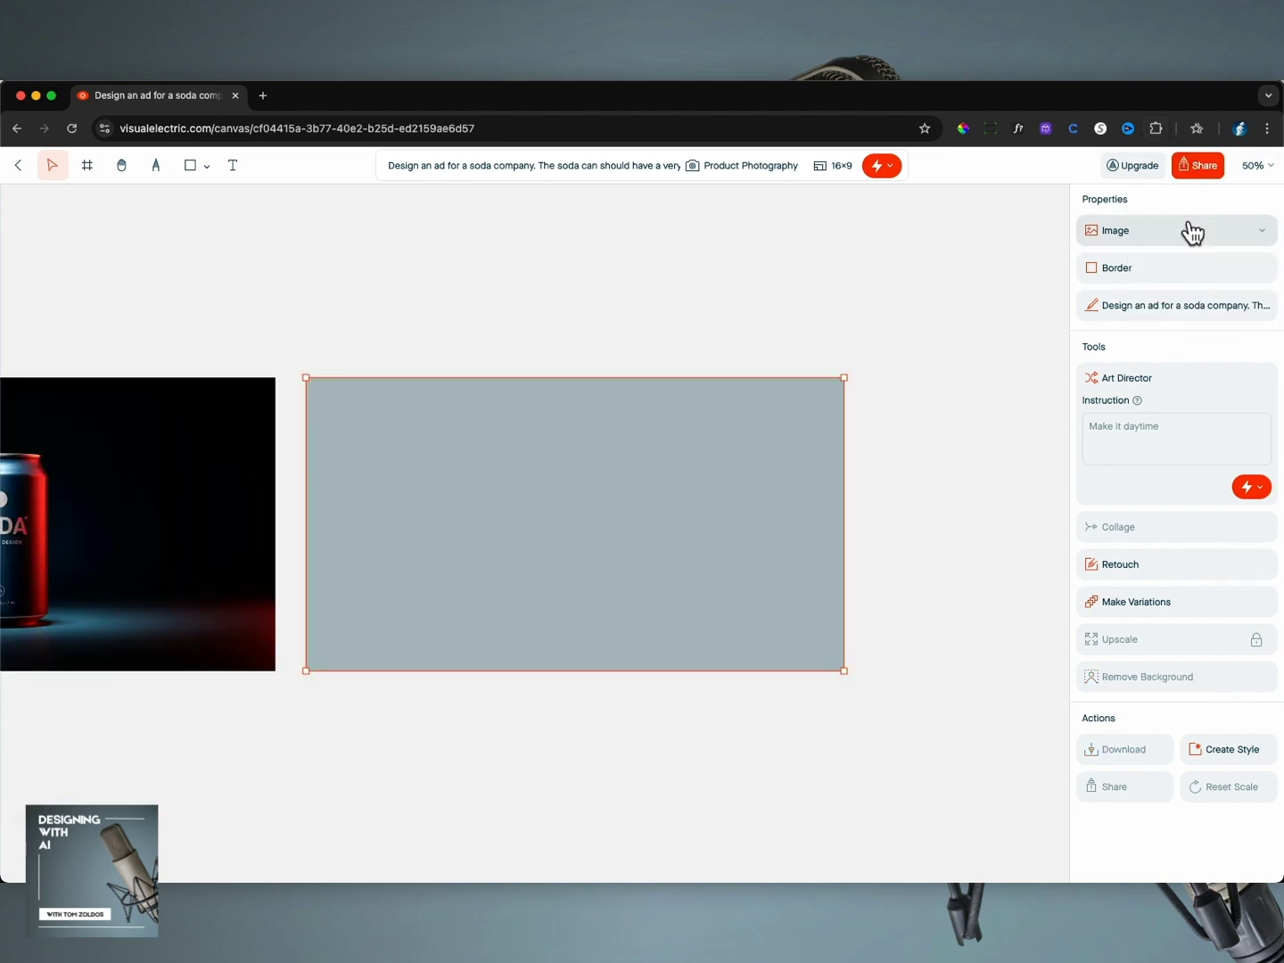
click(1180, 236)
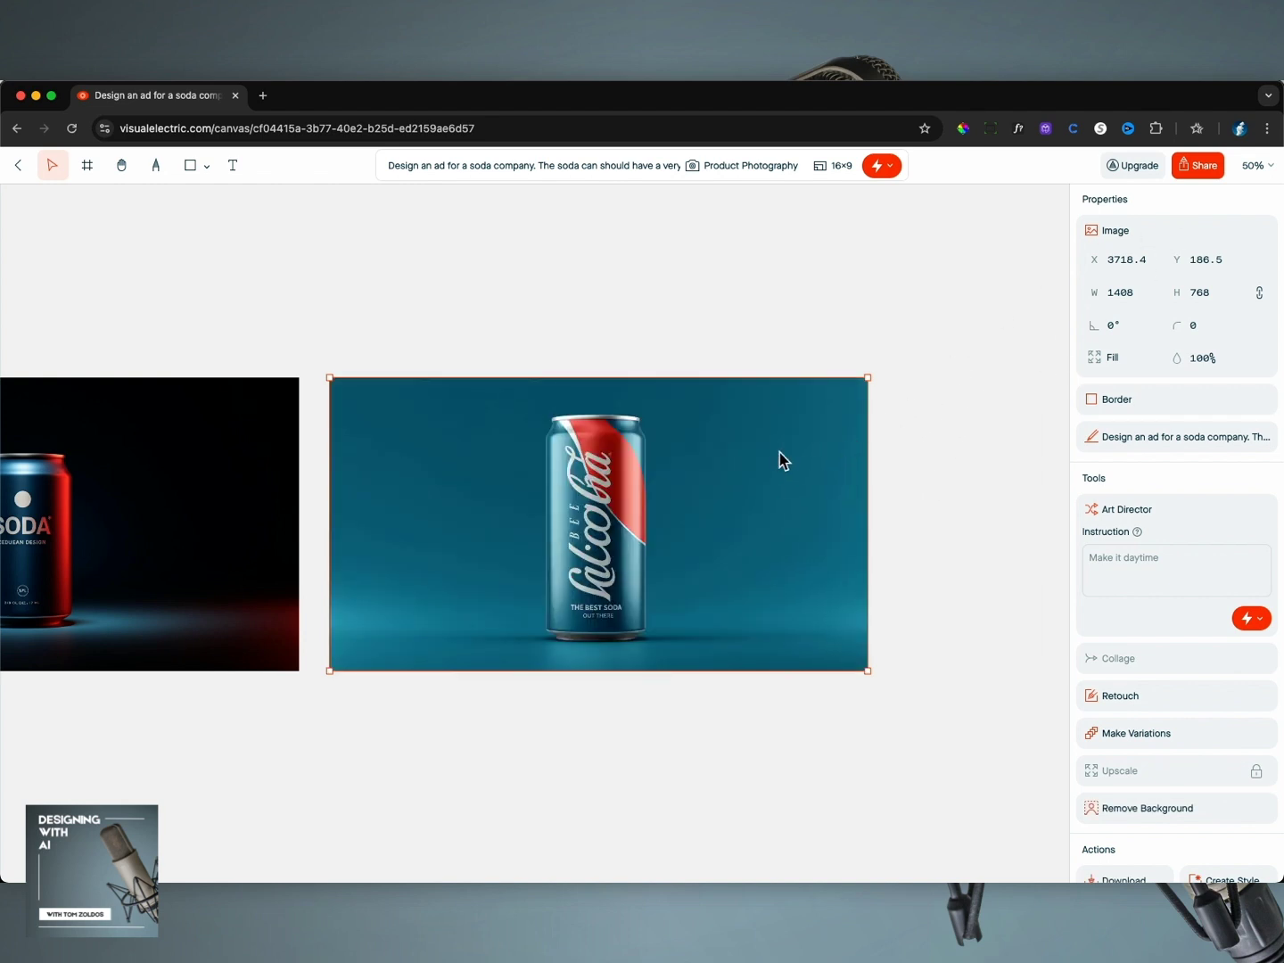
click(1264, 170)
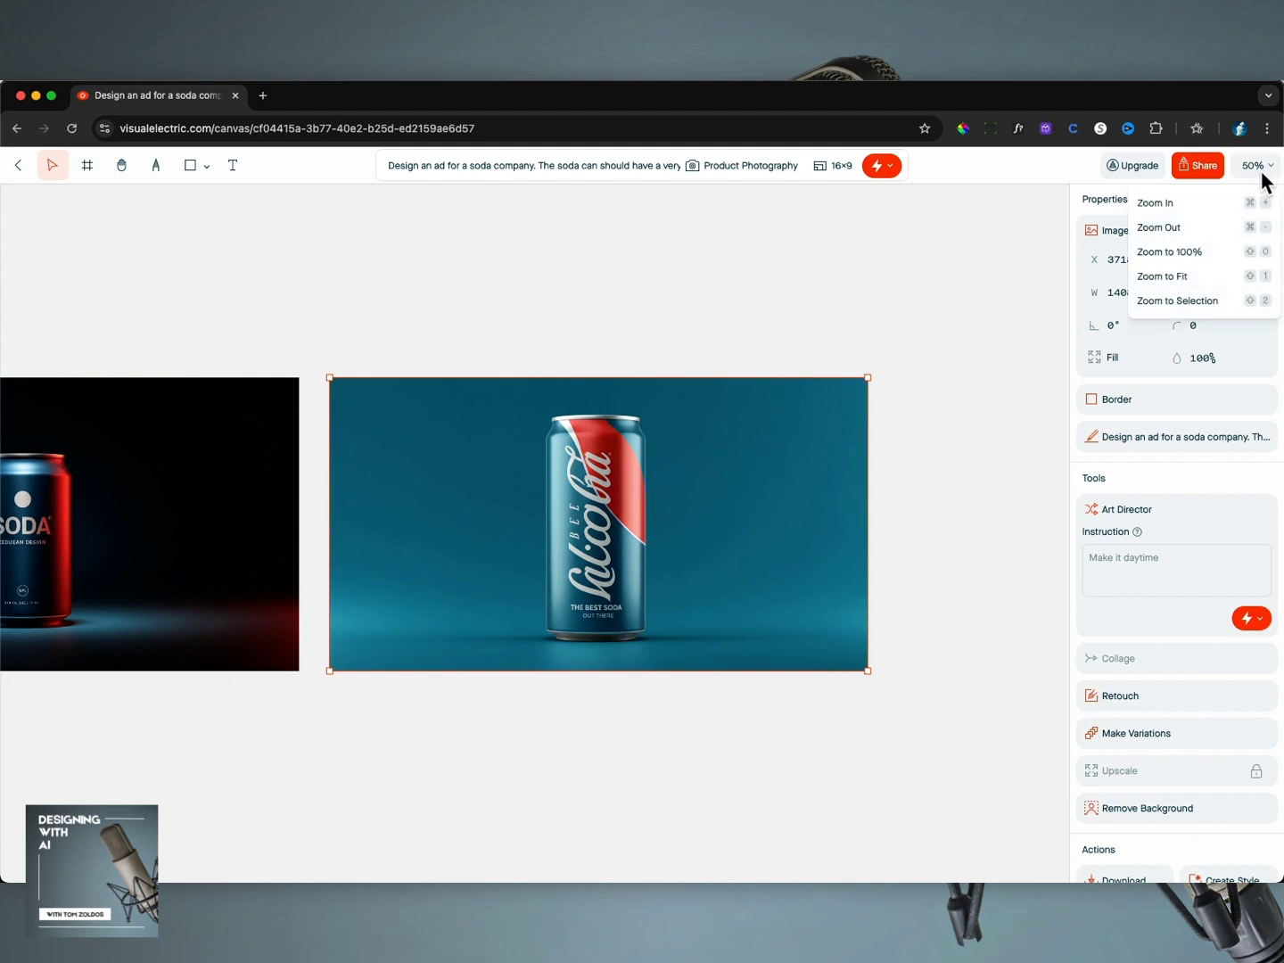
click(1213, 303)
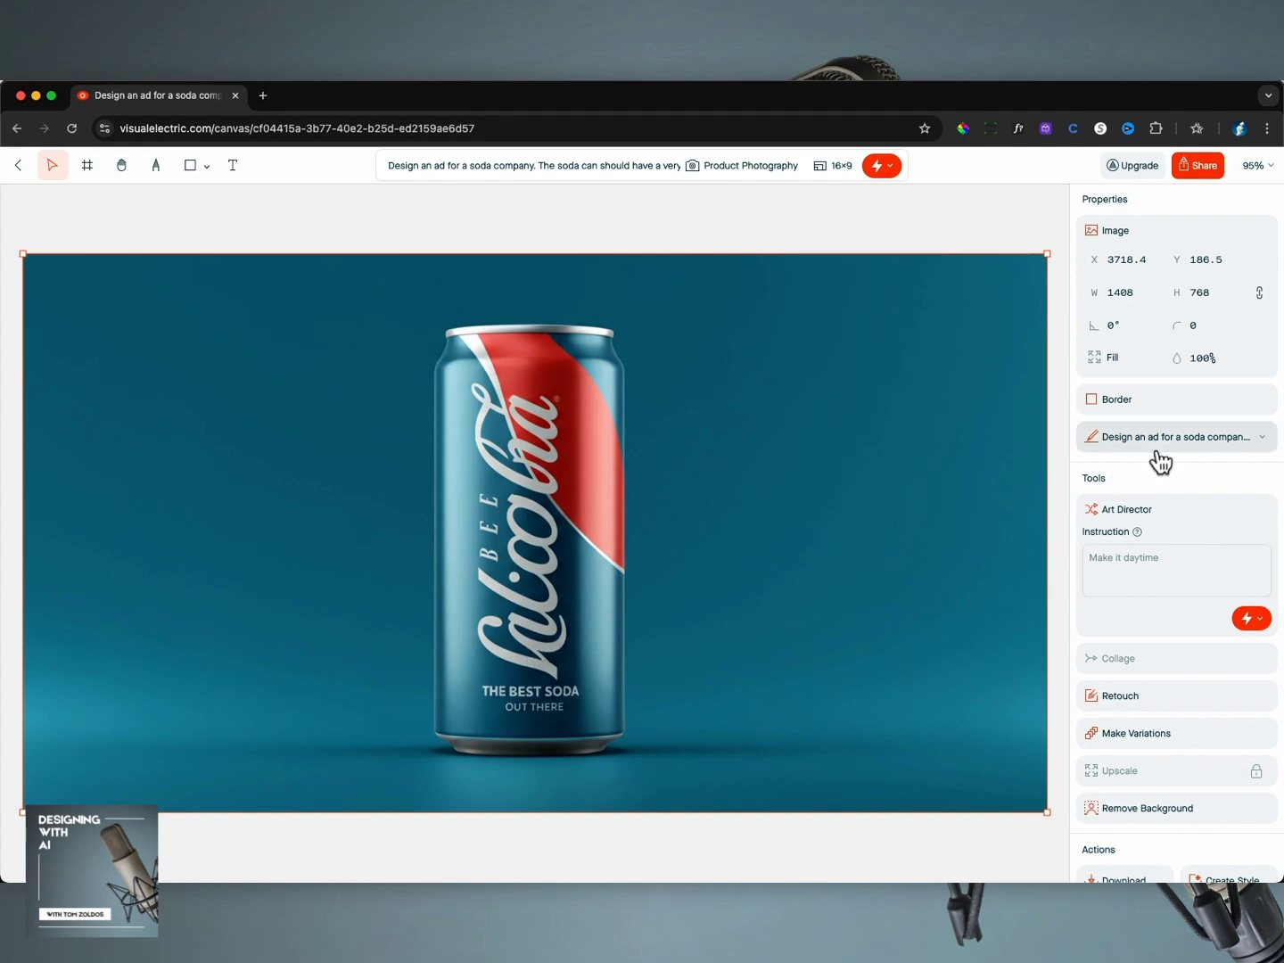
click(1159, 558)
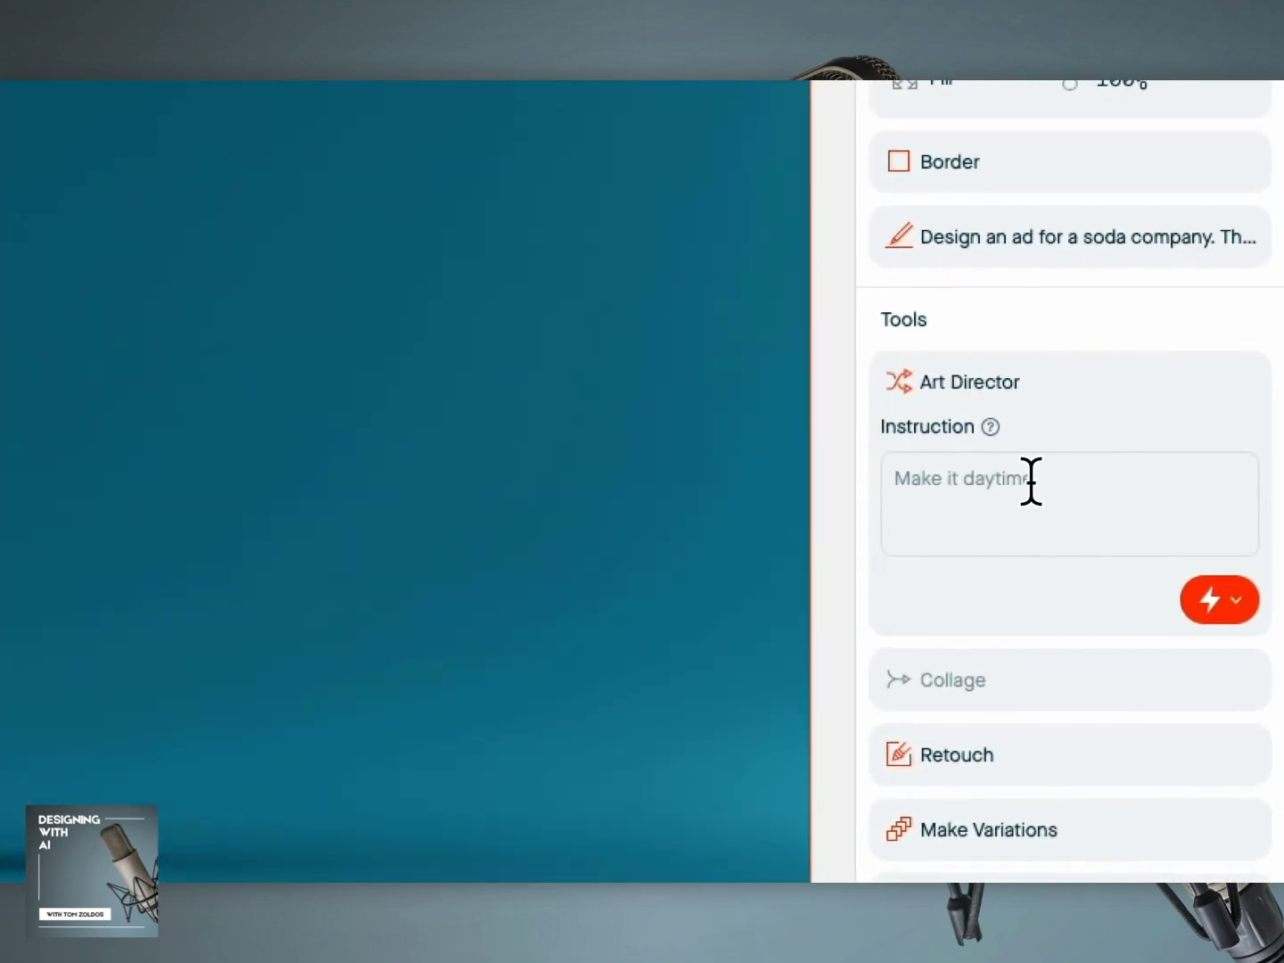
text(The name of th)
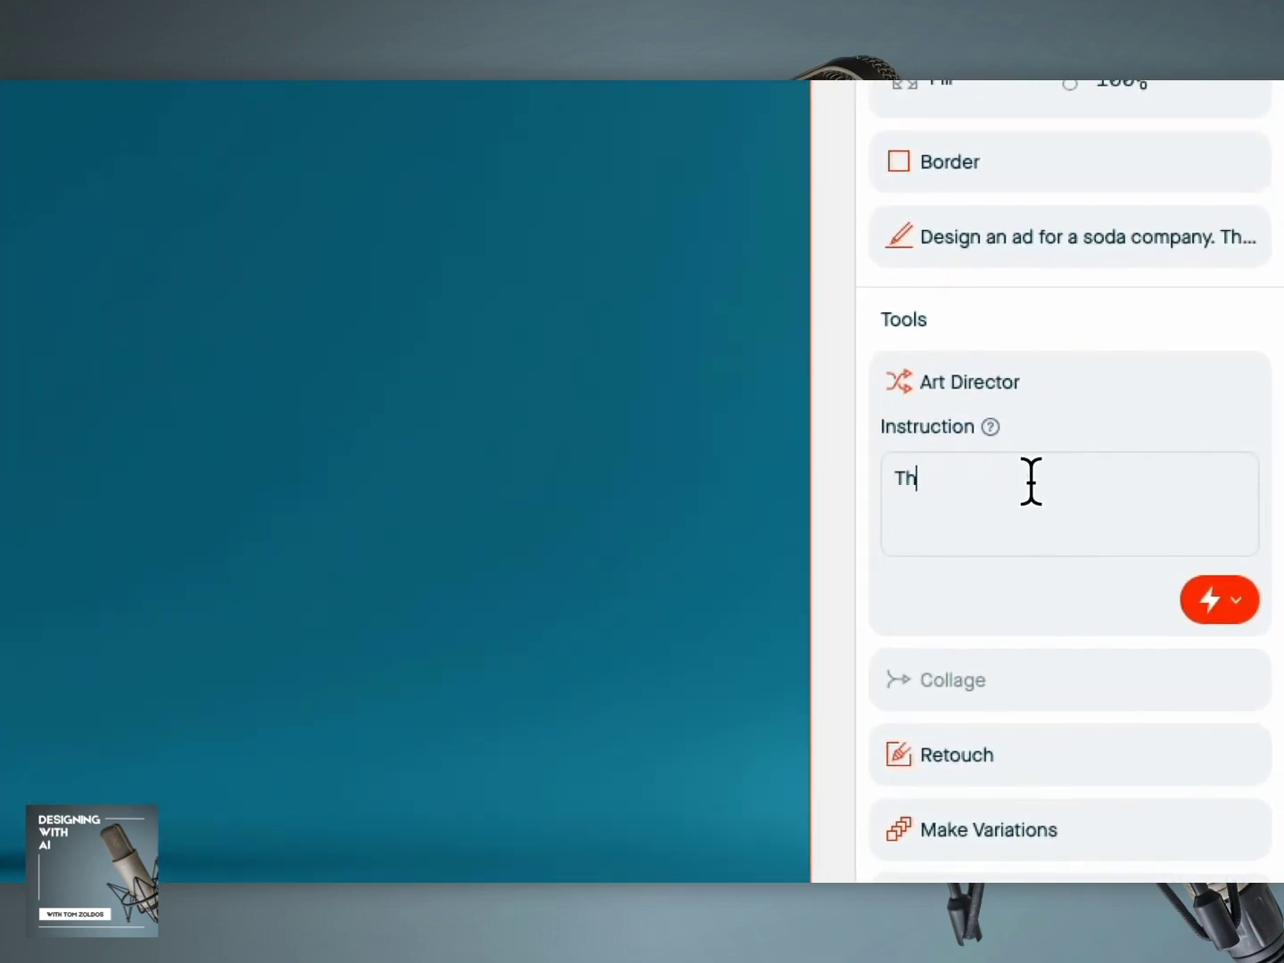
text(e soda b)
text(rand is)
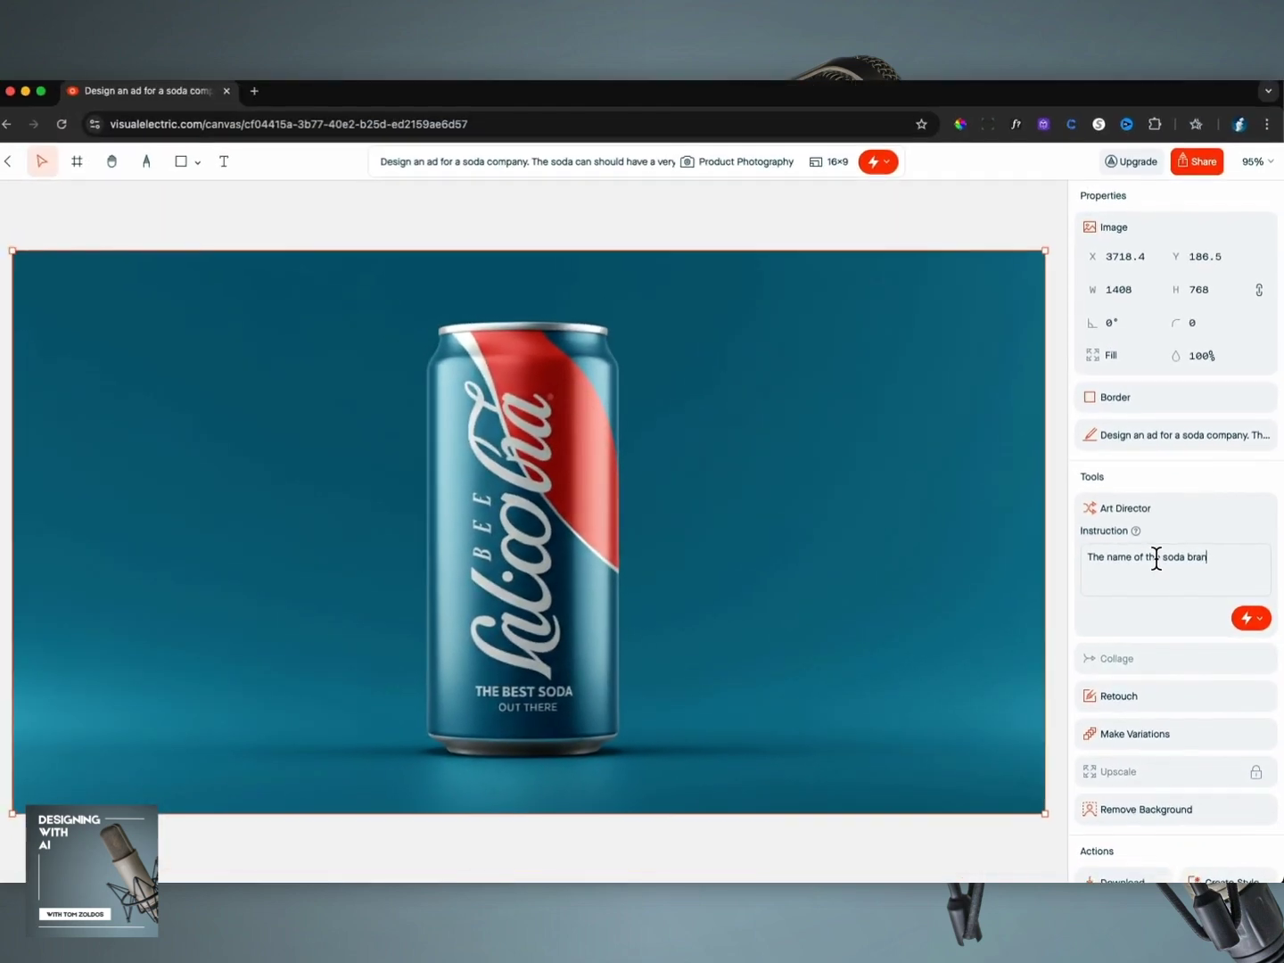
text( ")
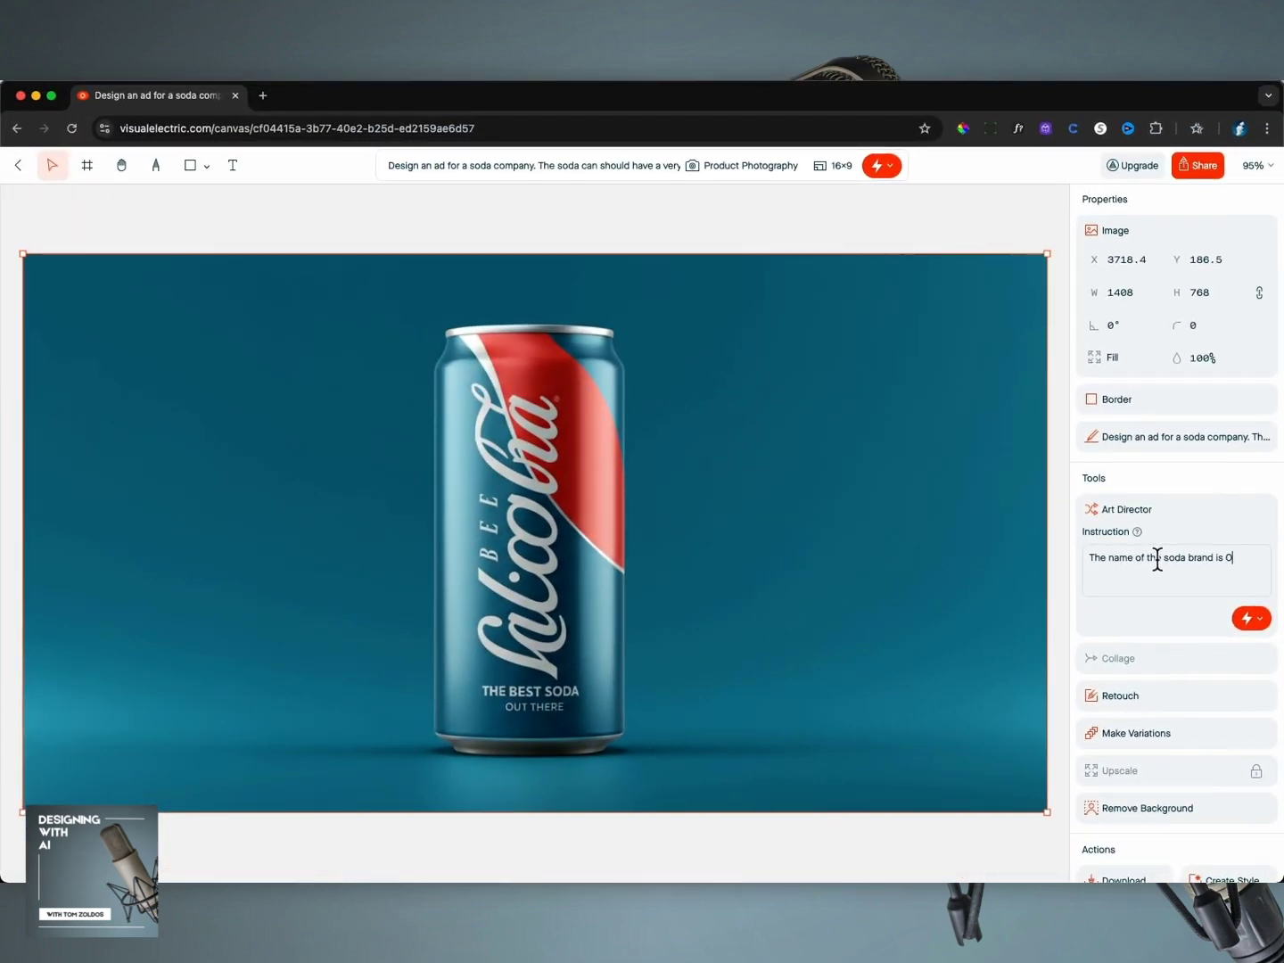
text(good soda")
click(1257, 628)
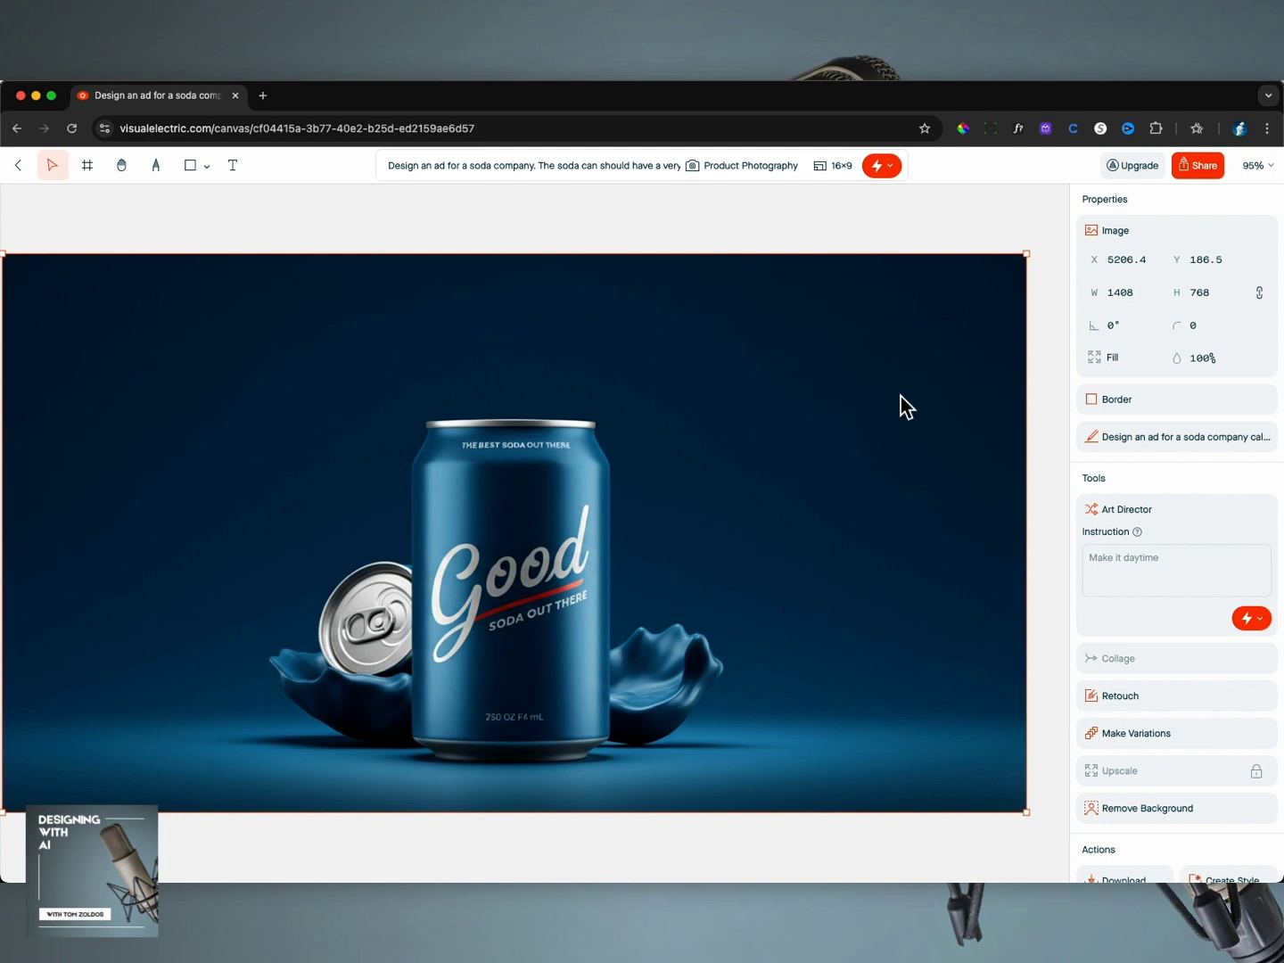
Generate another revision of the "Good" can image, instructing that the brand is "GOOD SODA" and stating its slogan, and select the new image
scroll(901, 397, left, 5)
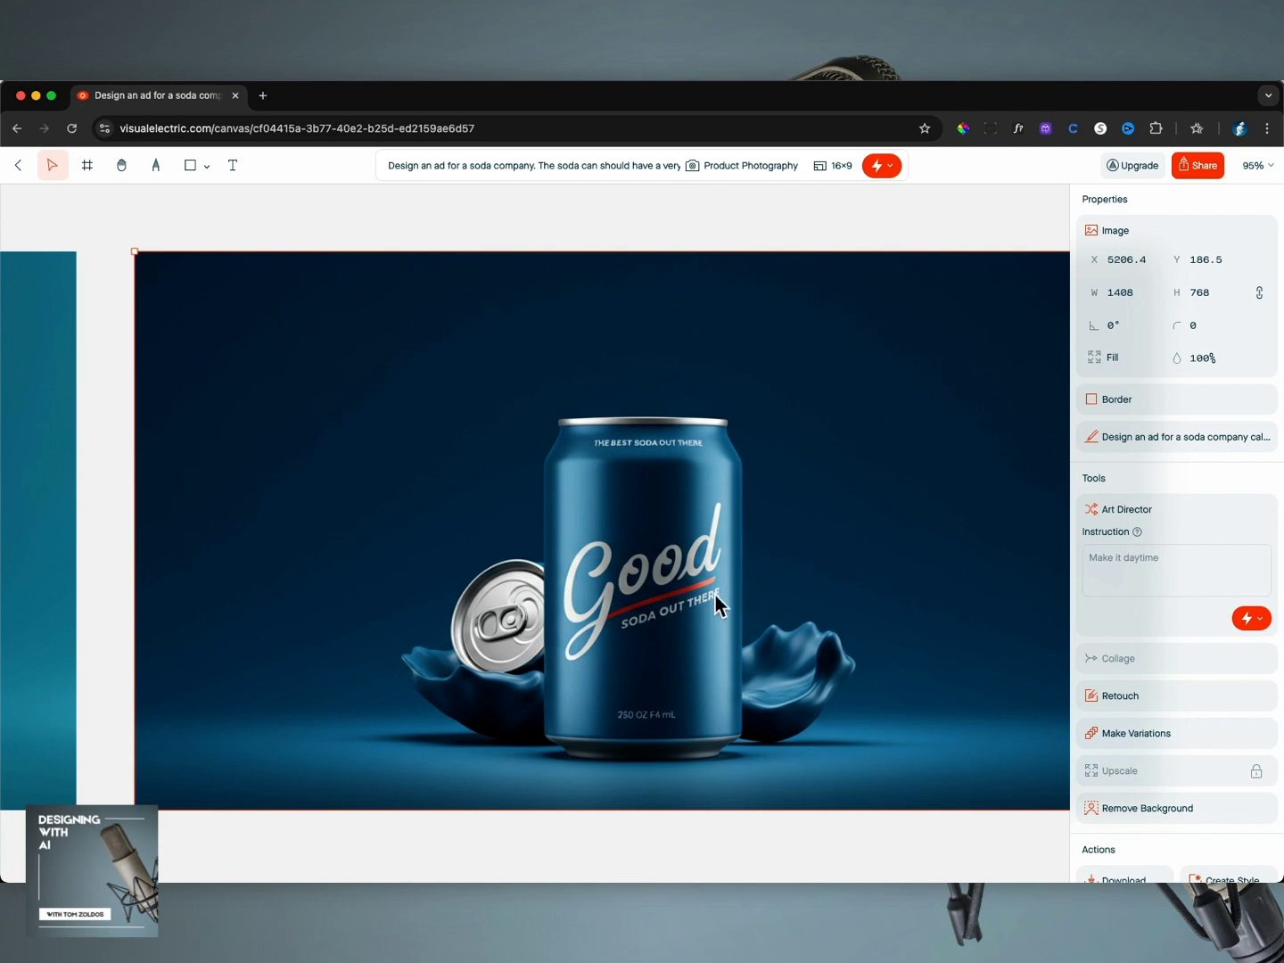
click(1139, 573)
text(The brand is "GOOD SODA")
text(and the slogan is)
key(Return)
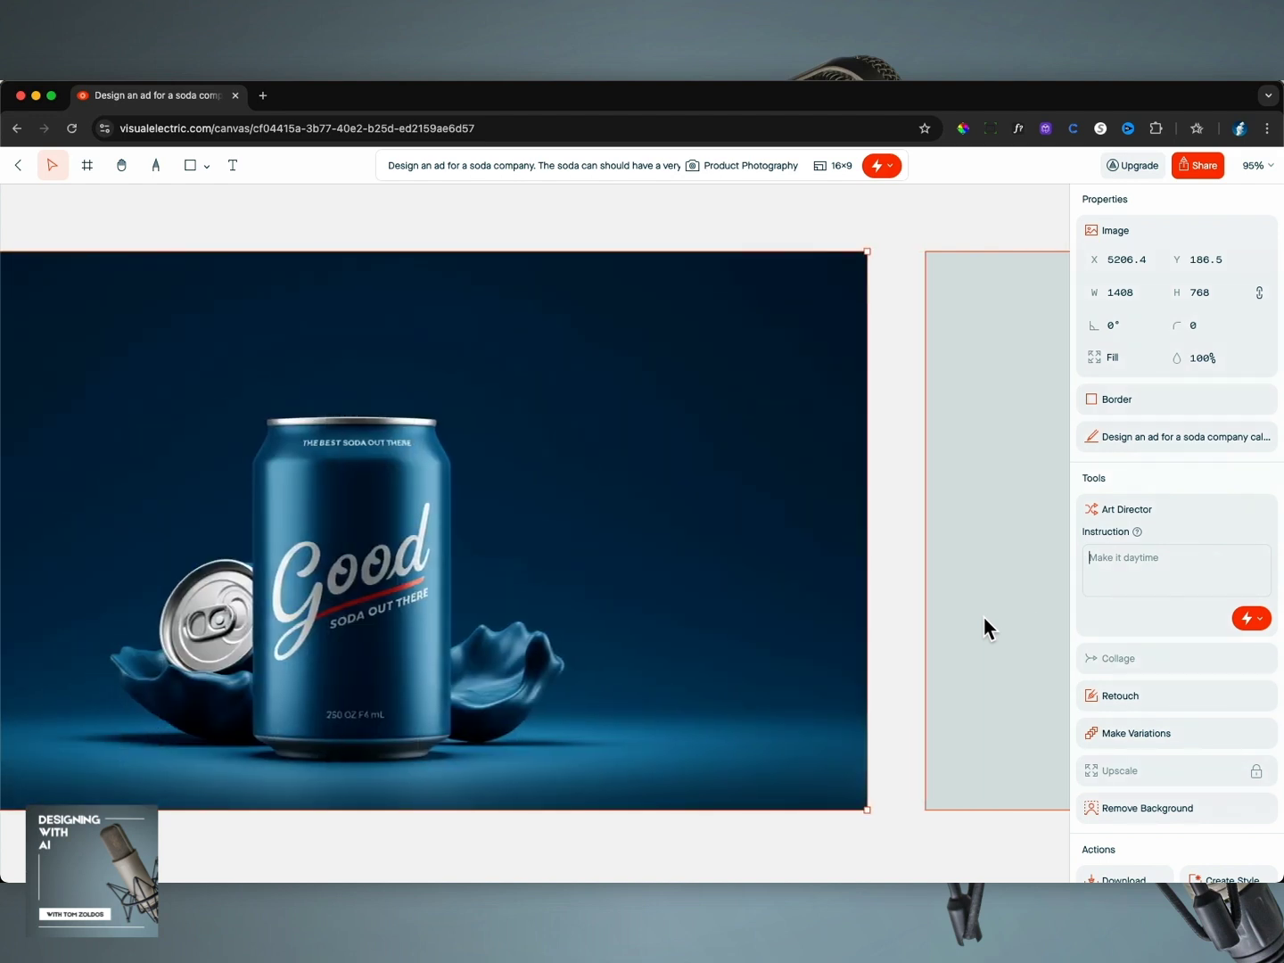
click(991, 611)
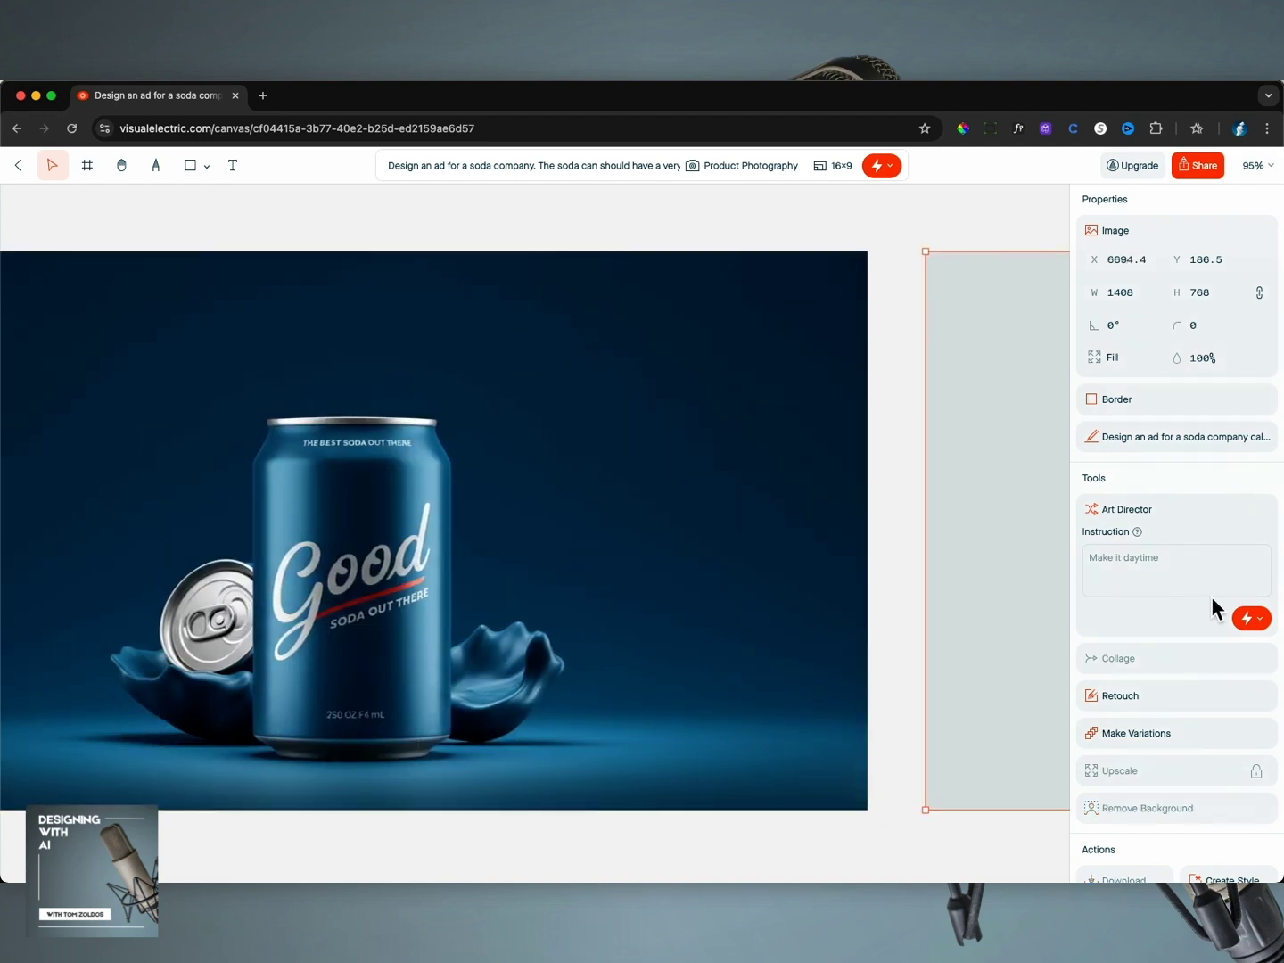
Write an Art Director instruction for the new can image: The brand is "good soda" the slogan is "the best soda out there"
click(1175, 571)
text(The )
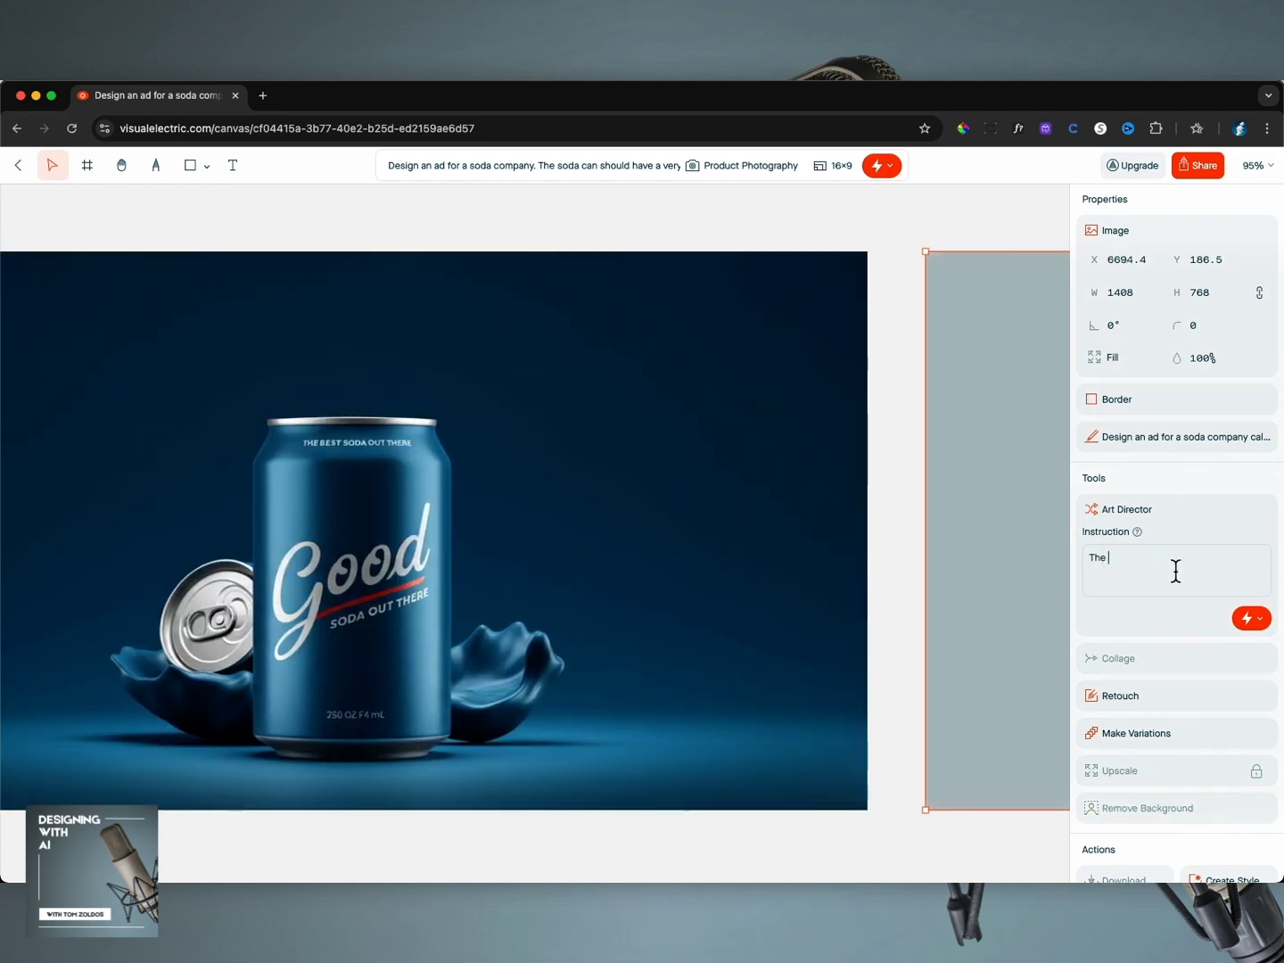
text(brand is "good soda" the slogan is)
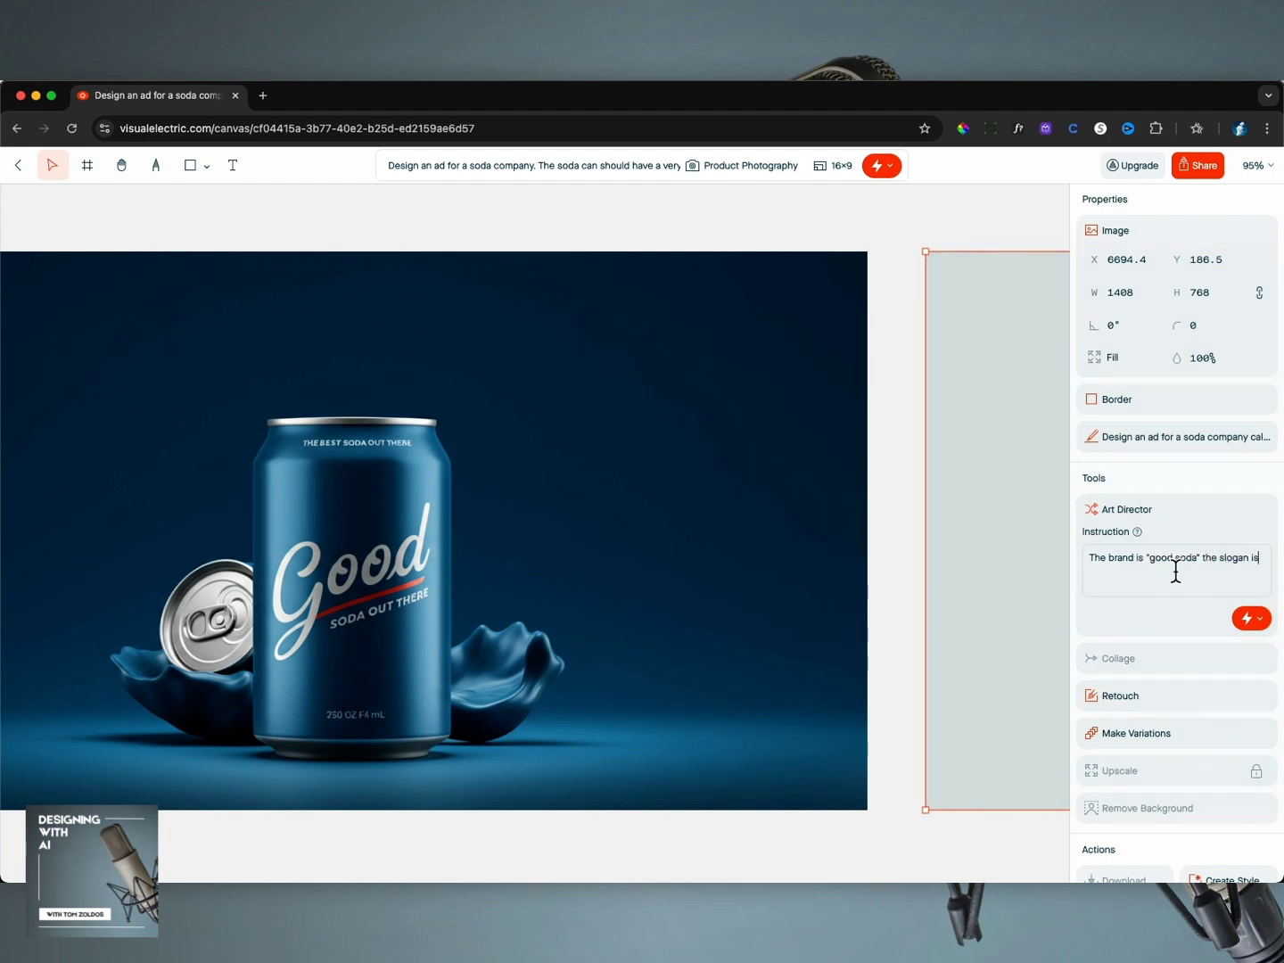
text( "the b)
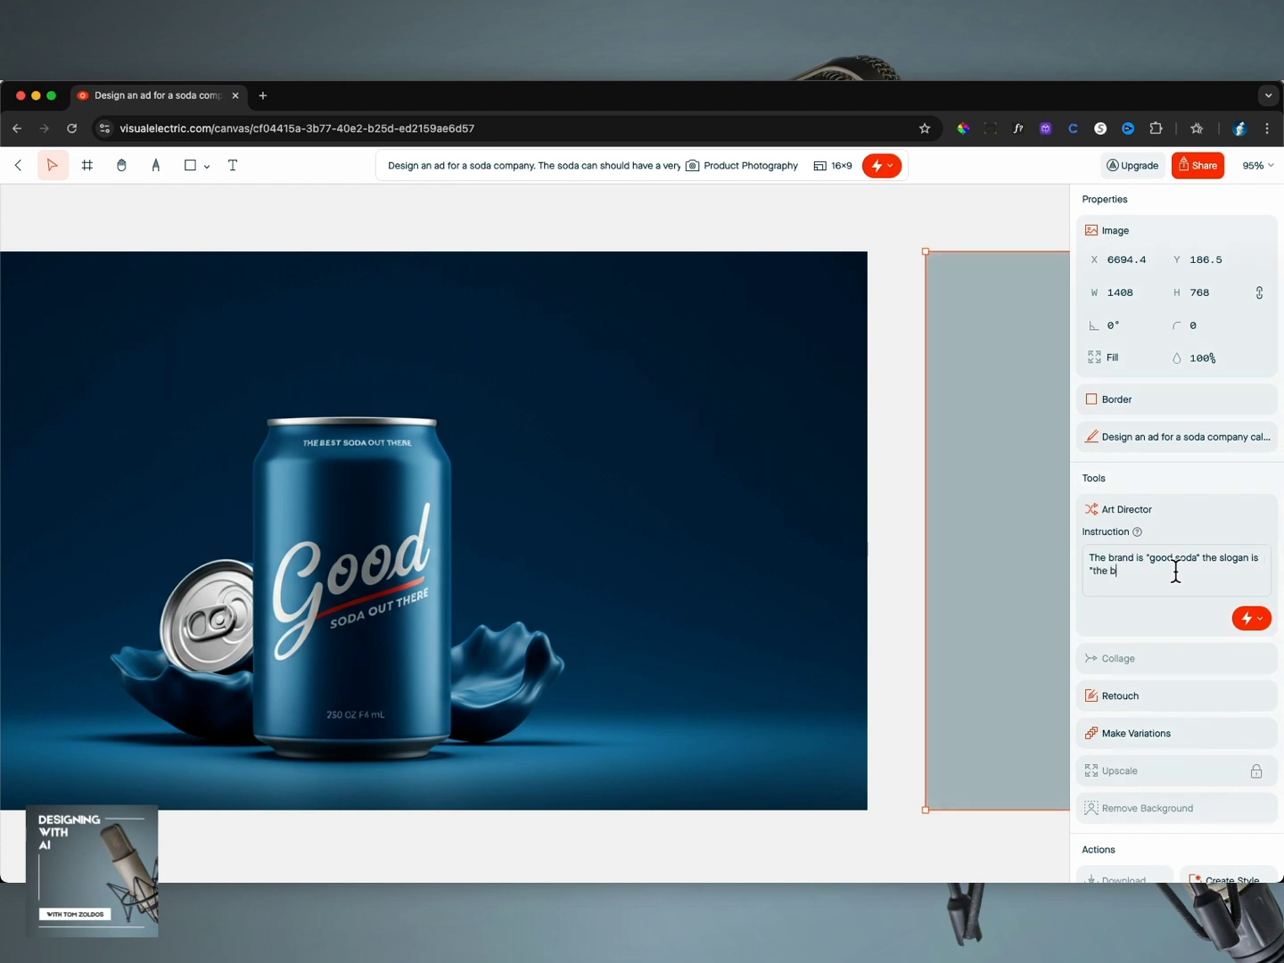
text(est soda out the)
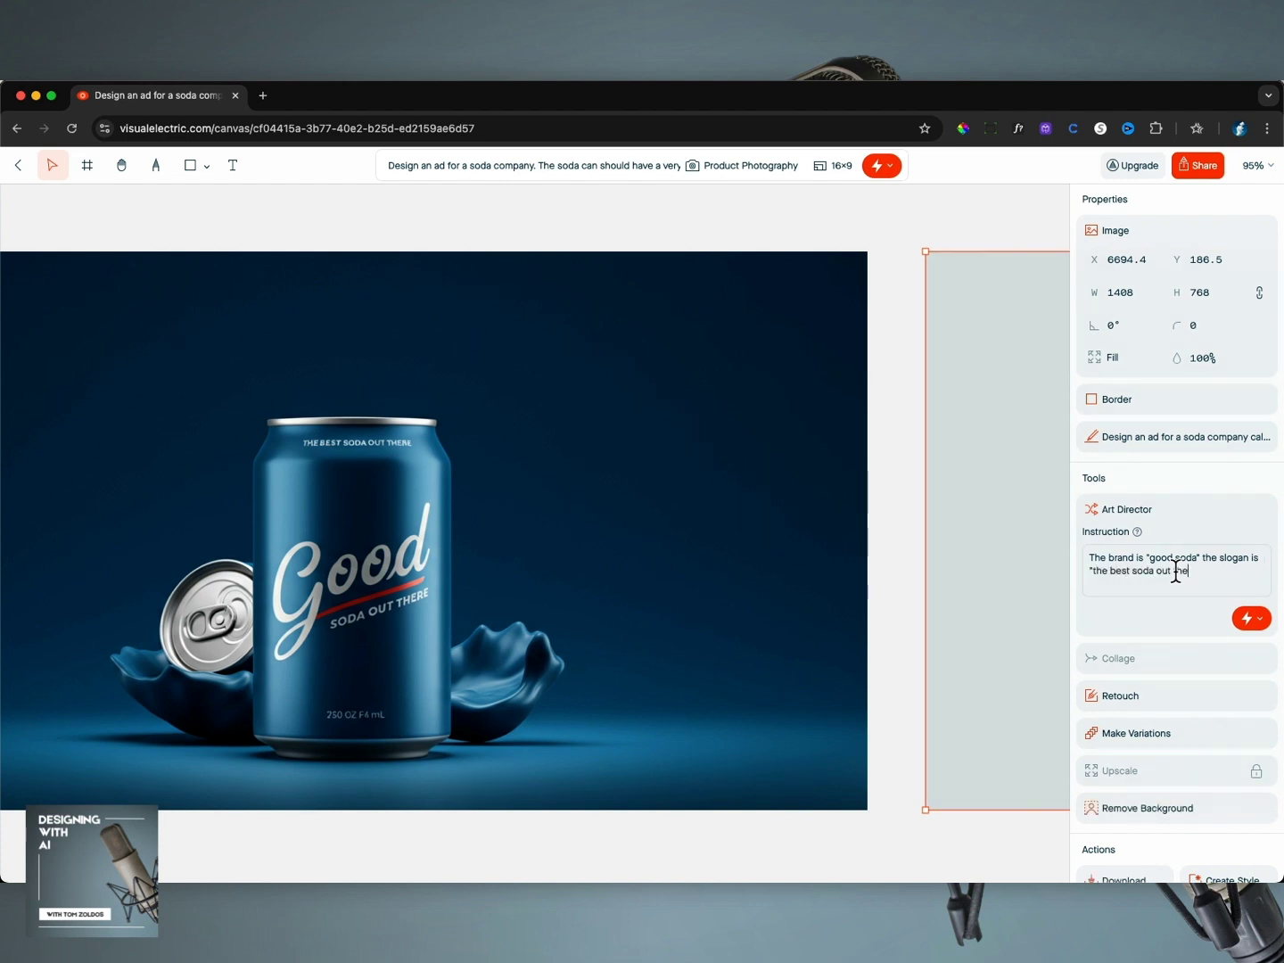
text(re".)
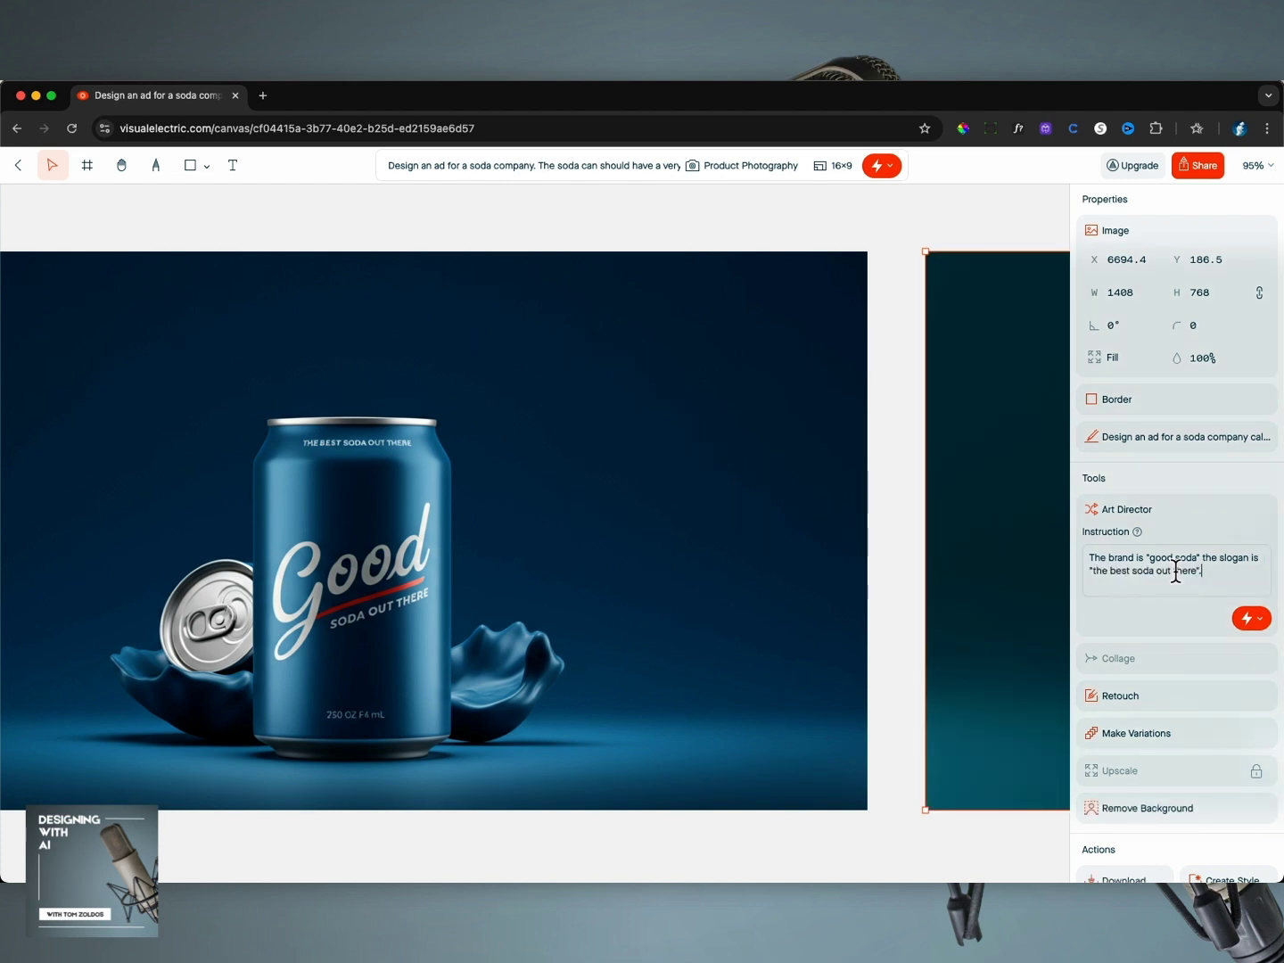
Extend the instruction to have the can dropping down onto a table with a colorful splash of color surrounding it, and generate the revision
text( Have the can dropping down onto a table with a colorflu)
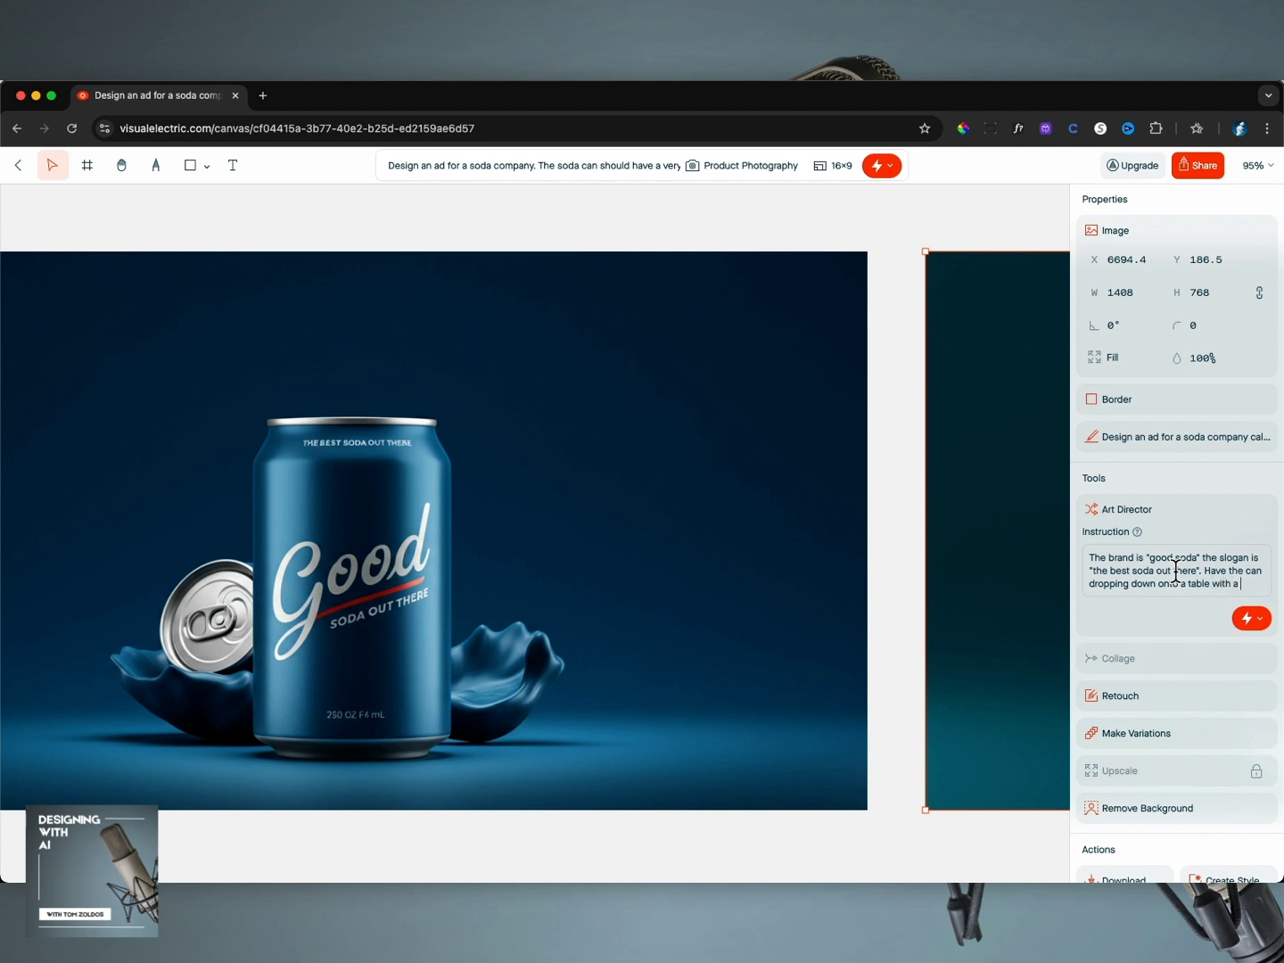
key(BackSpace)
key(BackSpace)
key(BackSpace)
text(ful spah)
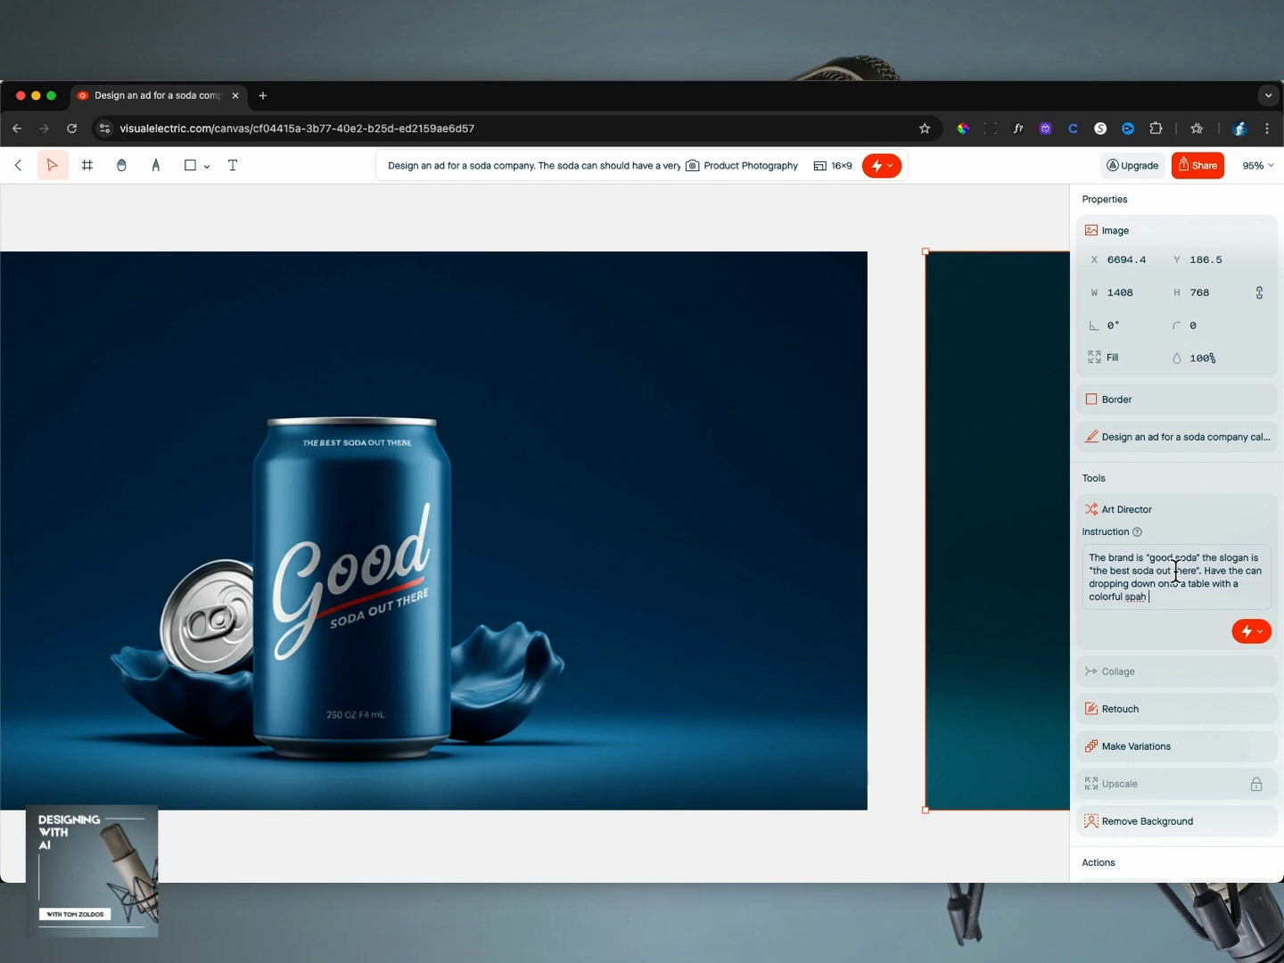
key(BackSpace)
key(BackSpace)
text(lsh of color sun)
text(ronding the can .)
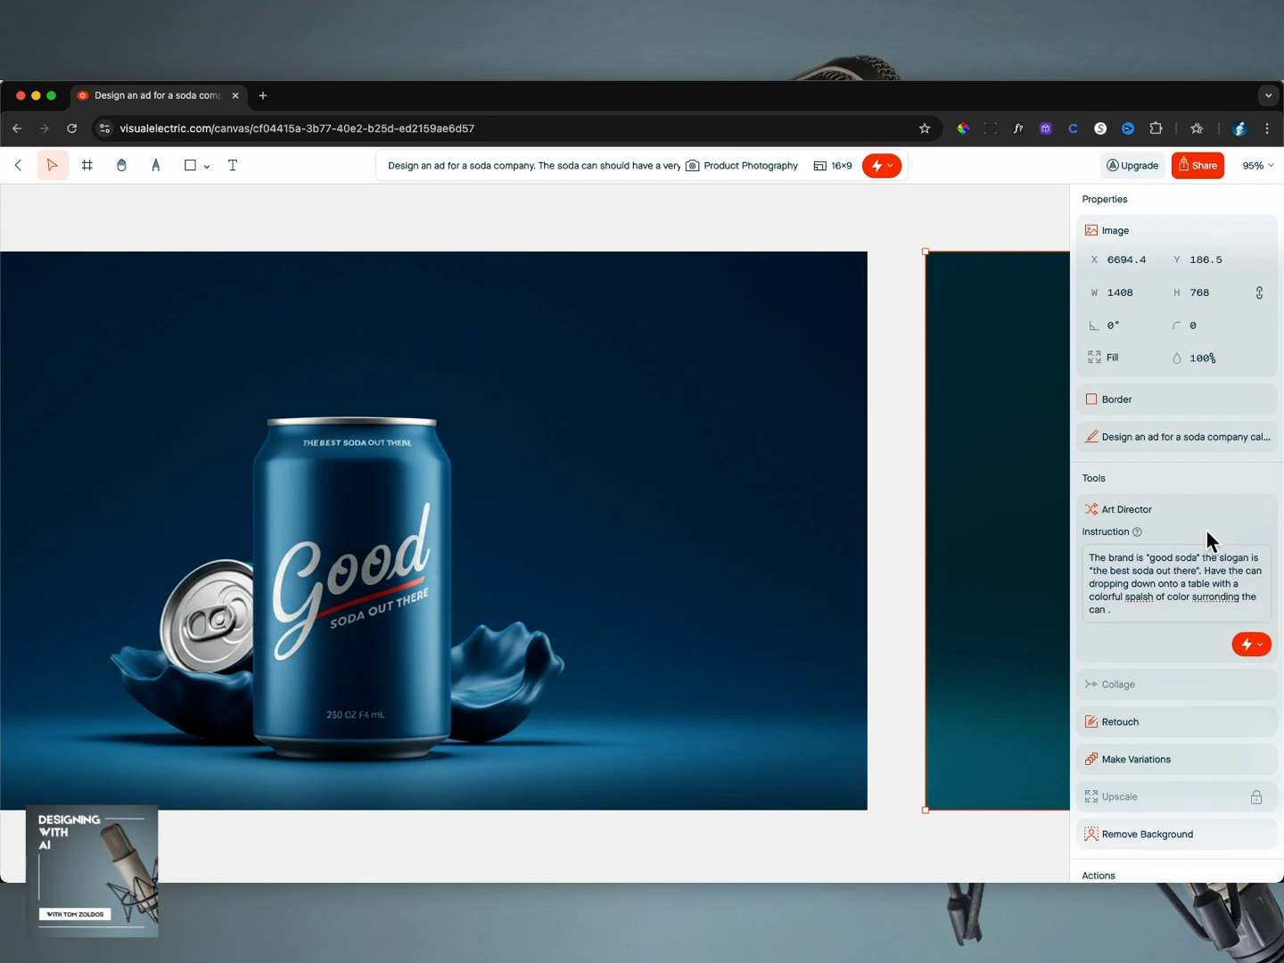
click(1247, 647)
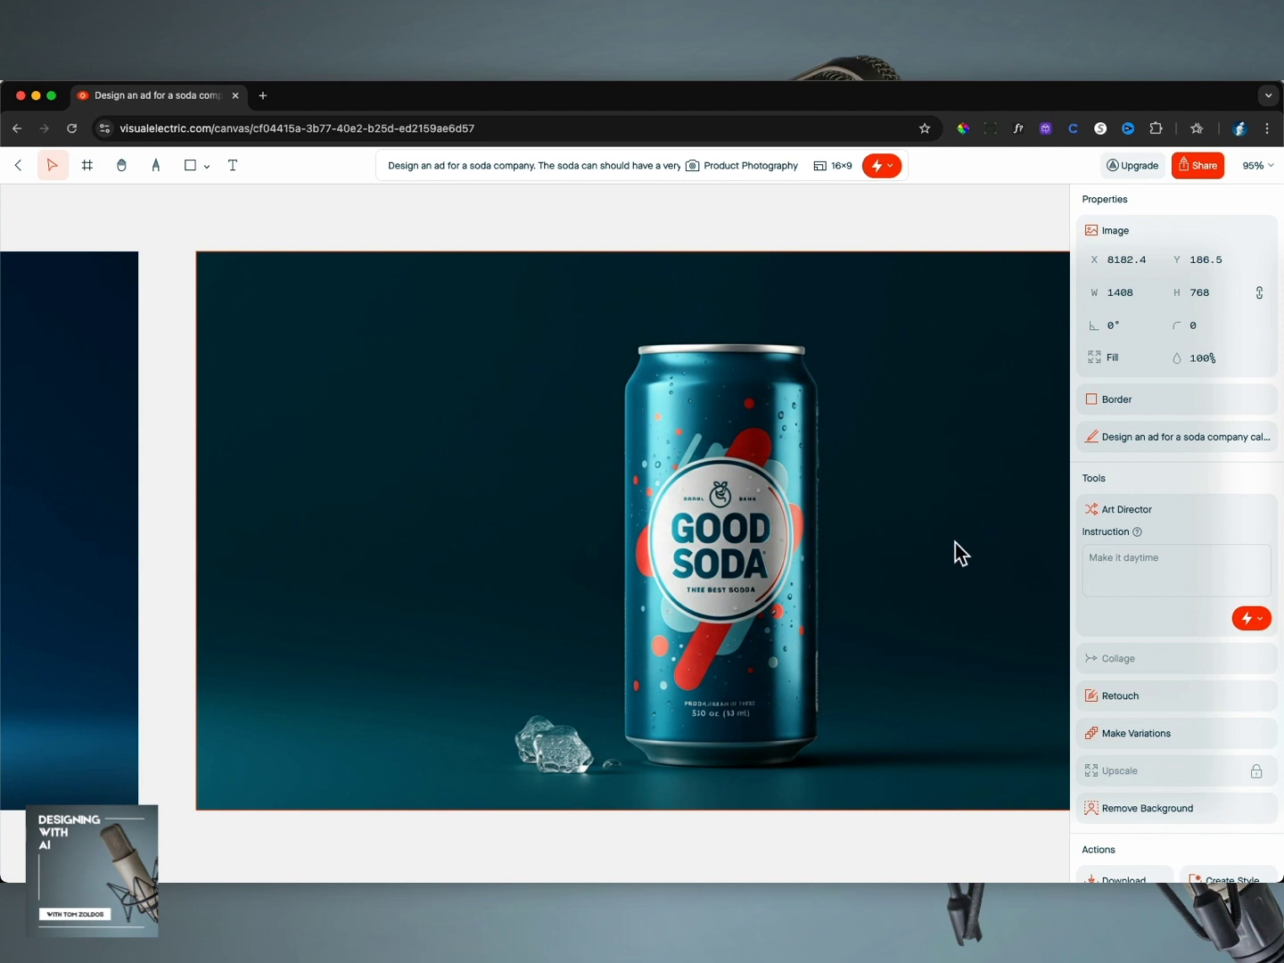
Start an Art Director instruction for the new paint-splash can image with "Keep the can exactly the same,"
scroll(954, 543, right, 10)
scroll(956, 542, right, 10)
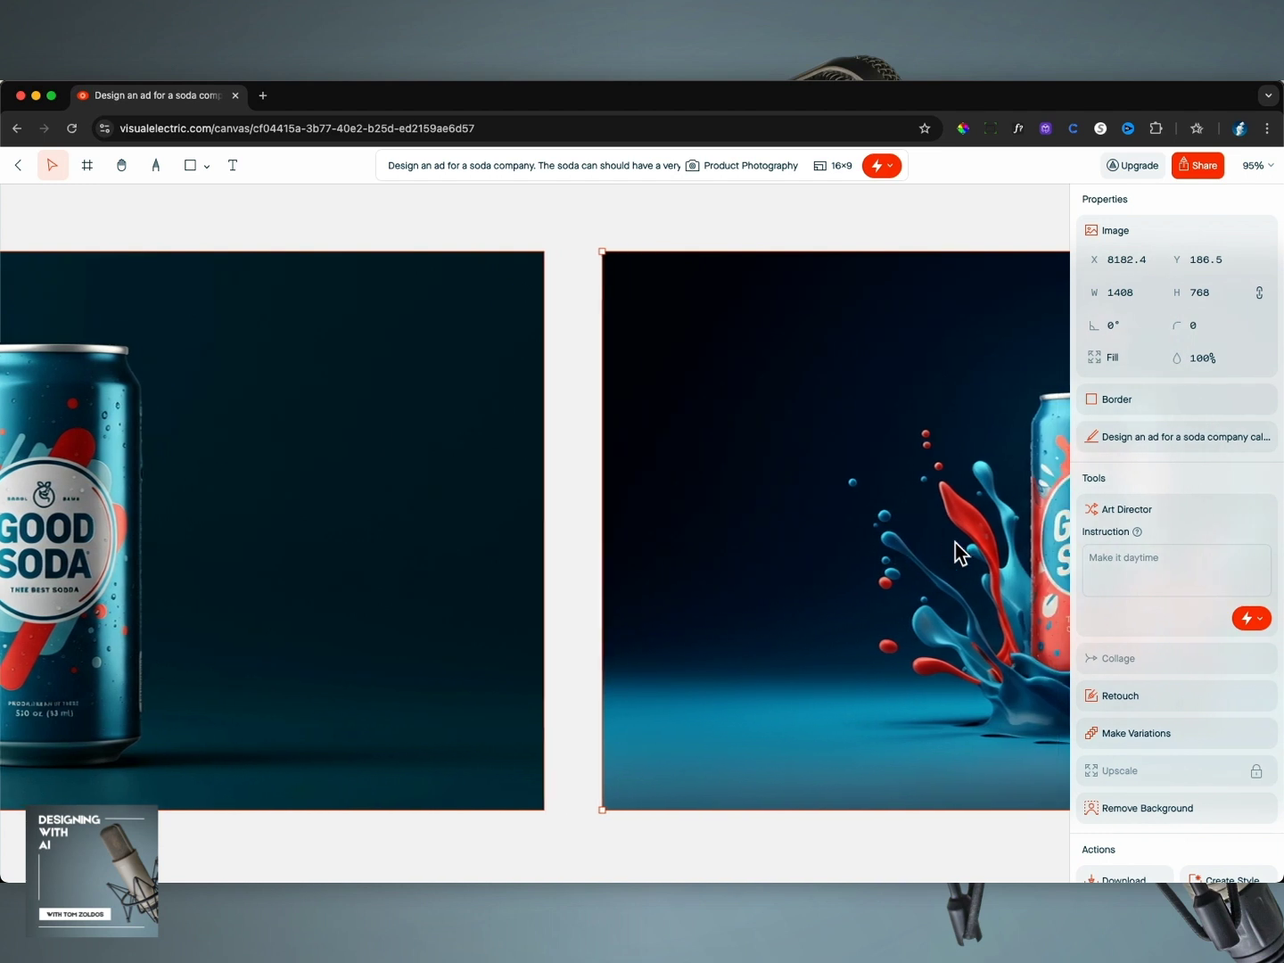
scroll(954, 553, right, 2)
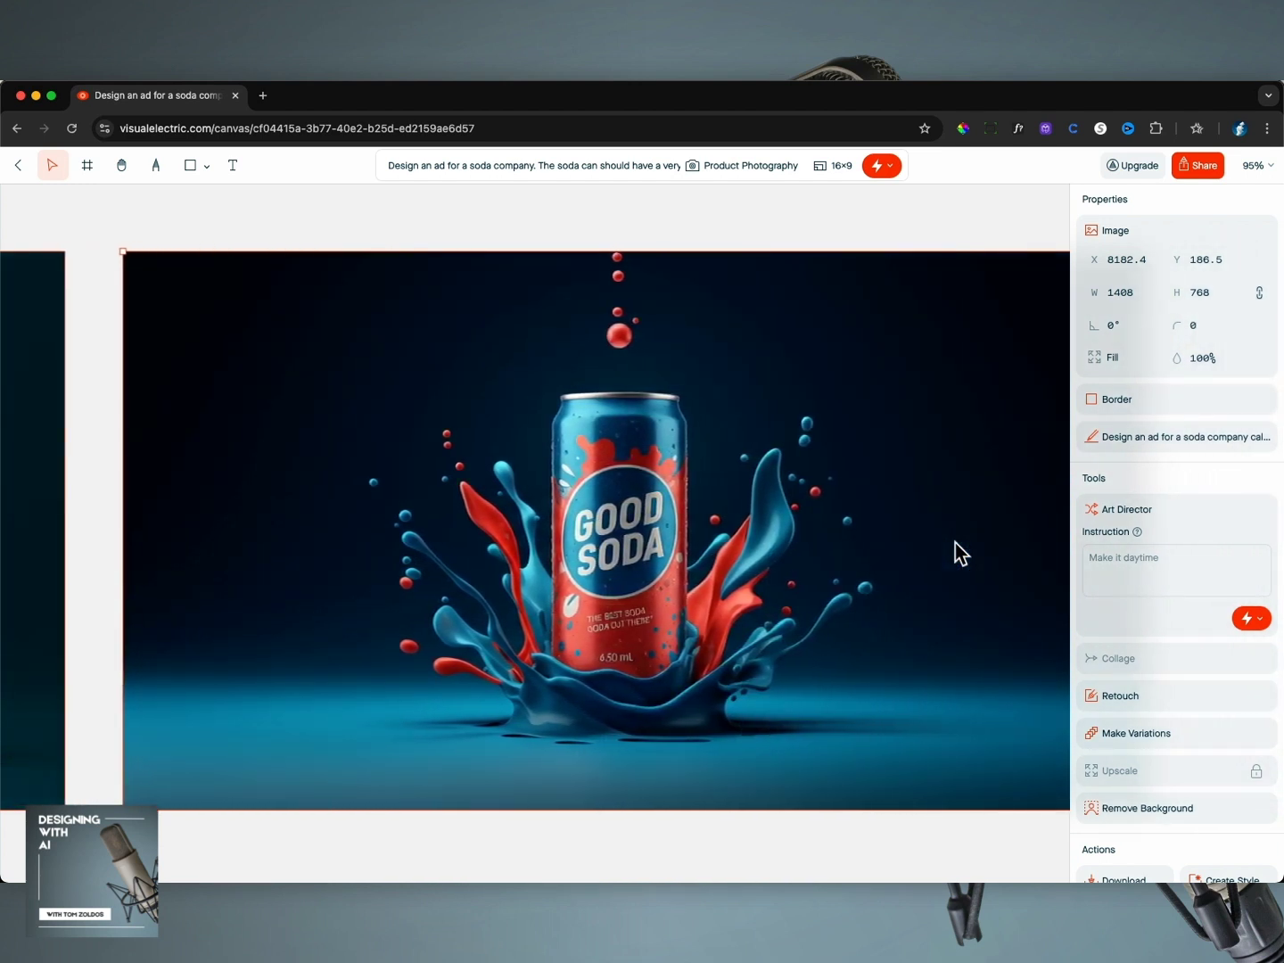
scroll(954, 554, right, 1)
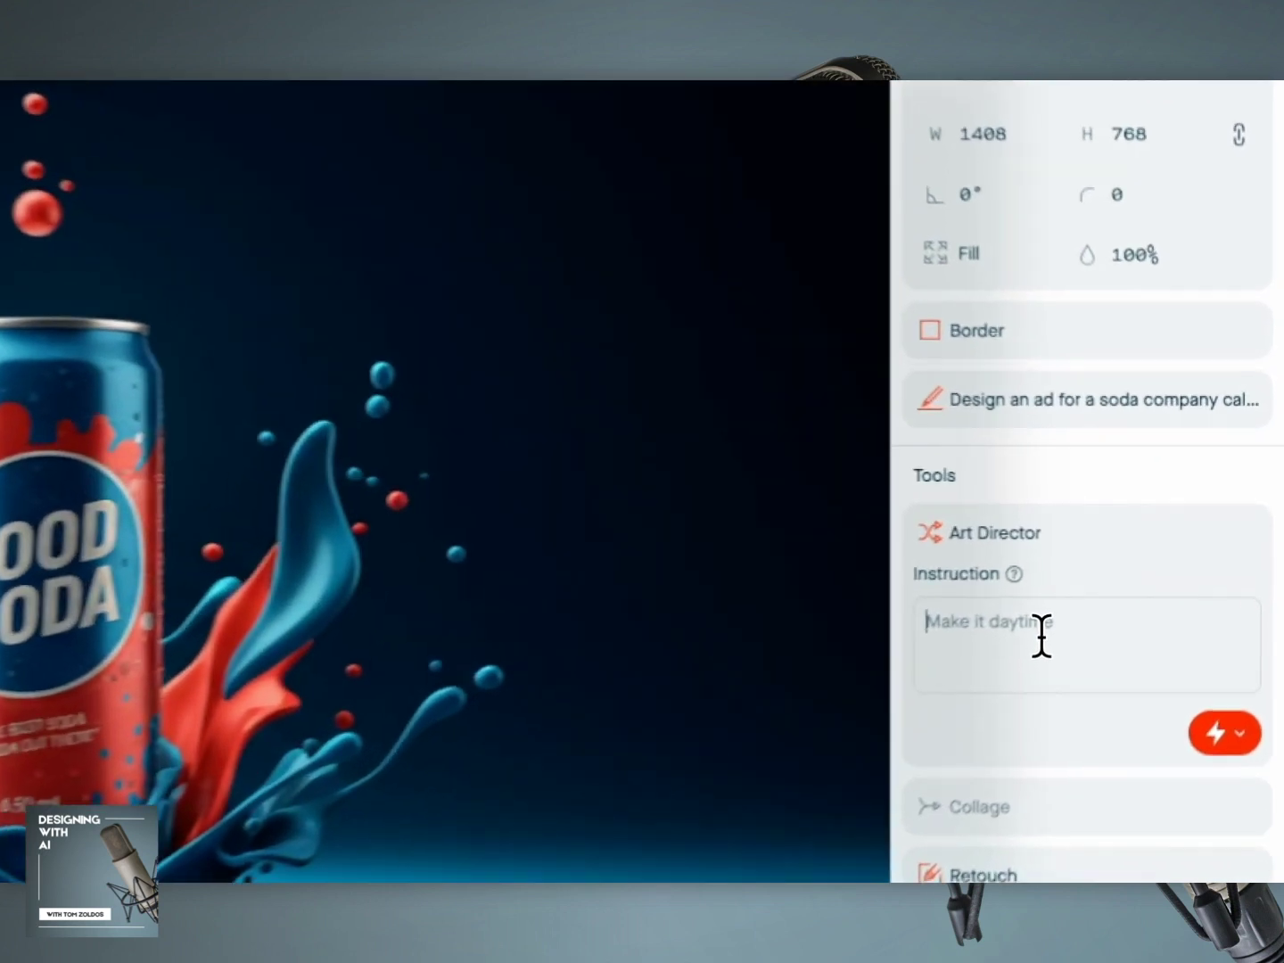
click(1020, 649)
text(Keep te)
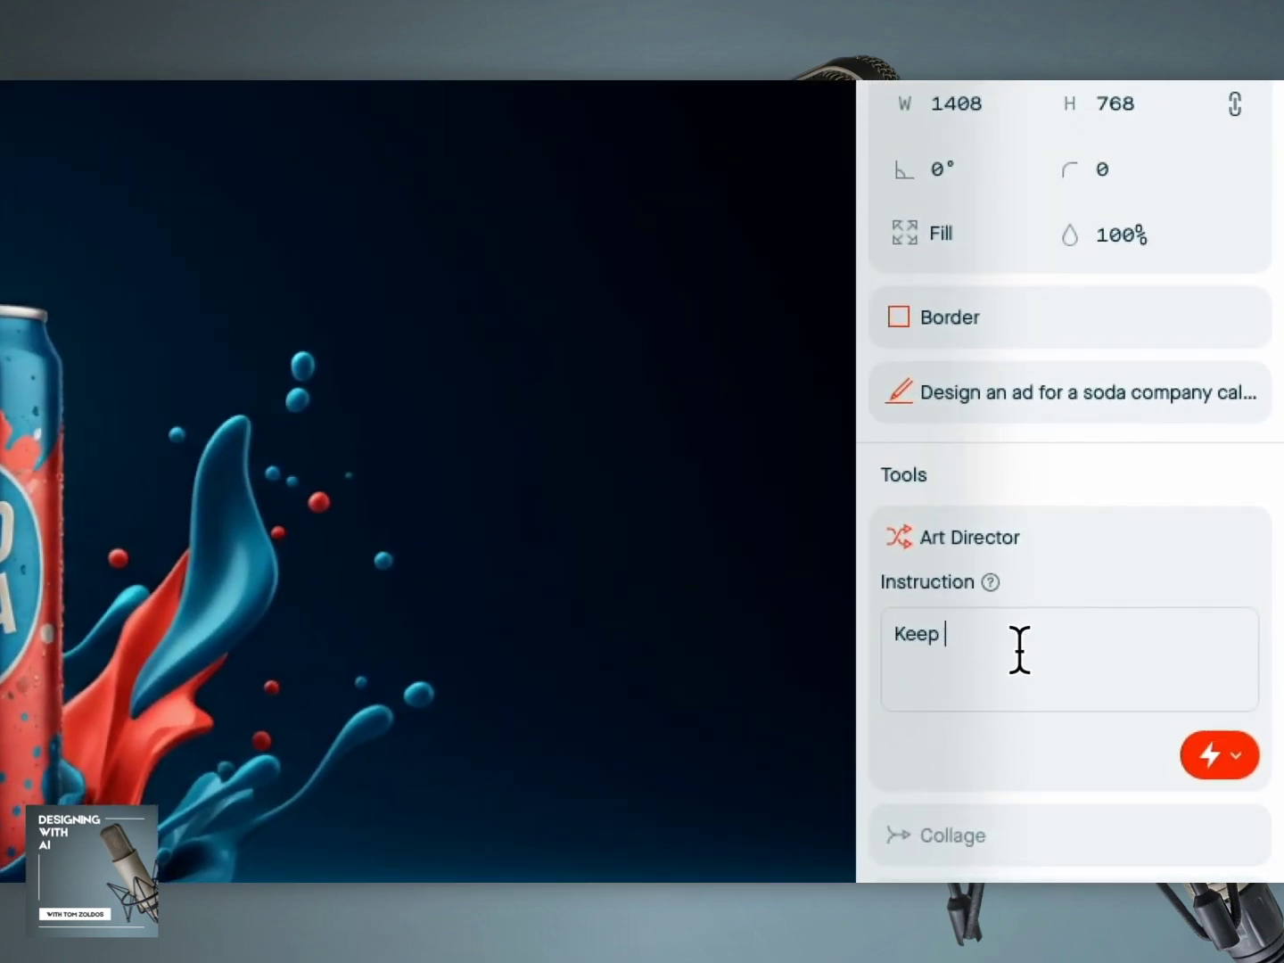
key(BackSpace)
key(BackSpace)
text(he can exact)
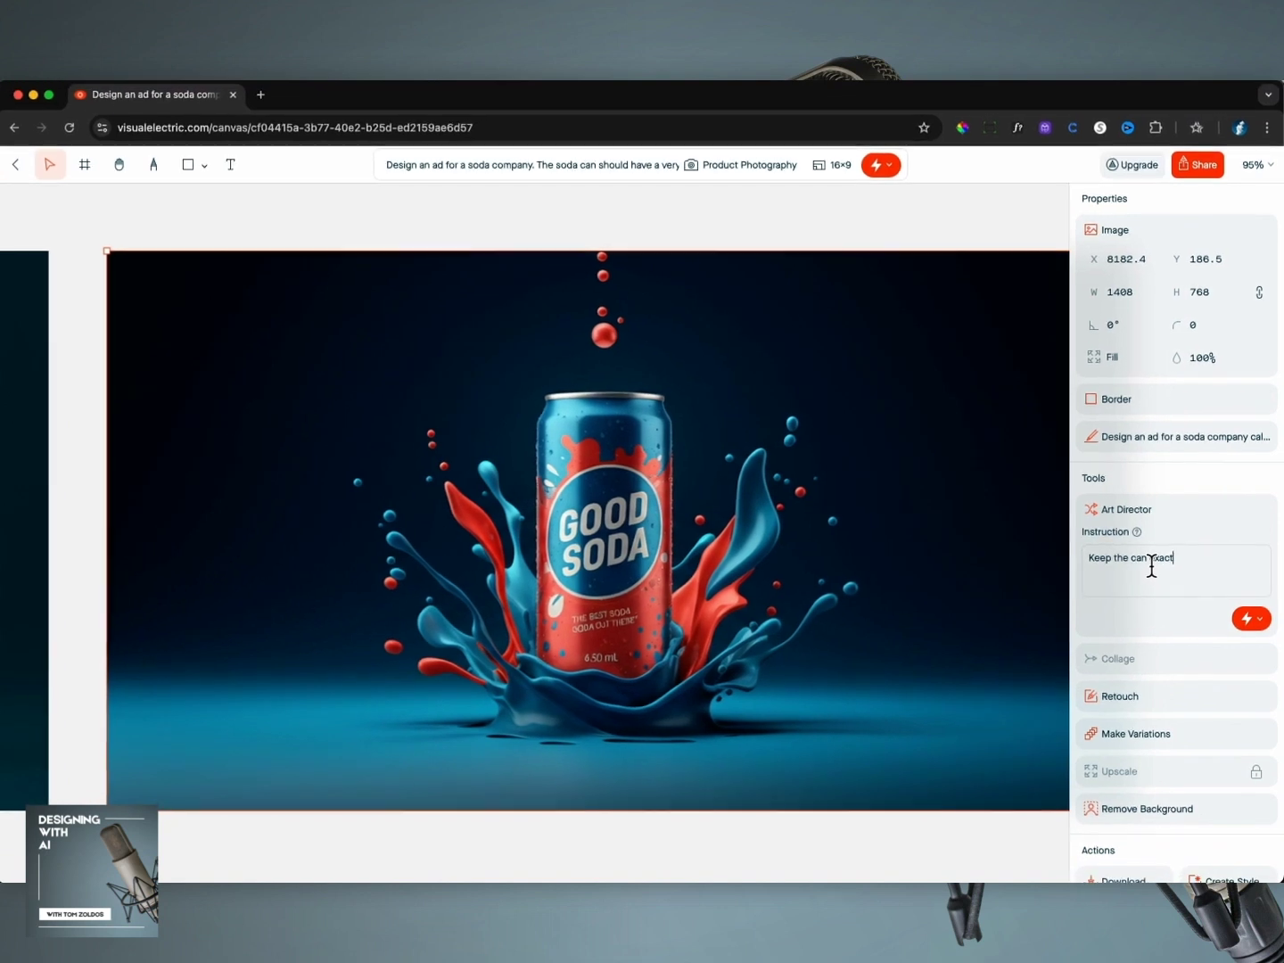
text(ly the same, )
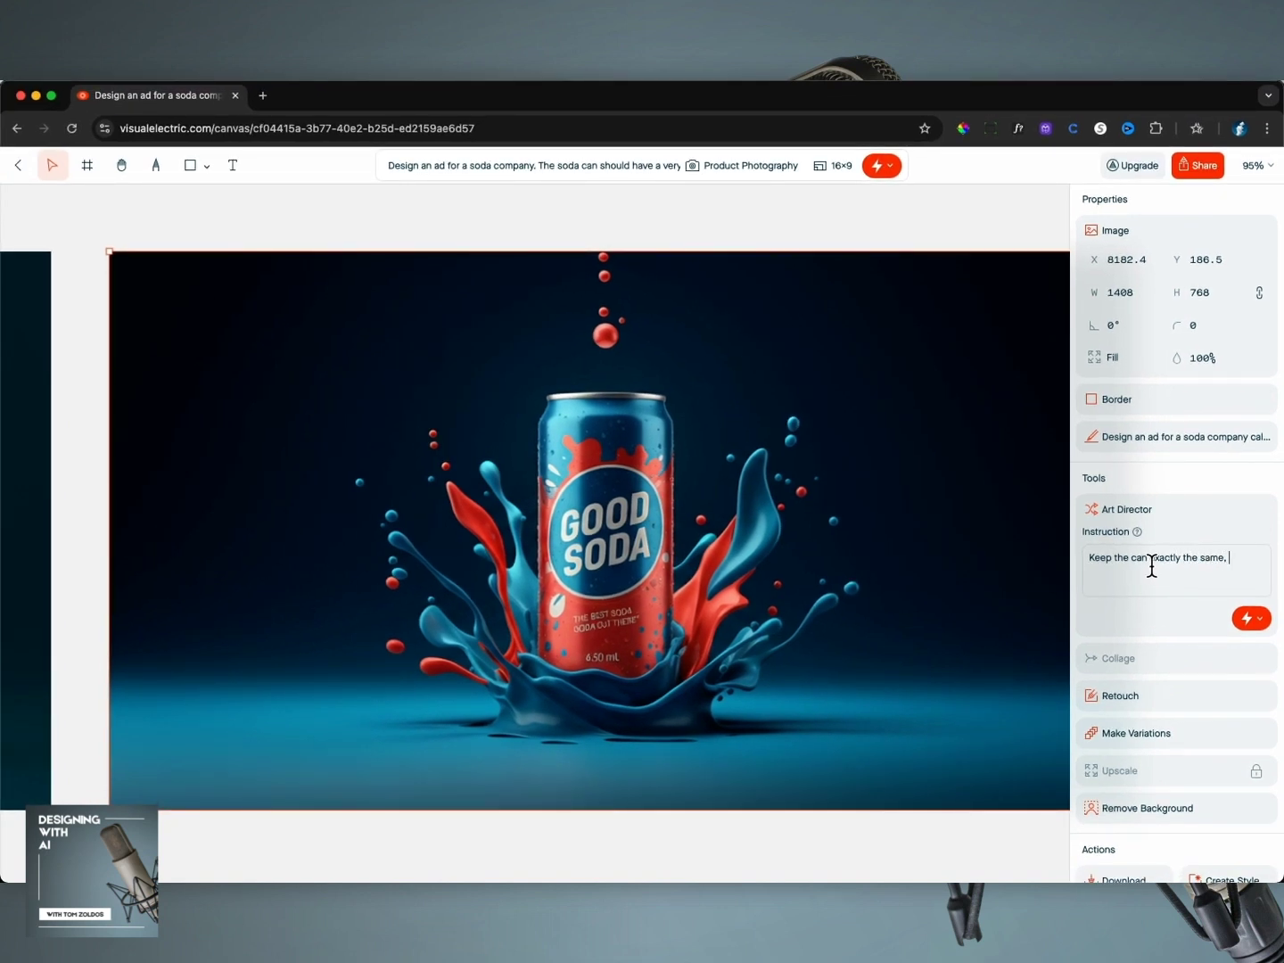
Add to the instruction that the colorful liquid be thinner like soda, with the logo and tag line kept the exact same, and generate the revision
text(and make the colour)
key(BackSpace)
key(BackSpace)
key(BackSpace)
text(rful liquid thinner like soda. Keep the log the e)
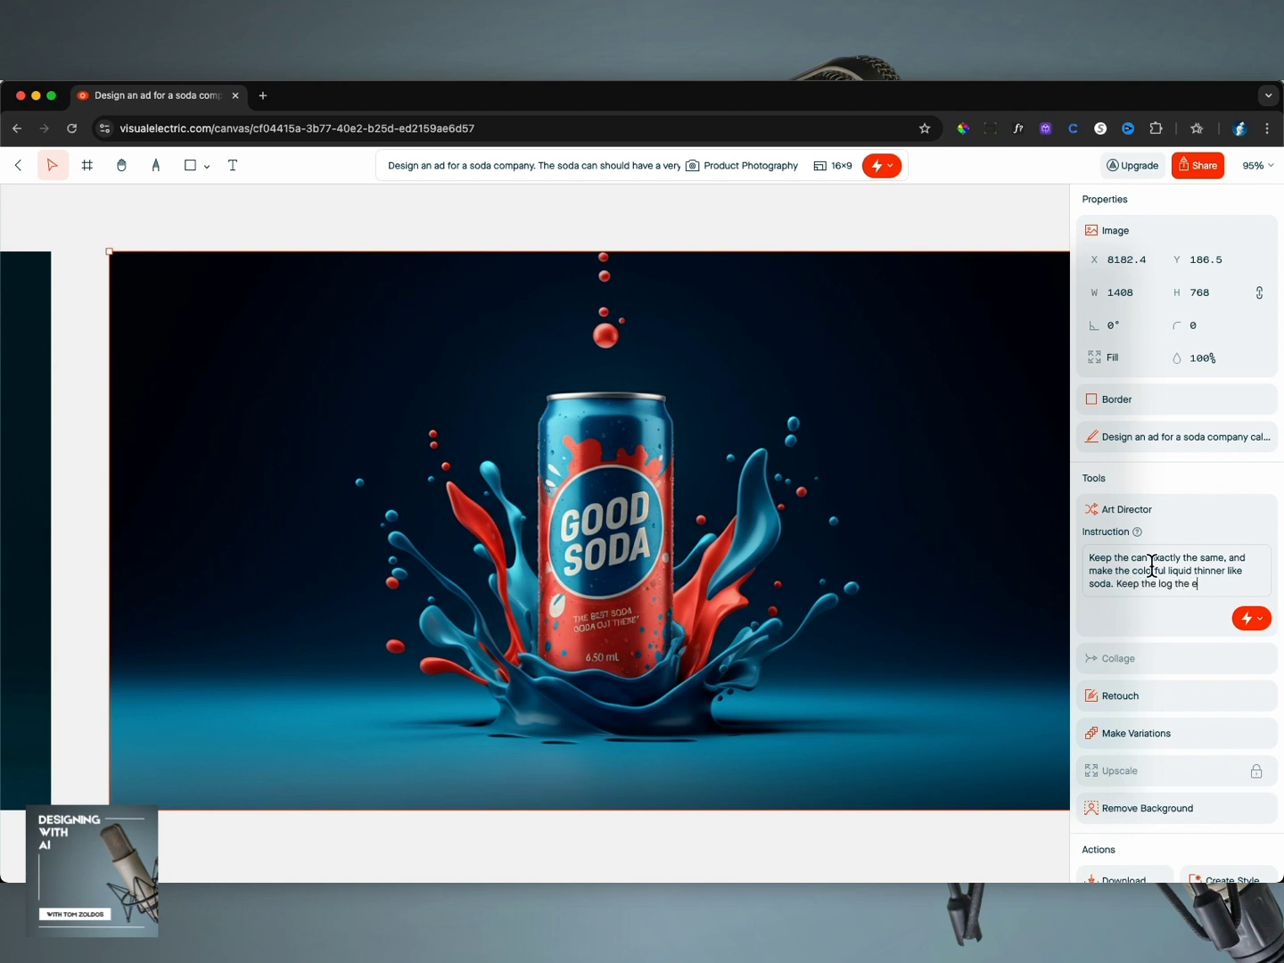
text(xact same as well as the )
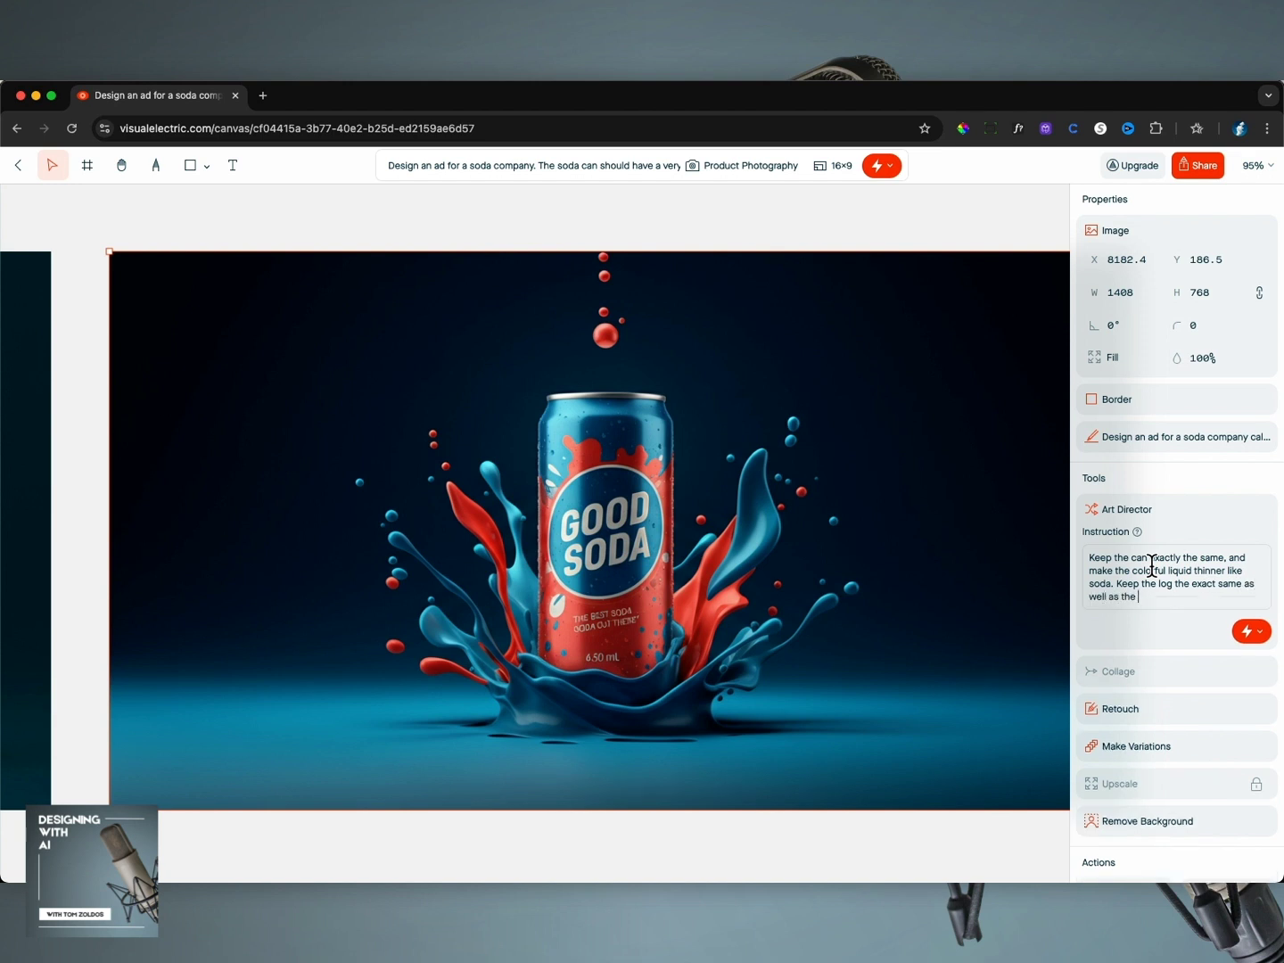
text(tag line.)
click(1247, 632)
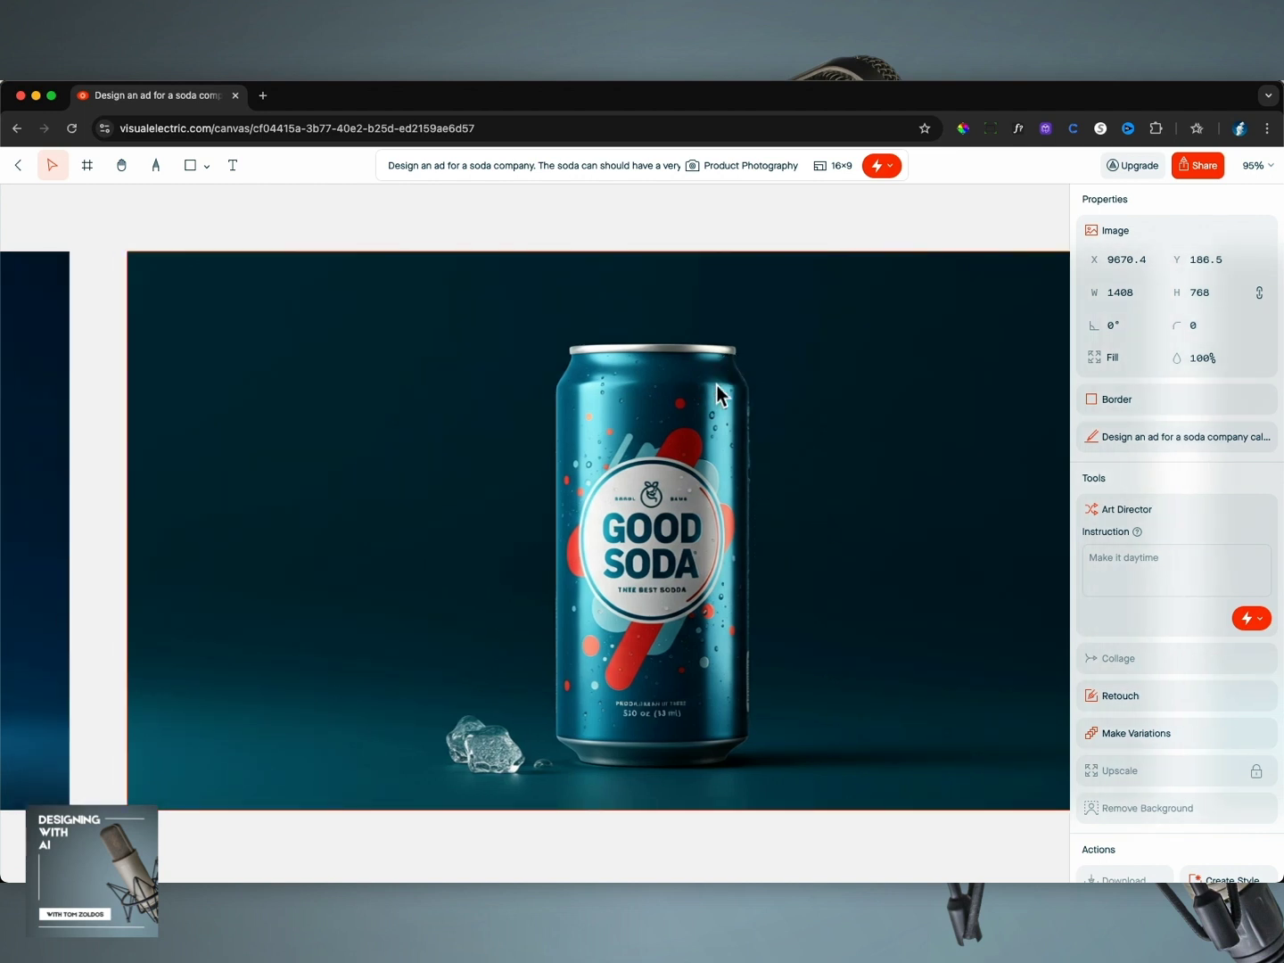
Compare the new tilted can image with the paint-splash version, examining the liquid, label lettering and tag line
scroll(714, 484, right, 2)
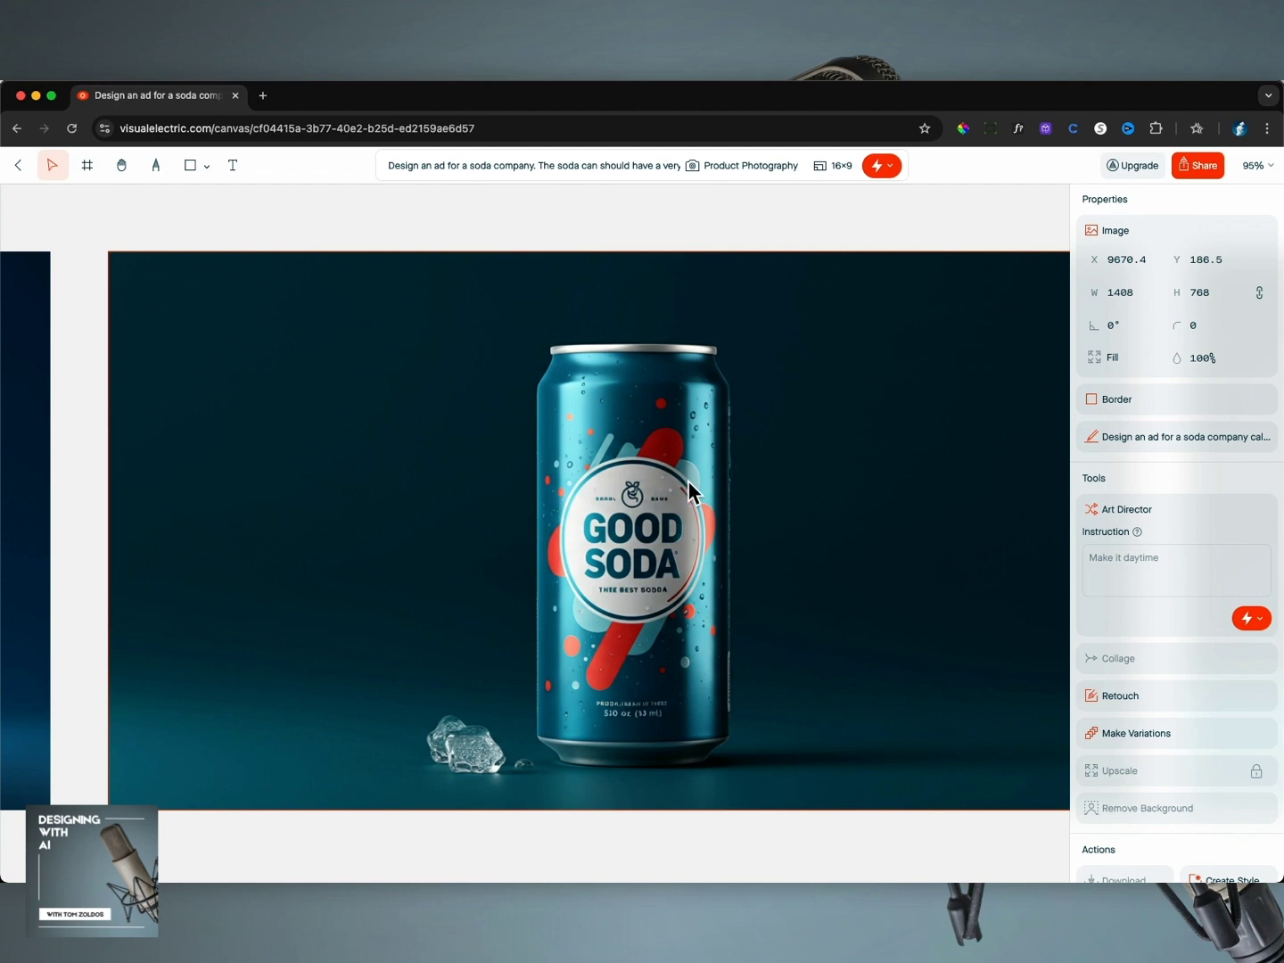
scroll(687, 480, right, 15)
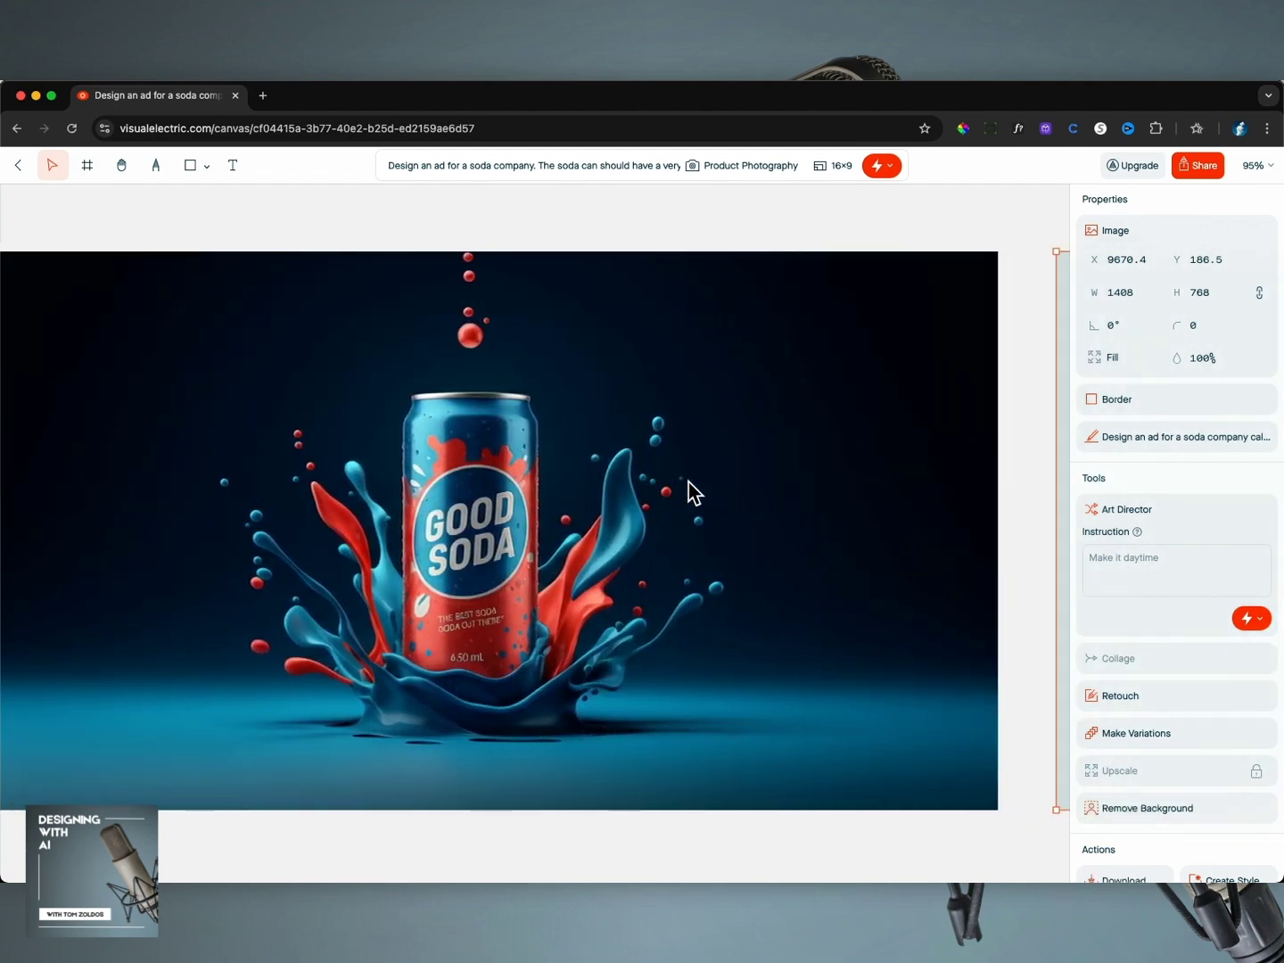
scroll(688, 481, right, 15)
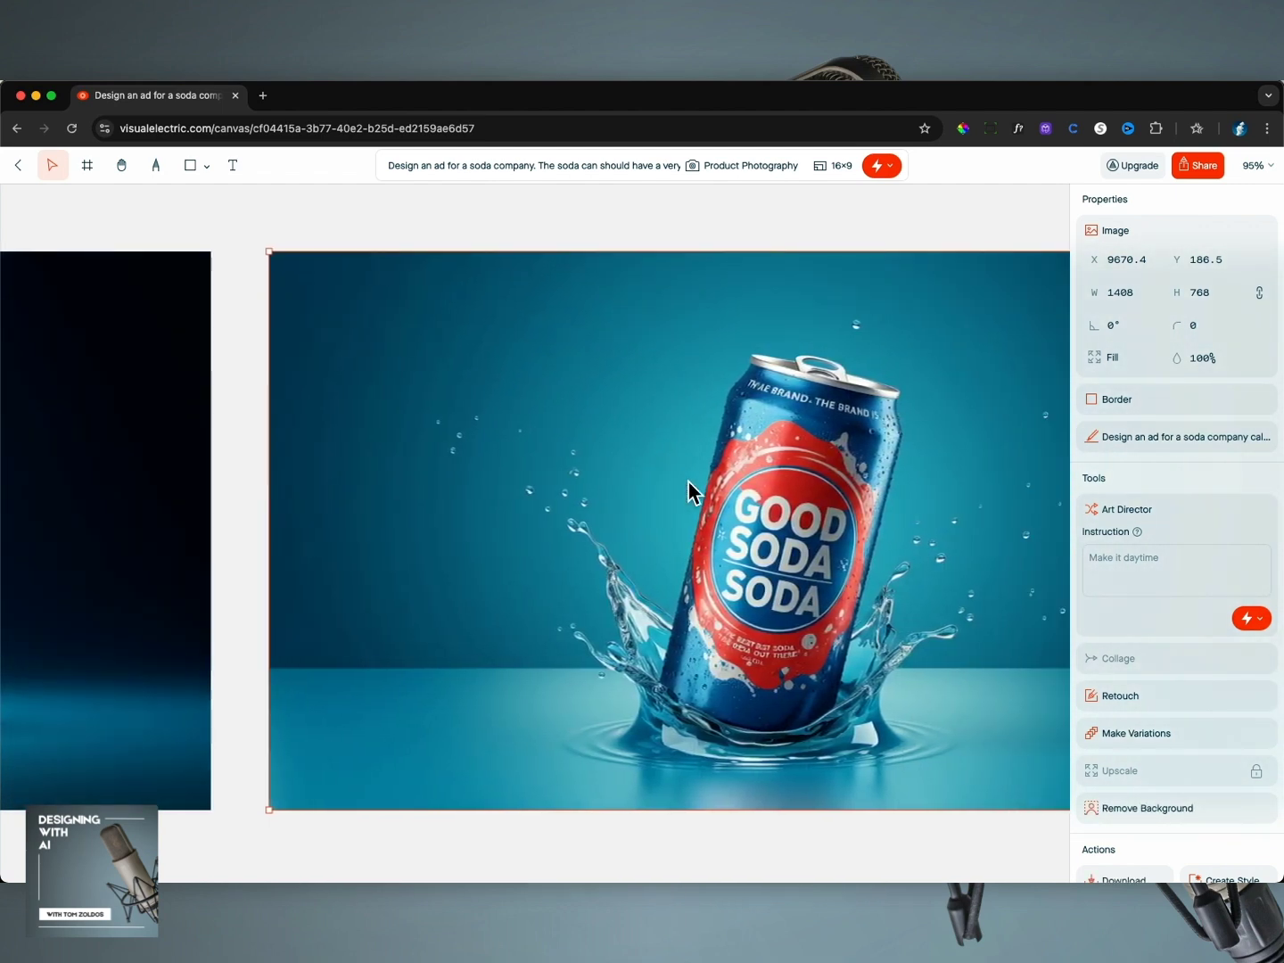
scroll(687, 480, right, 10)
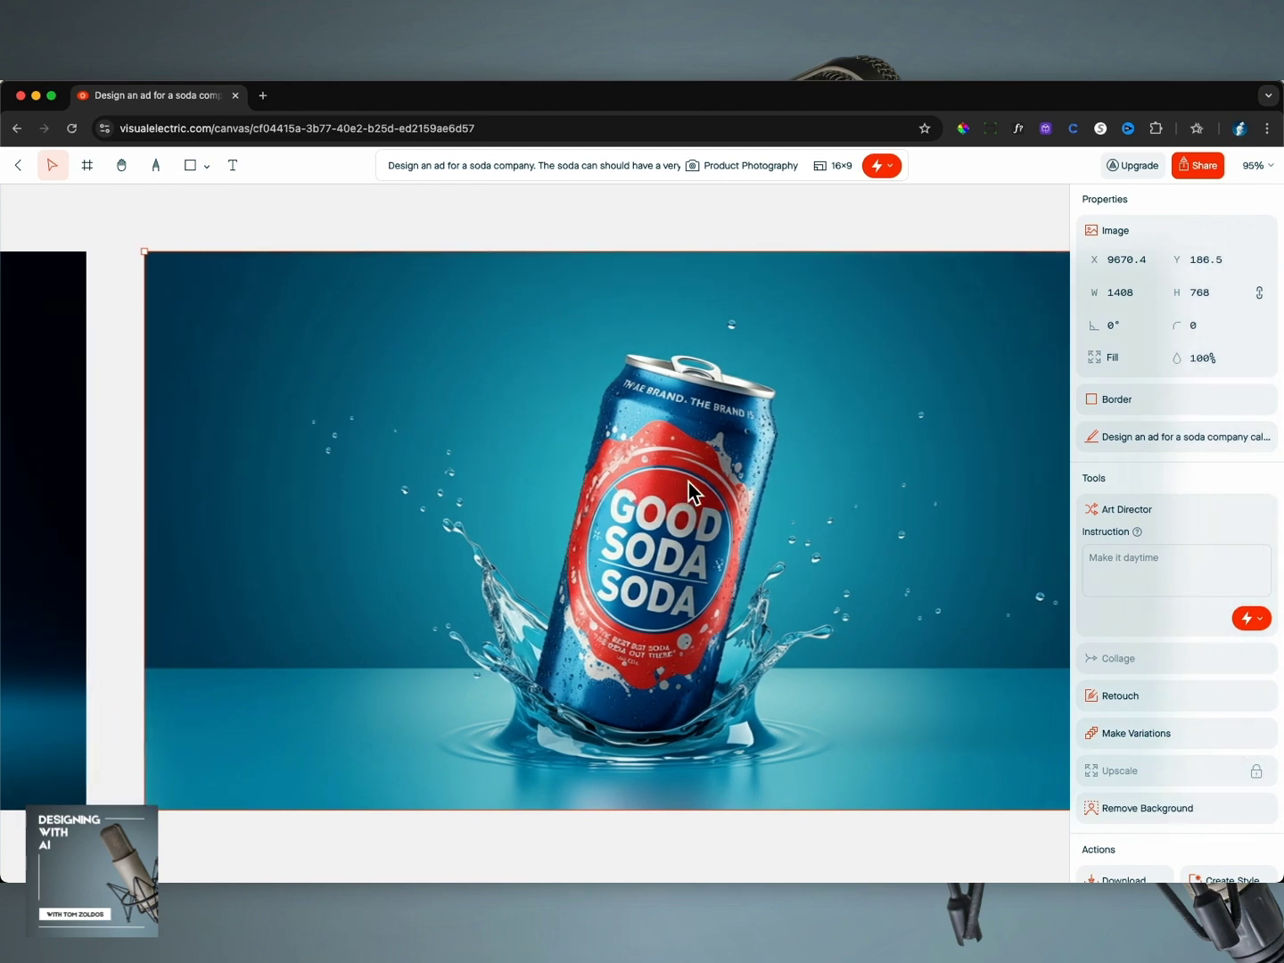
scroll(688, 482, left, 10)
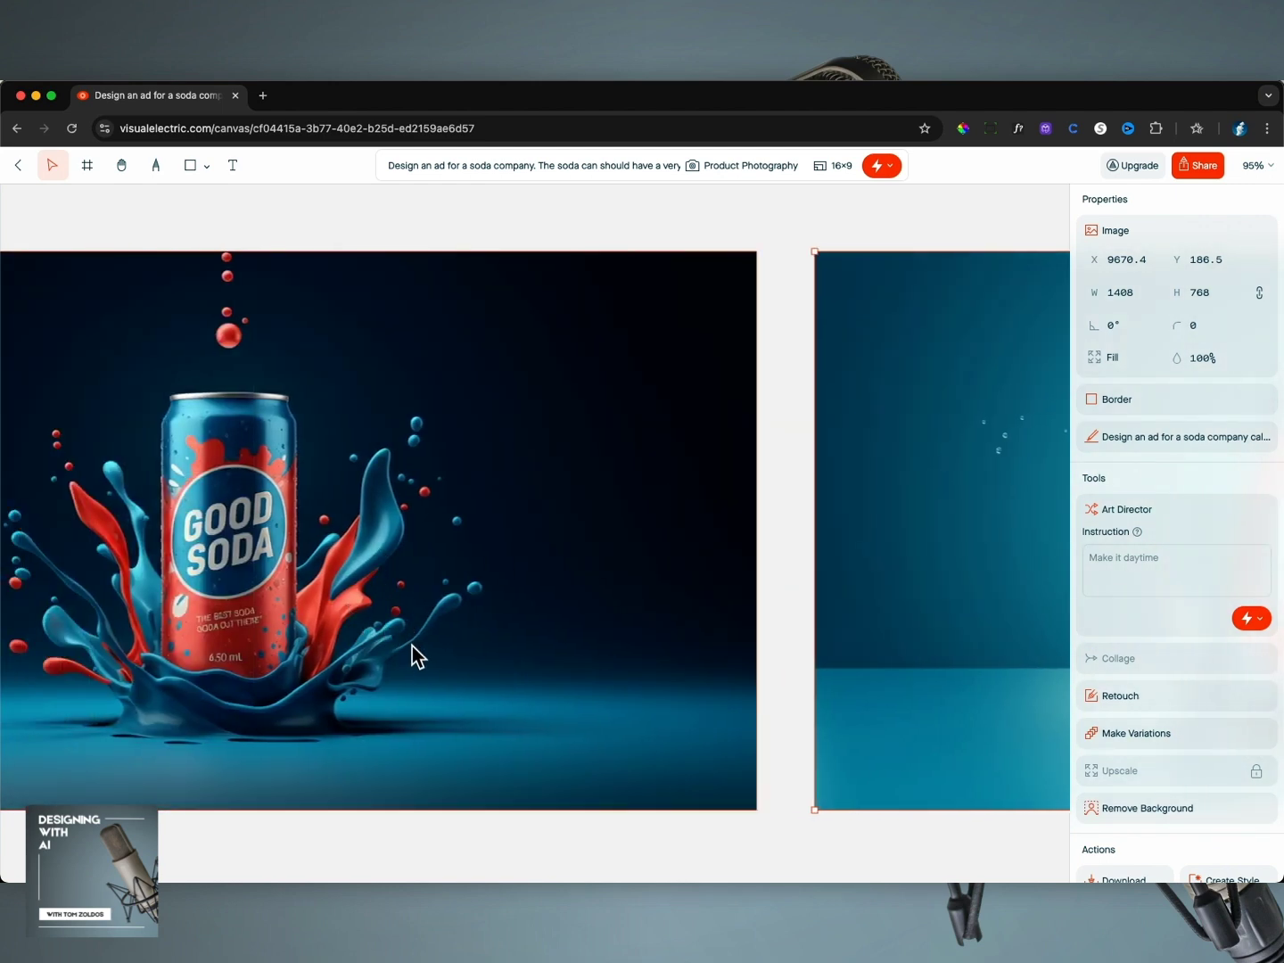
scroll(455, 587, left, 3)
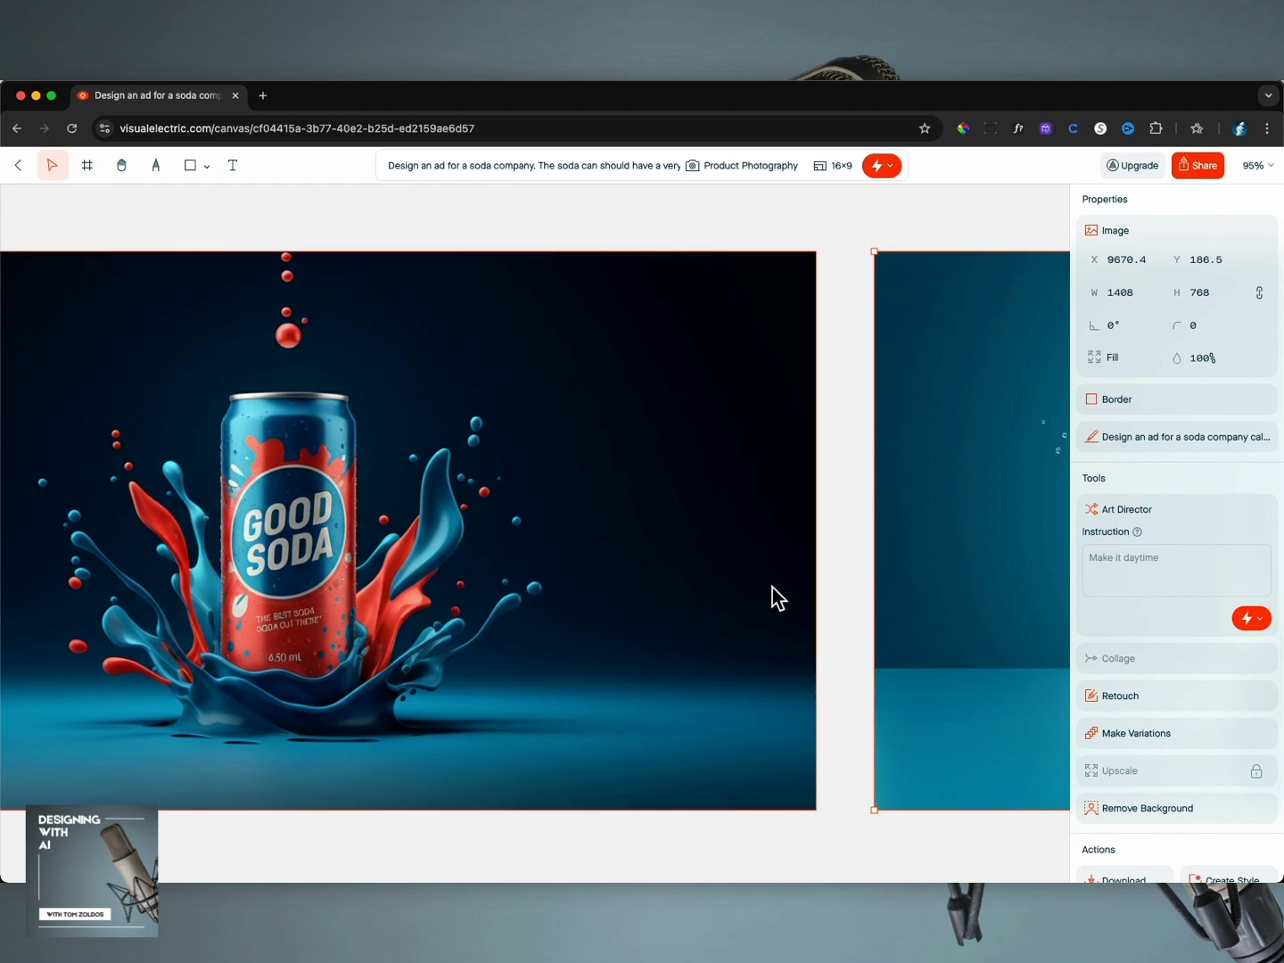
scroll(772, 587, right, 7)
scroll(773, 596, right, 2)
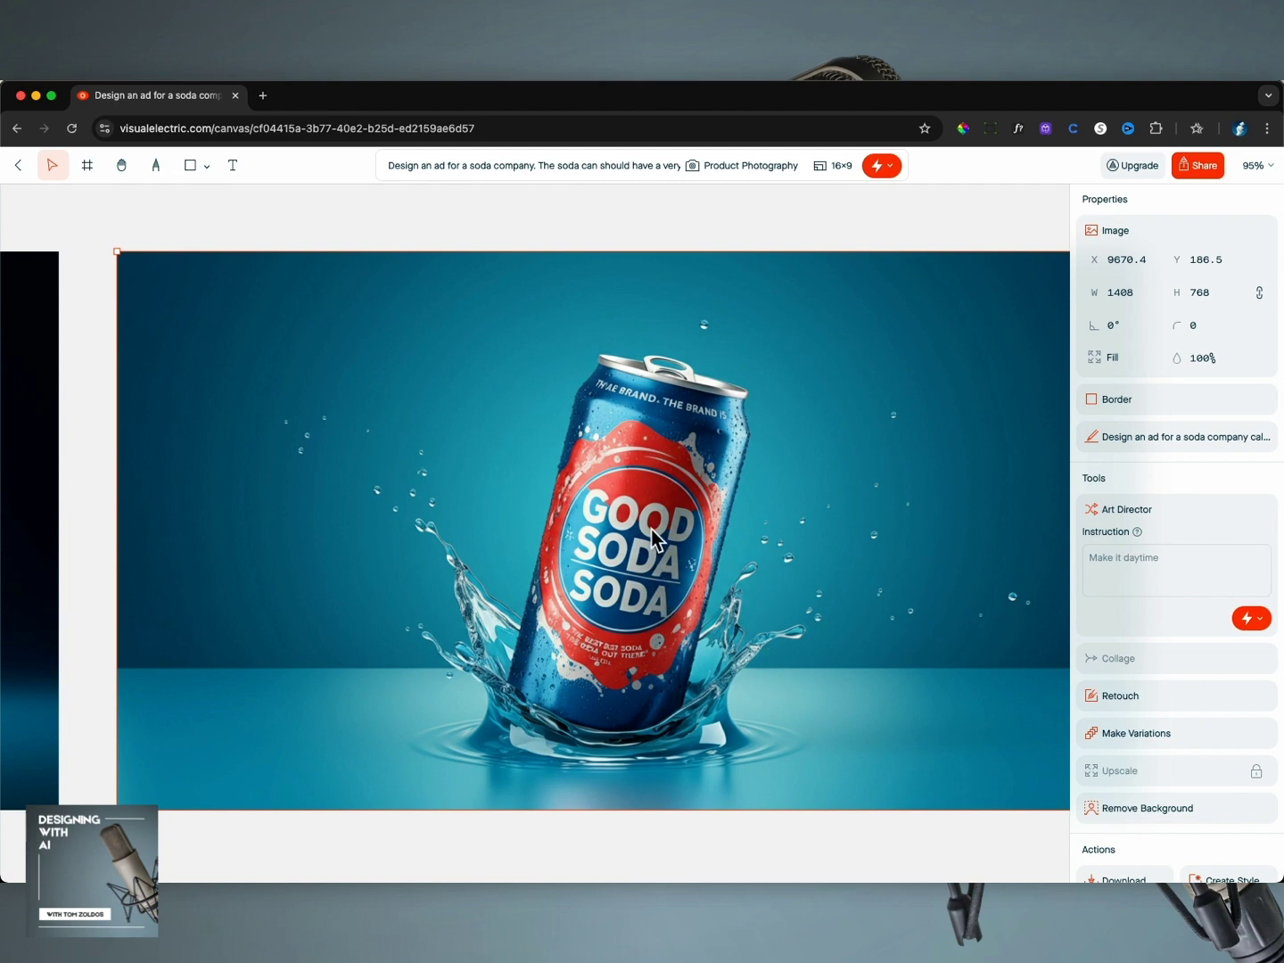
scroll(629, 450, left, 10)
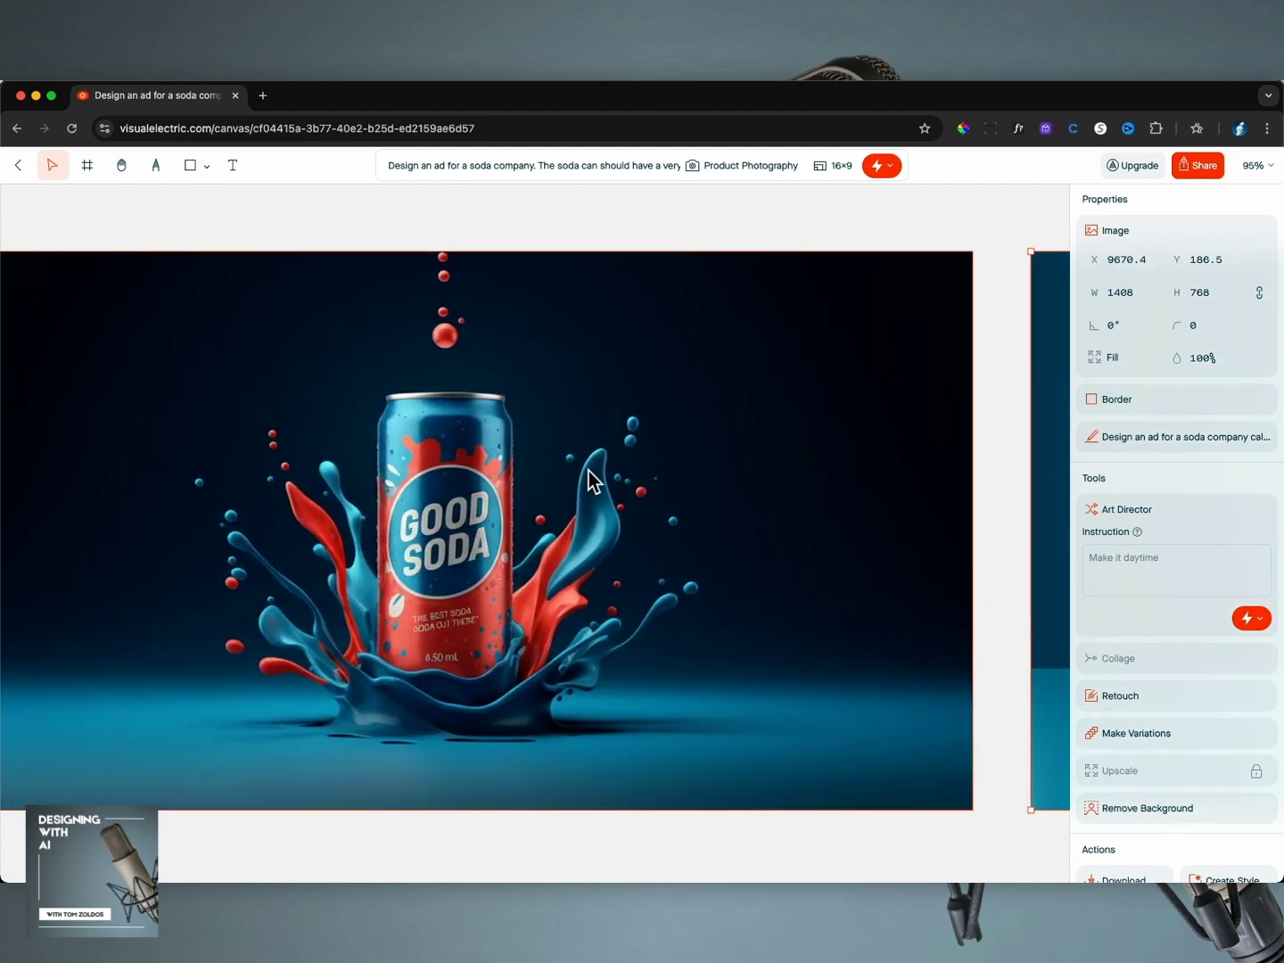
scroll(588, 471, right, 10)
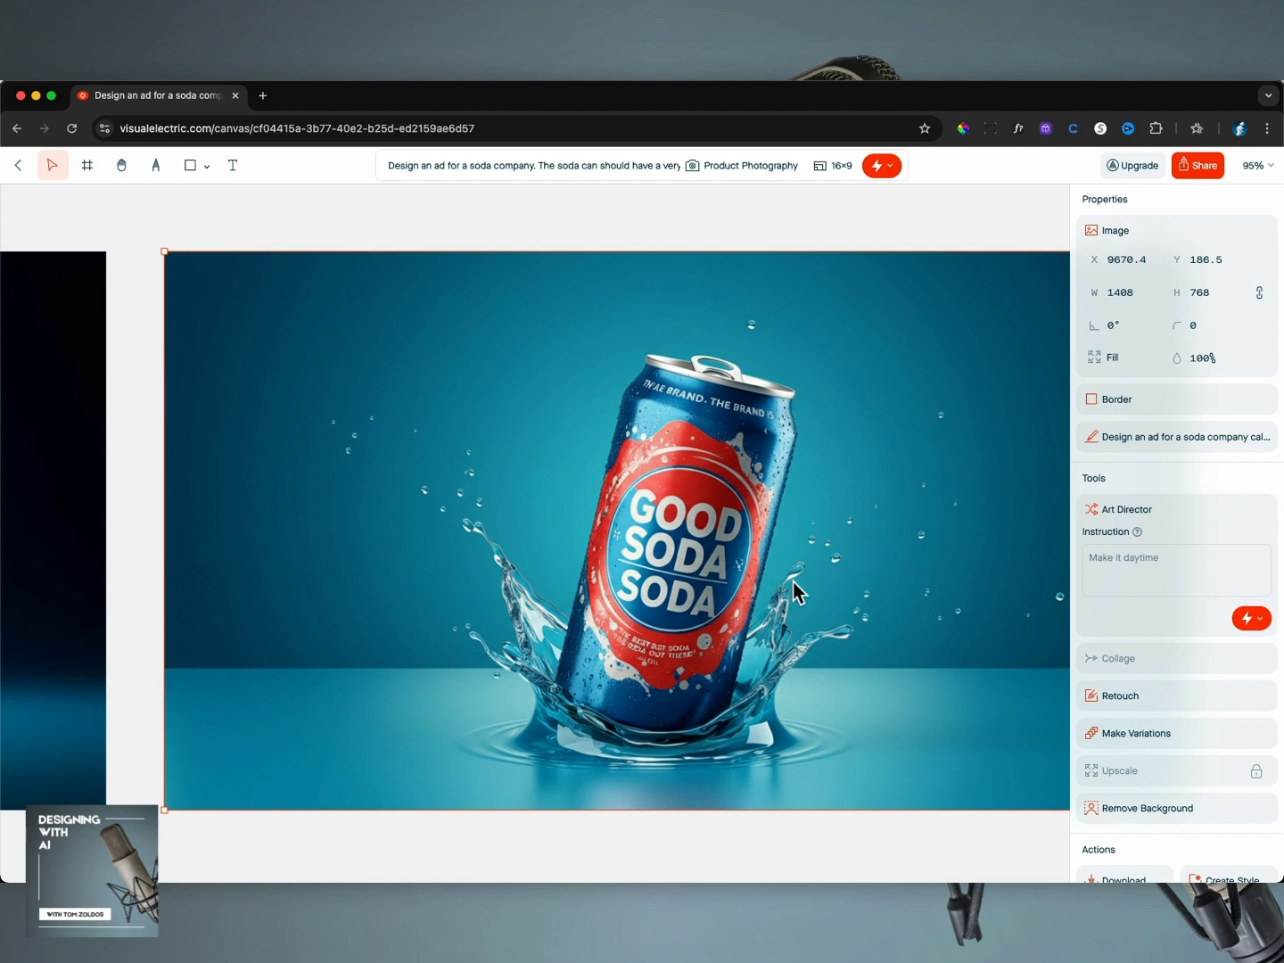
Start an Art Director instruction for the tilted can image with "Keep everything the exact same except:"
click(1127, 573)
text(Ke)
text(ep everything th)
text(e s)
text(xact same e)
text(xc)
text(ept)
text(:)
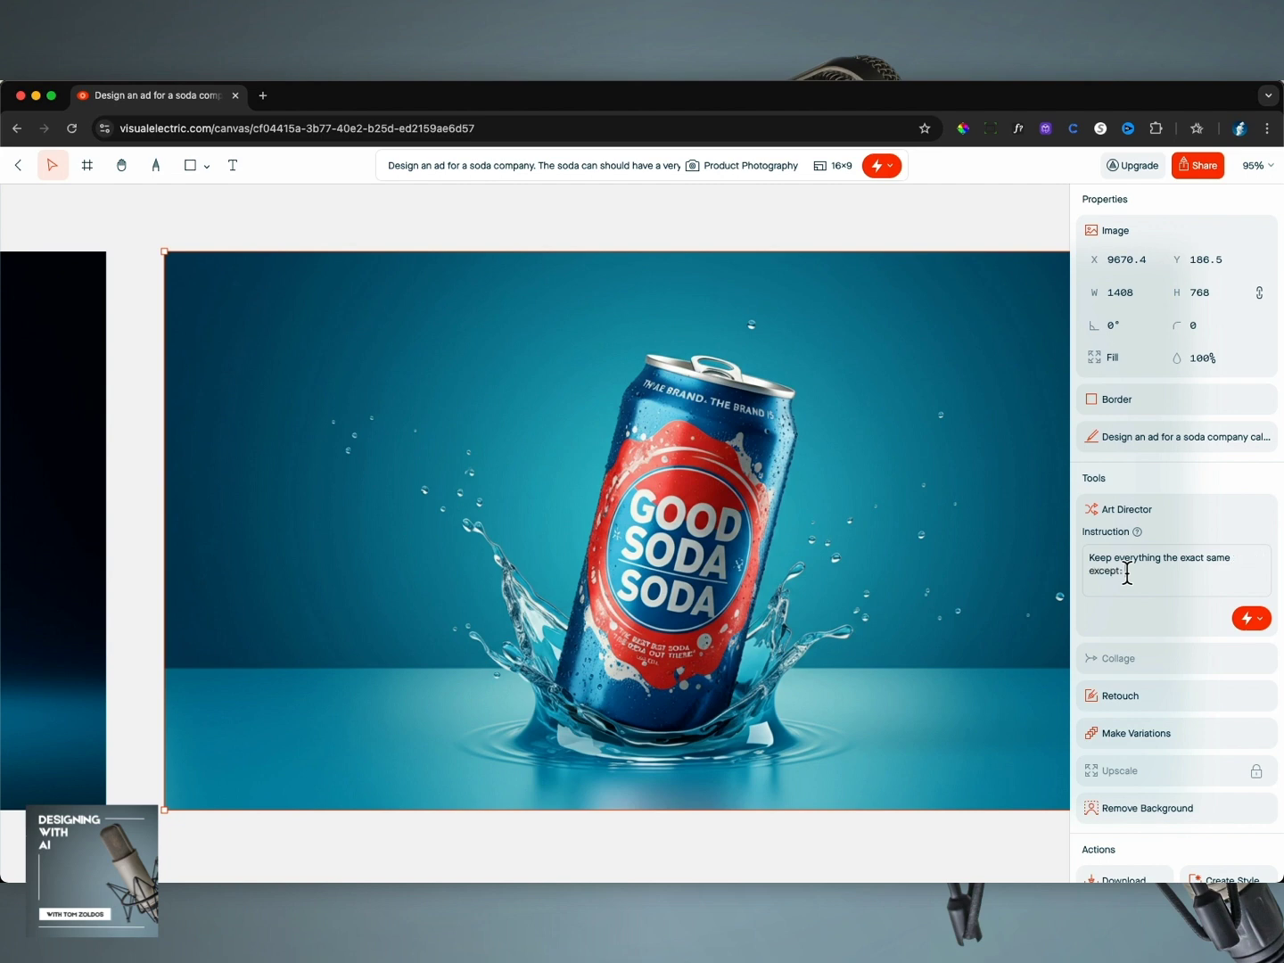
Complete the instruction with "add ice around the bottom of the can and on the table itself." and generate the Art Director revision
text( add ice around the )
text(bottom of the c)
text(an and on the b)
text(able ie)
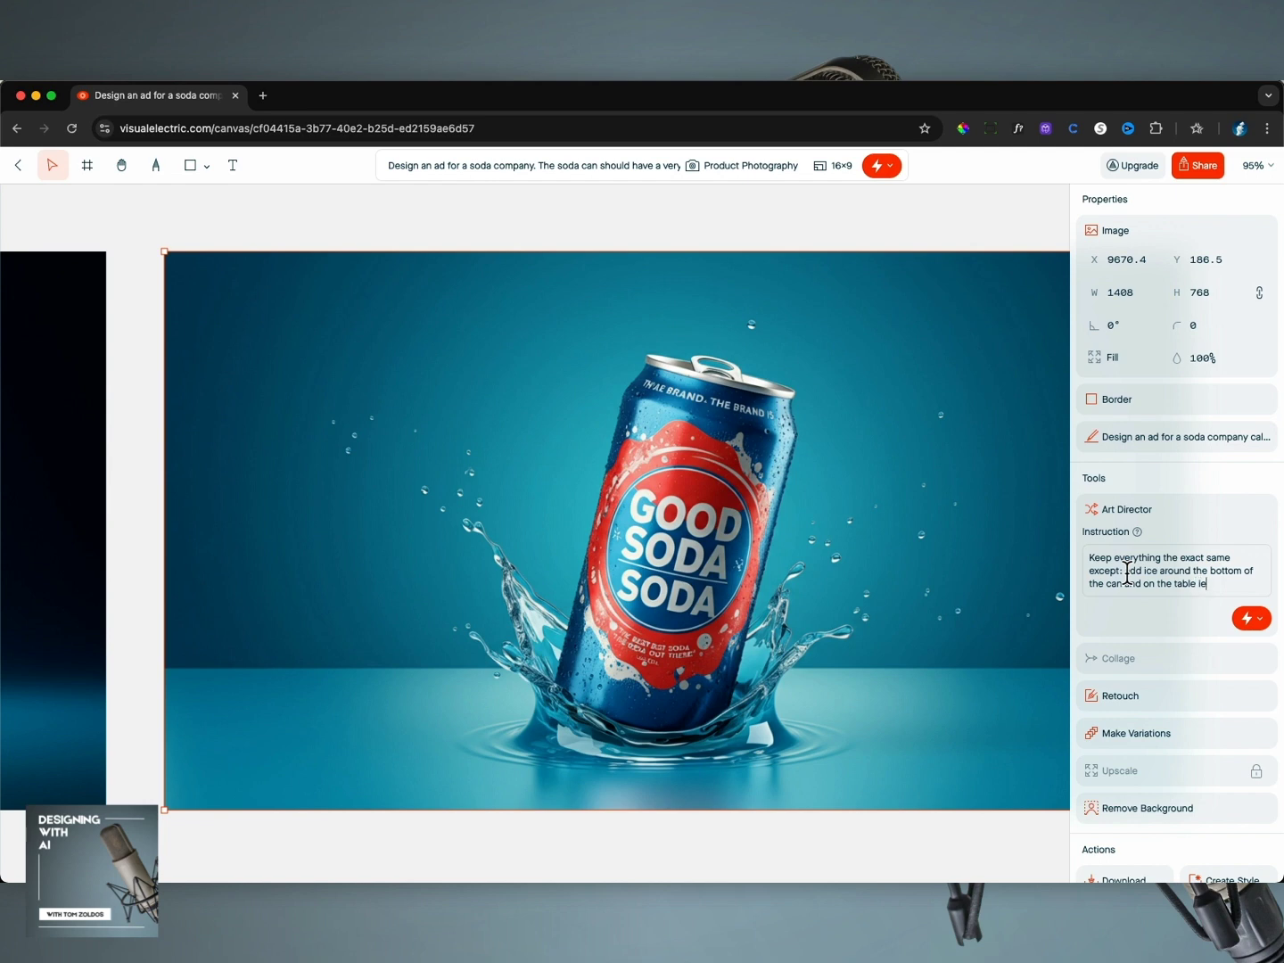
key(BackSpace)
text(tself.)
click(1175, 737)
drag(1099, 834, 1090, 835)
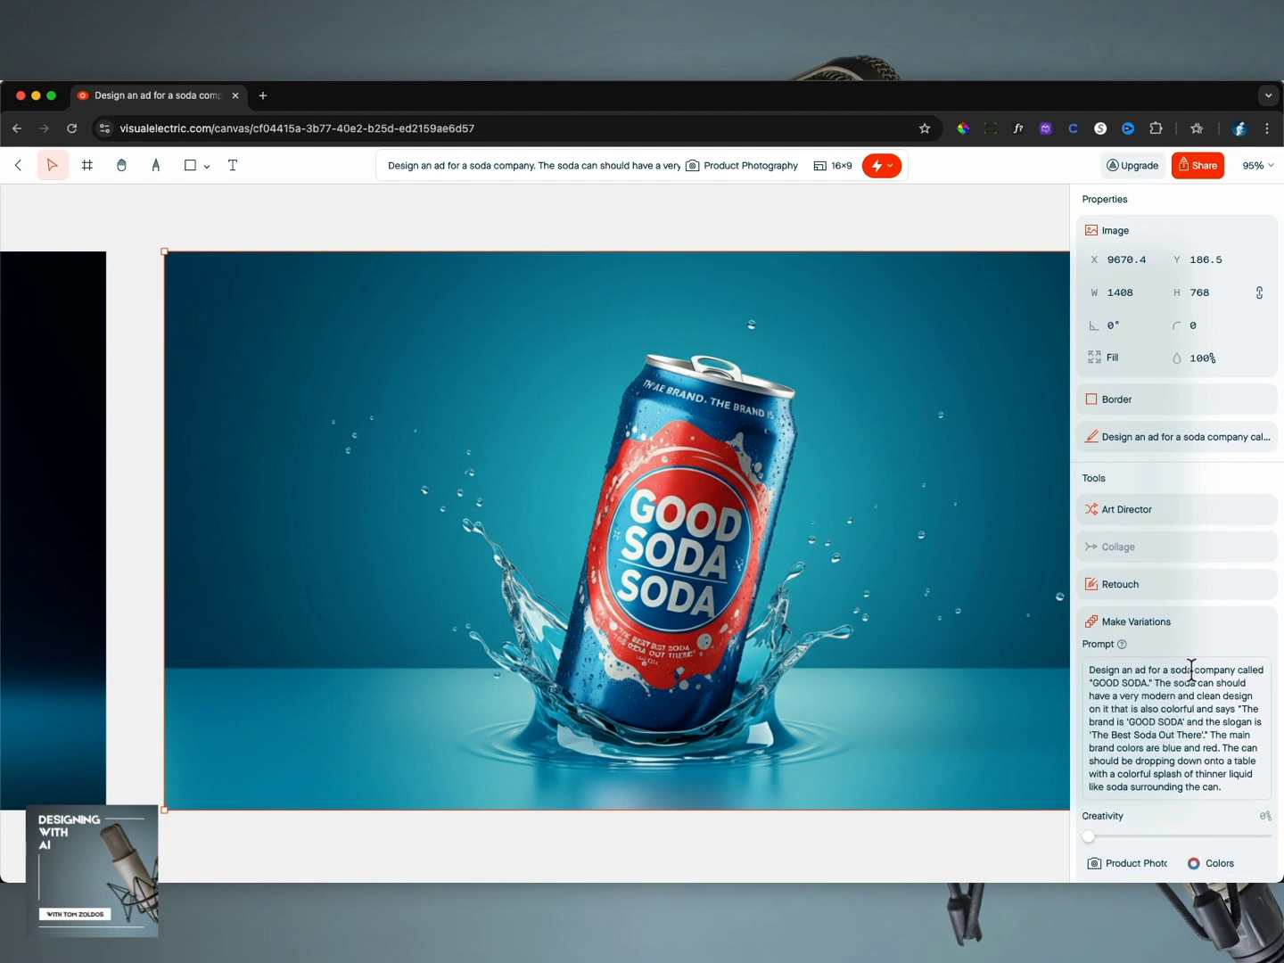
click(1220, 523)
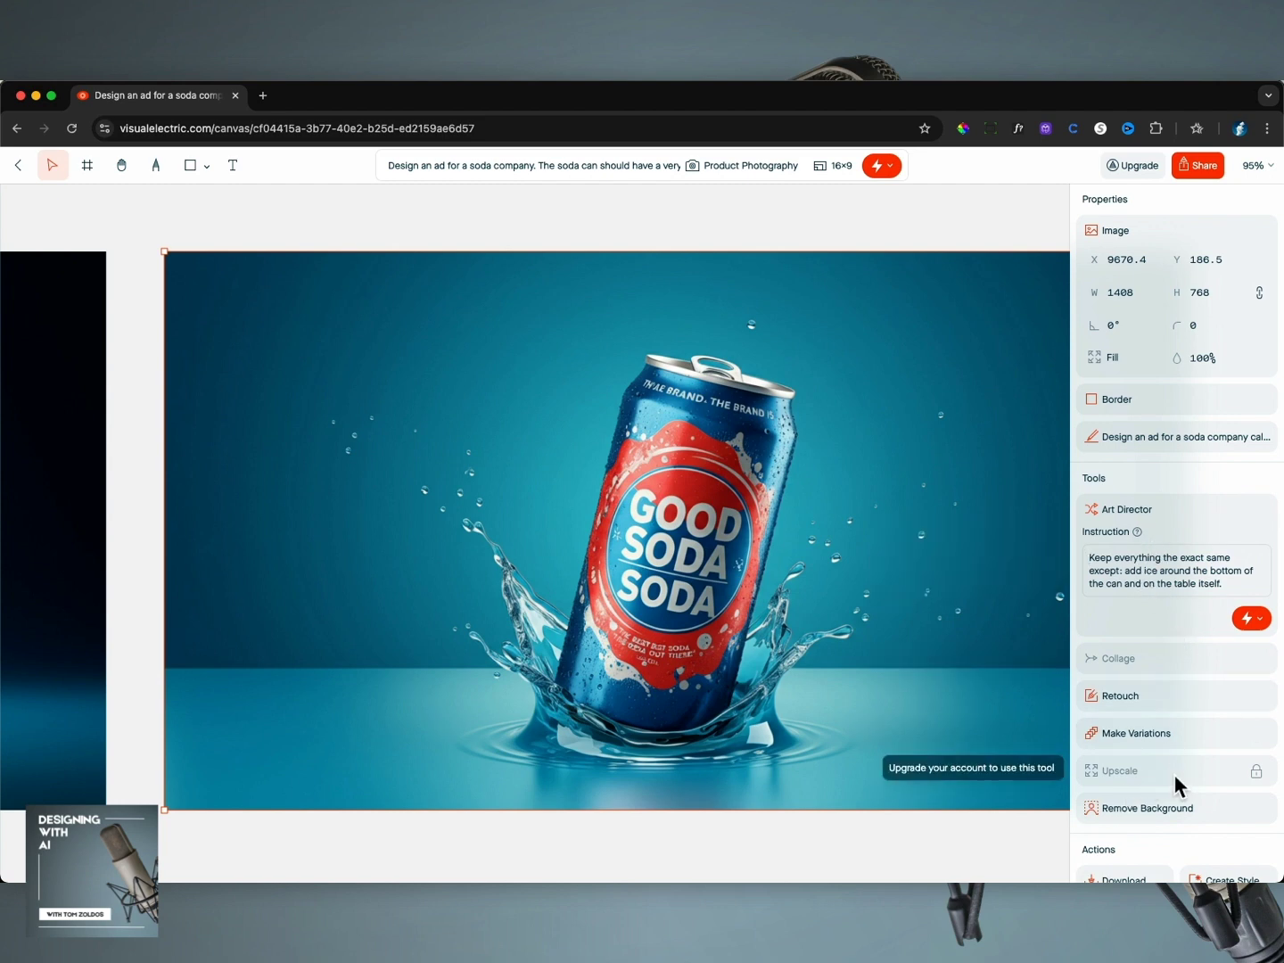
click(1245, 619)
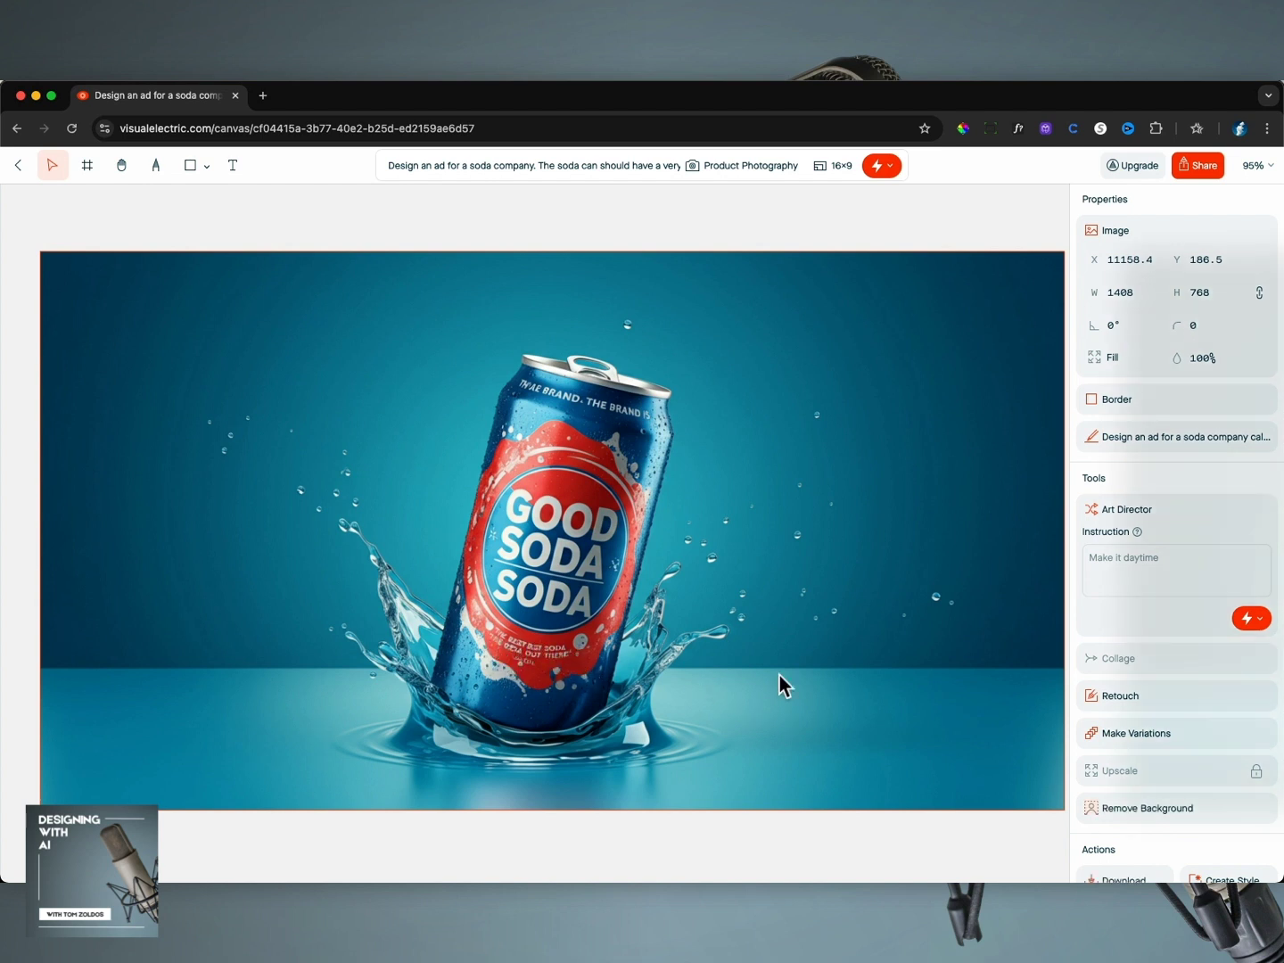
Compare the new ice-cube can image with the tilted can version, examining the ice, splash and can lettering
scroll(864, 646, right, 8)
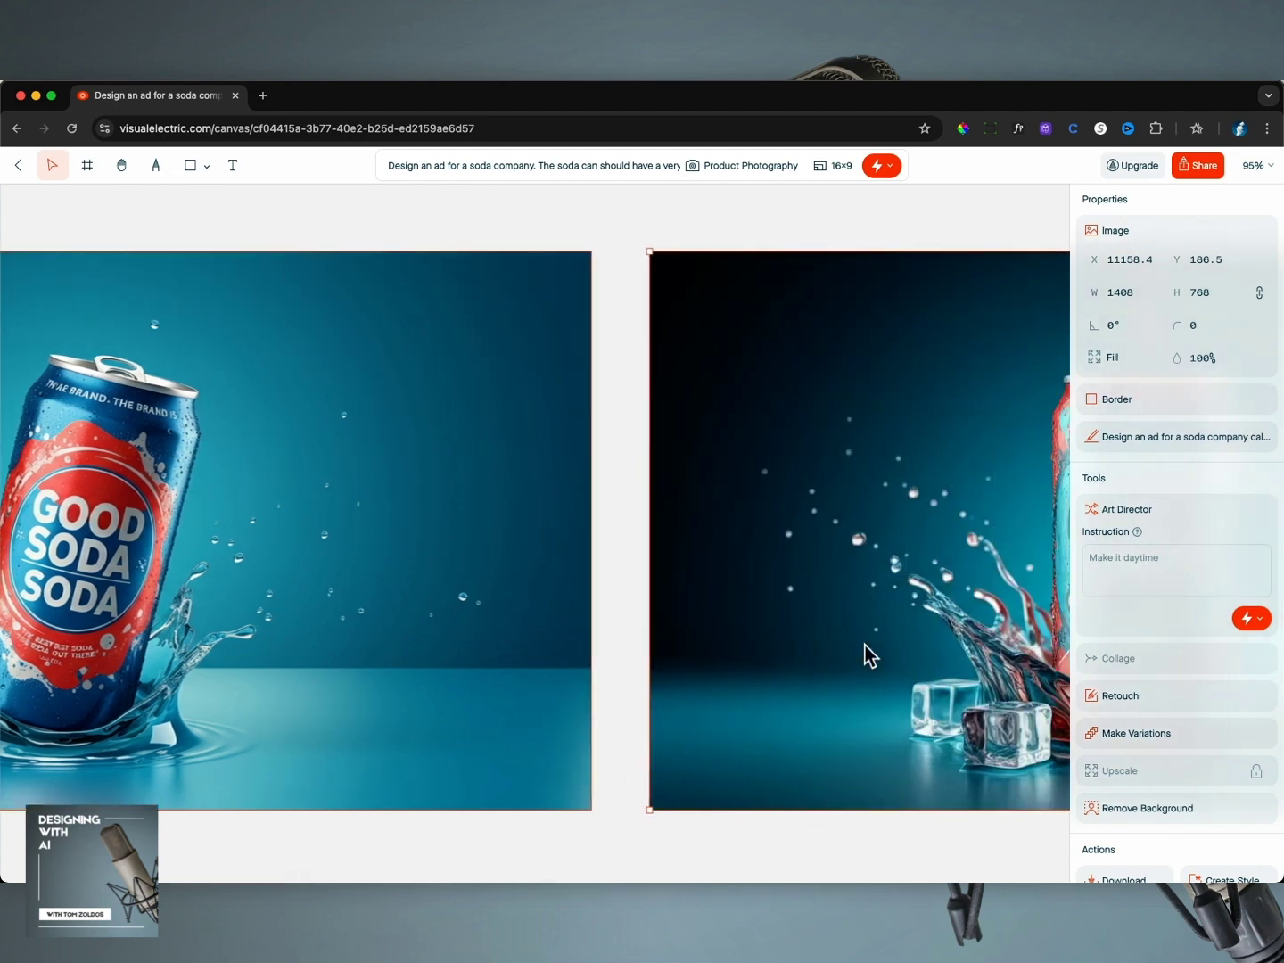
scroll(864, 647, right, 3)
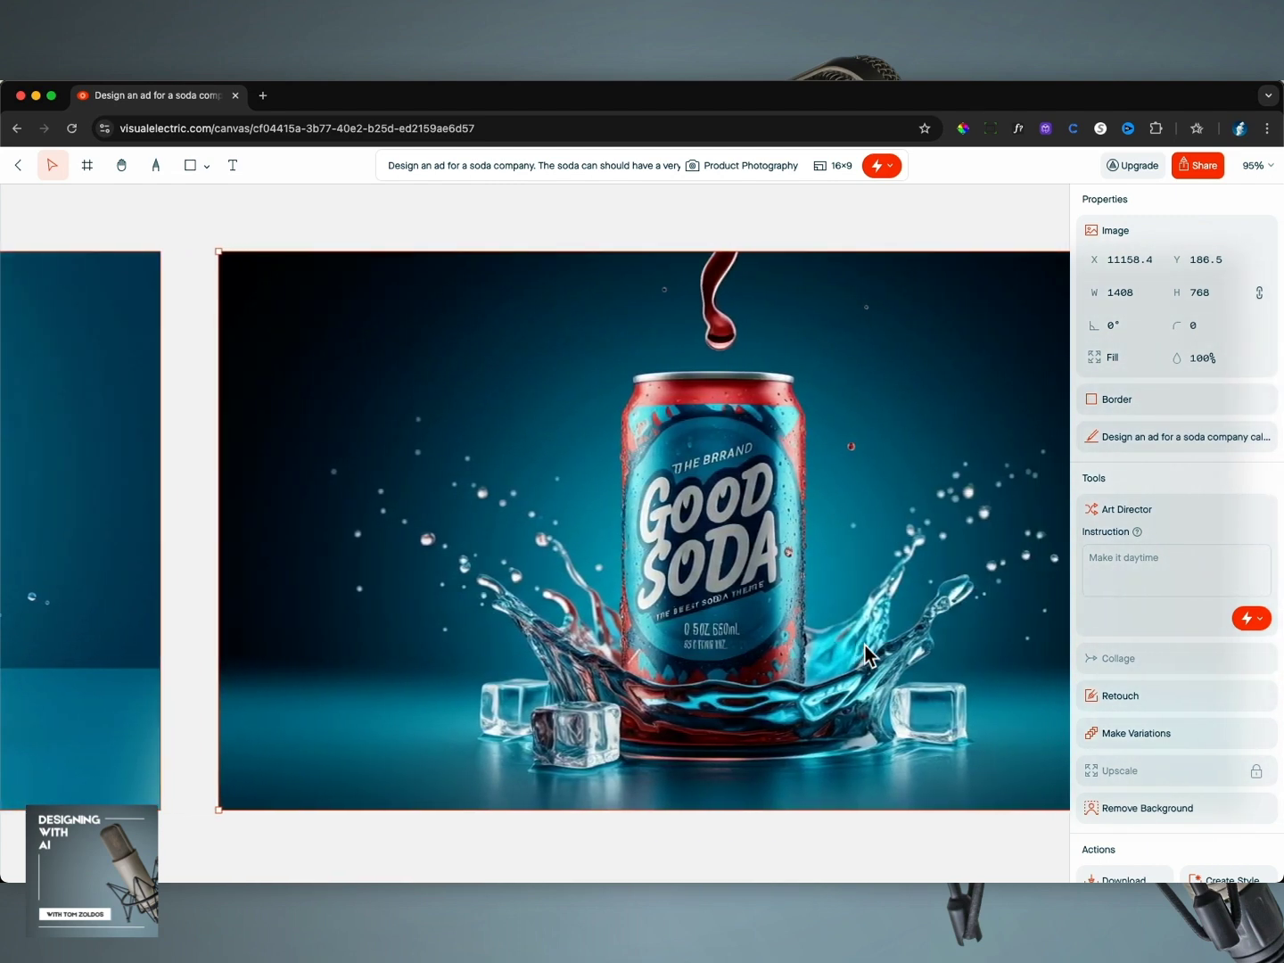
scroll(865, 645, left, 6)
scroll(865, 646, left, 3)
scroll(865, 646, right, 8)
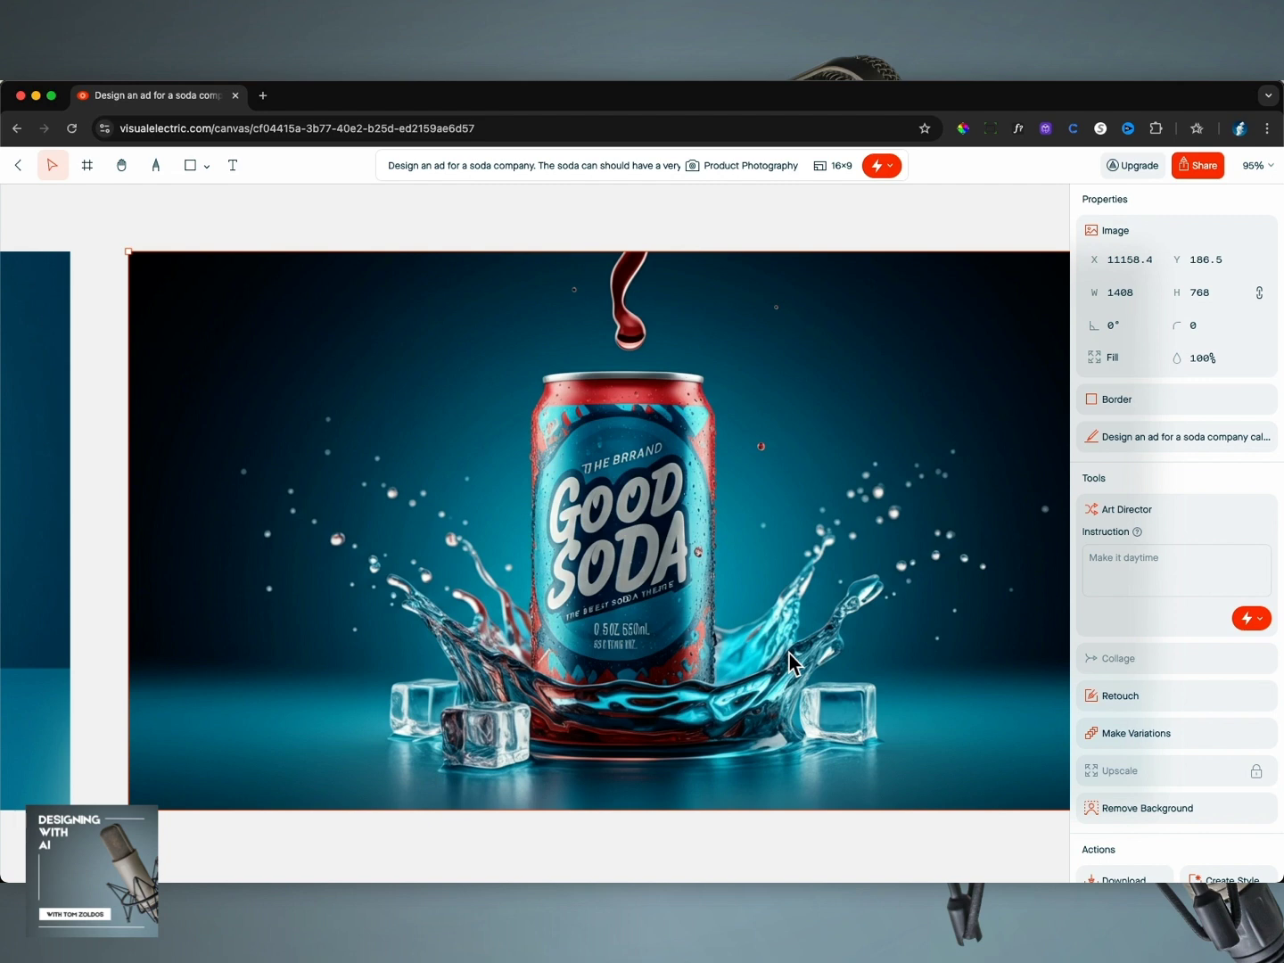
scroll(790, 663, left, 7)
scroll(790, 665, right, 5)
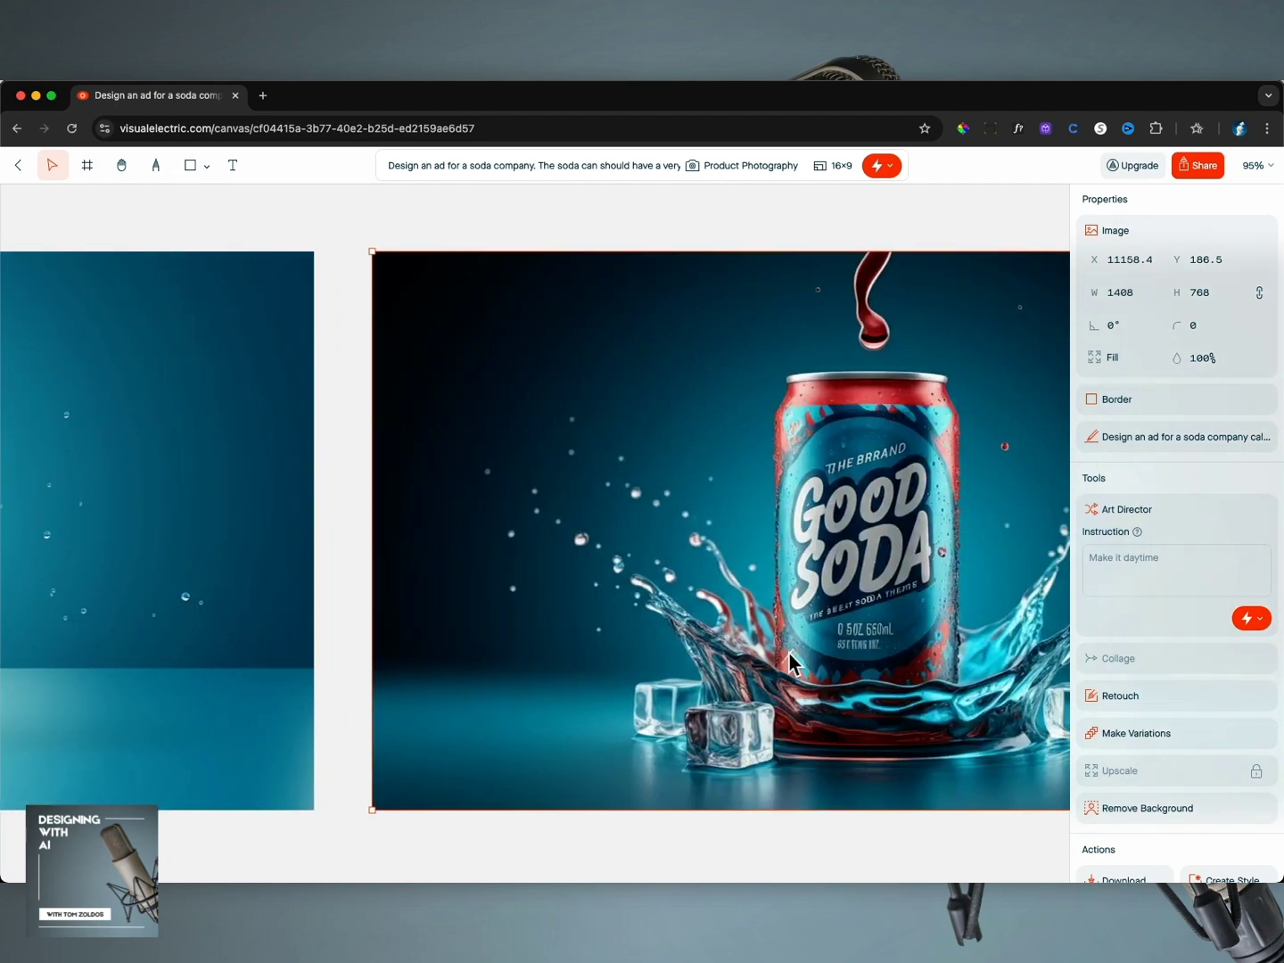
scroll(790, 665, left, 3)
scroll(789, 665, right, 8)
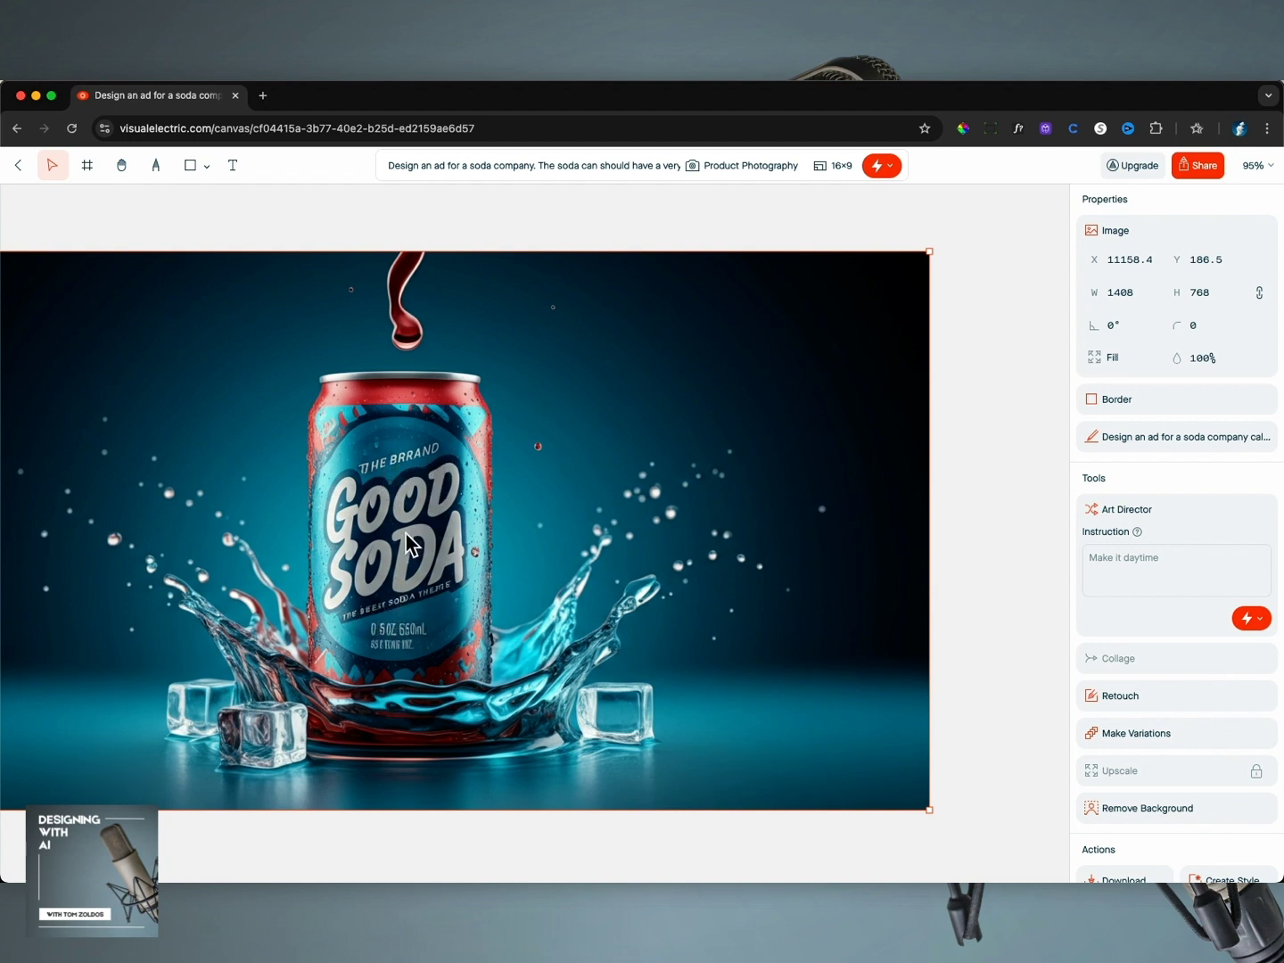
scroll(497, 555, left, 5)
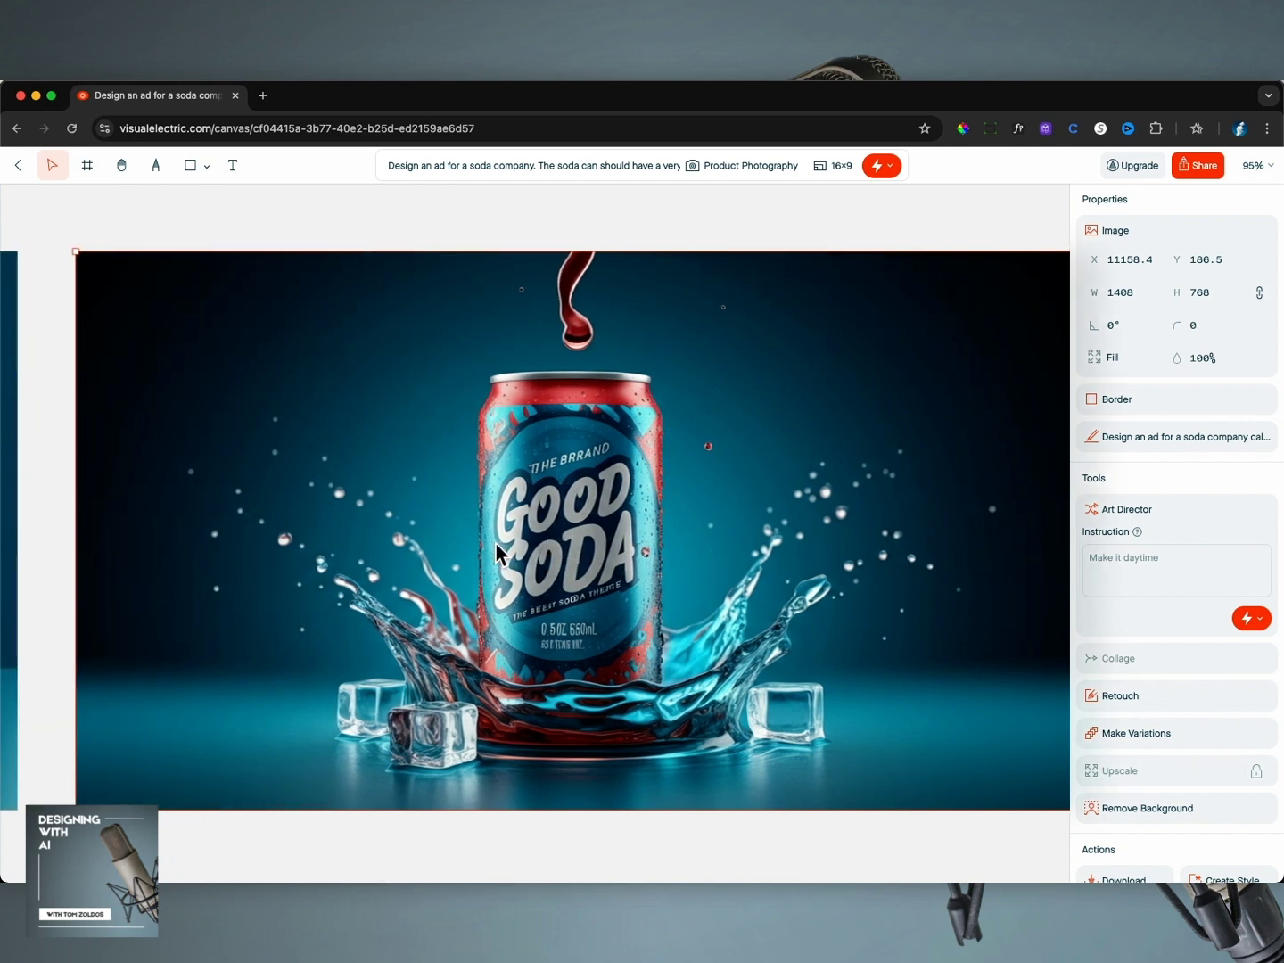